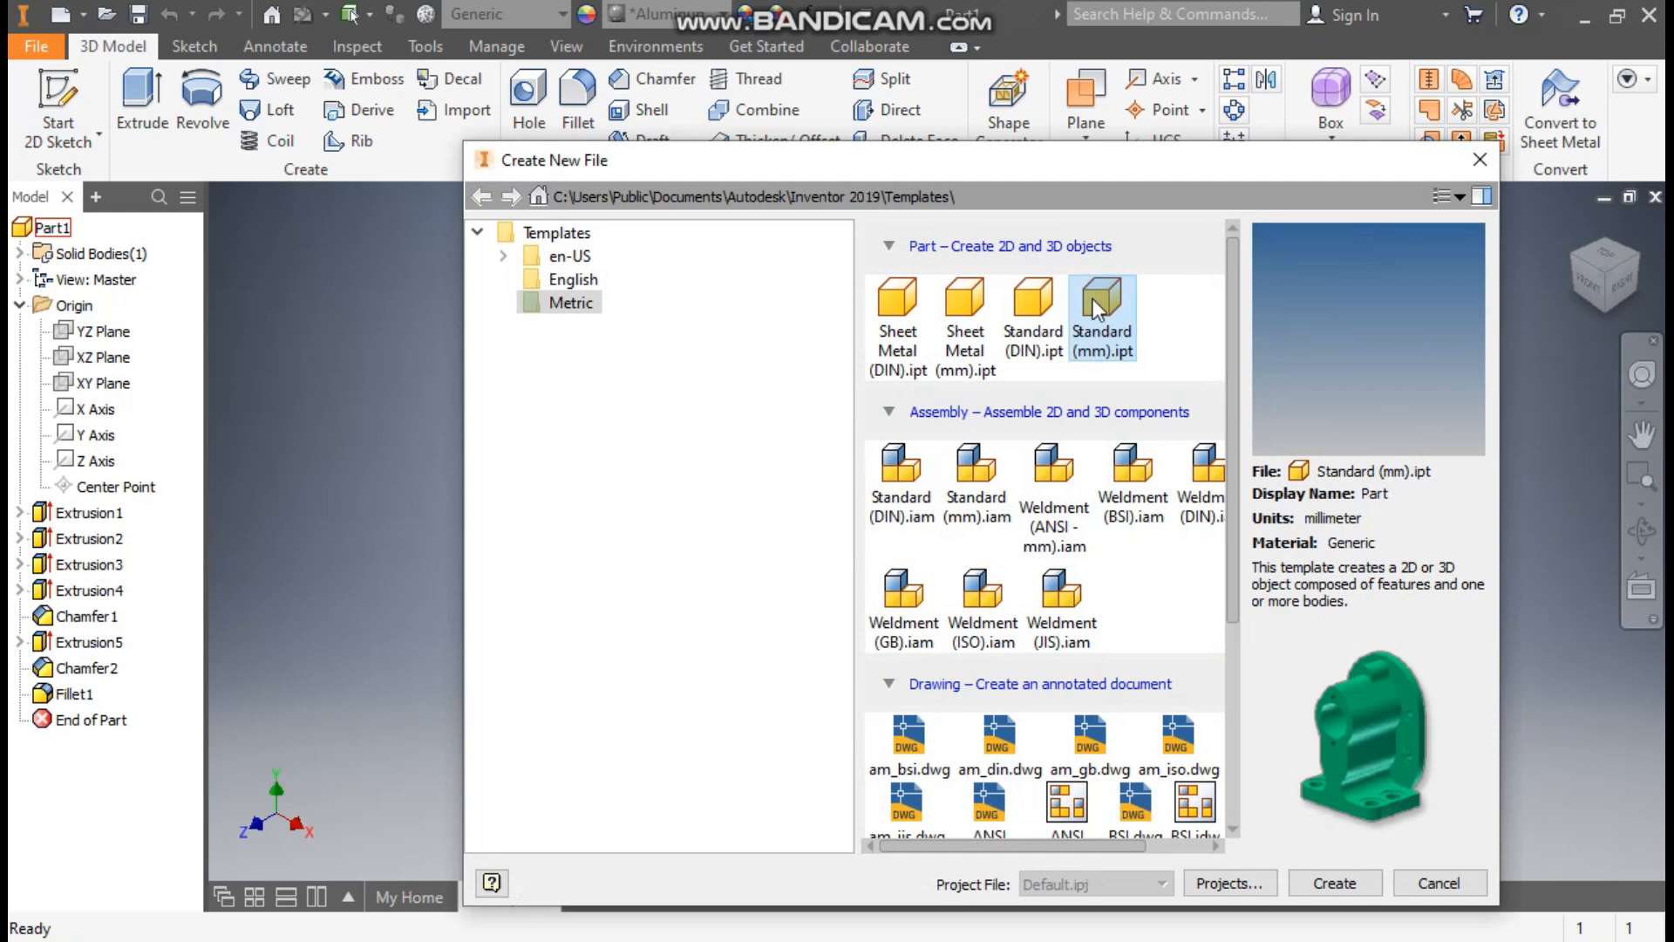
- Create a new part from the metric Standard (mm).ipt template and start a 2D sketch on the XZ plane, turning the view upright
left_click(1342, 881)
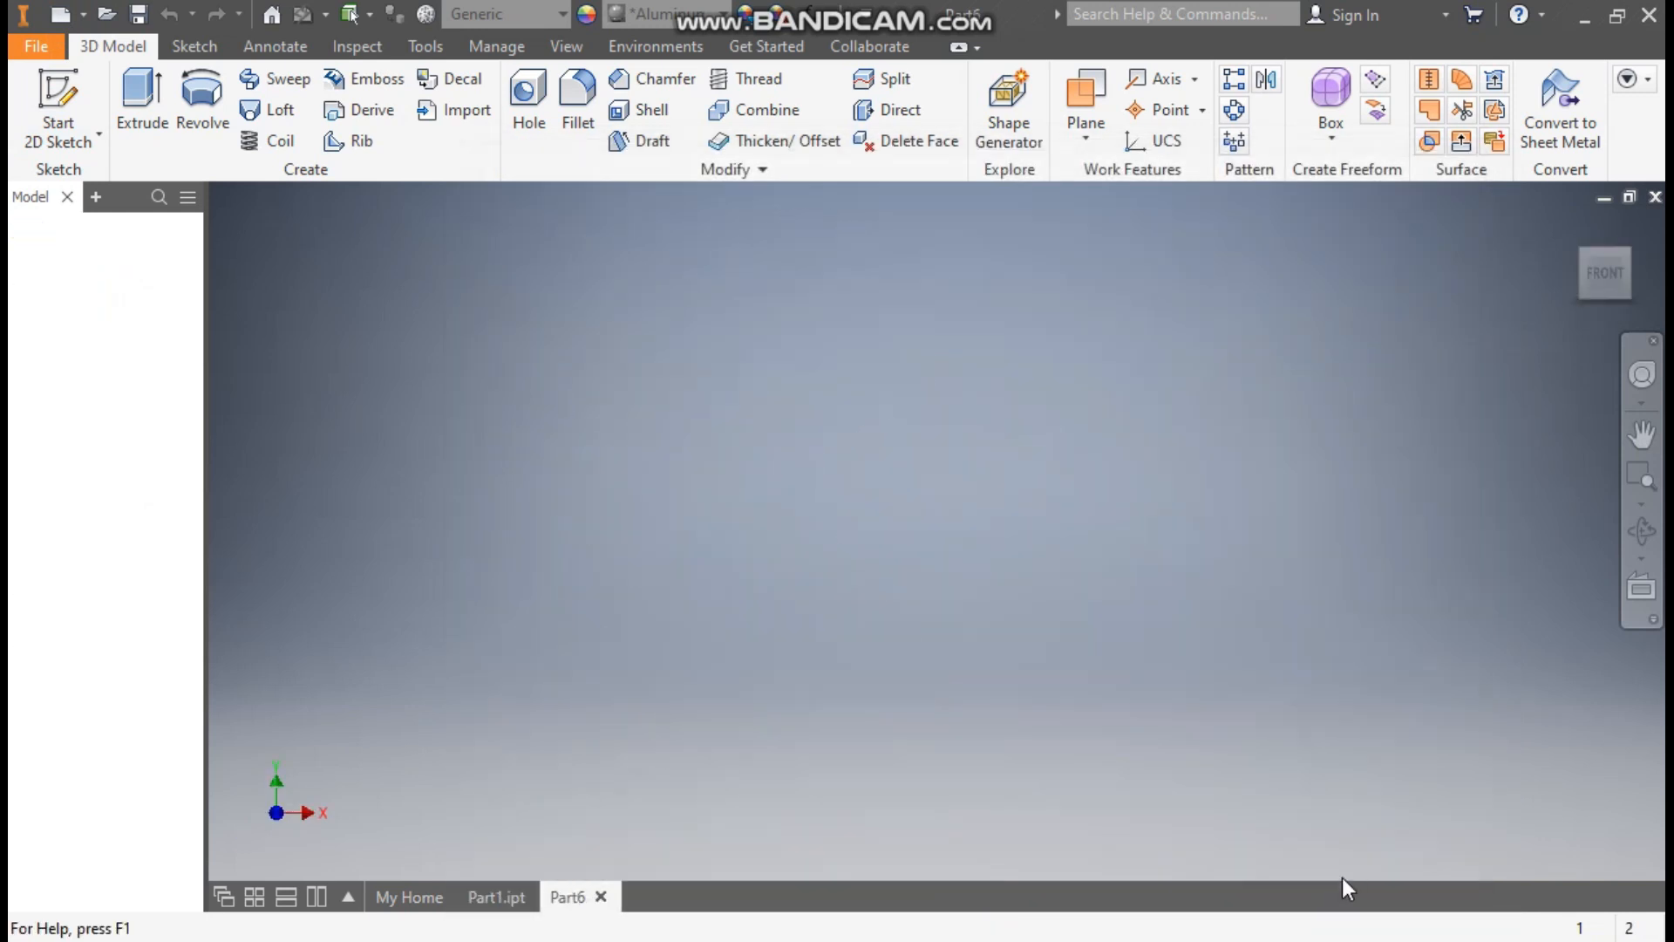
left_click(59, 118)
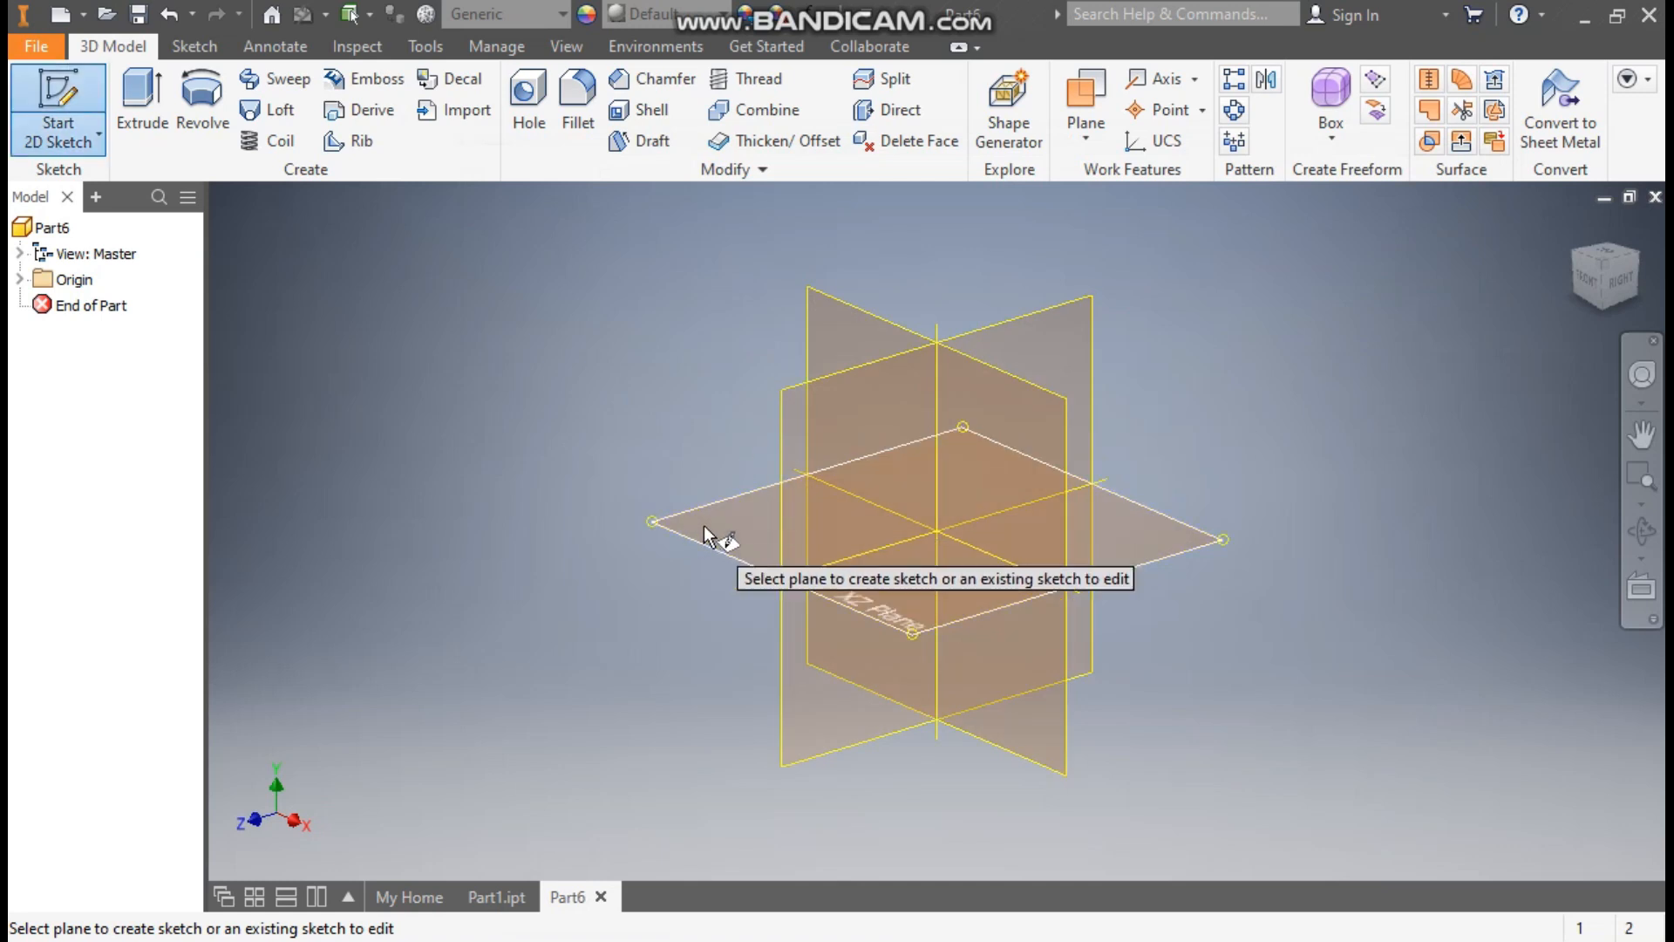
left_click(740, 500)
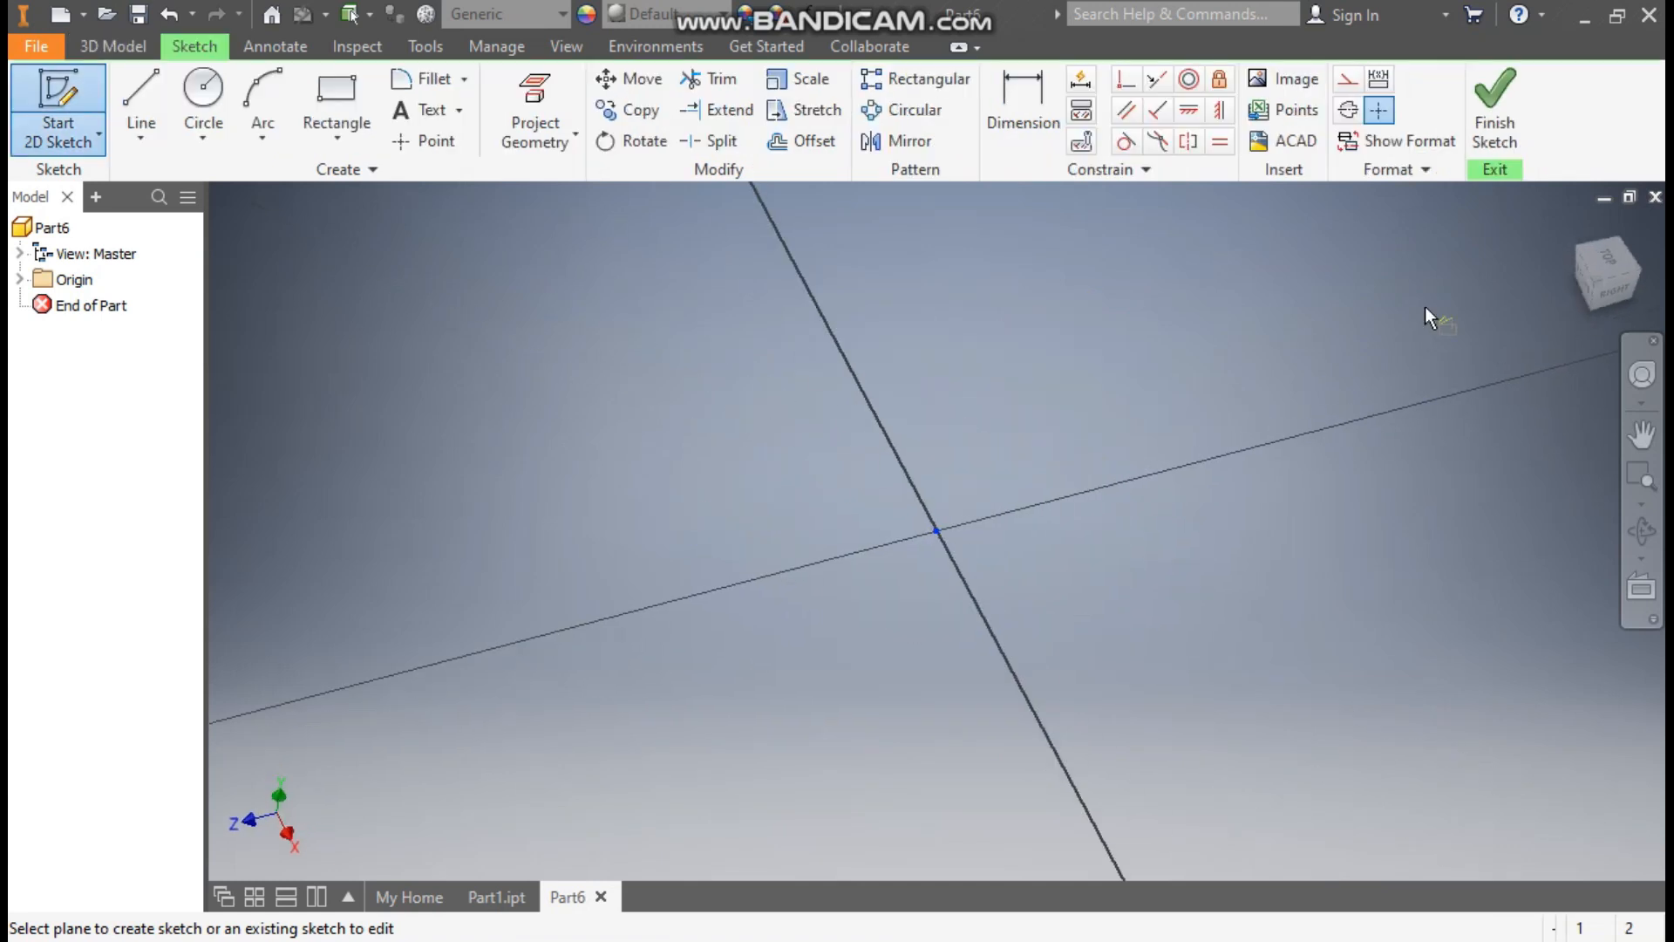
left_click(1627, 227)
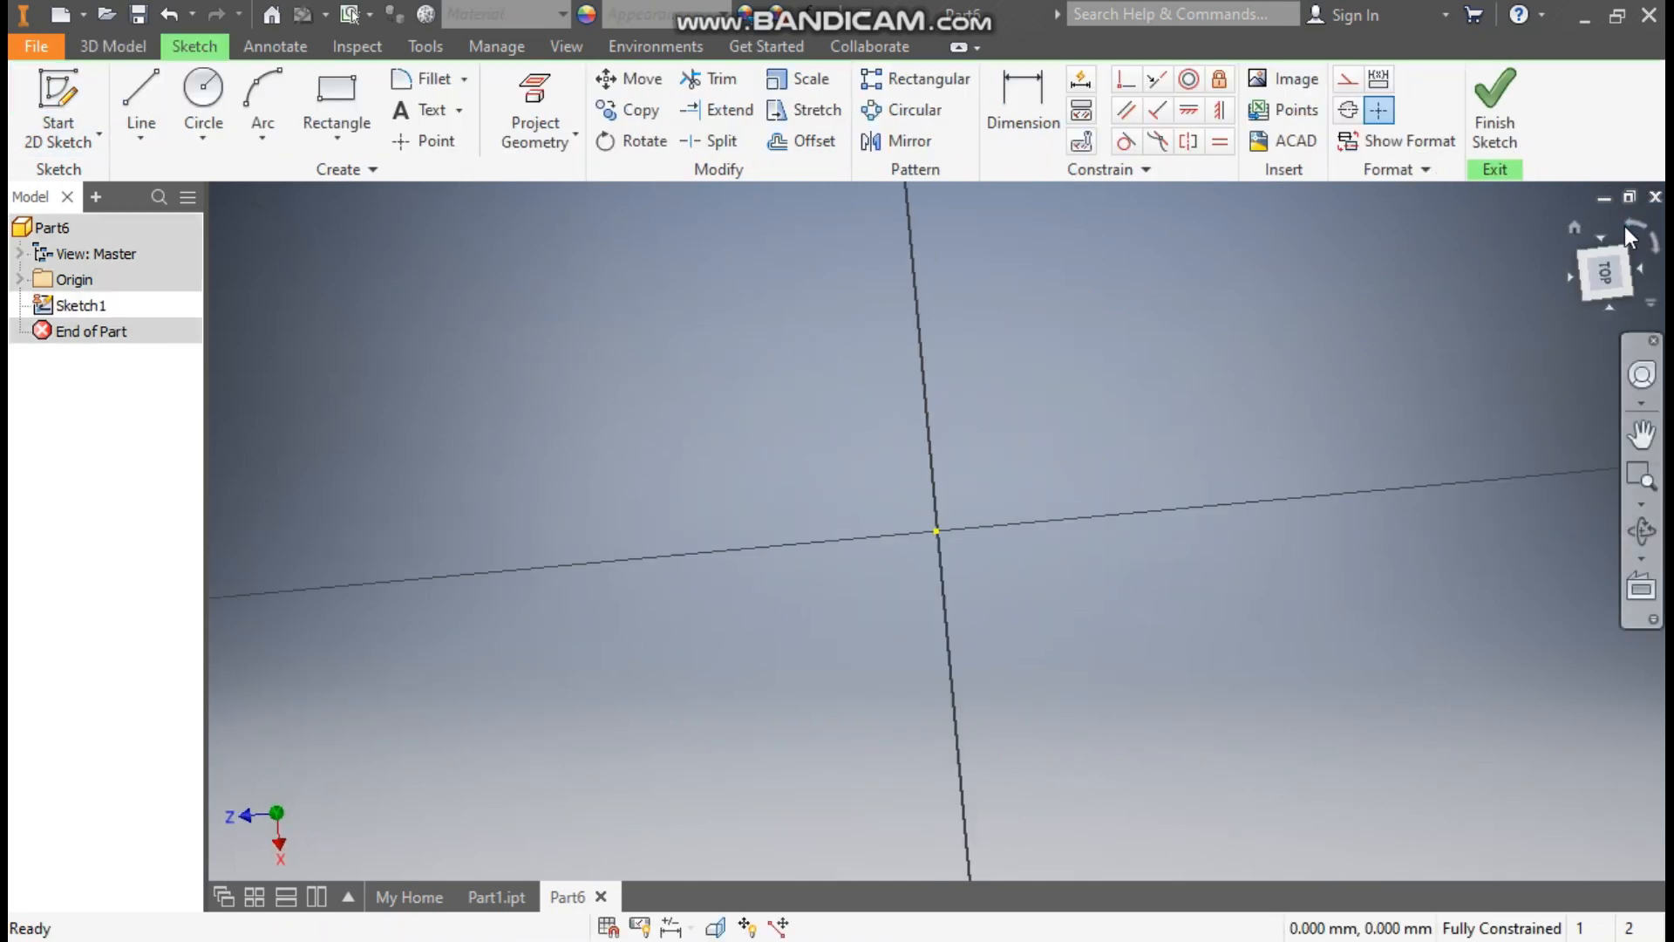
- Sketch two separate two-point rectangles across the horizontal axis, a smaller one left of the origin and a larger one right of it
left_click(350, 134)
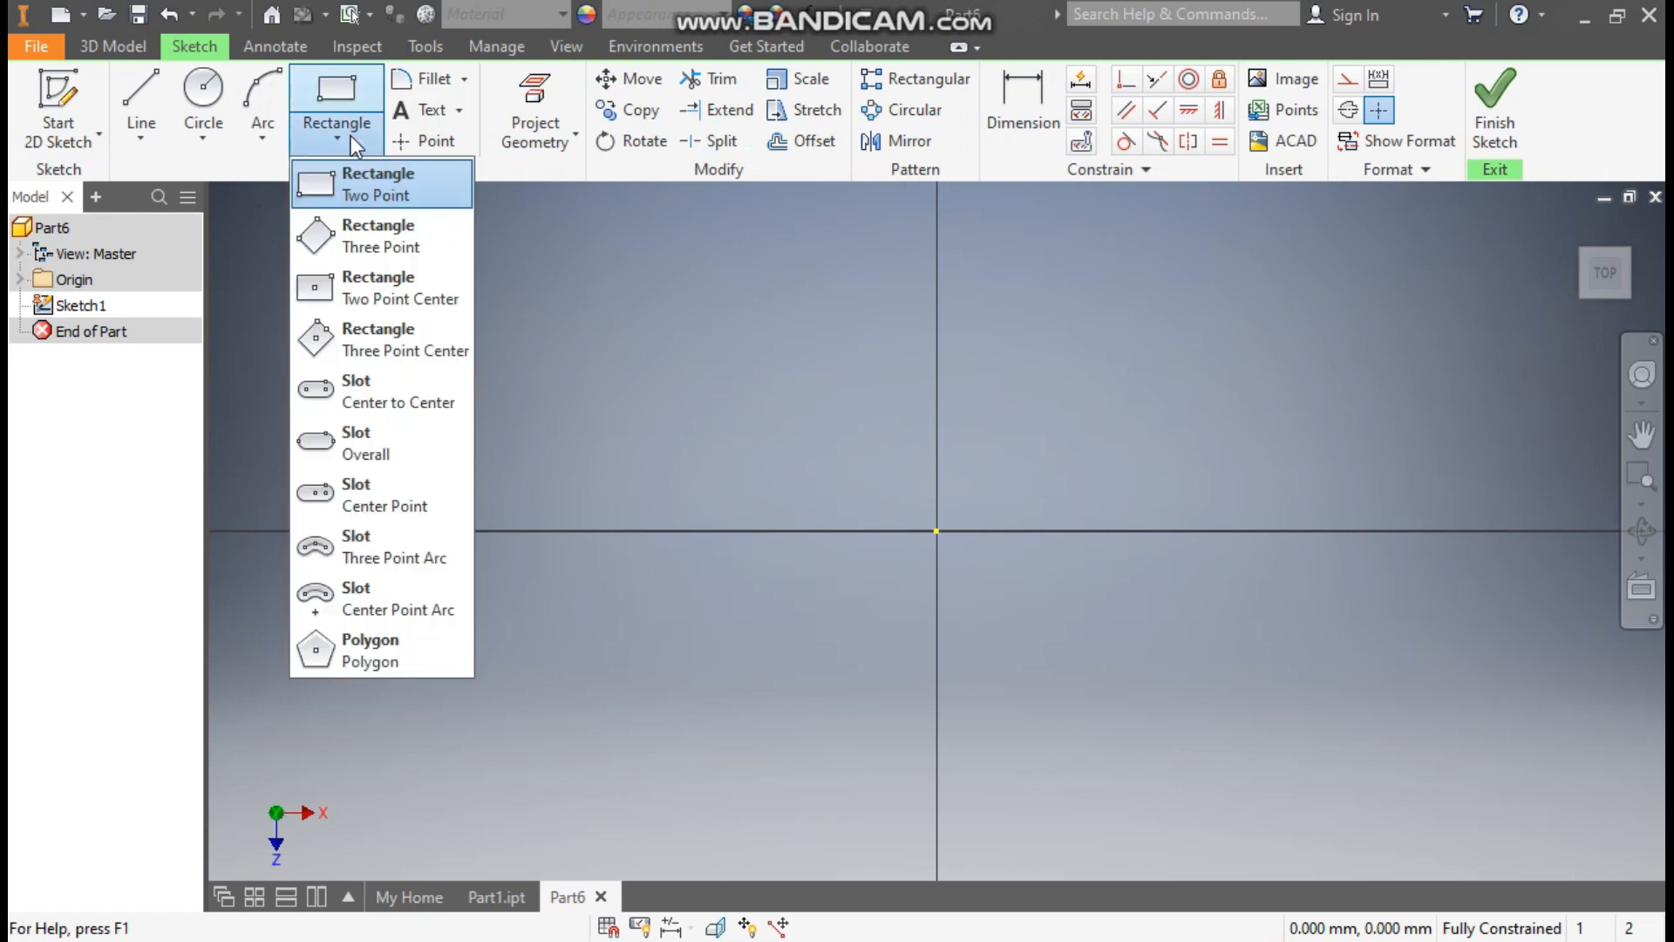
left_click(340, 200)
left_click(379, 471)
left_click(739, 625)
left_click(960, 362)
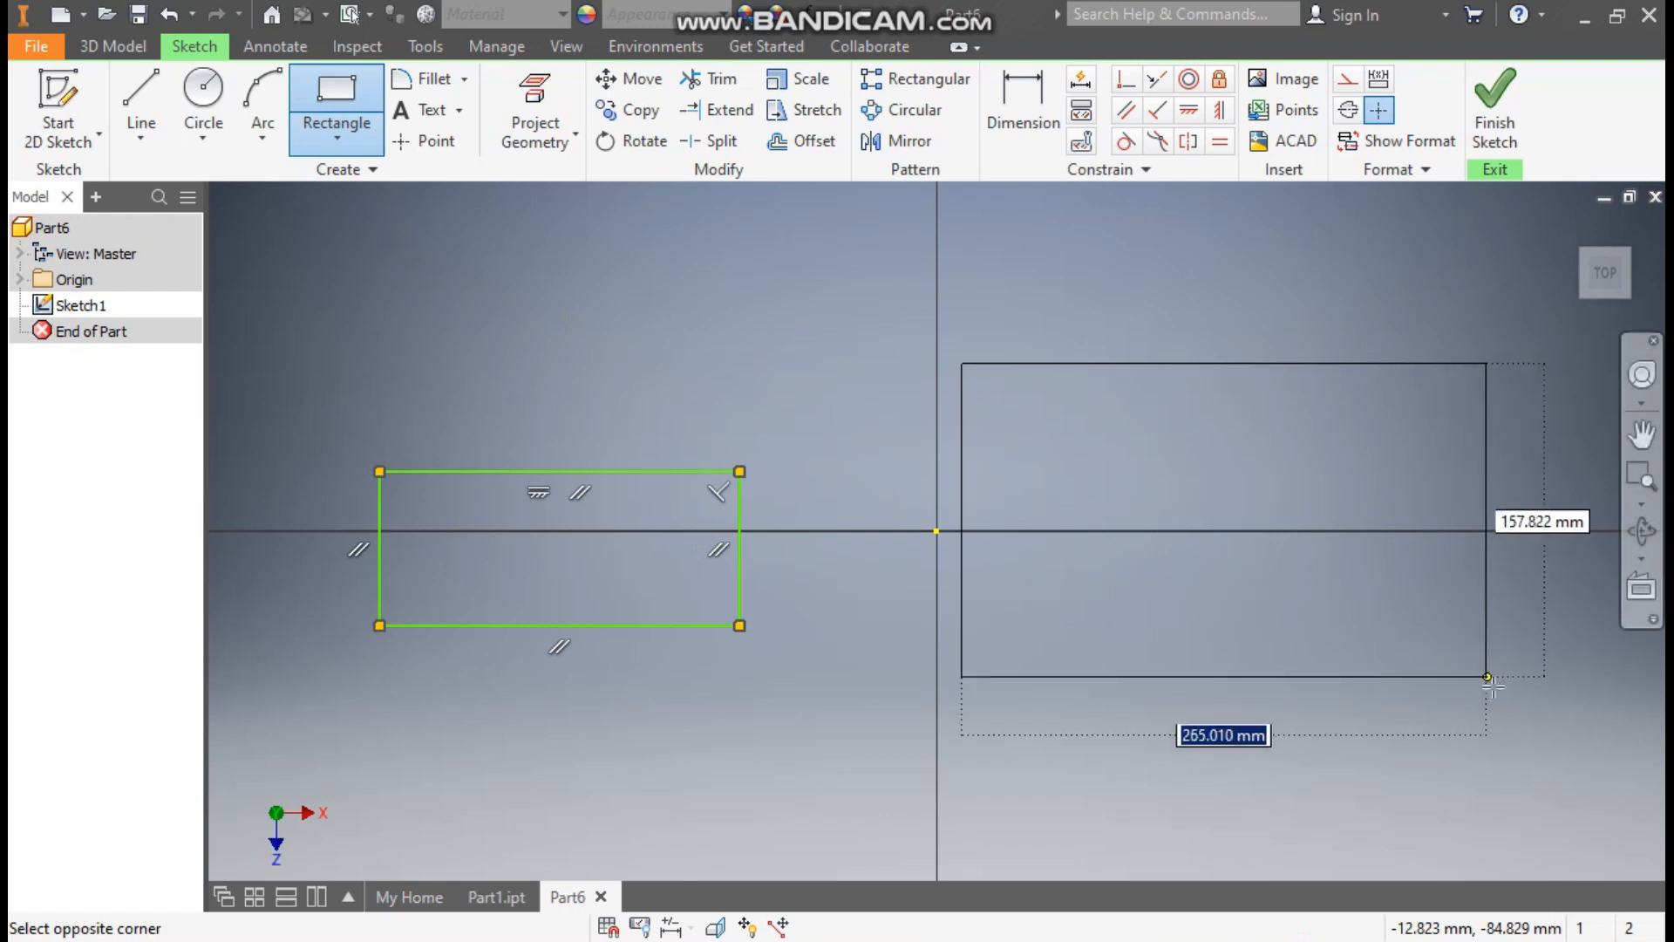
left_click(1530, 727)
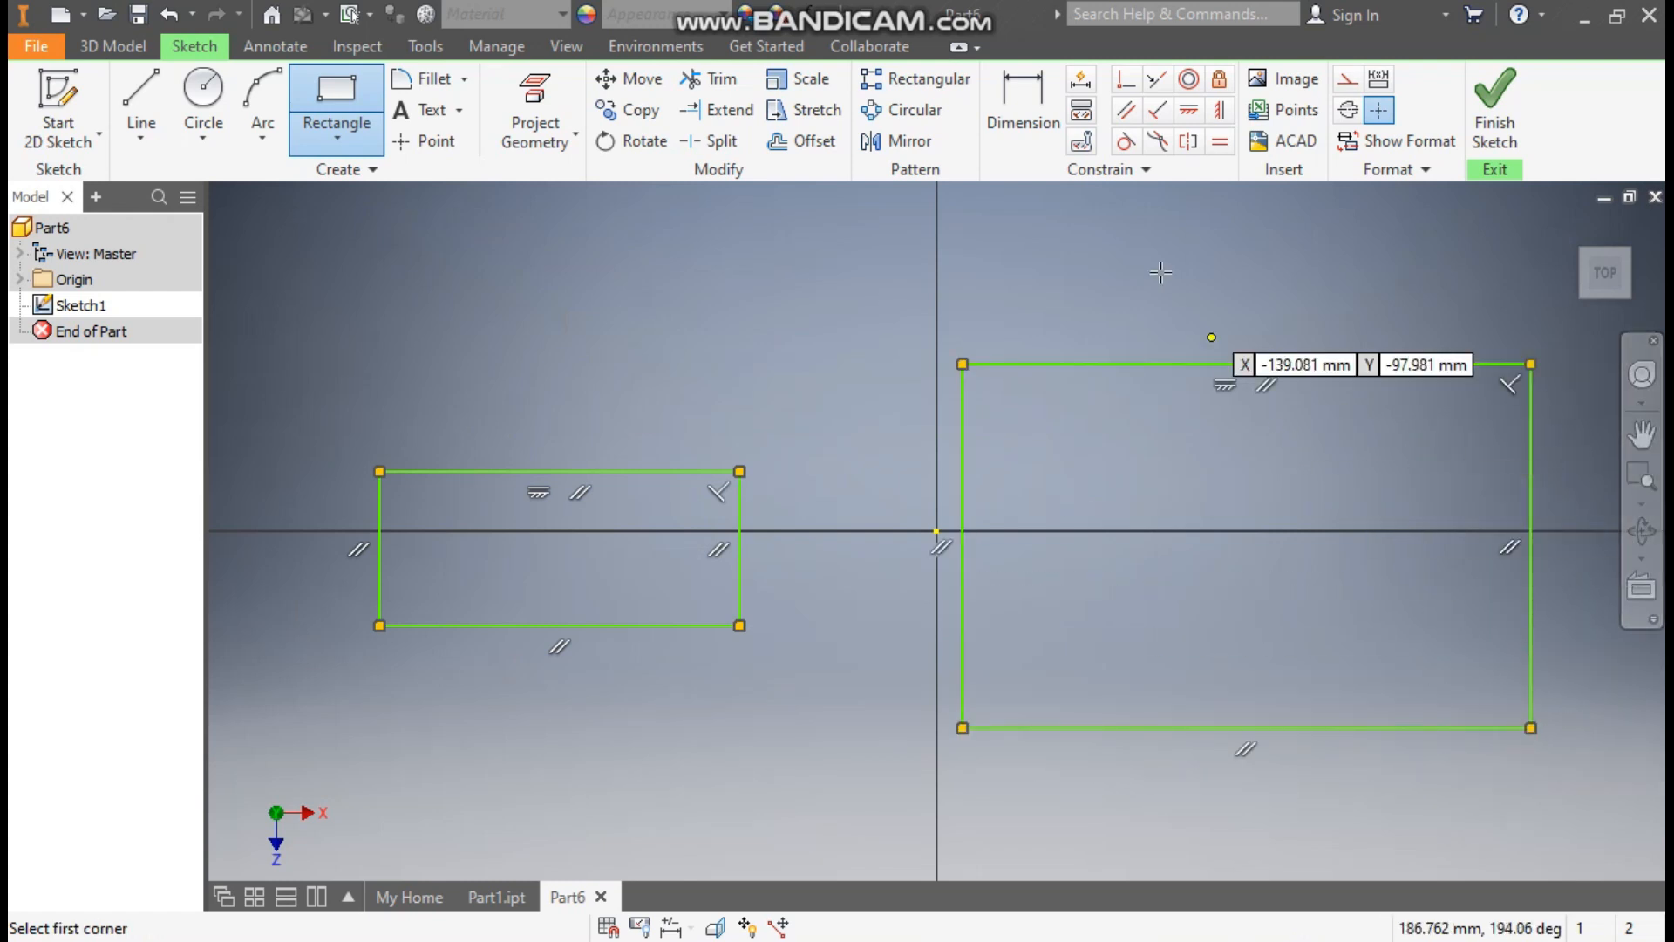
- Dimension the height of the smaller rectangle on its outer vertical edge as 9 mm
left_click(1032, 112)
left_click(377, 555)
left_click(300, 577)
type("10")
key("Return")
- Dimension the height of the larger rectangle on its inner vertical edge as 24 mm
scroll(885, 488, "up", 3)
scroll(877, 488, "up", 2)
scroll(907, 556, "down", 1)
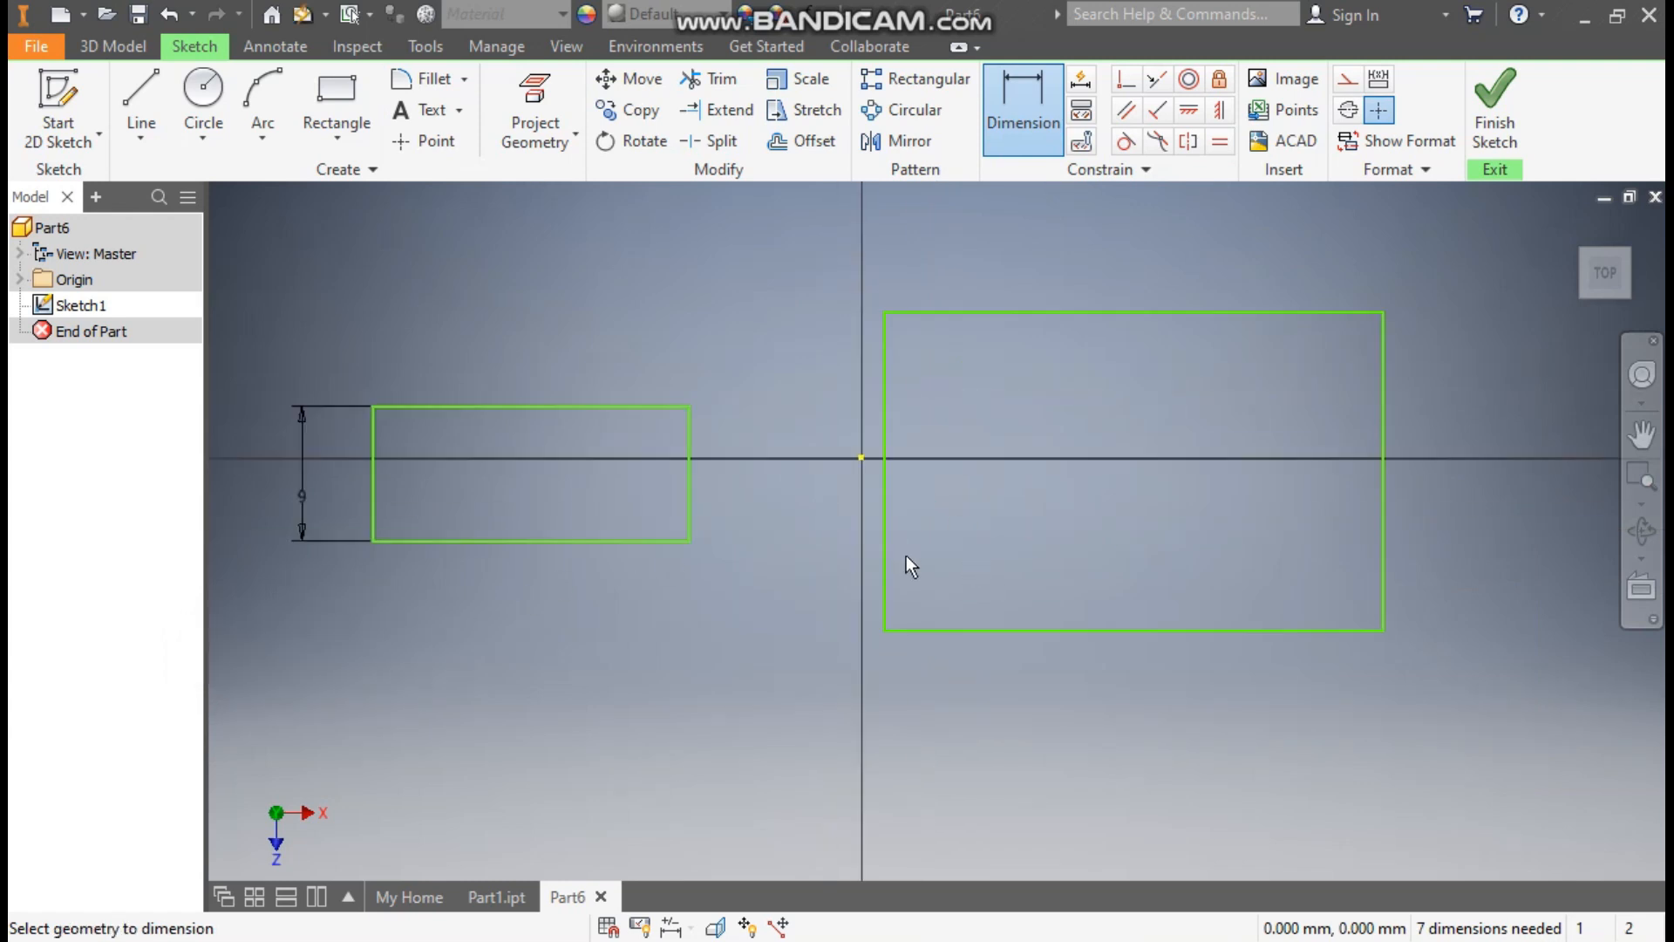
left_click(884, 542)
left_click(961, 547)
type("24")
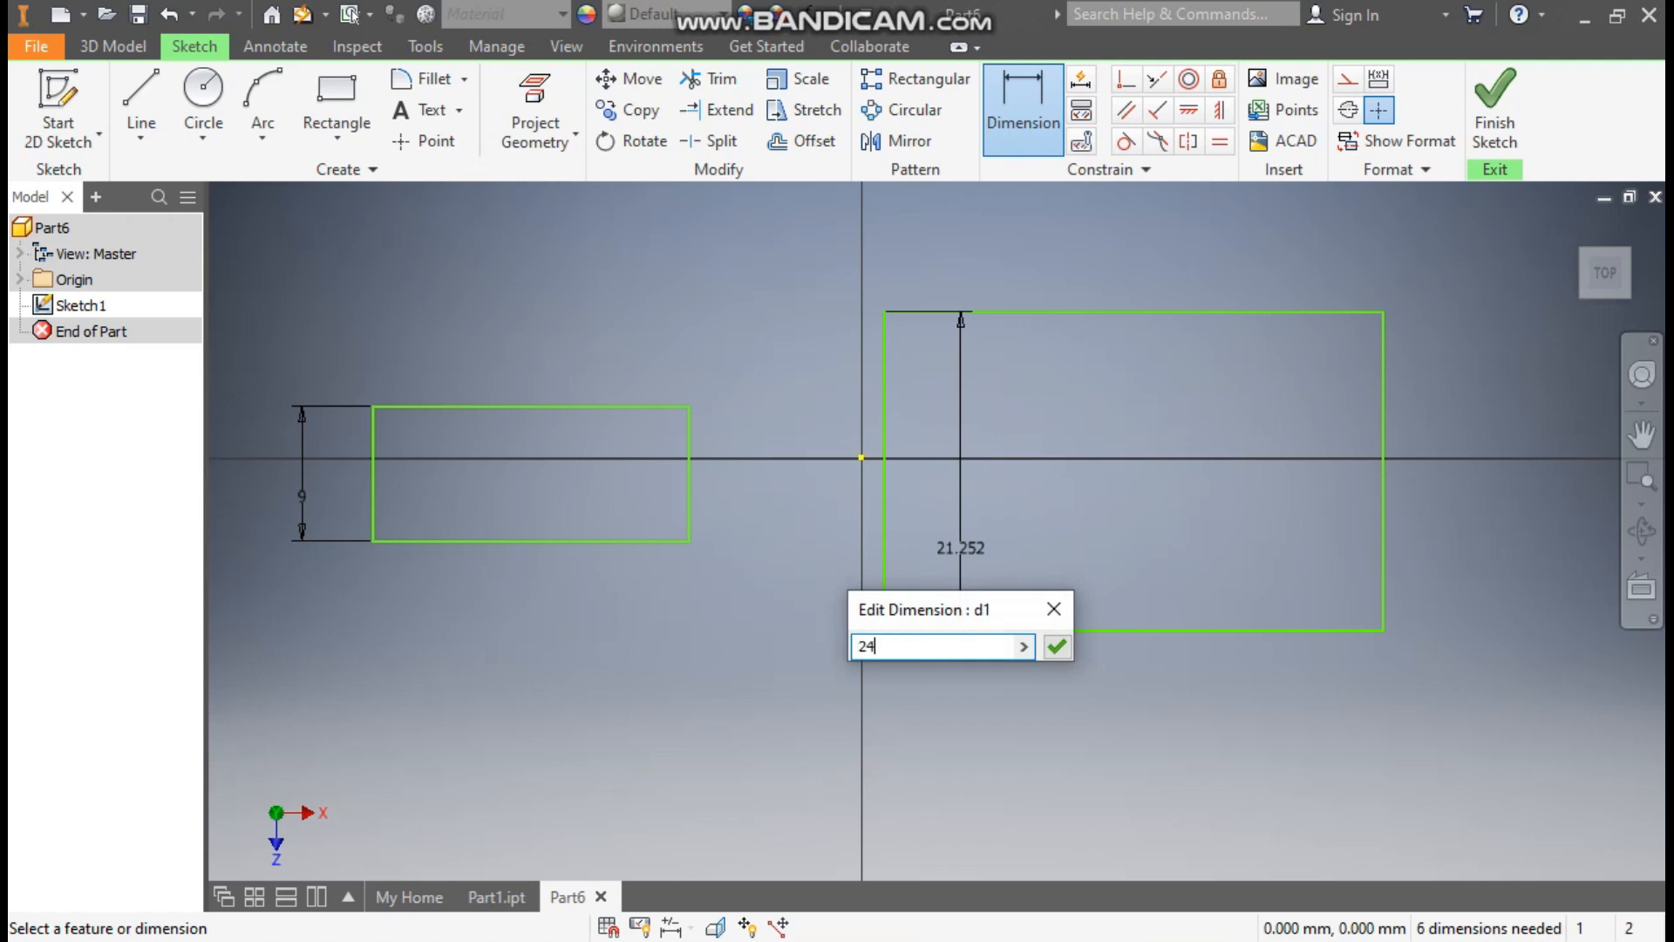
key("Return")
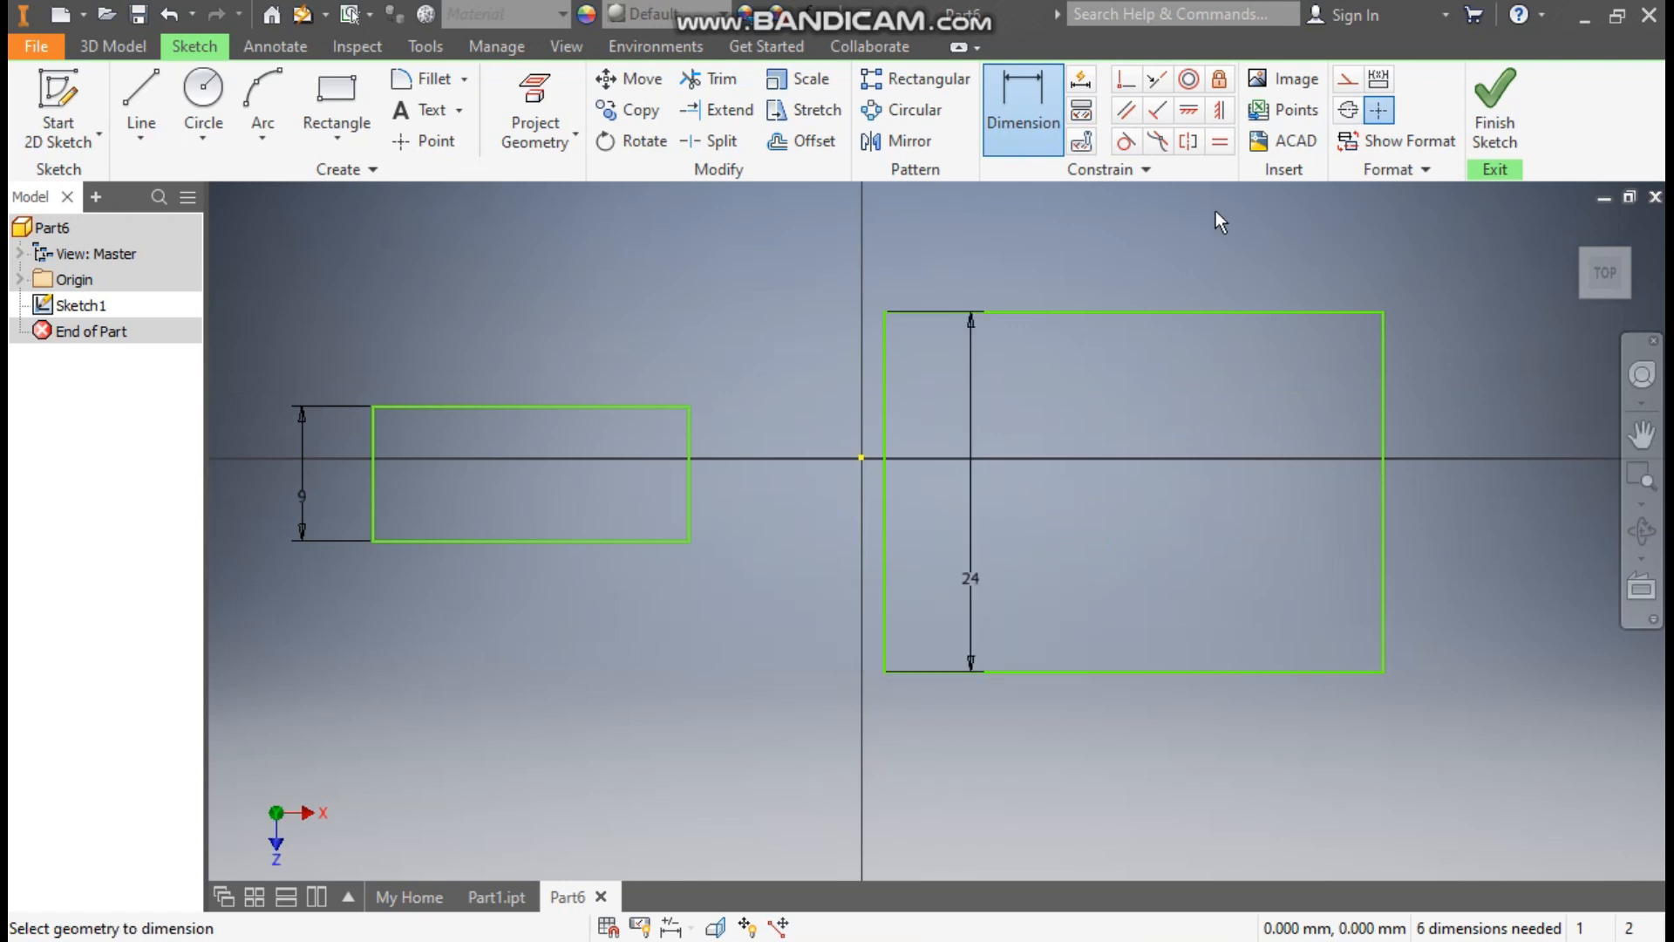
- Align the midpoints of both rectangles' facing vertical edges with the origin using horizontal constraints
left_click(1187, 116)
left_click(861, 456)
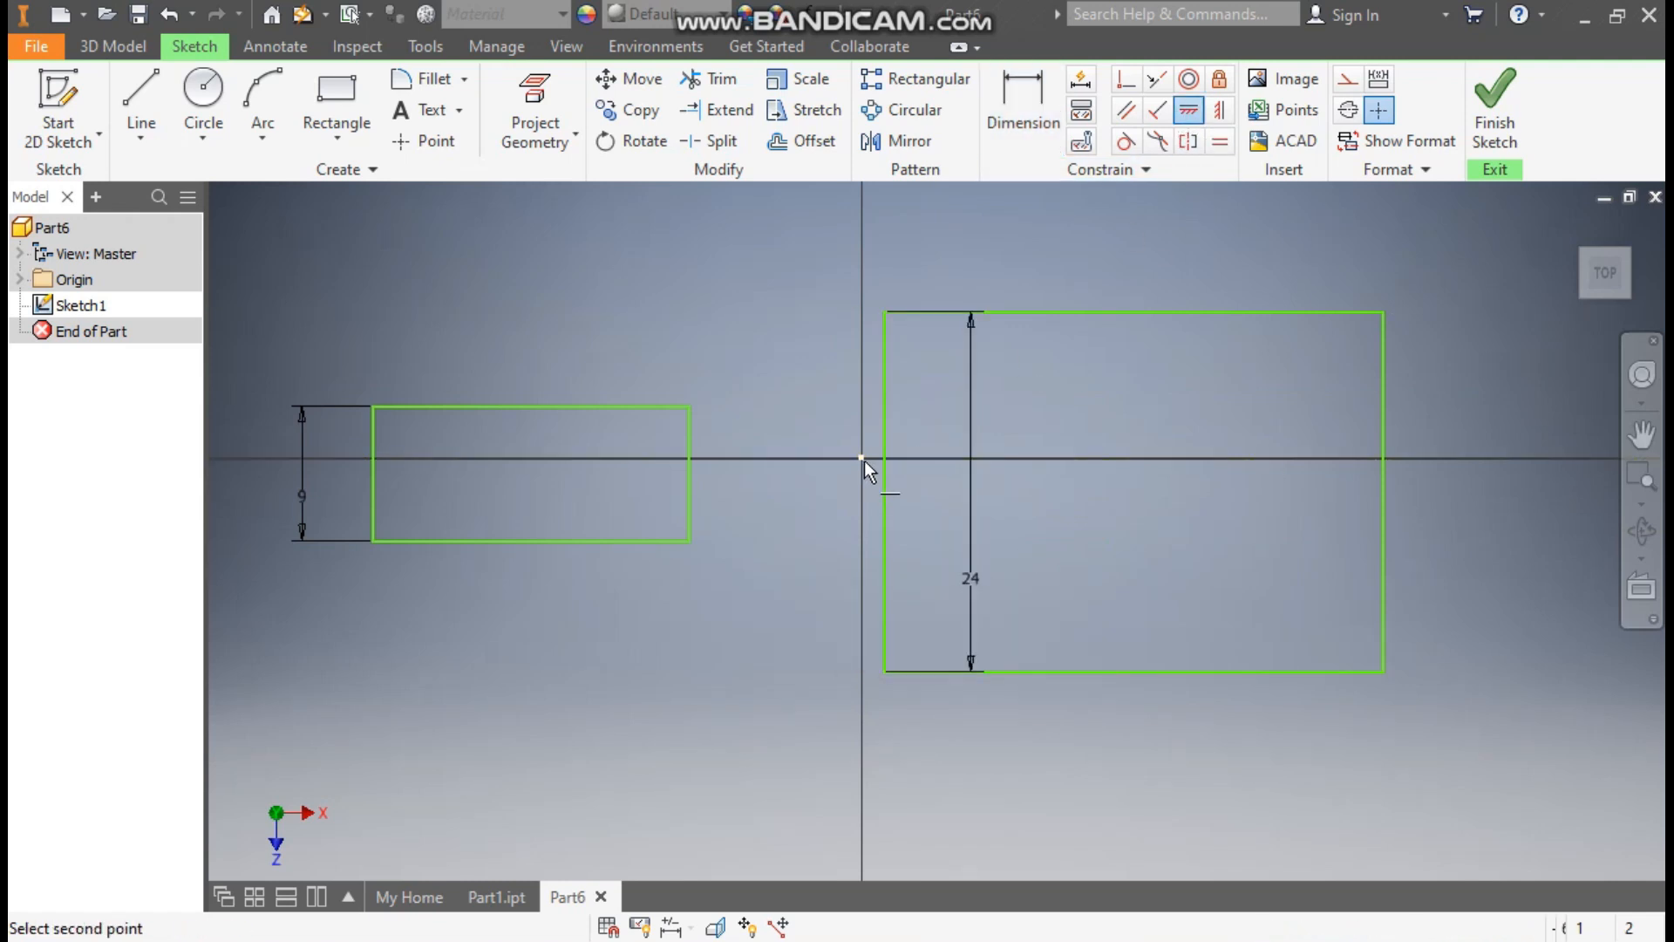
left_click(884, 489)
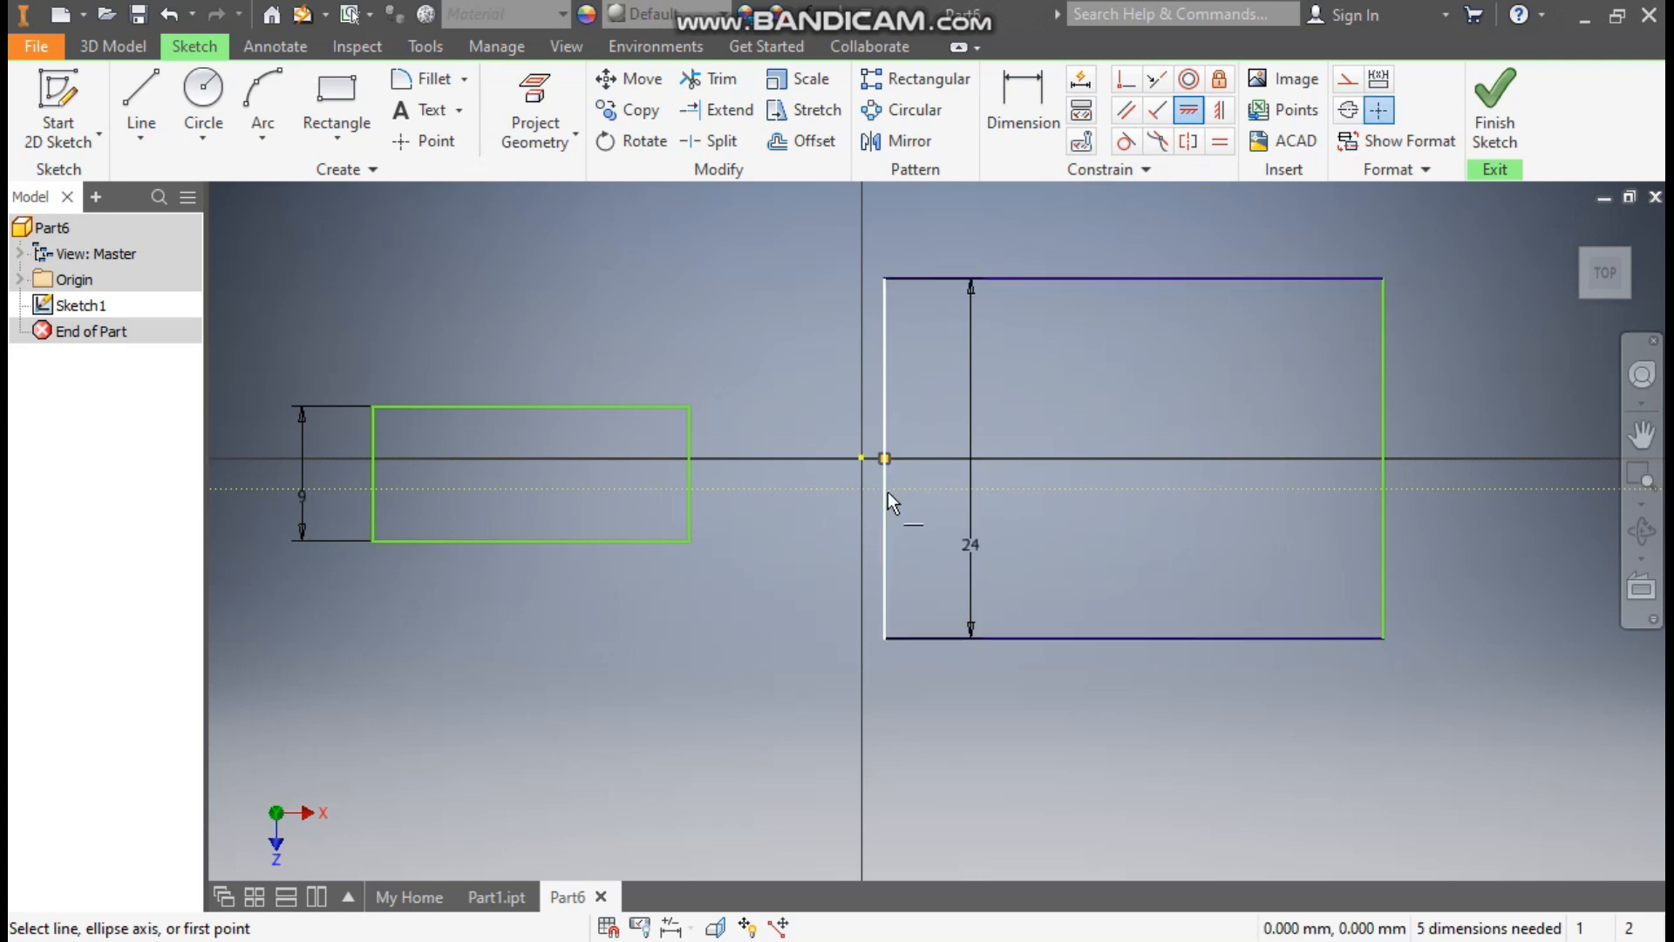
left_click(688, 474)
left_click(861, 457)
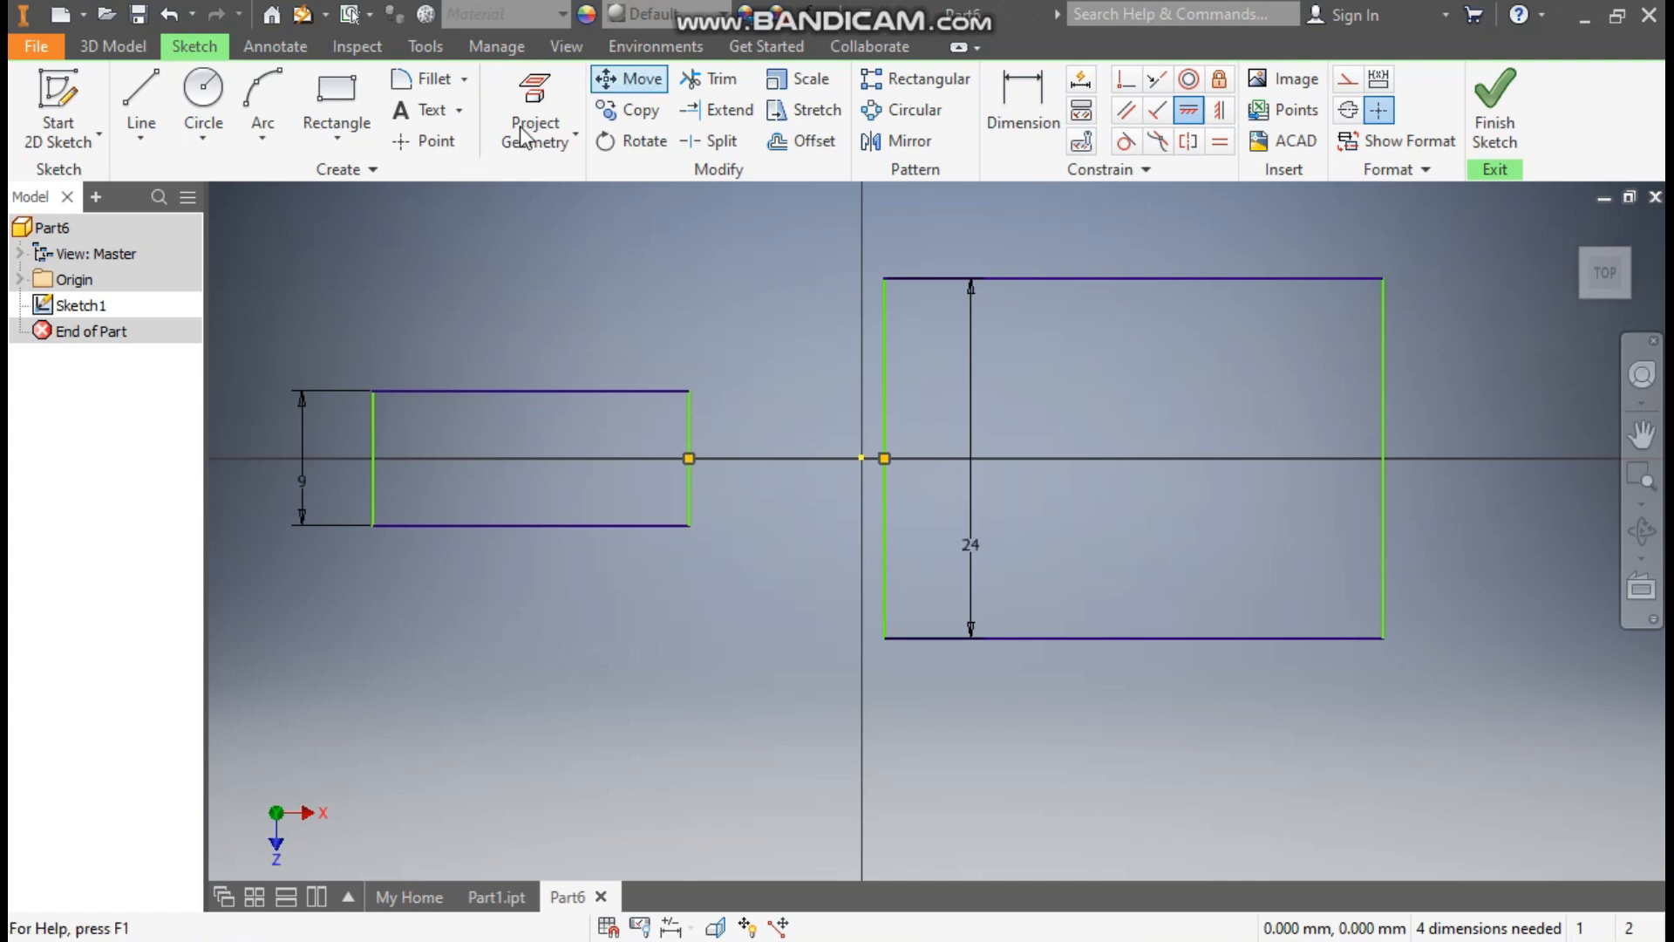
- Draw two slanted lines joining the upper and lower facing corners of the small and large rectangles
left_click(132, 83)
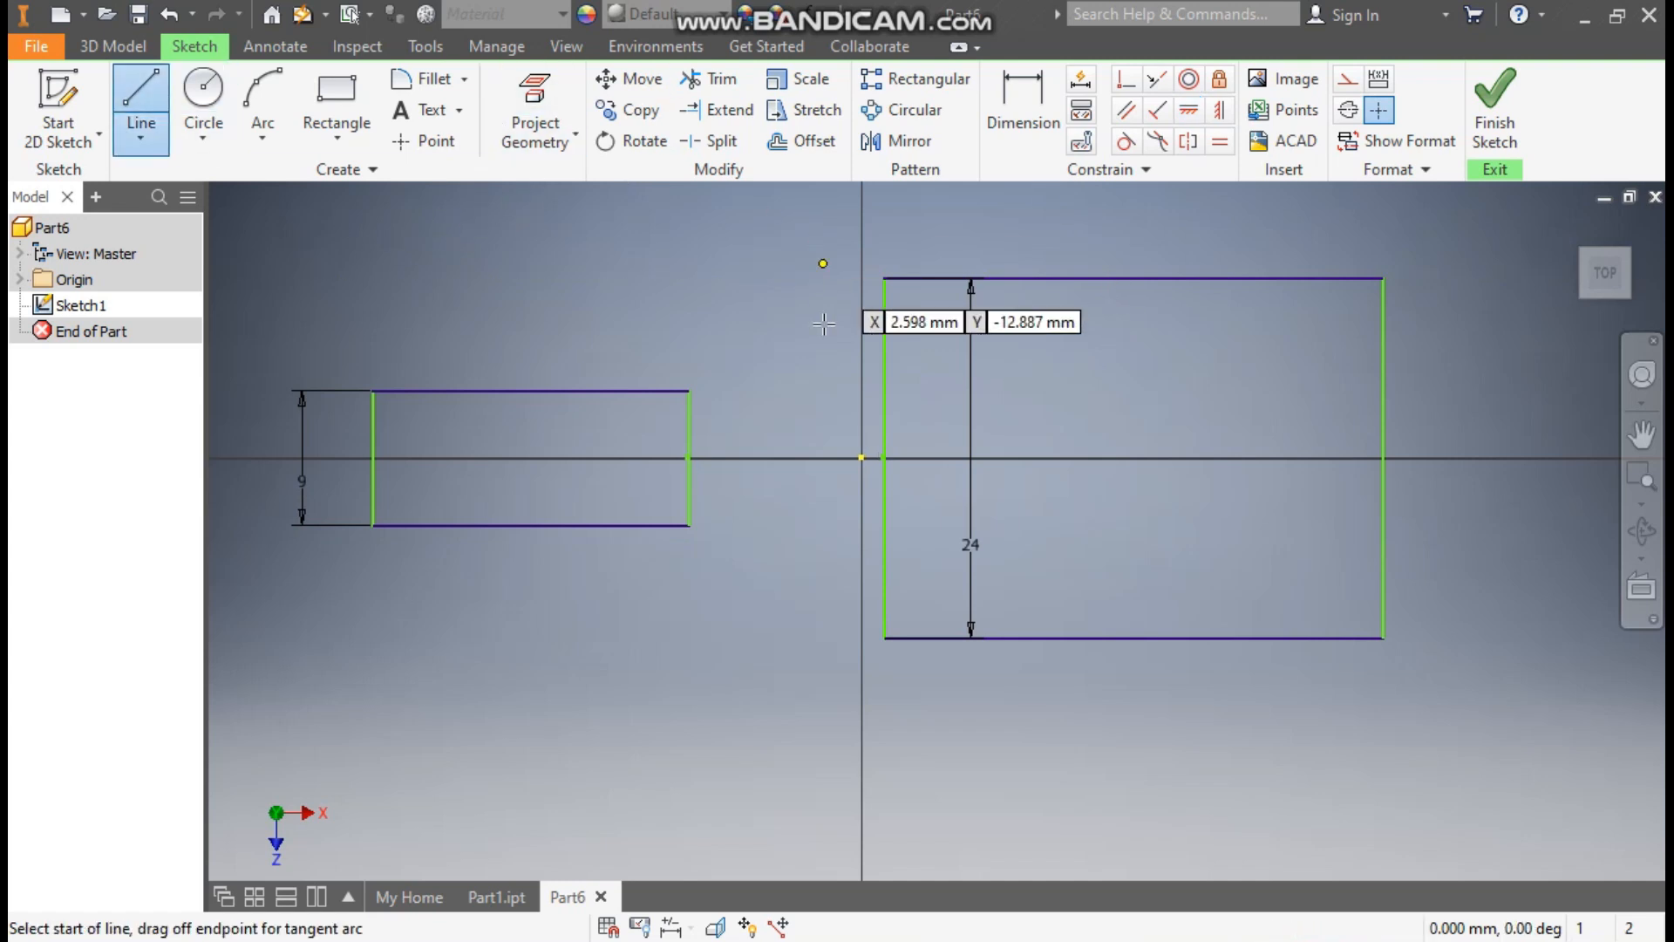
left_click(689, 390)
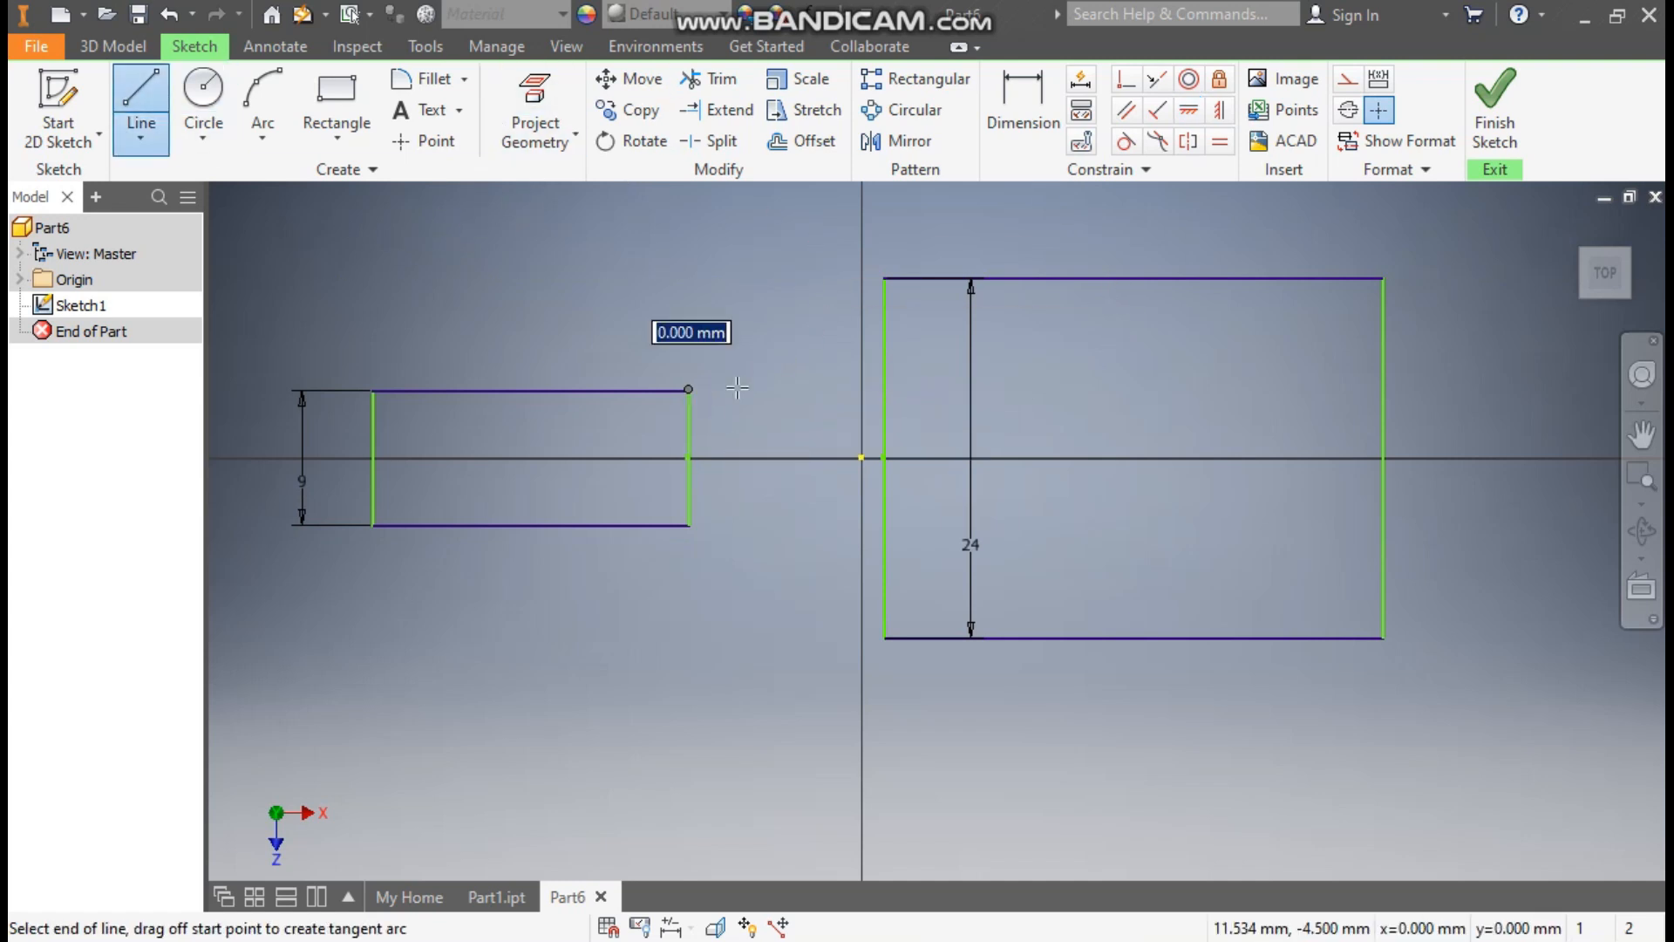
double_click(884, 278)
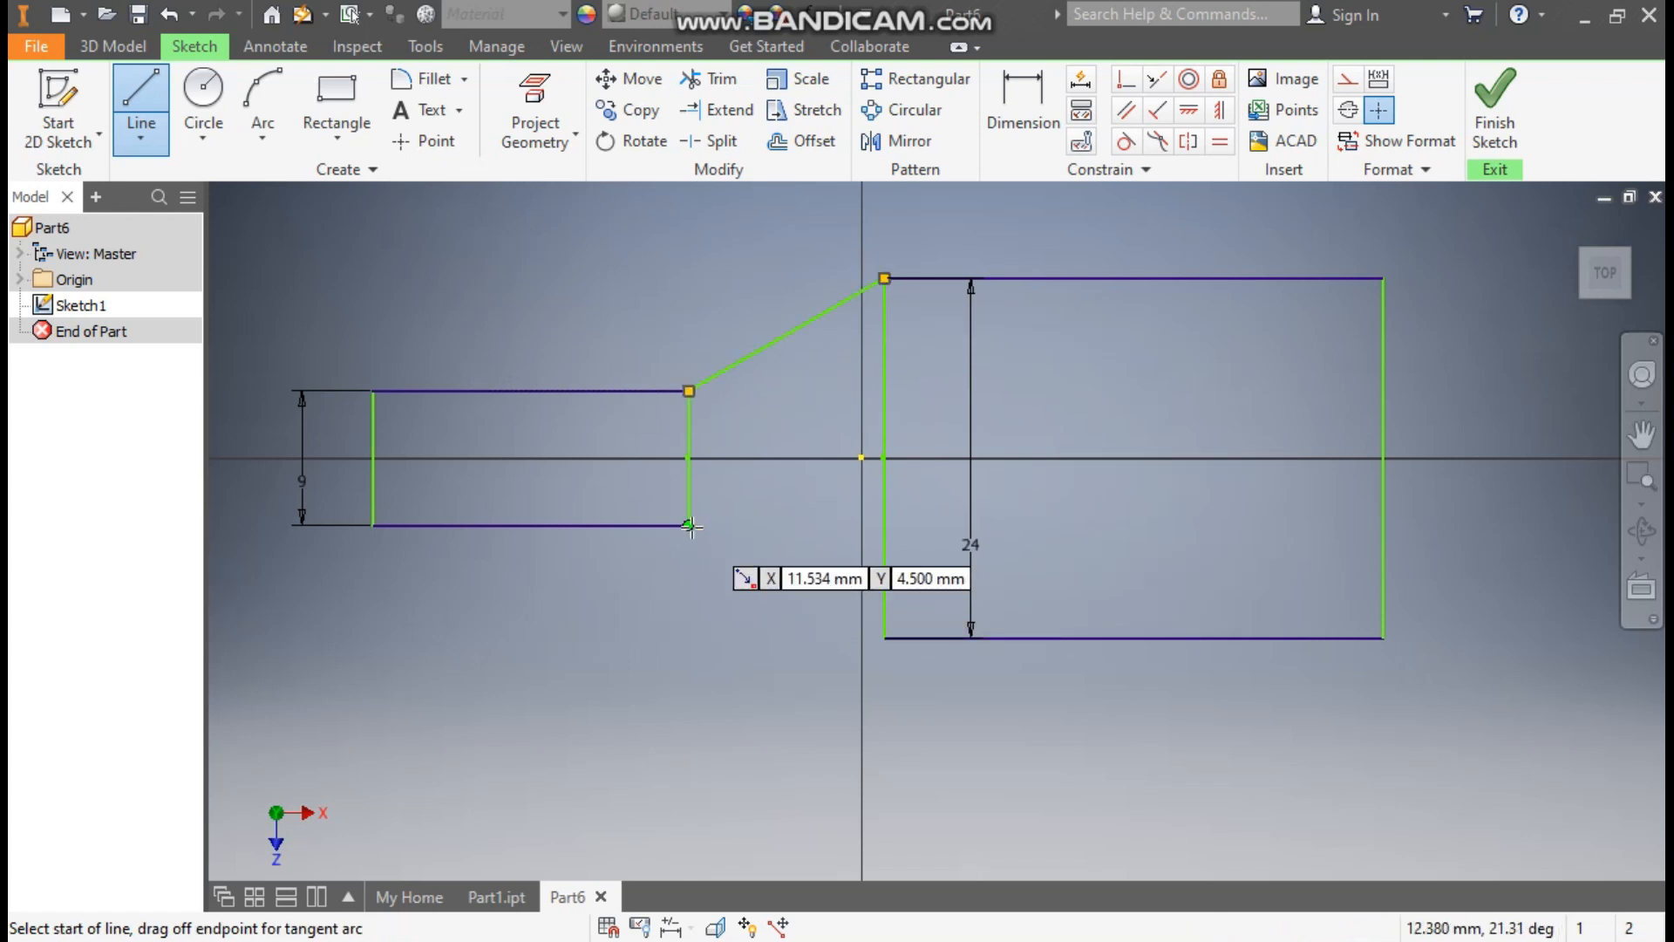
left_click(689, 525)
double_click(884, 638)
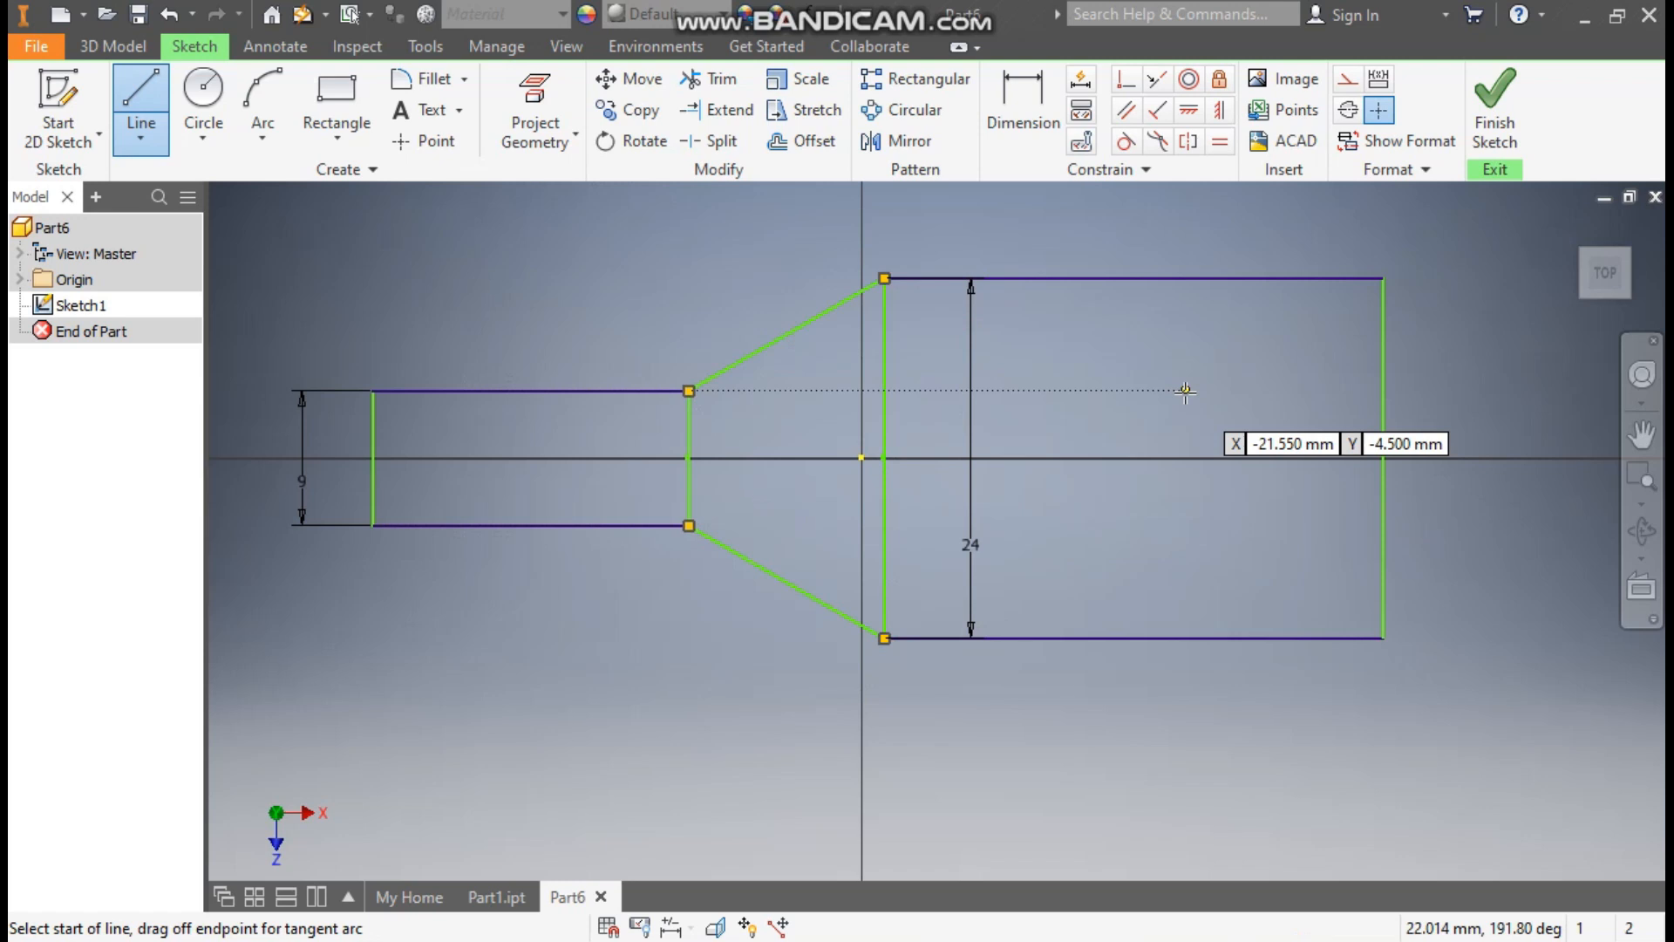
- Make the midpoint of the larger rectangle's inner vertical edge coincident with the origin
left_click(1126, 79)
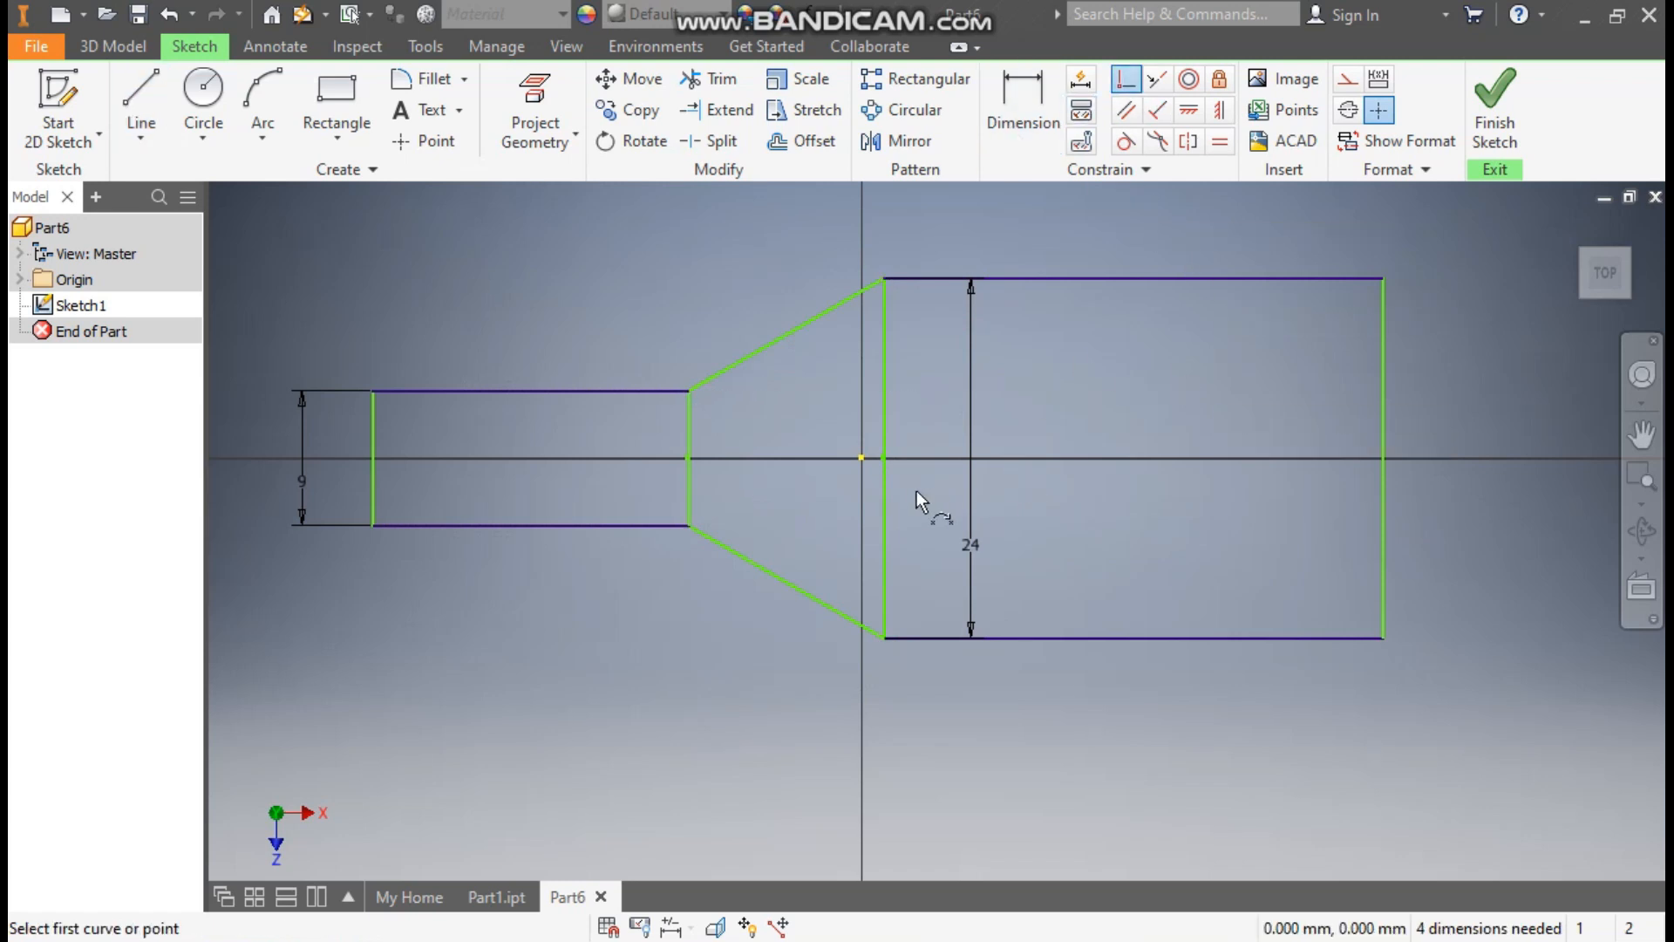
left_click(887, 458)
left_click(862, 459)
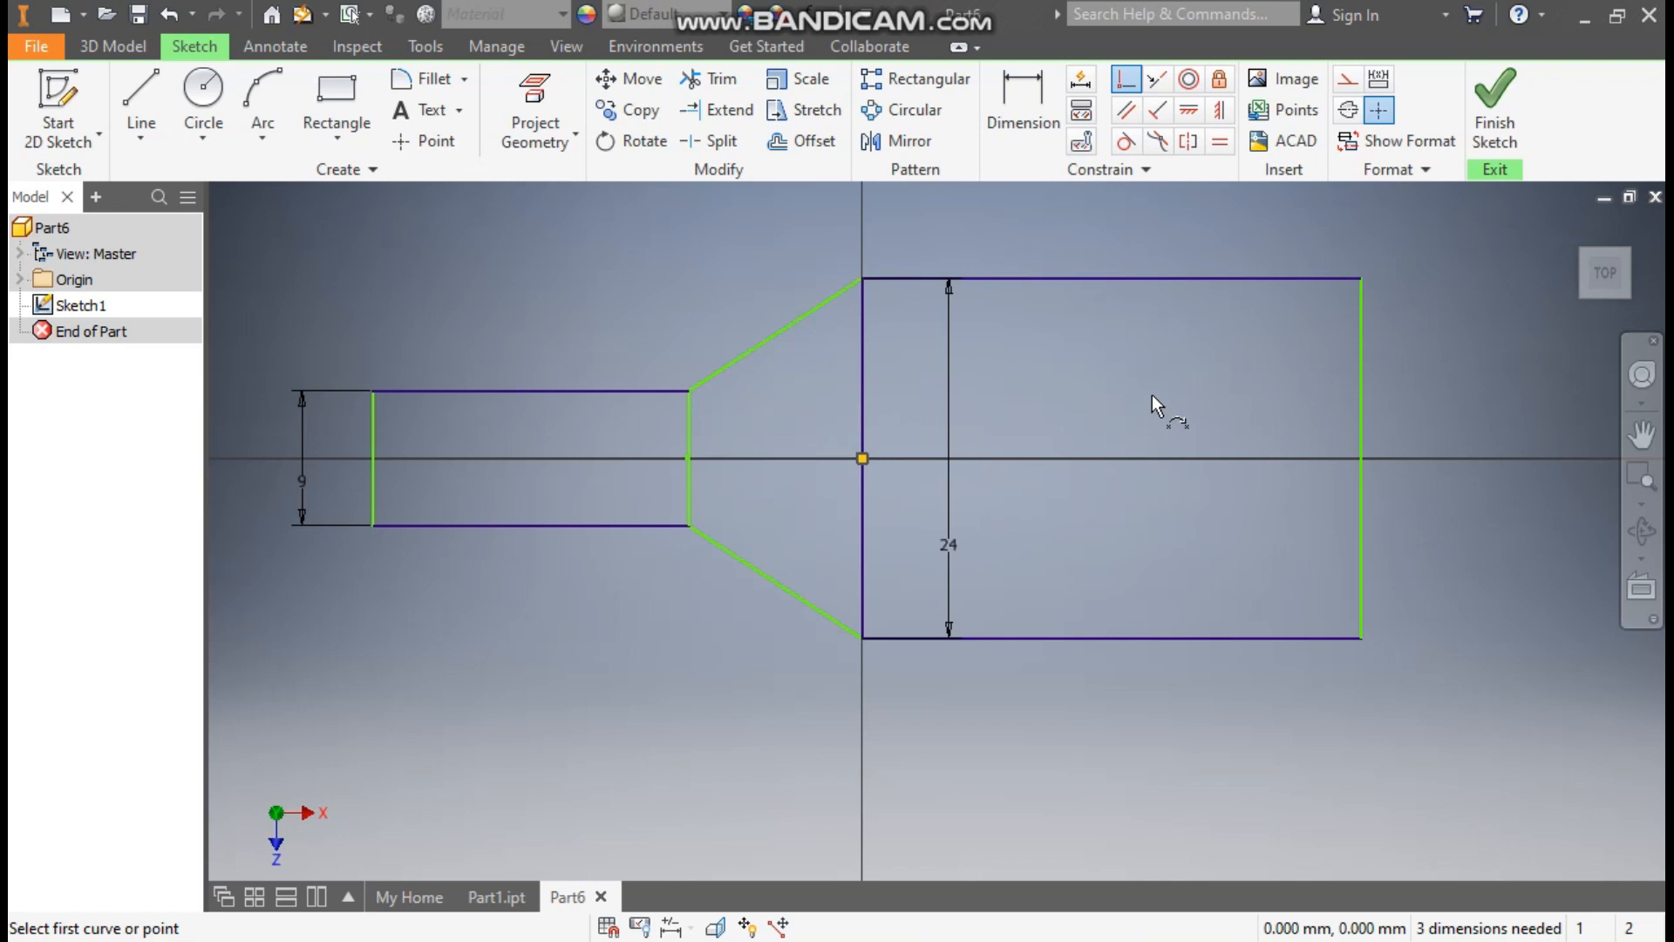
- Dimension the larger rectangle's horizontal length as 37.75 mm along its lower edge
left_click(1016, 117)
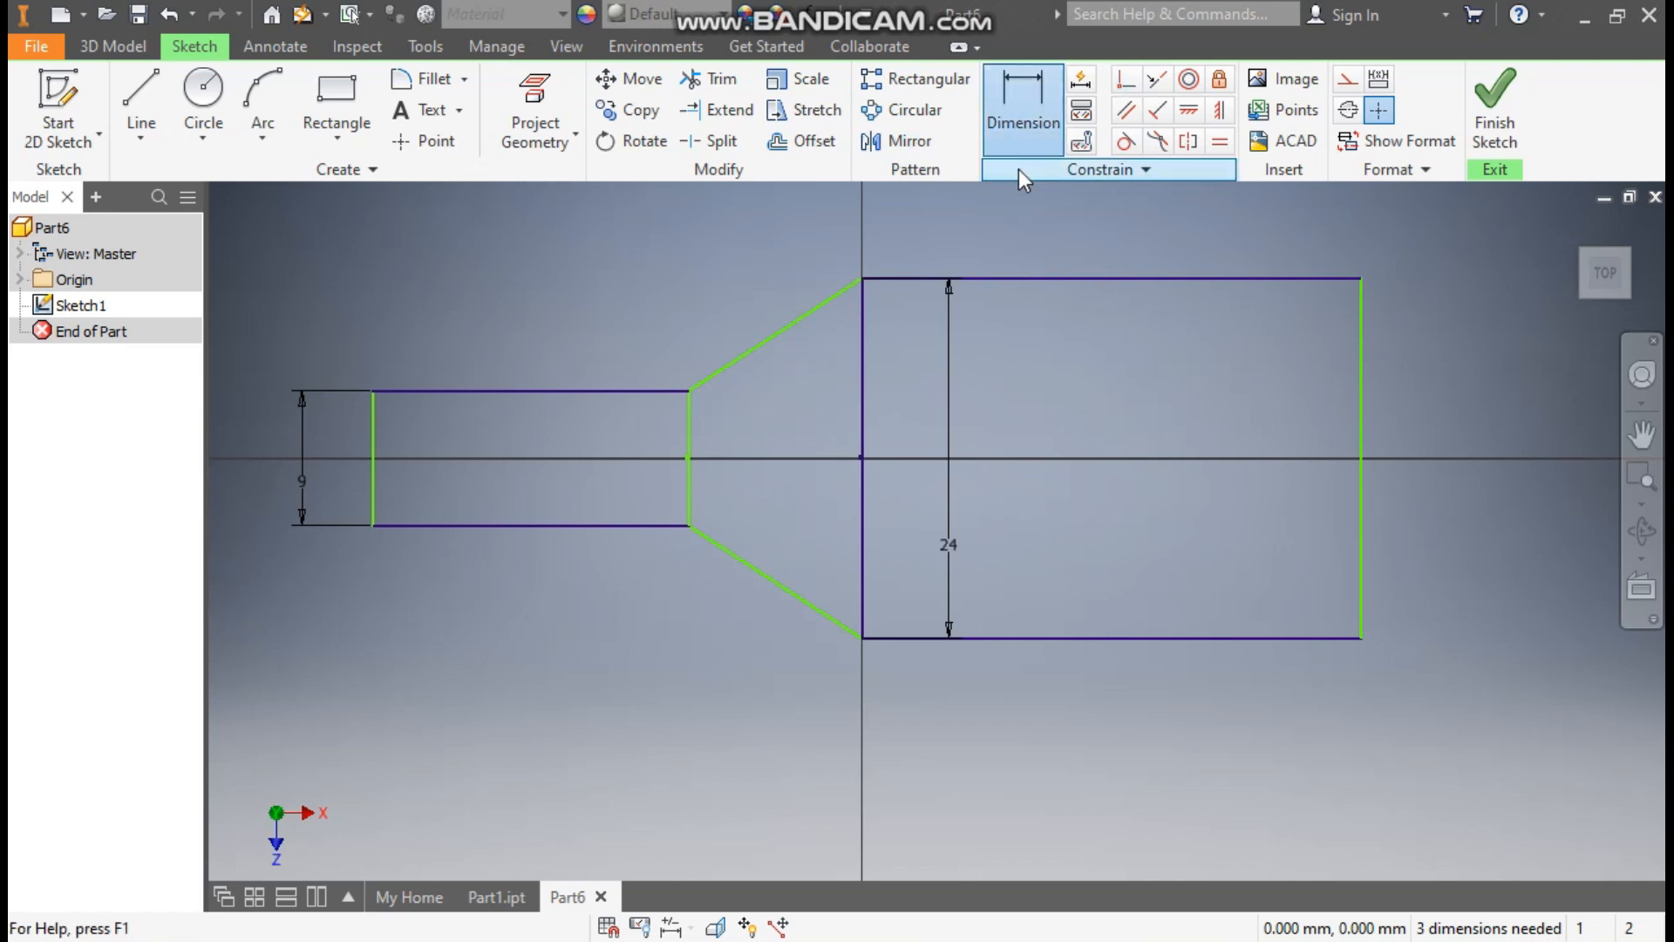
left_click(1159, 642)
left_click(1153, 714)
type("3")
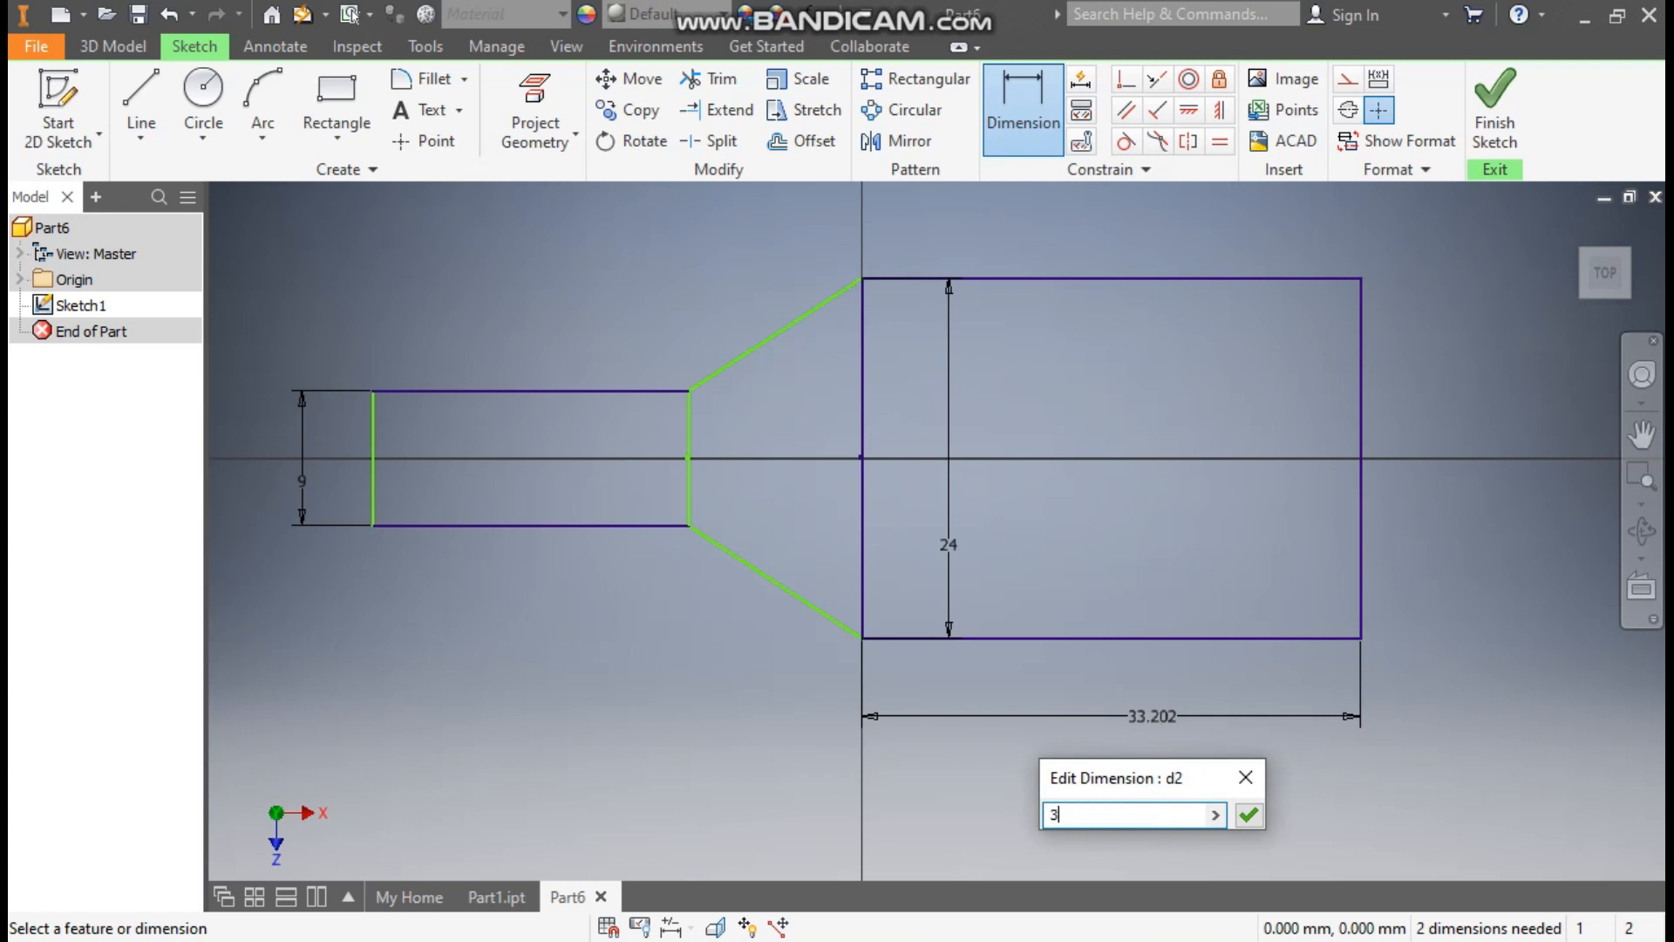
type("7.75")
key("Return")
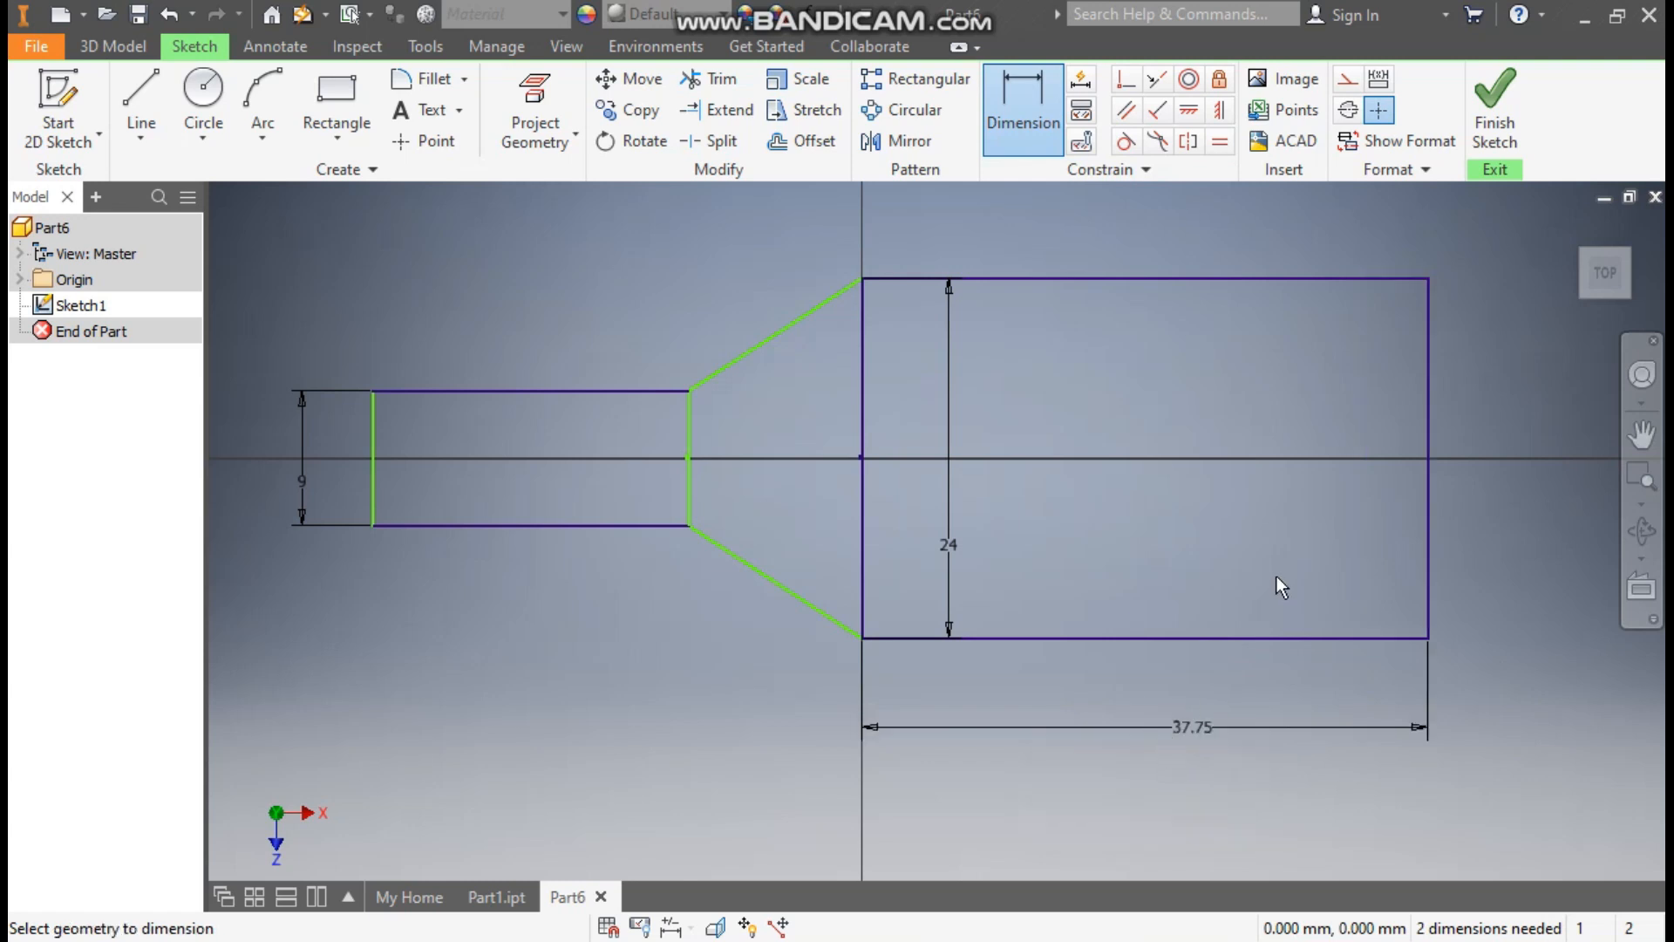
- Set the distance from the small rectangle's inner vertical edge to the large rectangle's outer vertical edge to 44.75 mm
left_click(687, 482)
left_click(1428, 550)
left_click(1229, 814)
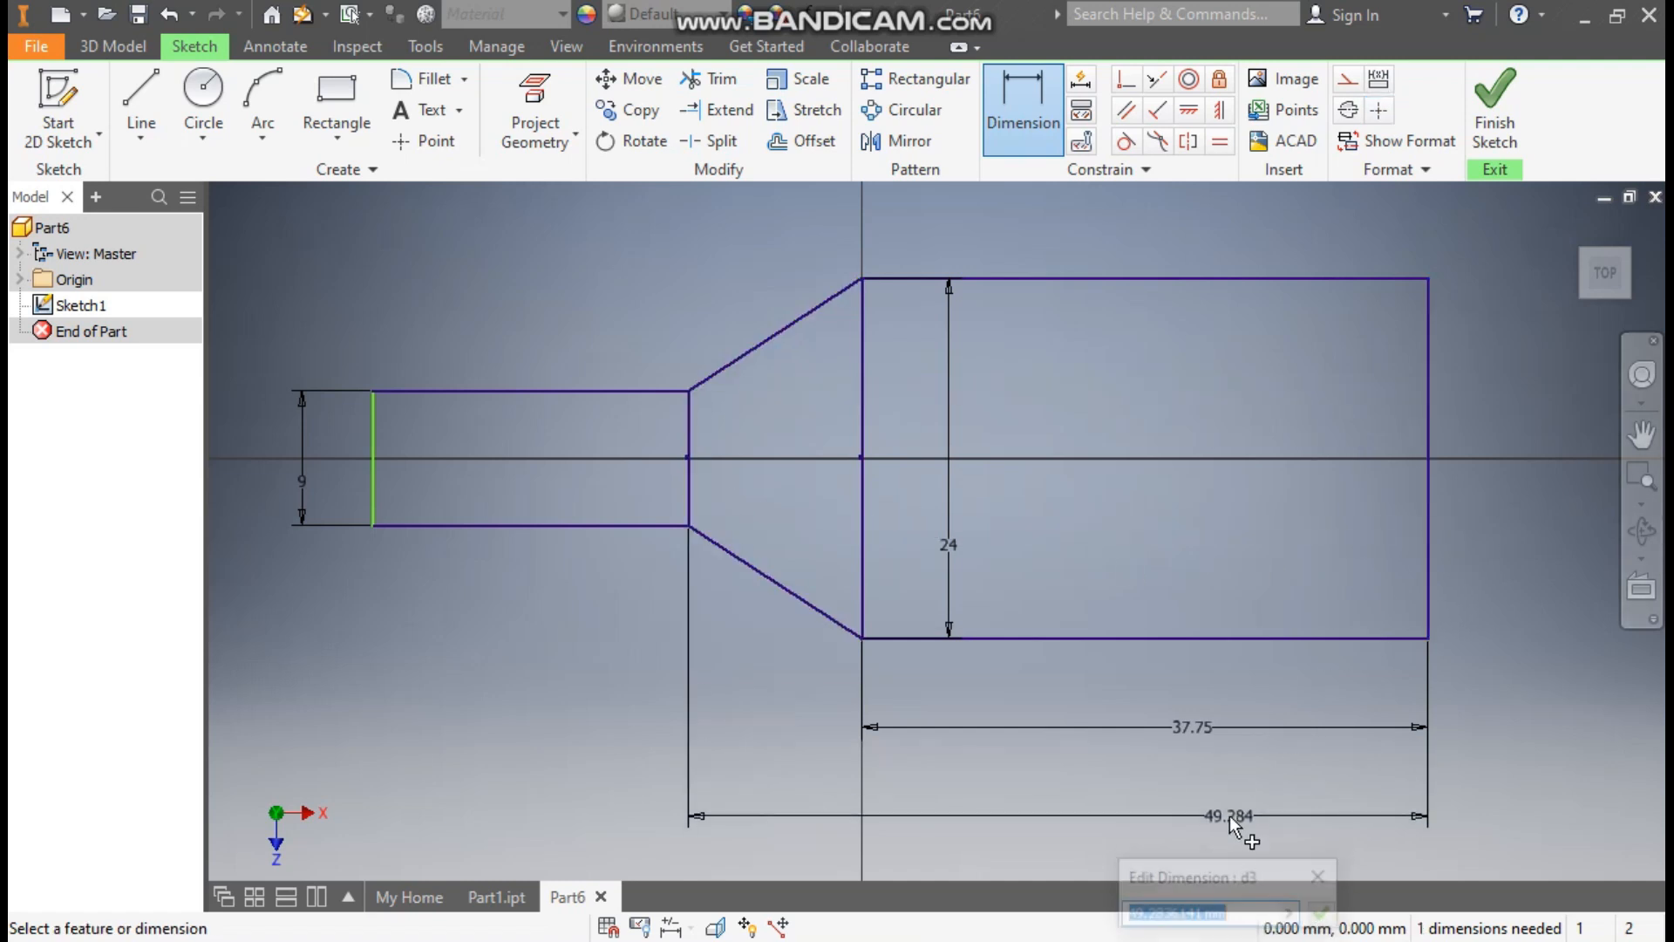
type("44.")
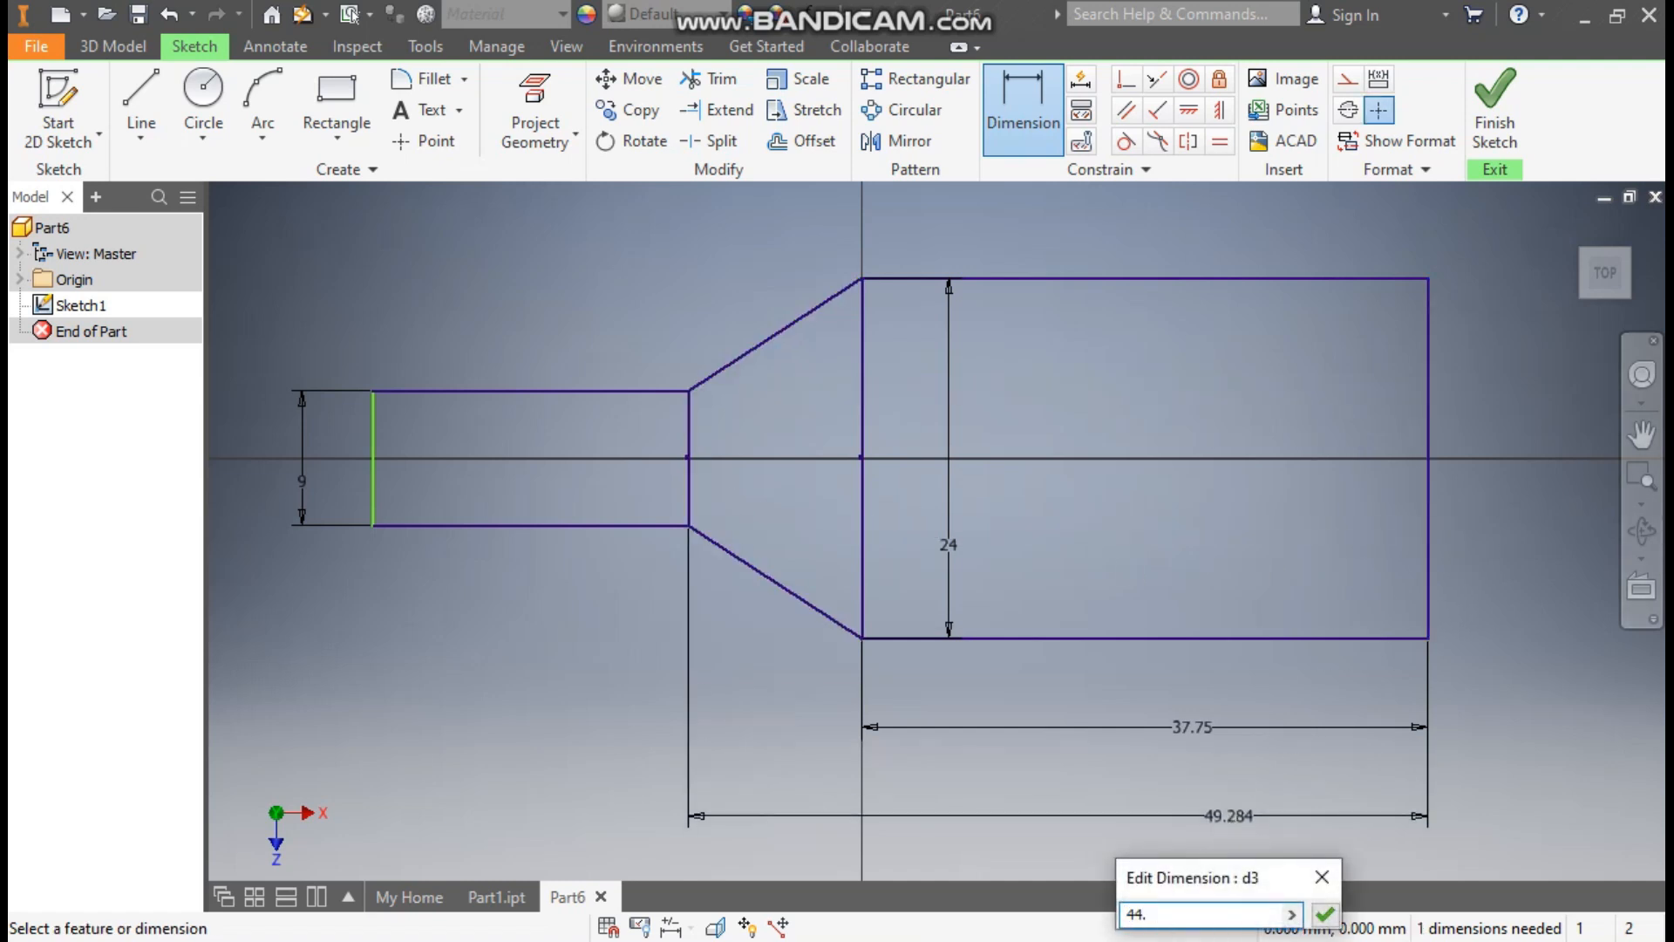
key("Return")
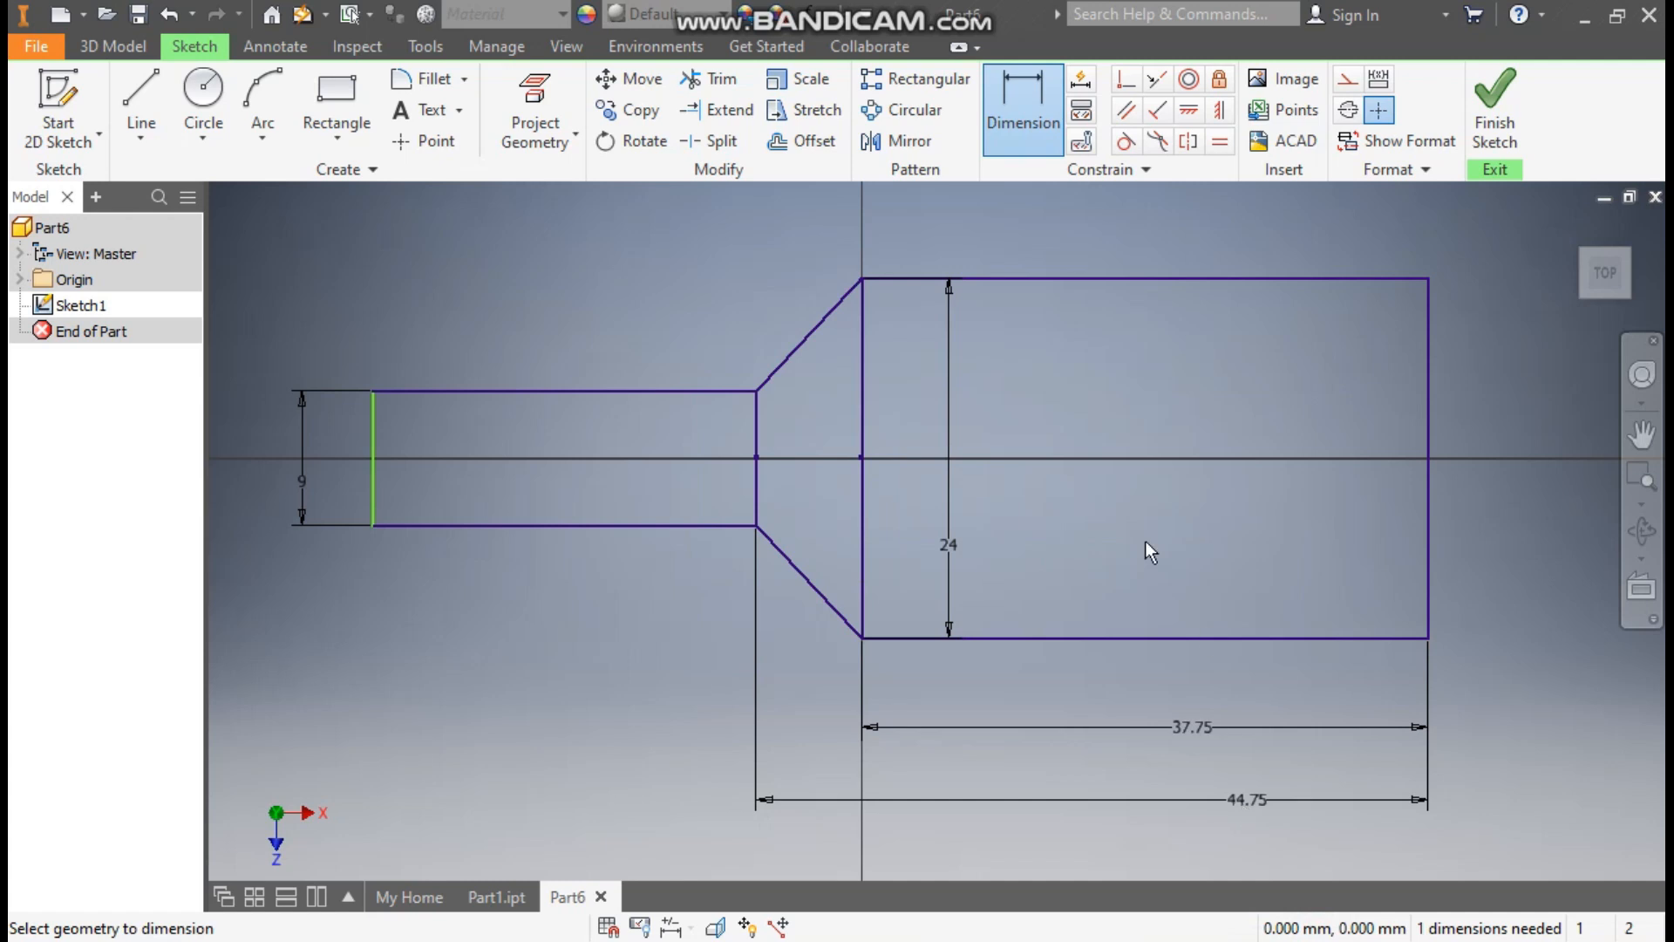
- Dimension the overall profile length between the two outermost vertical edges as 94.75 mm
scroll(898, 319, "up", 3)
left_click(588, 419)
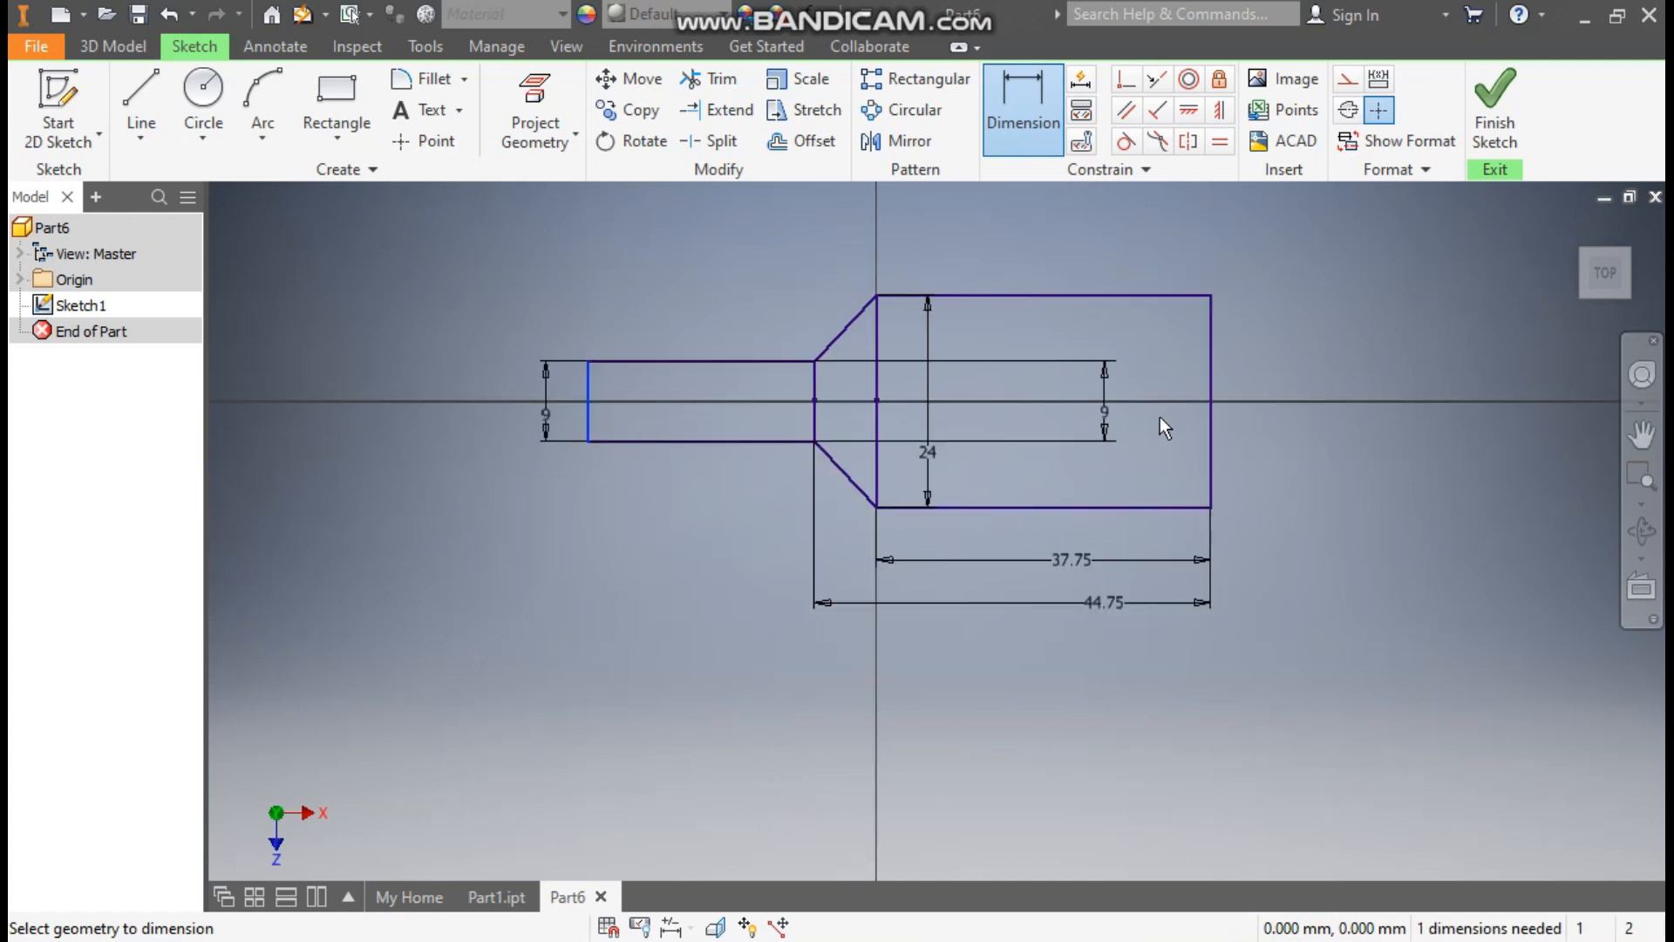
left_click(1210, 453)
left_click(1023, 697)
type("94.75")
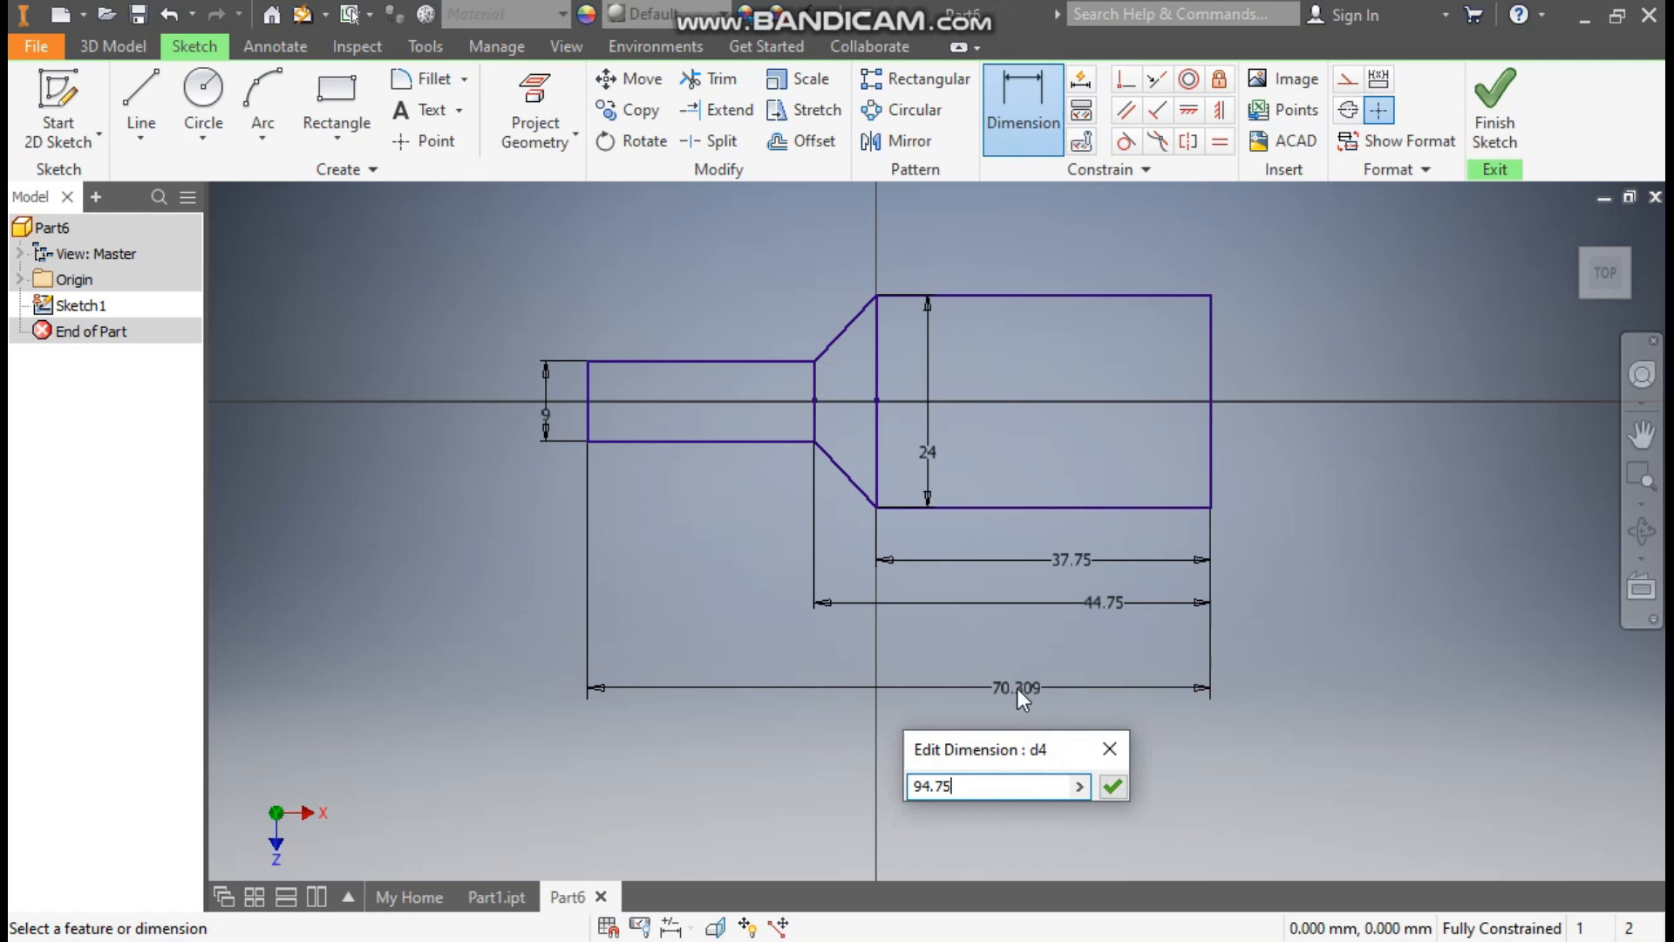
key("Return")
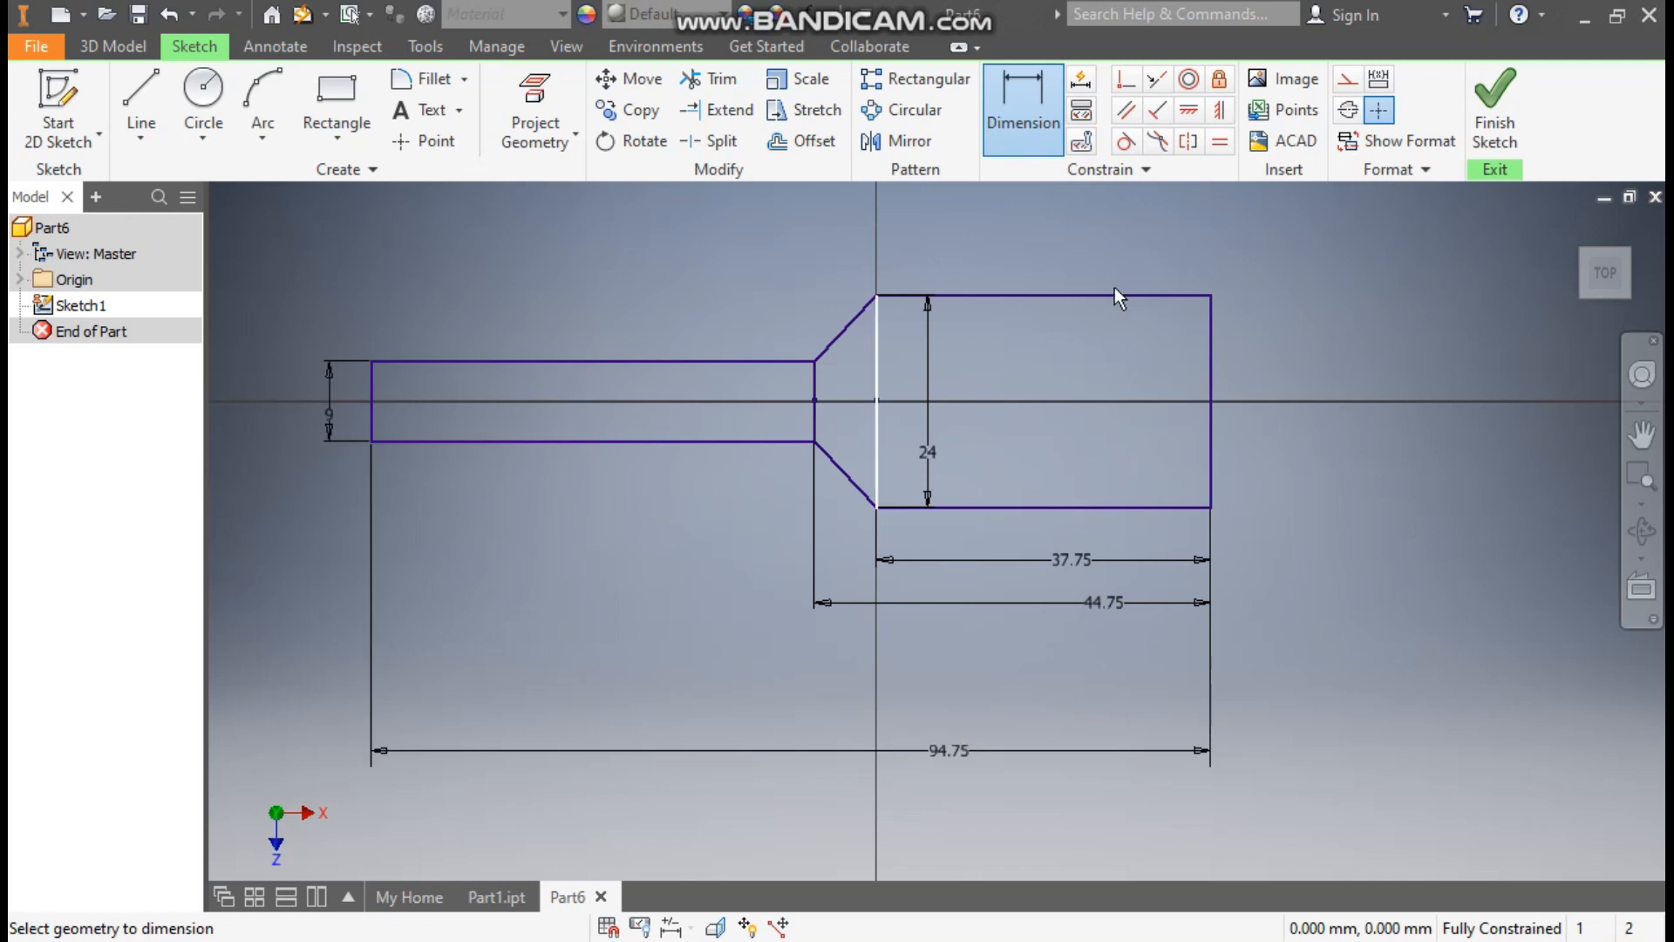
- Finish the sketch and extrude the whole profile symmetrically by a total distance of 110 mm
left_click(1494, 111)
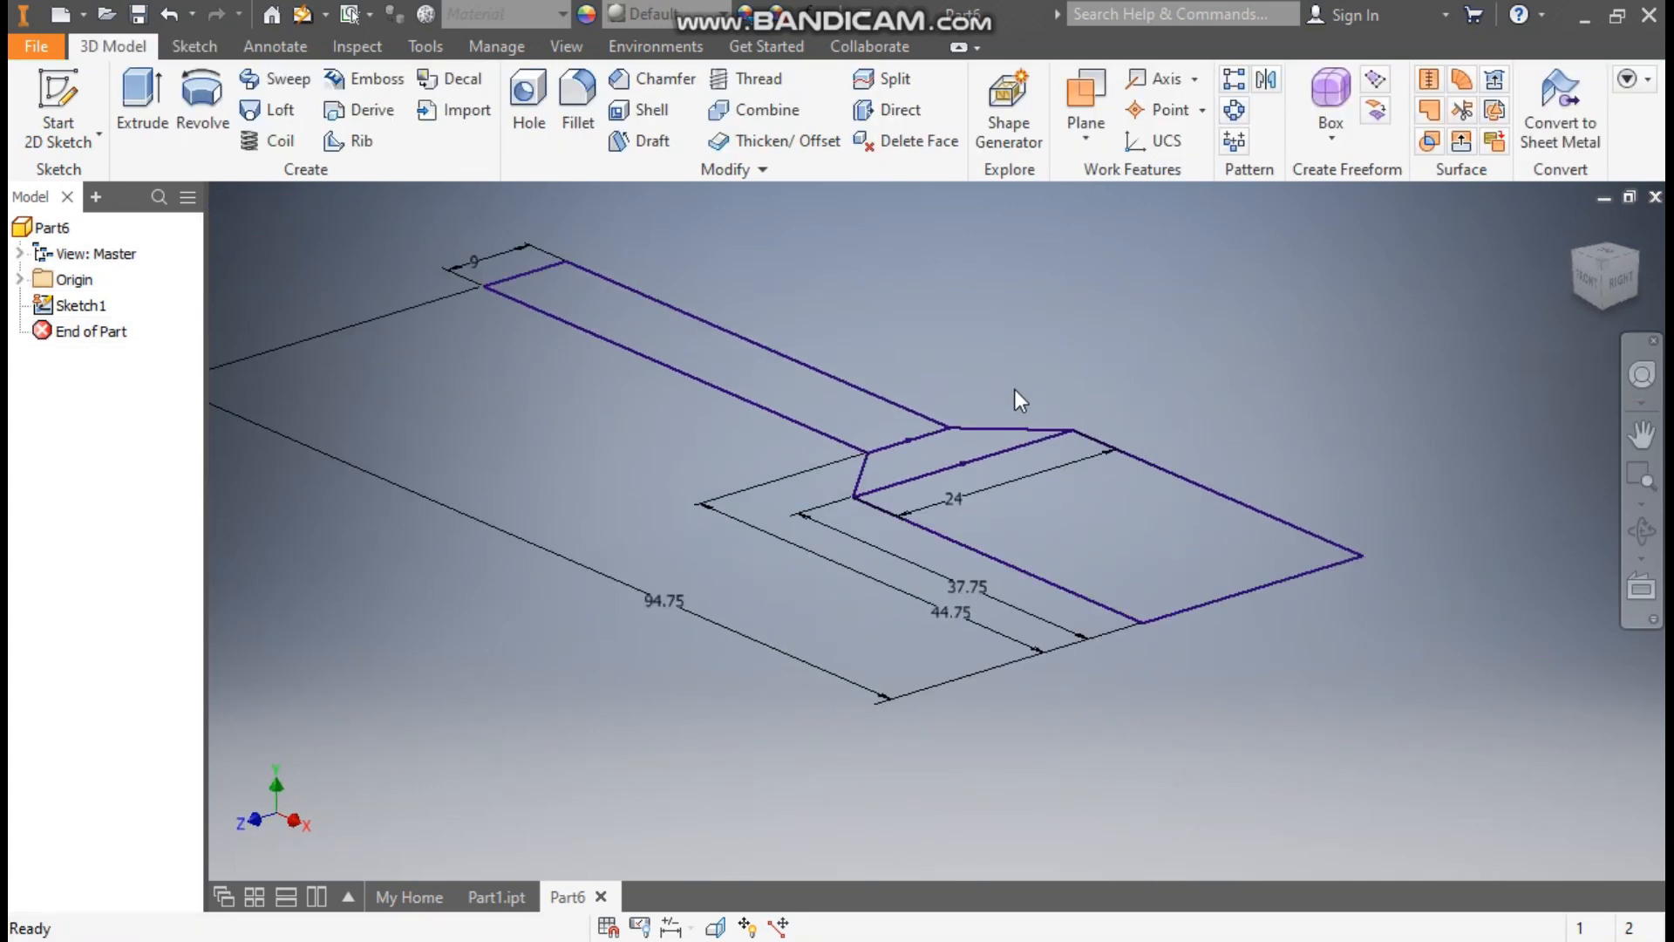
left_click(141, 103)
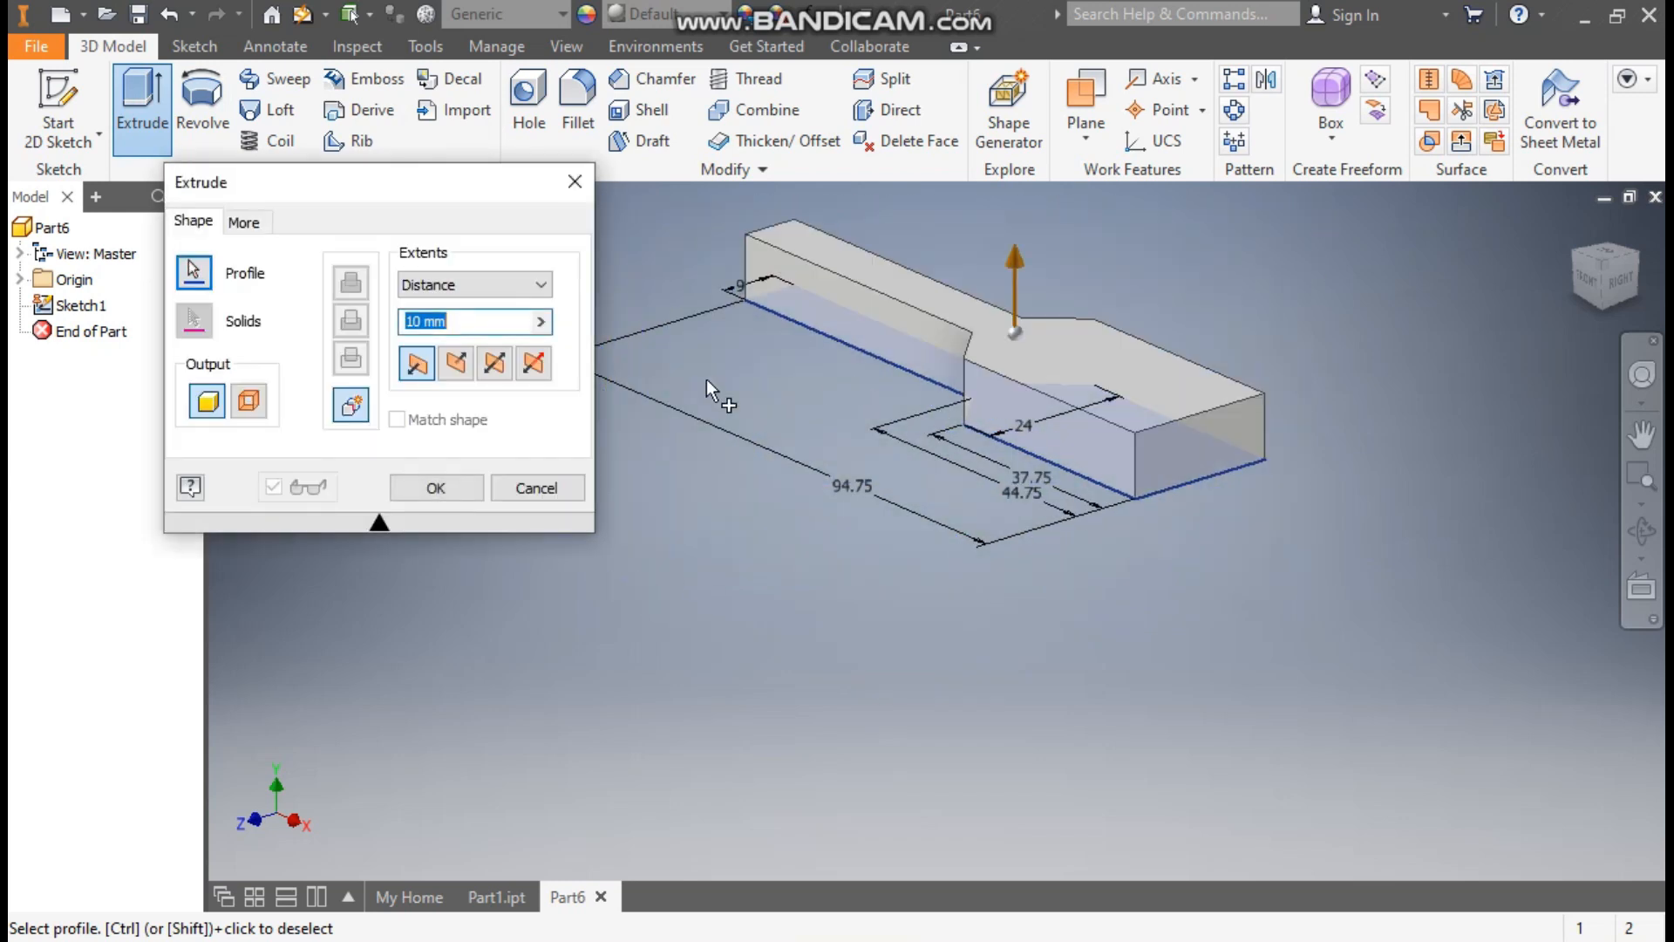
left_click(499, 371)
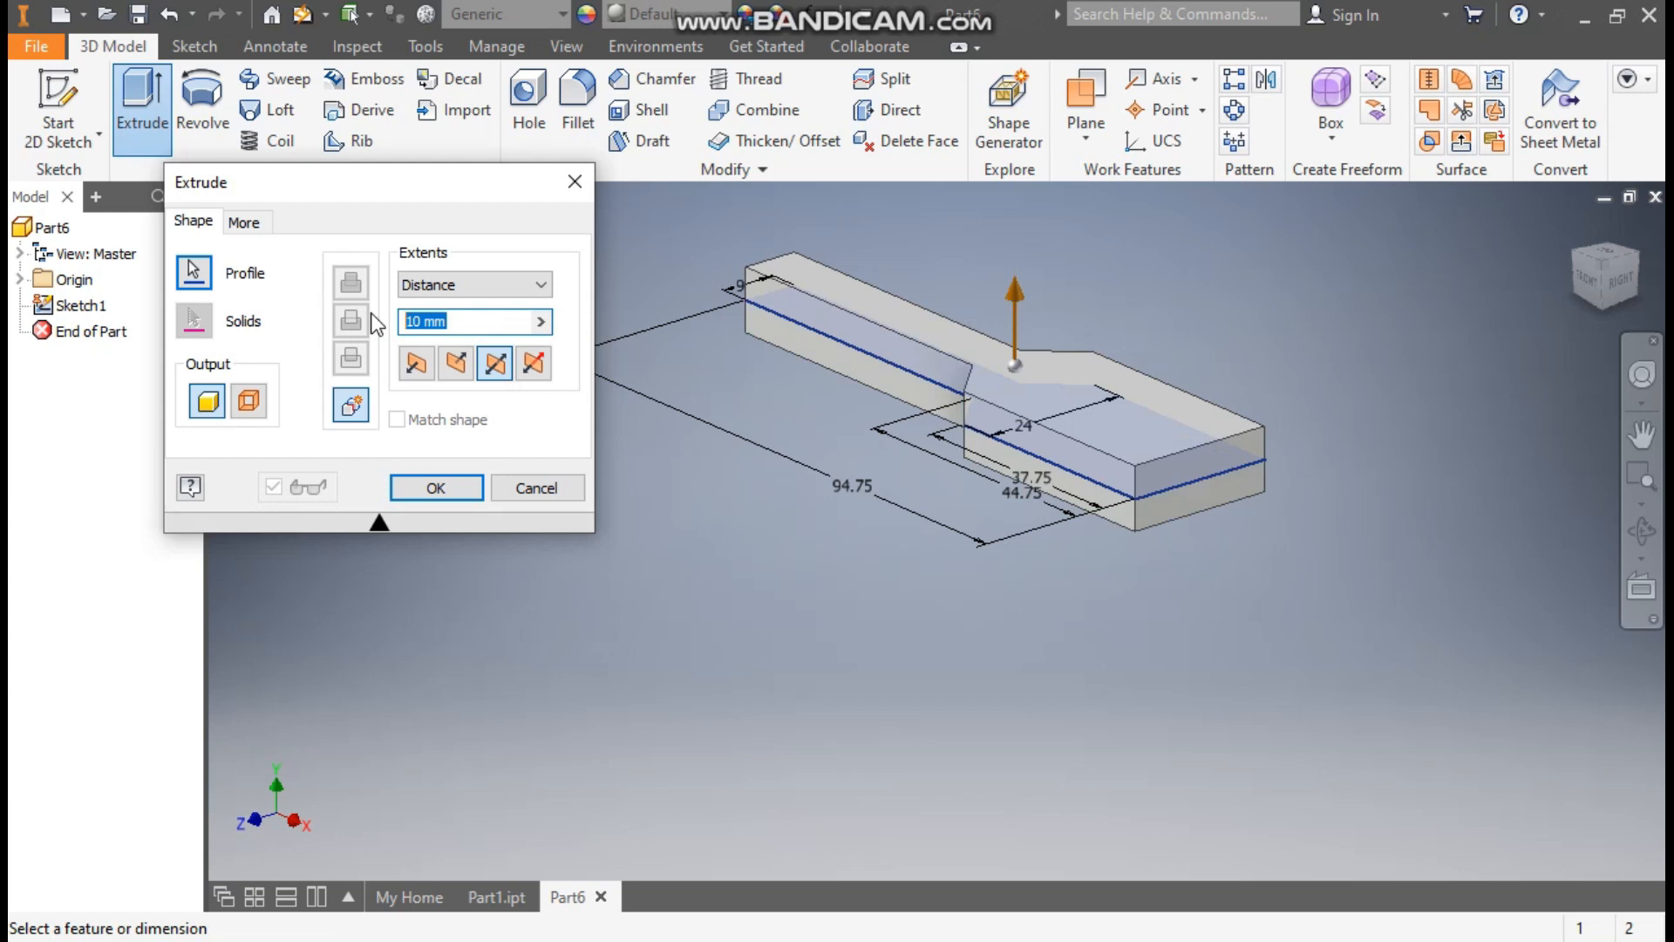
type("110")
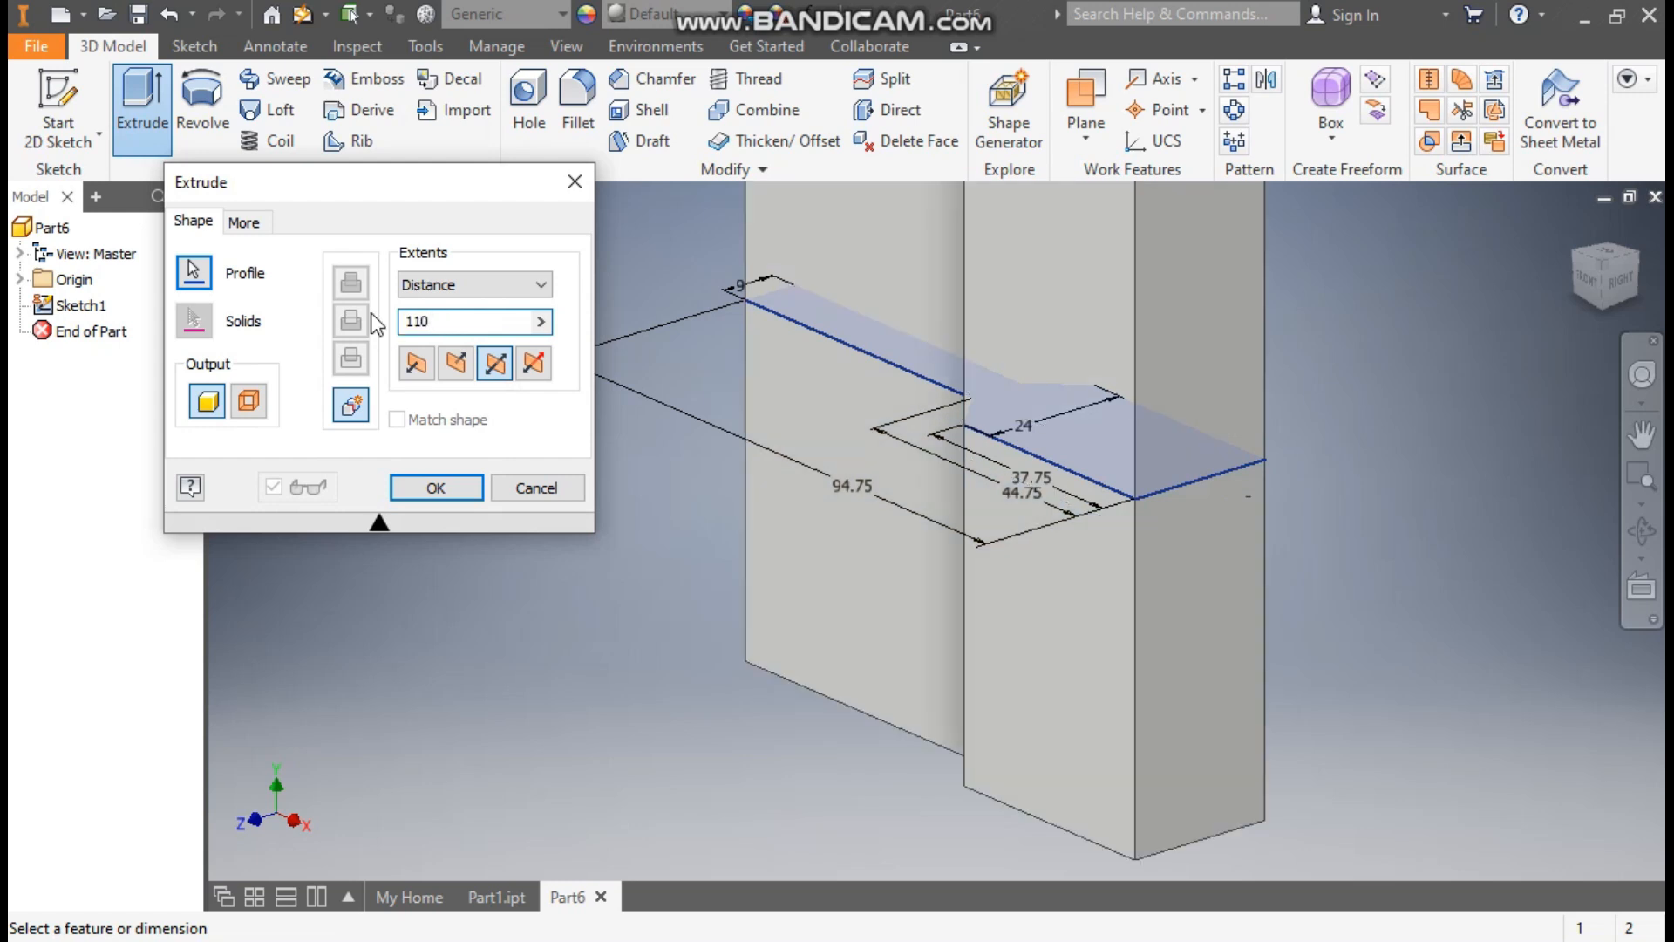
scroll(910, 440, "down", 3)
middle_click_drag(910, 440, 952, 541)
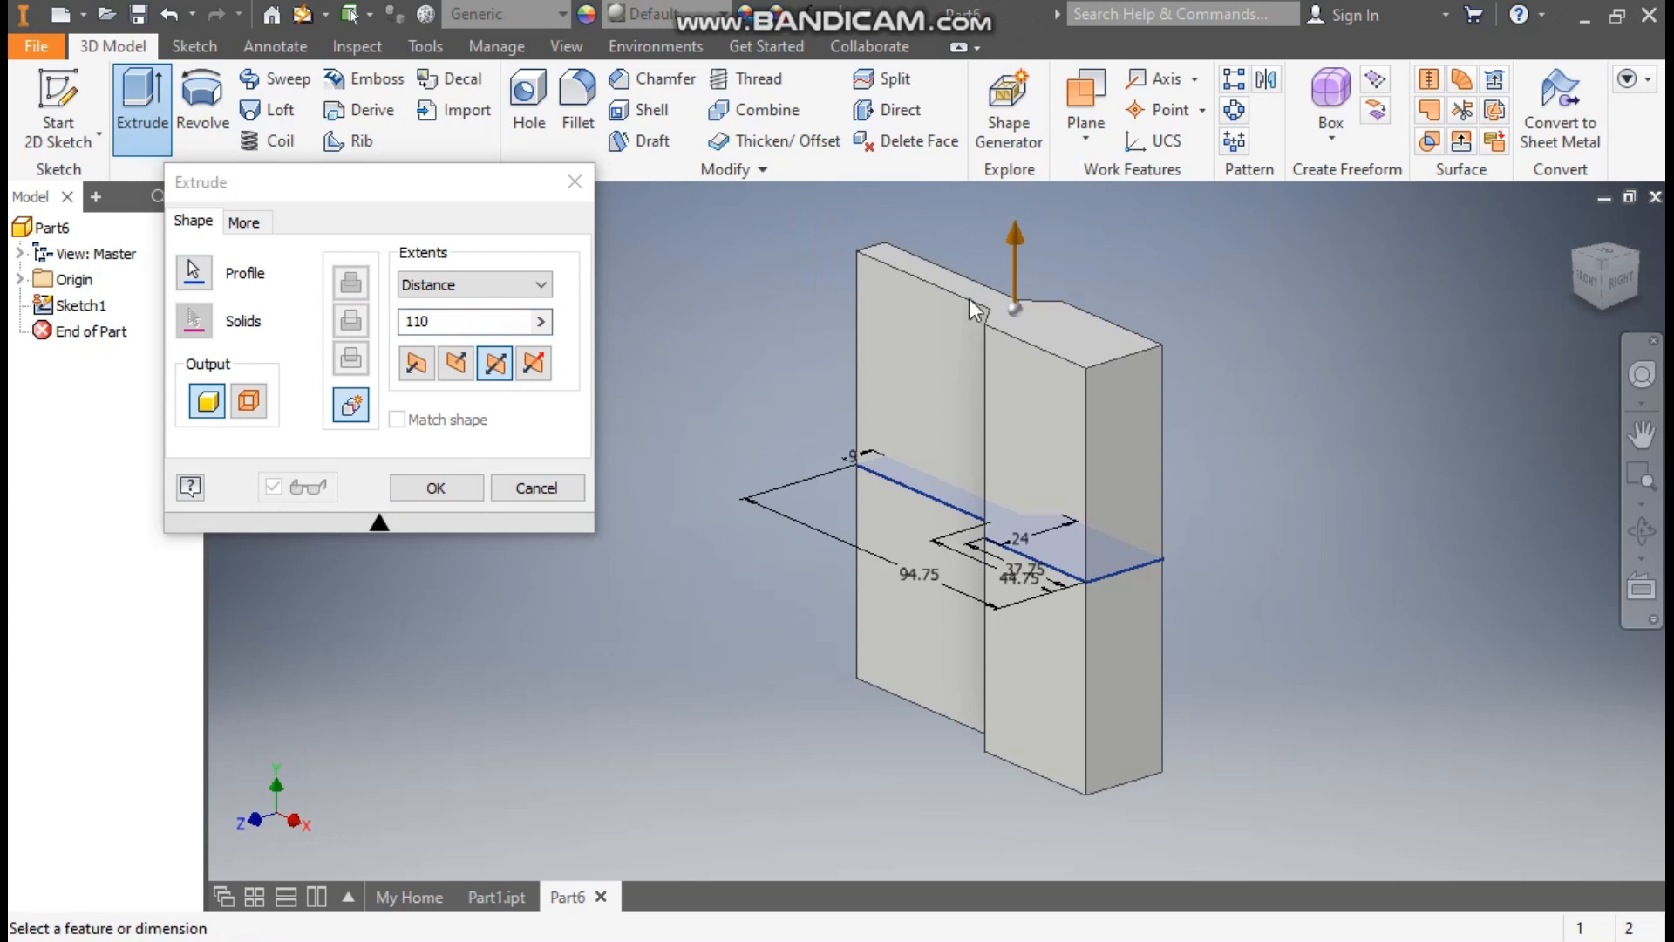
left_click(410, 485)
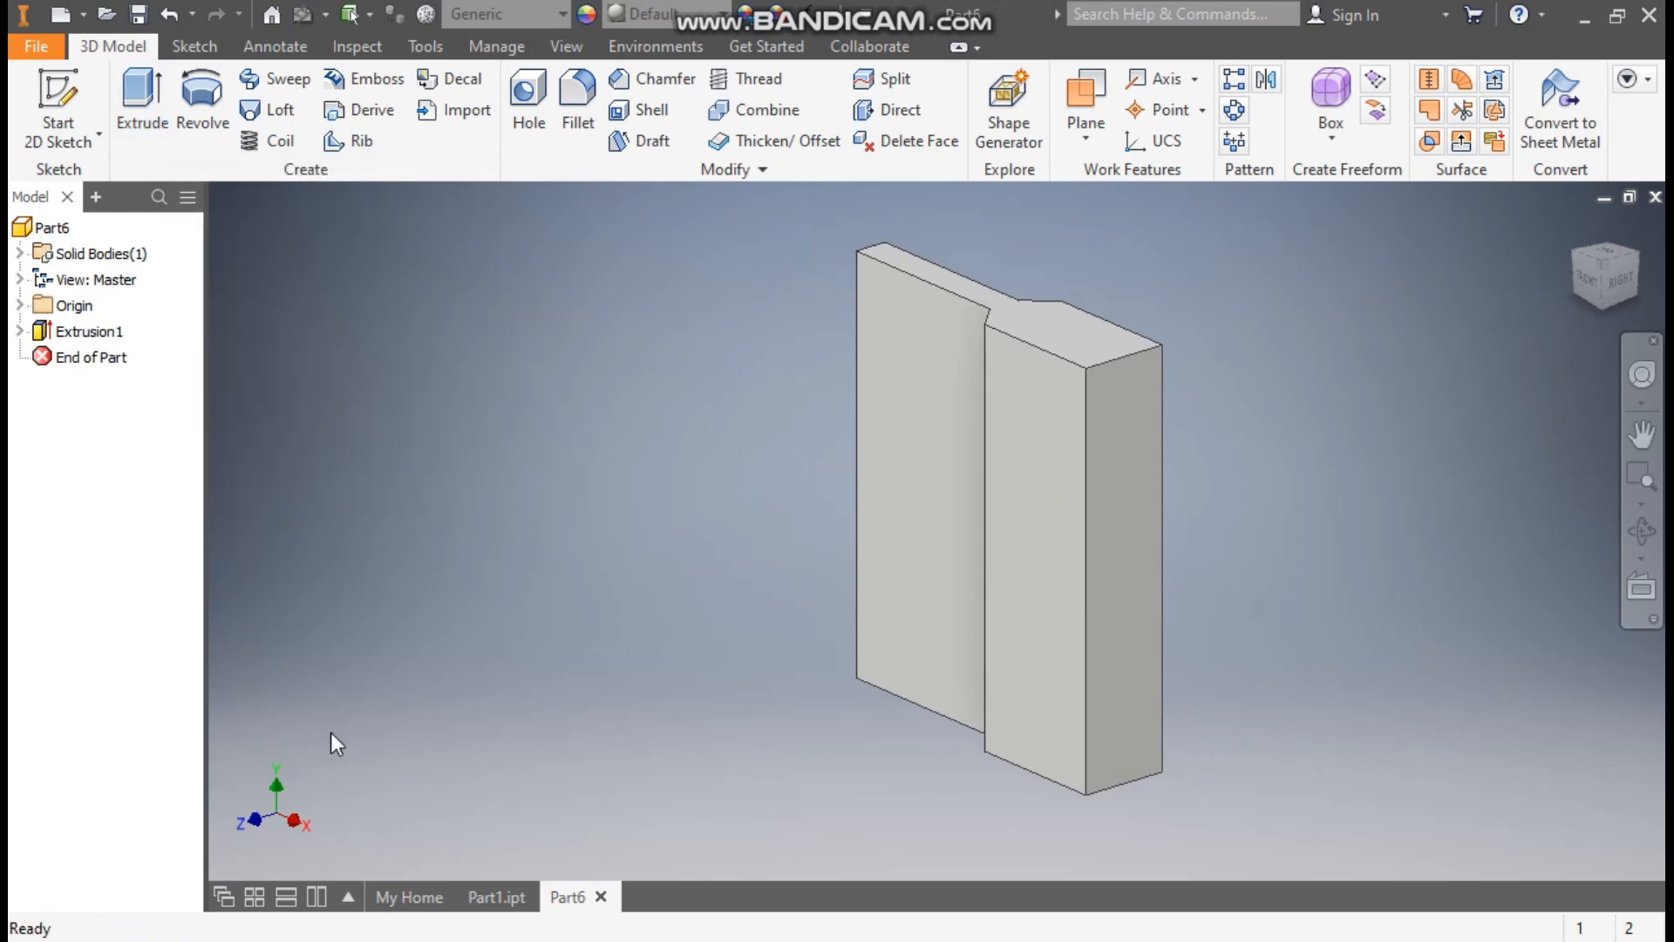
- Start a sketch on the thicker block's front face and draw a left-bulging three-point arc of about 29 mm radius reaching the part's left edge
left_click(1027, 492)
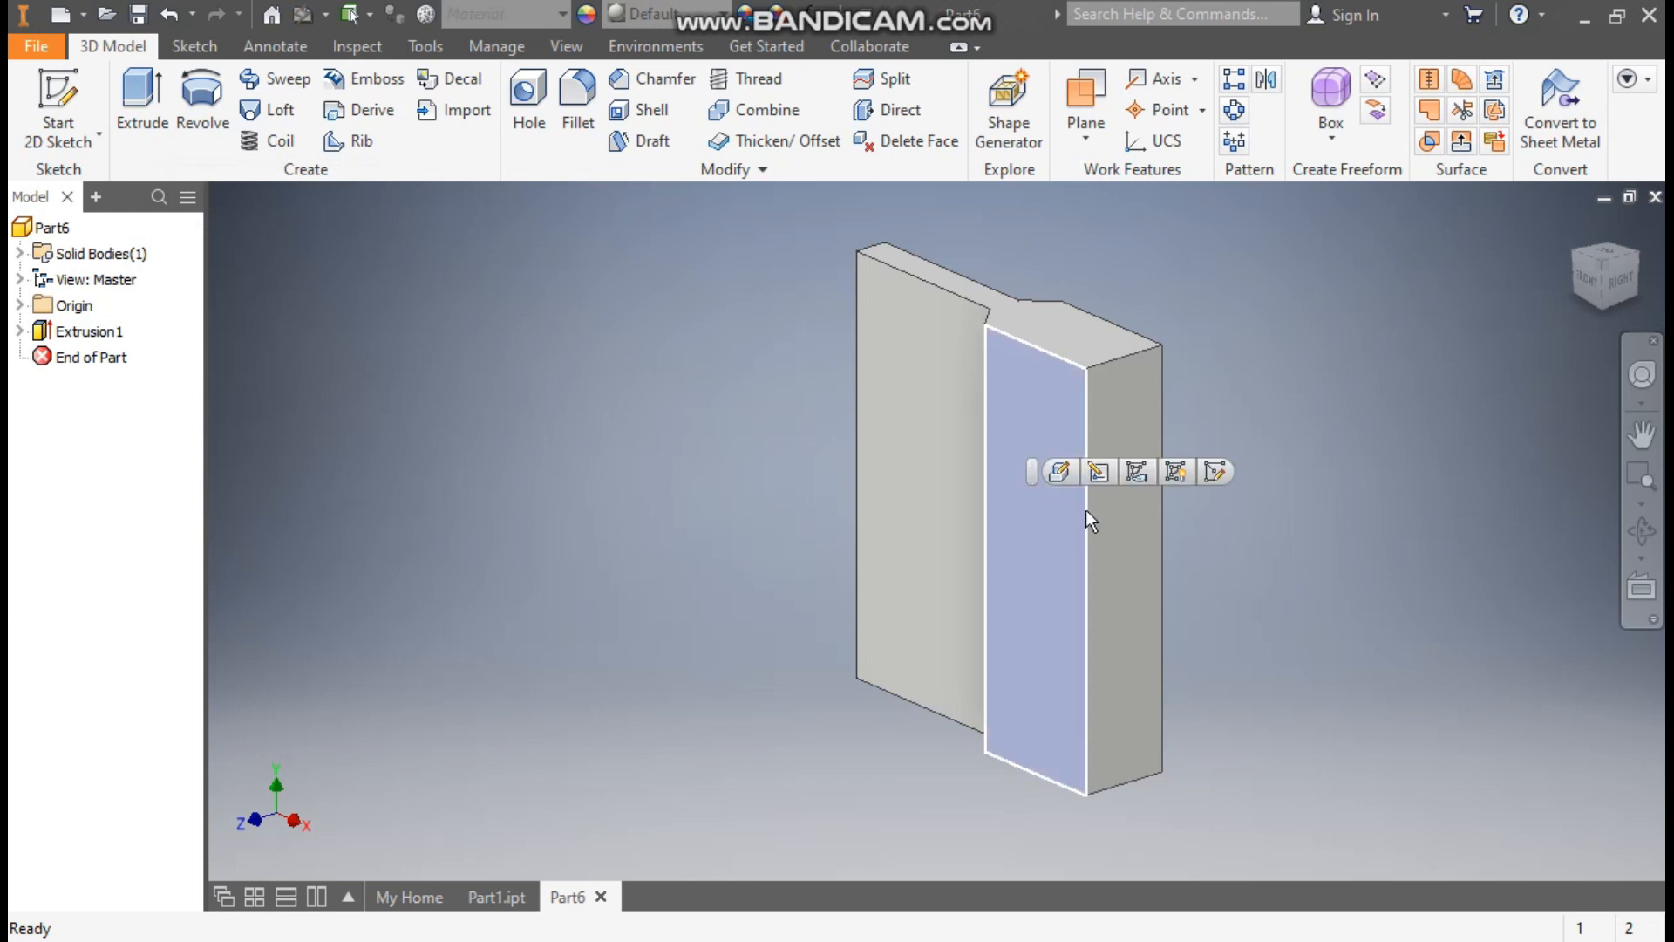
left_click(1221, 472)
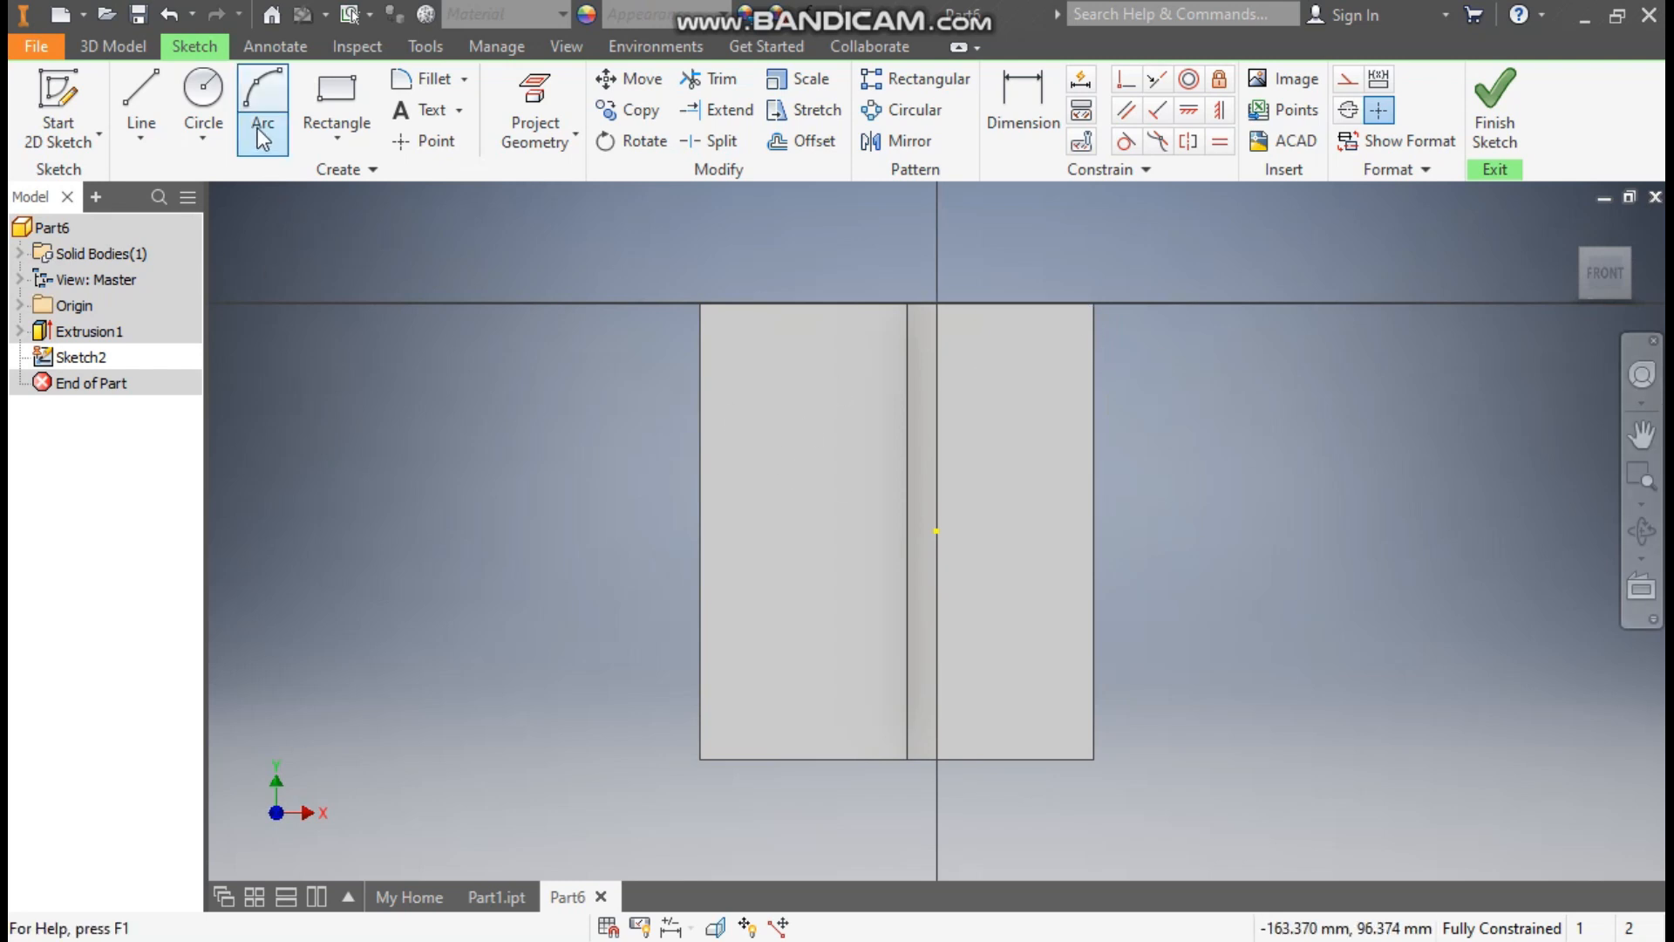
left_click(208, 87)
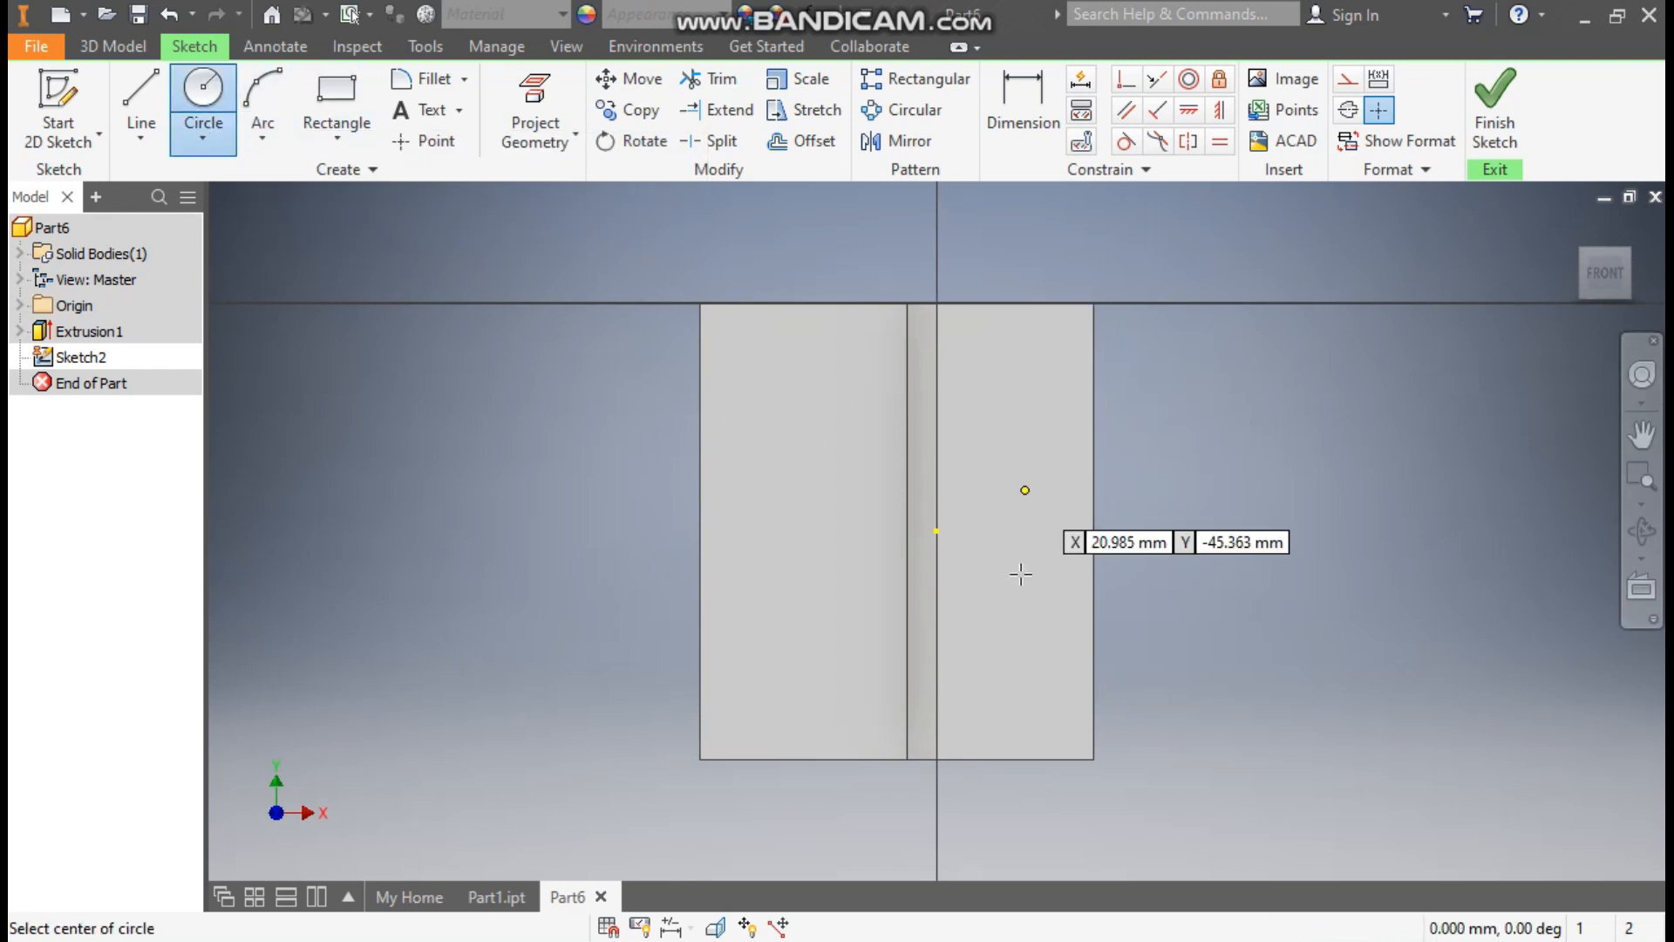
left_click(275, 147)
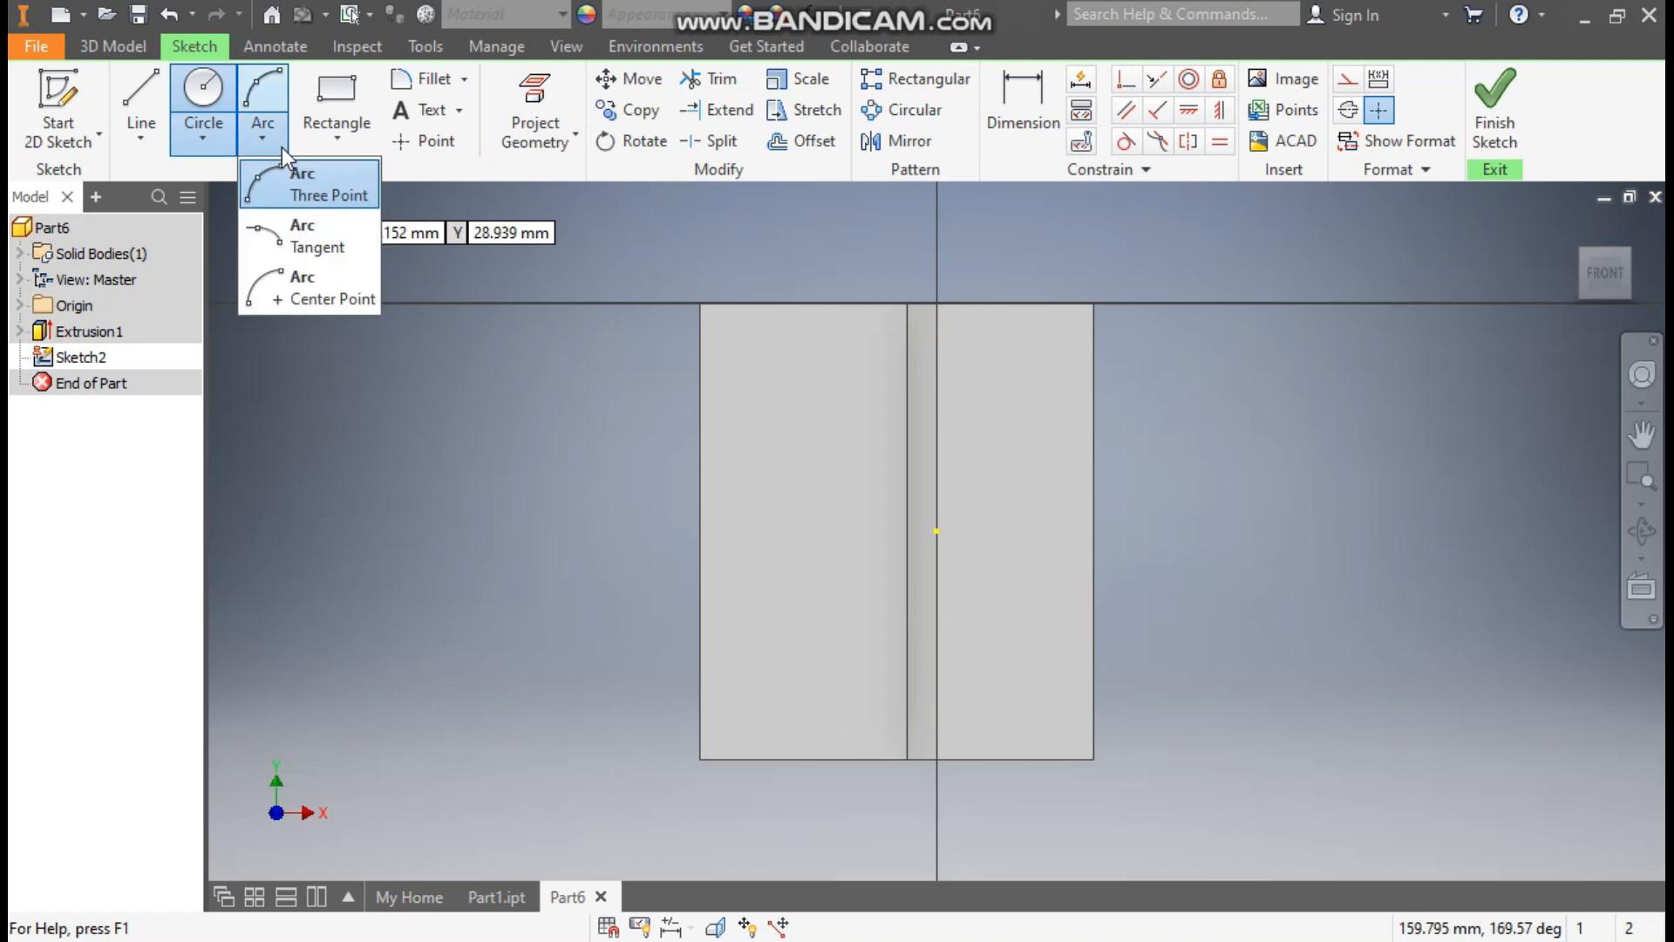
left_click(311, 185)
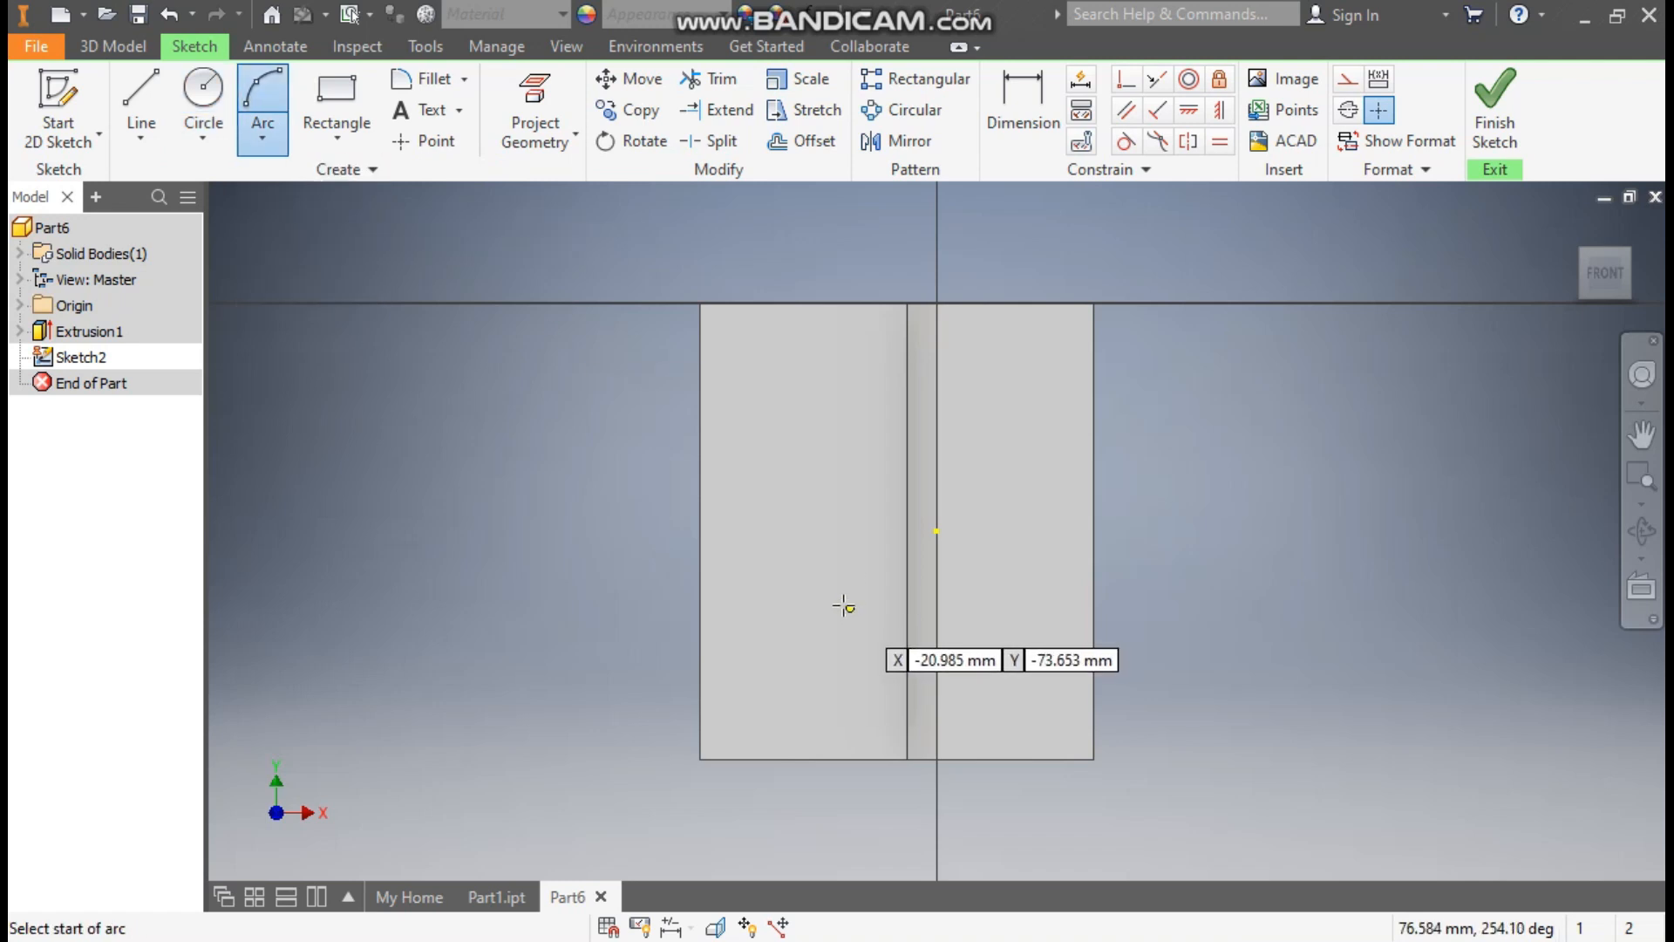
scroll(843, 602, "up", 3)
scroll(837, 545, "down", 2)
left_click(815, 384)
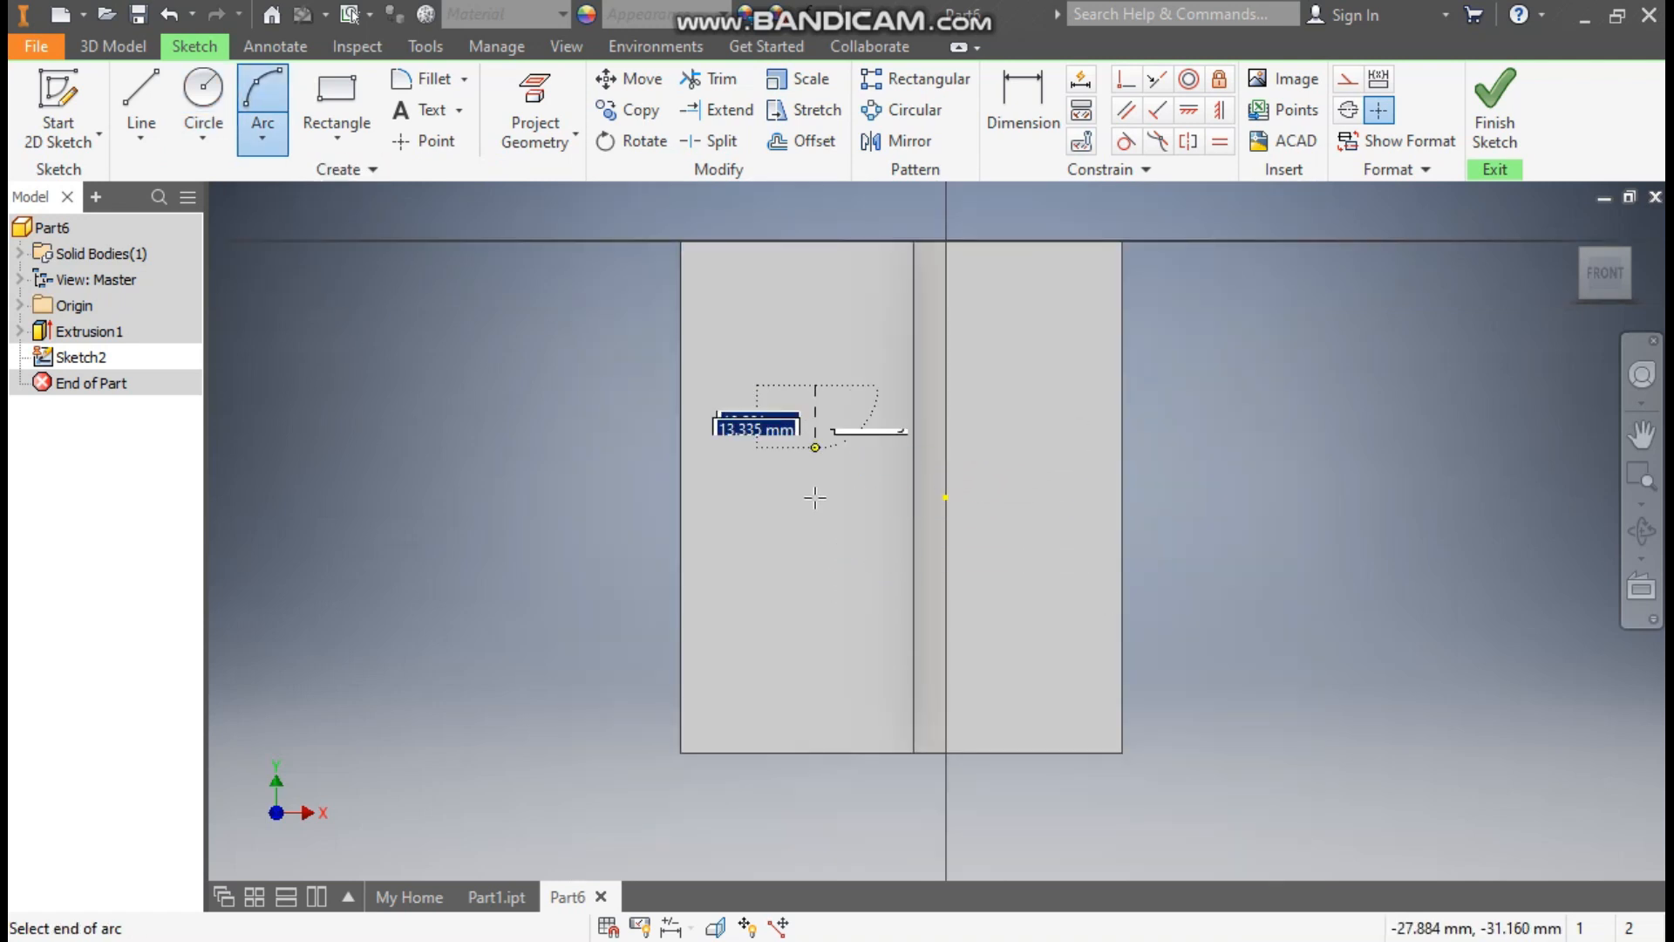
left_click(818, 657)
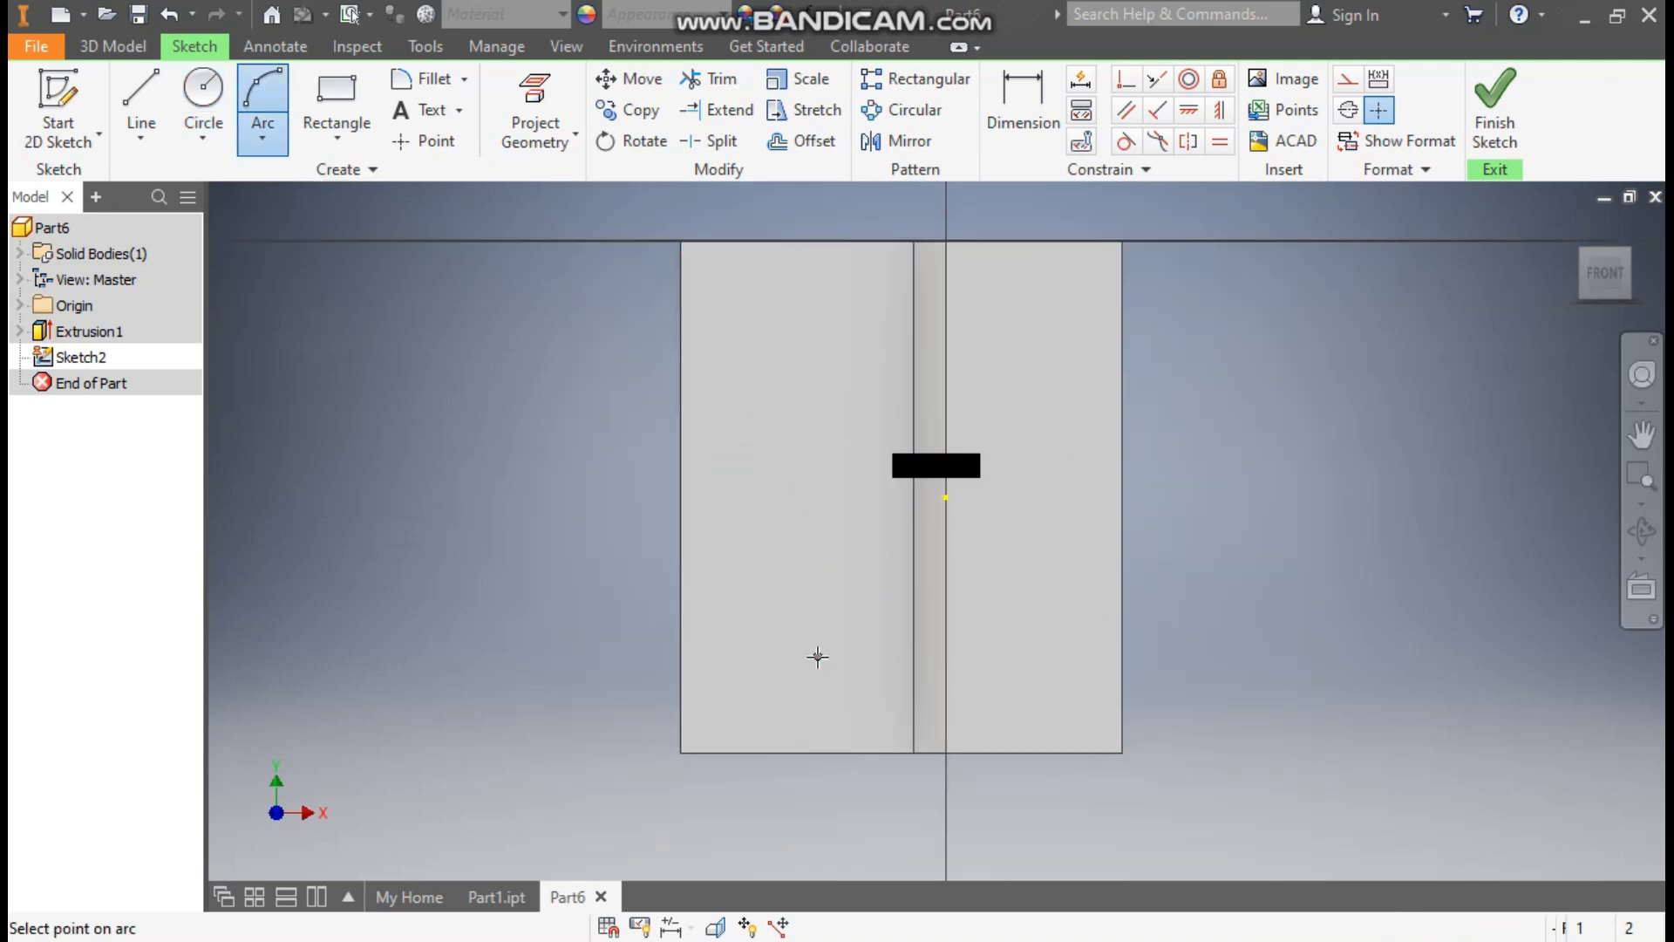
left_click(684, 523)
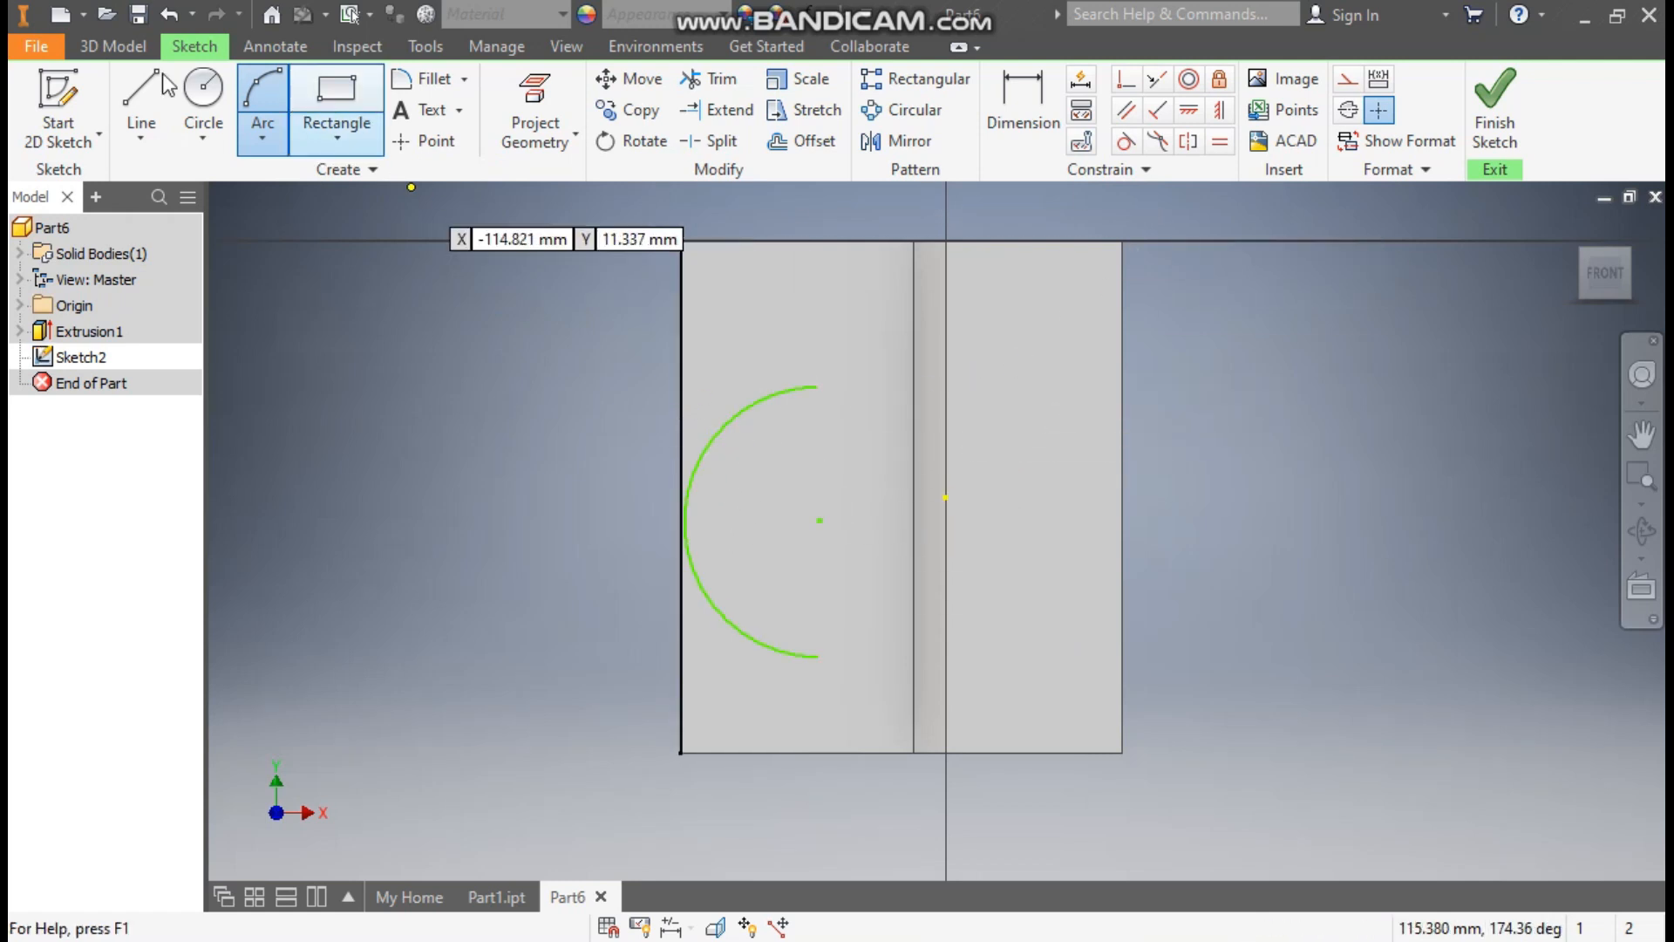
- Draw a line sloping up and rightward from the arc's upper end, then a vertical line up to the part's top edge
left_click(140, 103)
left_click(816, 385)
left_click(993, 345)
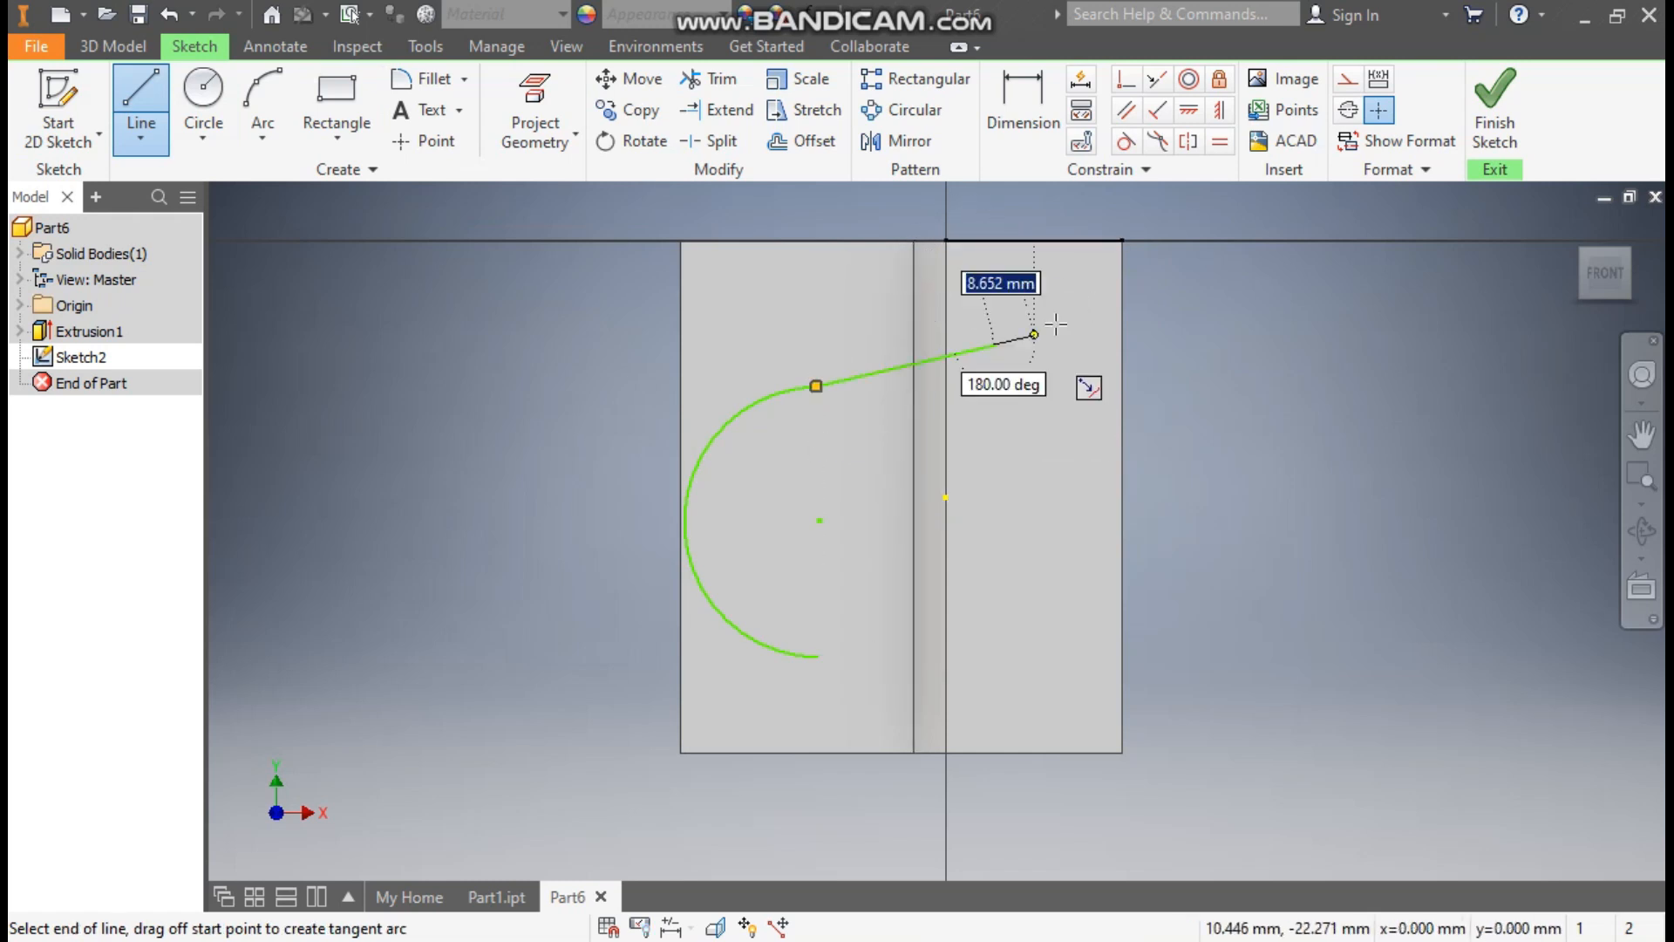
double_click(995, 242)
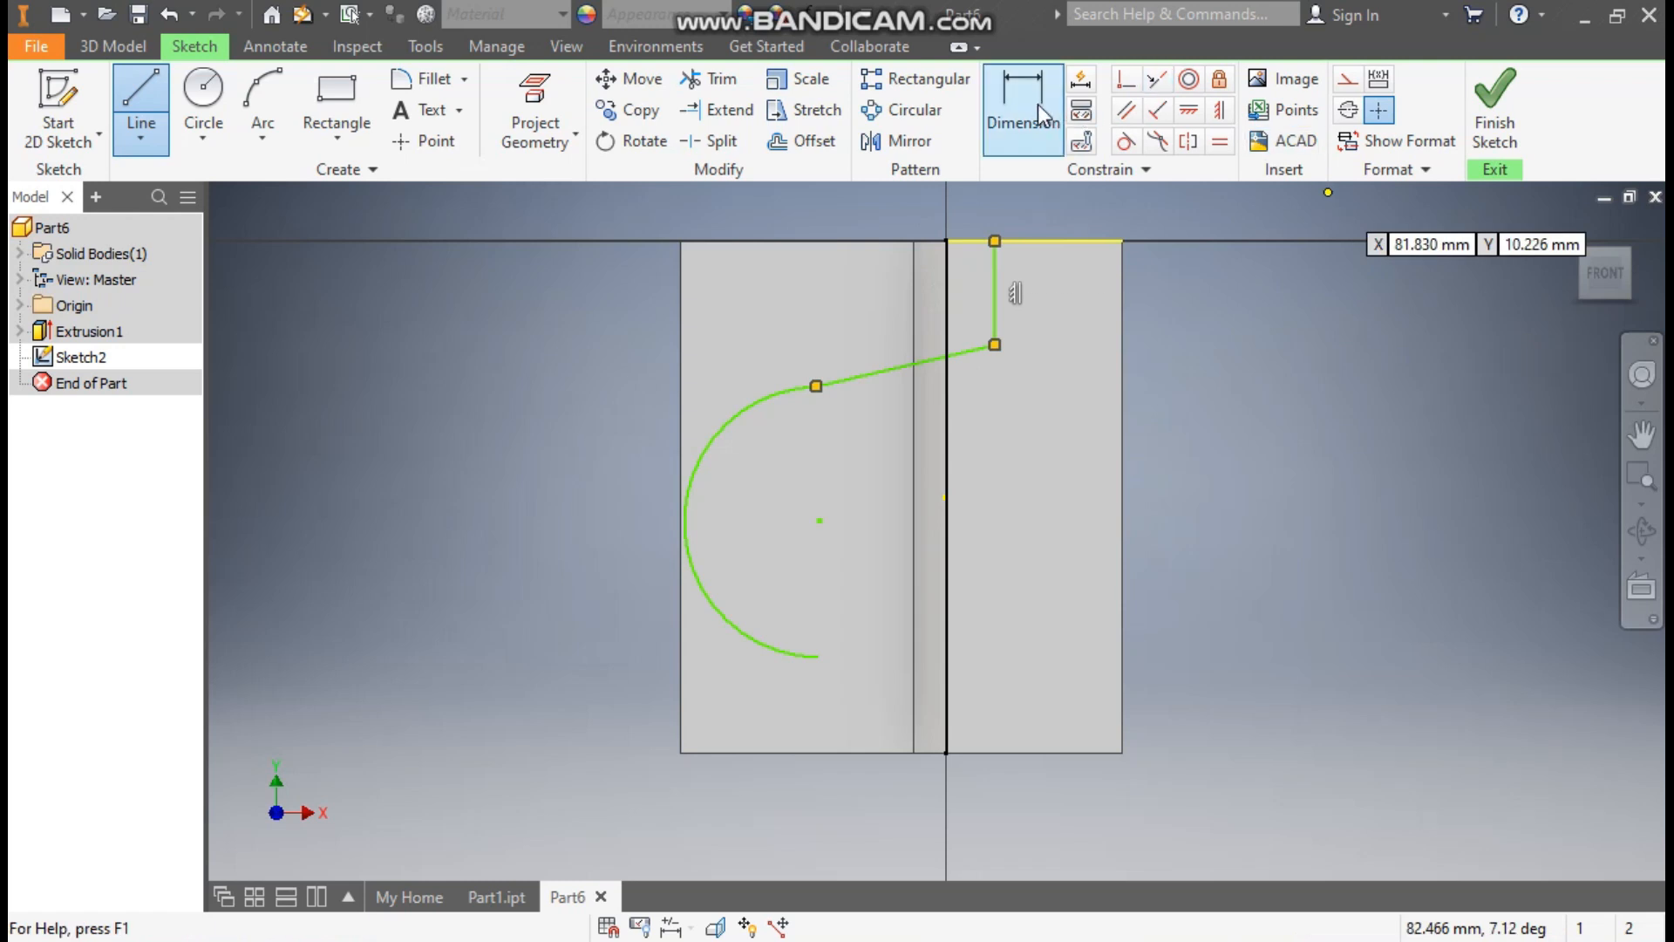
- Make the arc tangent to the part's left vertical edge and to the sloping line
left_click(1127, 145)
left_click(683, 467)
left_click(688, 489)
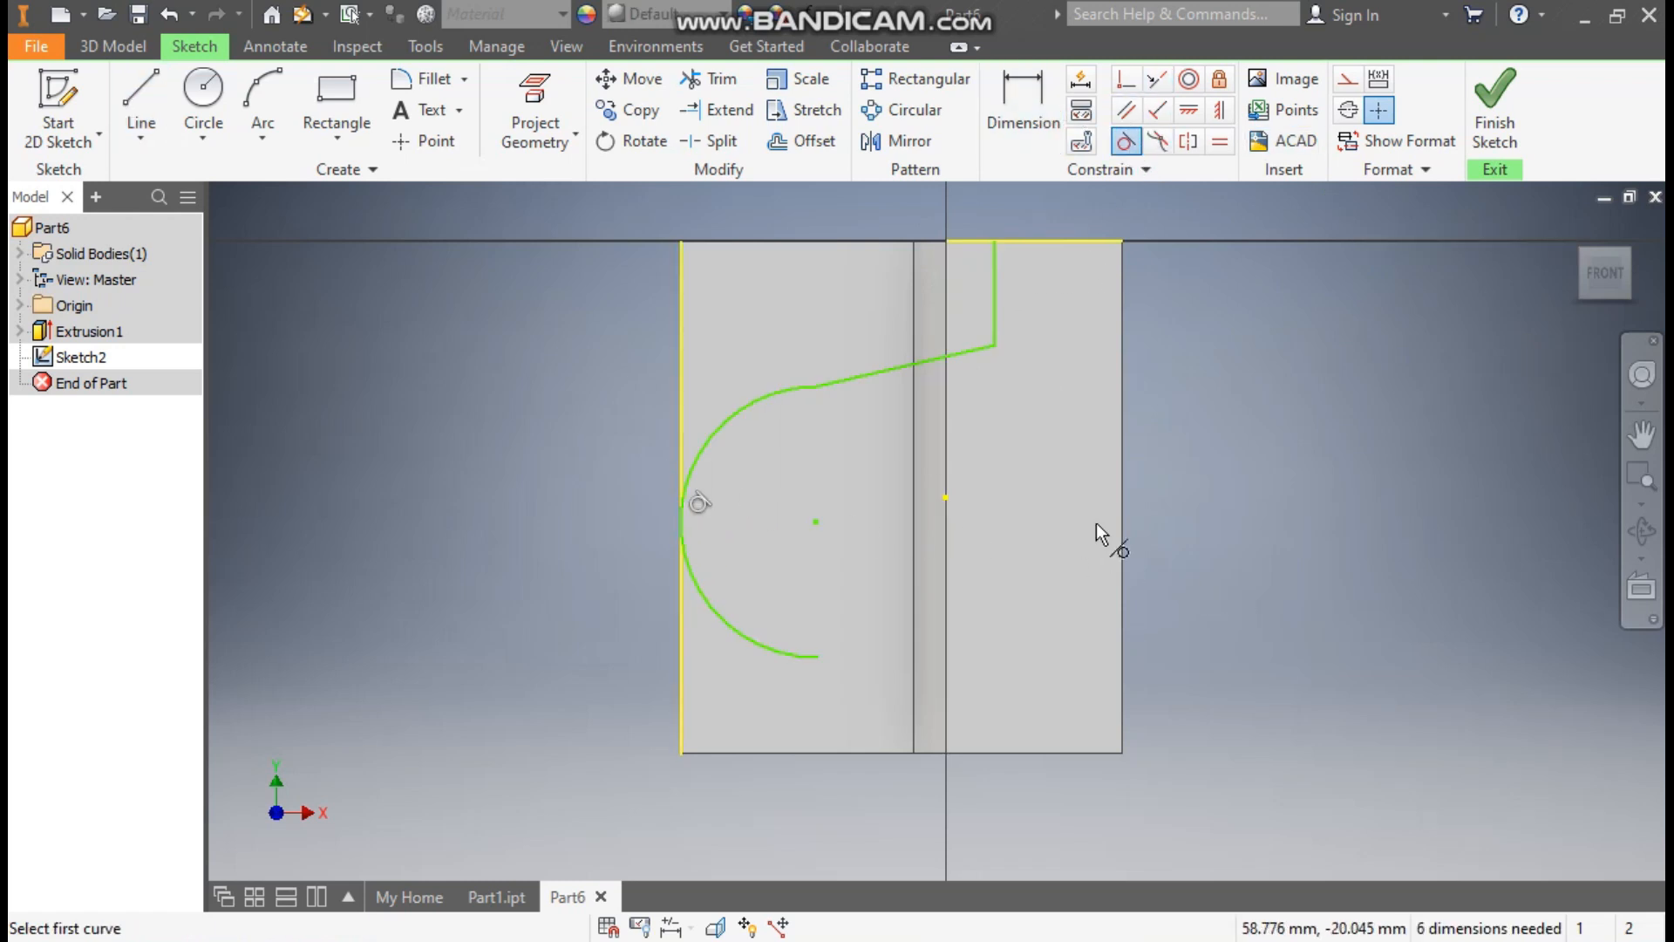
left_click(854, 382)
left_click(772, 394)
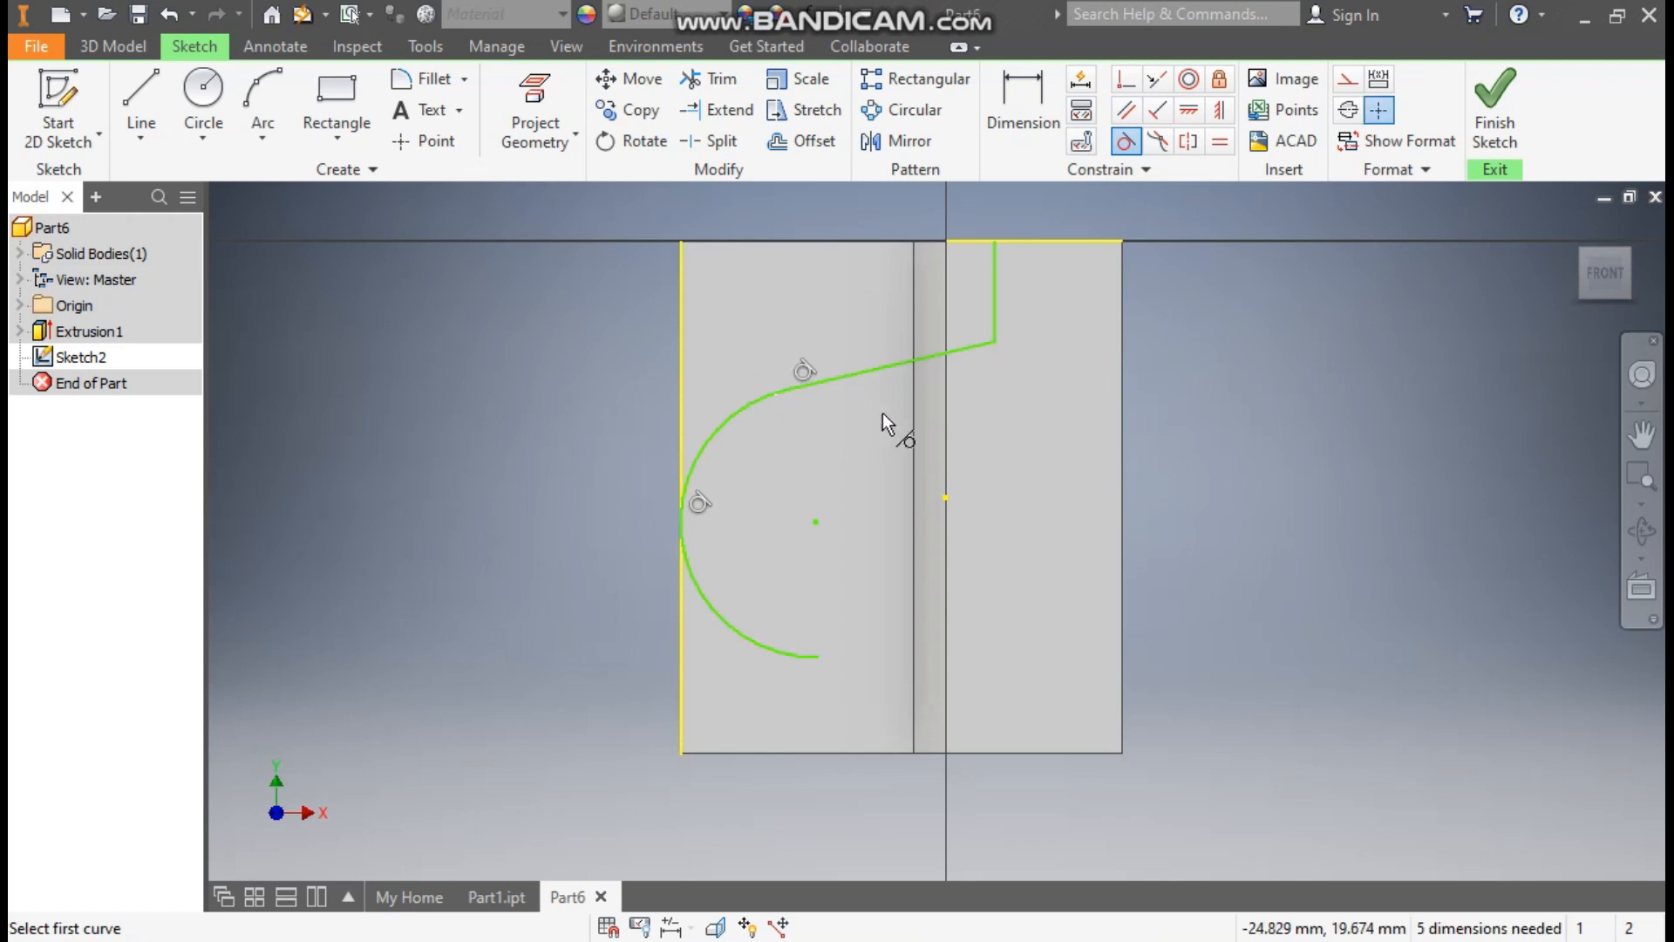
- Dimension the arc's radius as 25 mm
left_click(1023, 105)
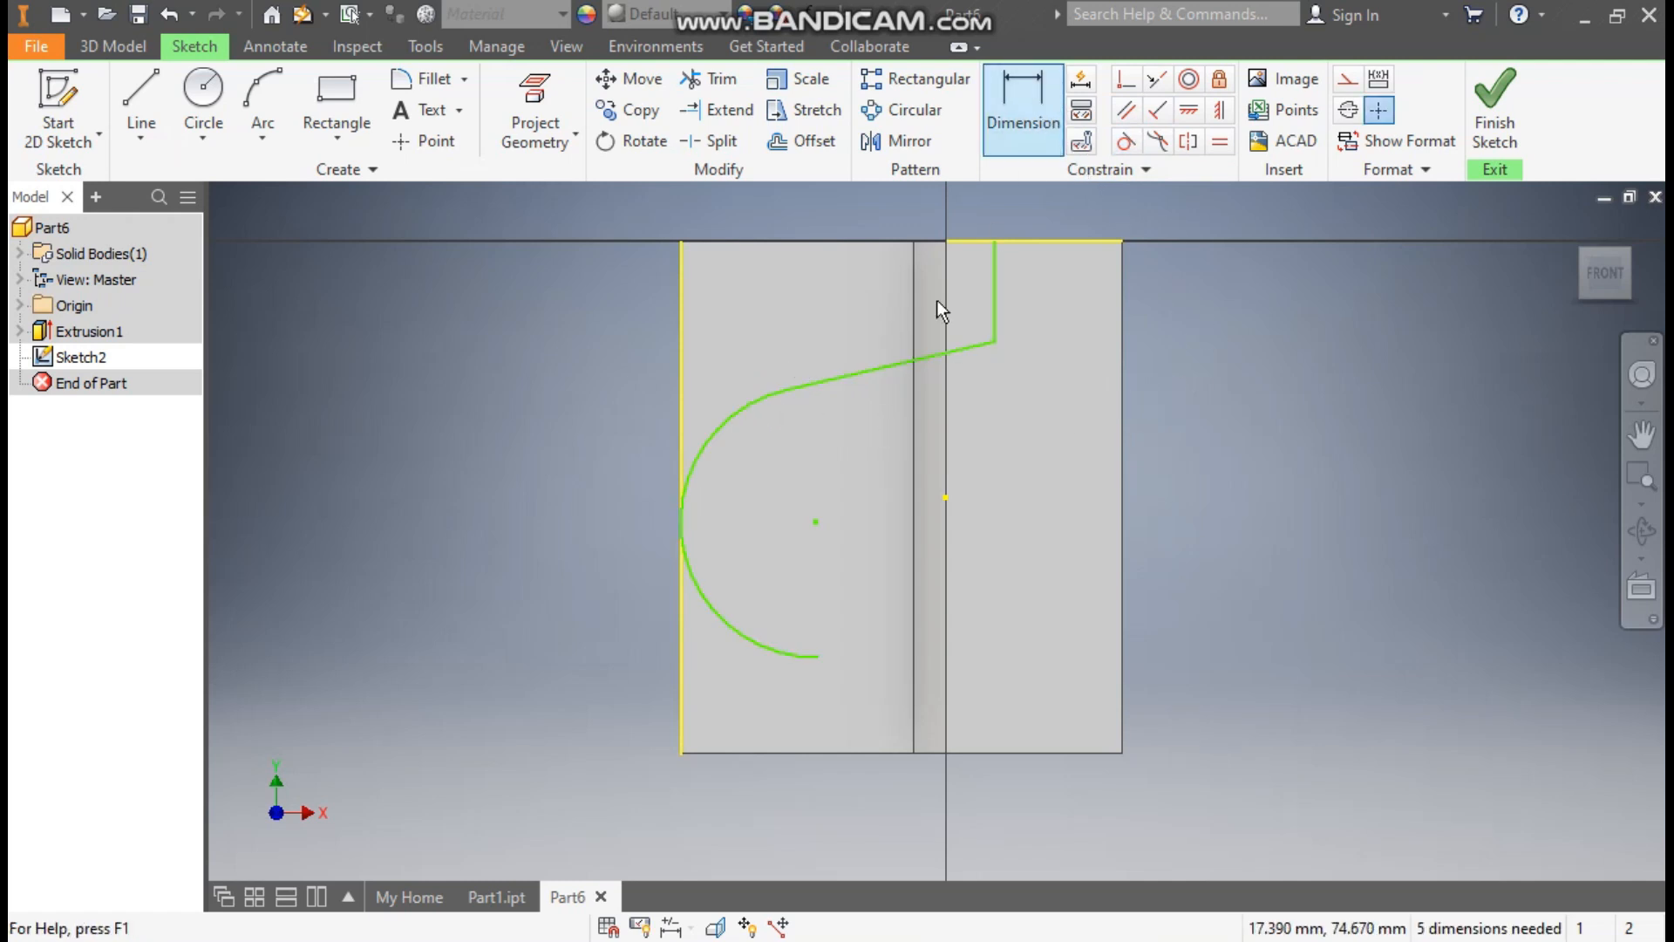
left_click(714, 441)
left_click(771, 488)
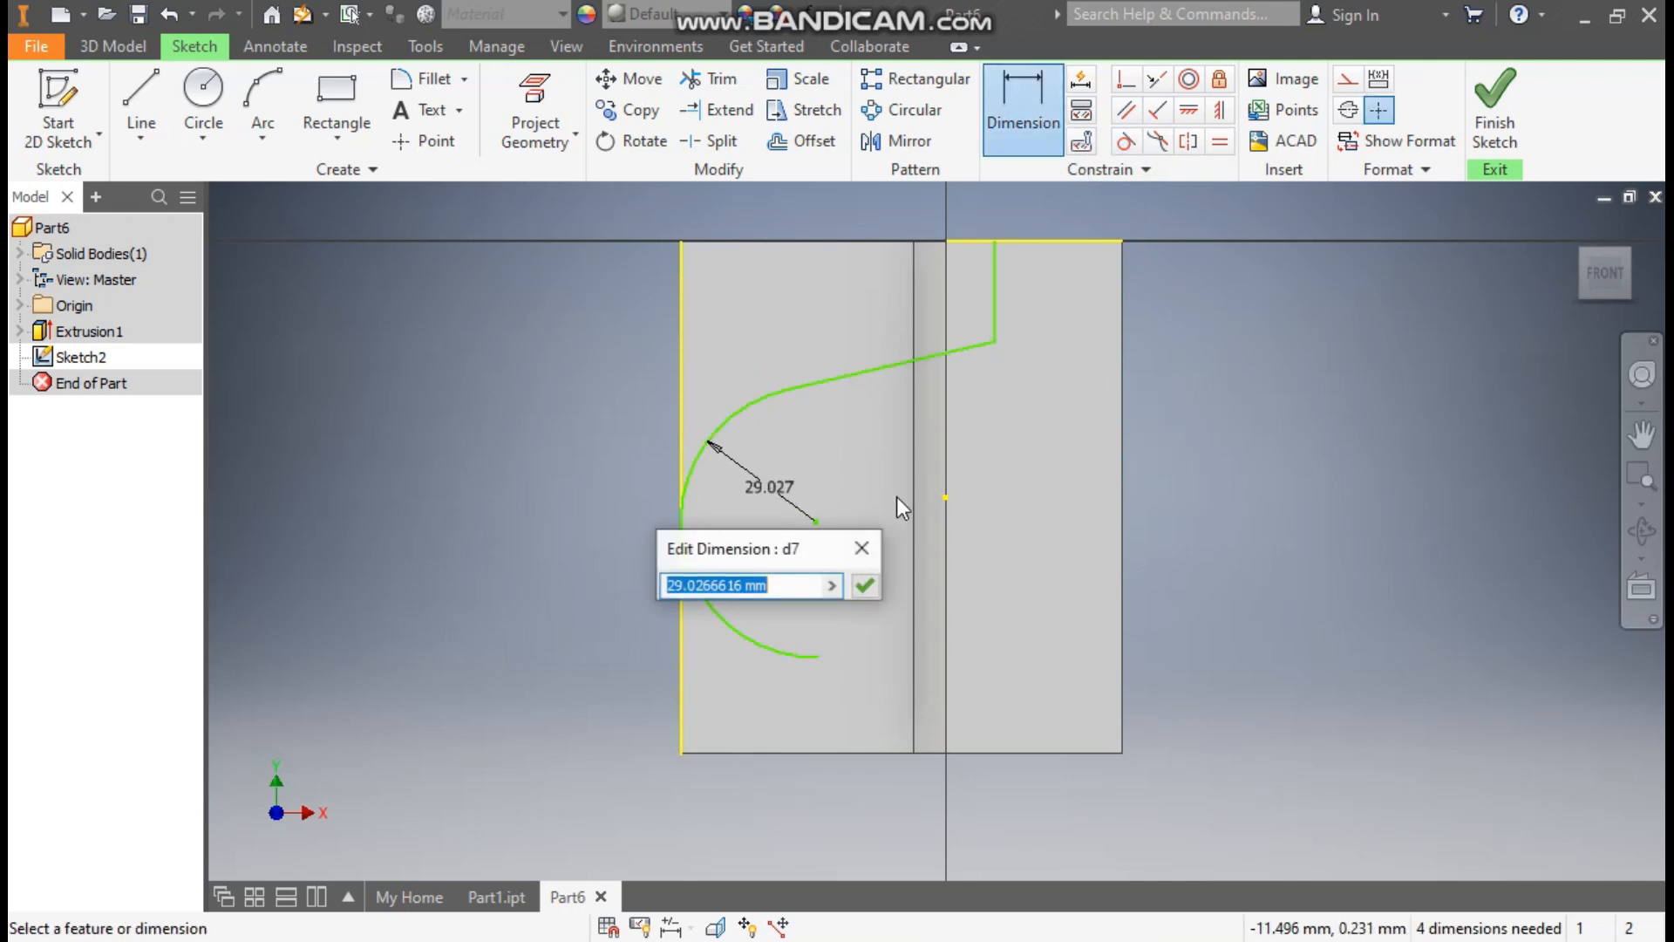
type("25")
key("Return")
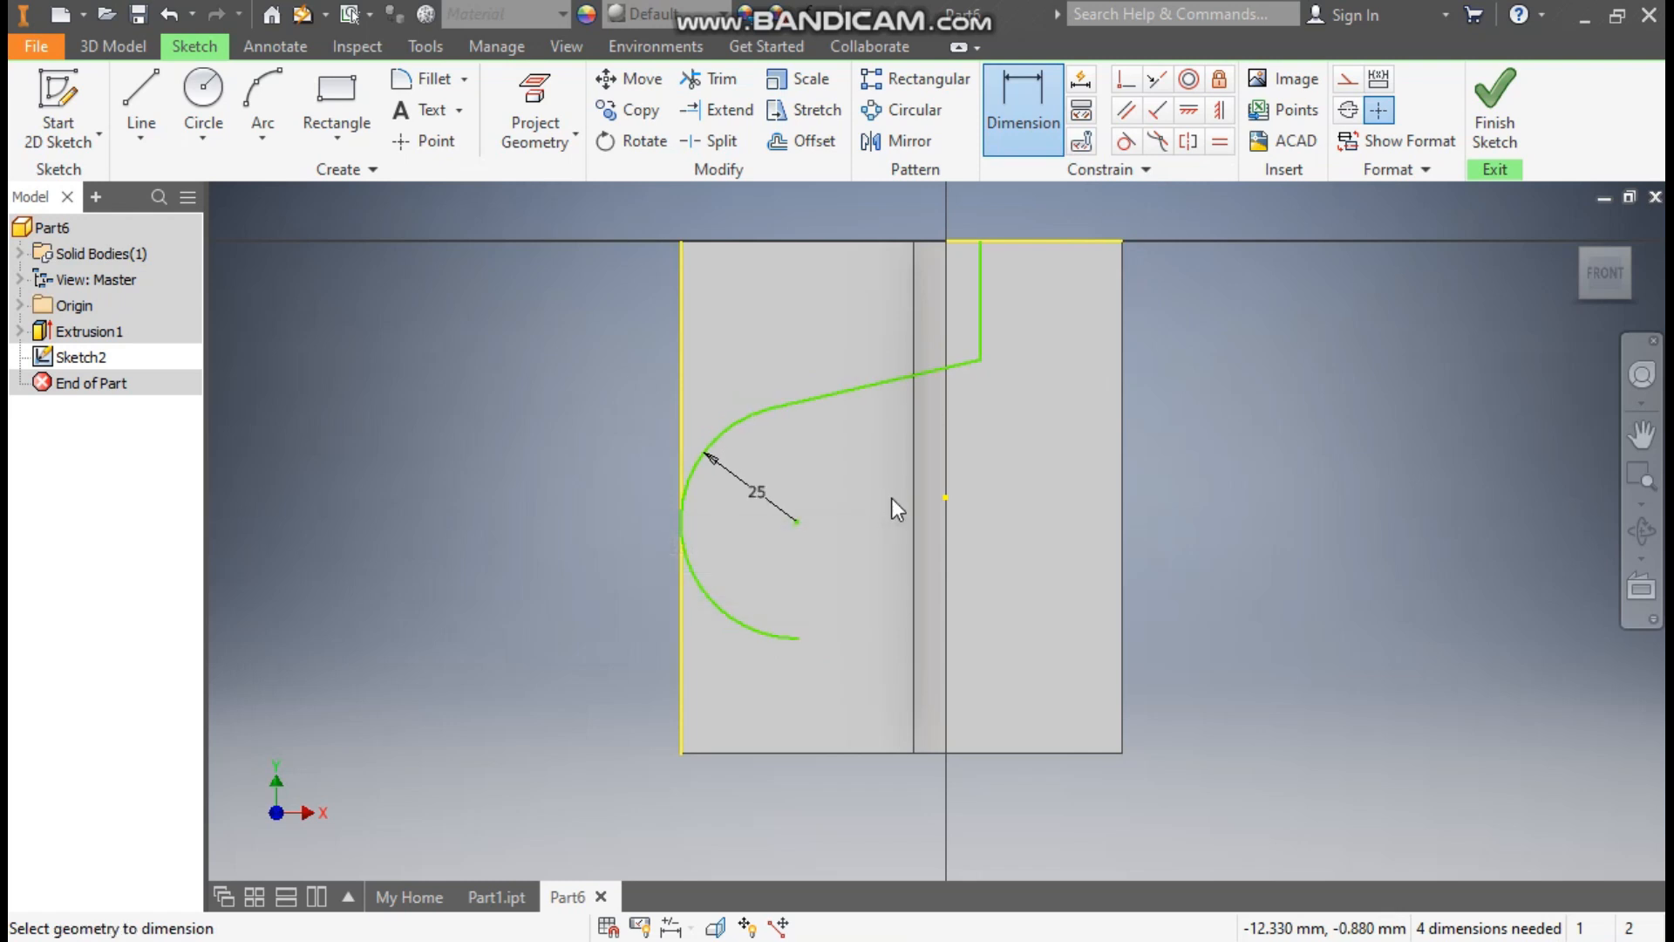
- Set the distance from the short vertical line to the part's right vertical edge to 25 mm
left_click(982, 296)
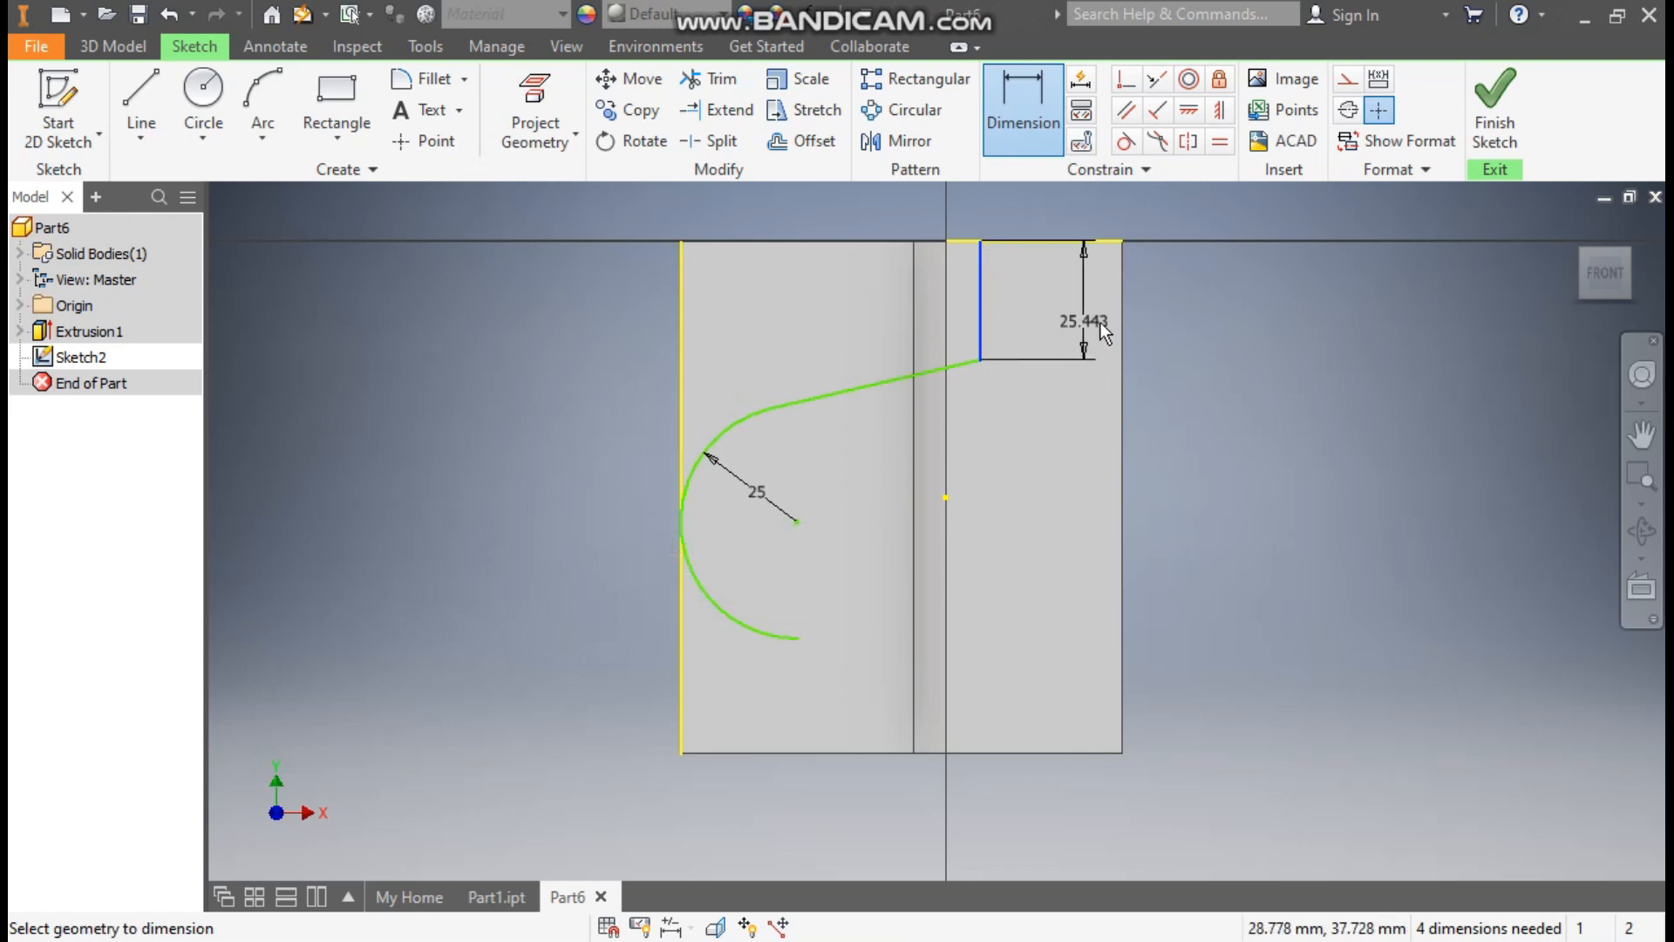
left_click(1121, 322)
left_click(1072, 341)
type("25")
key("Return")
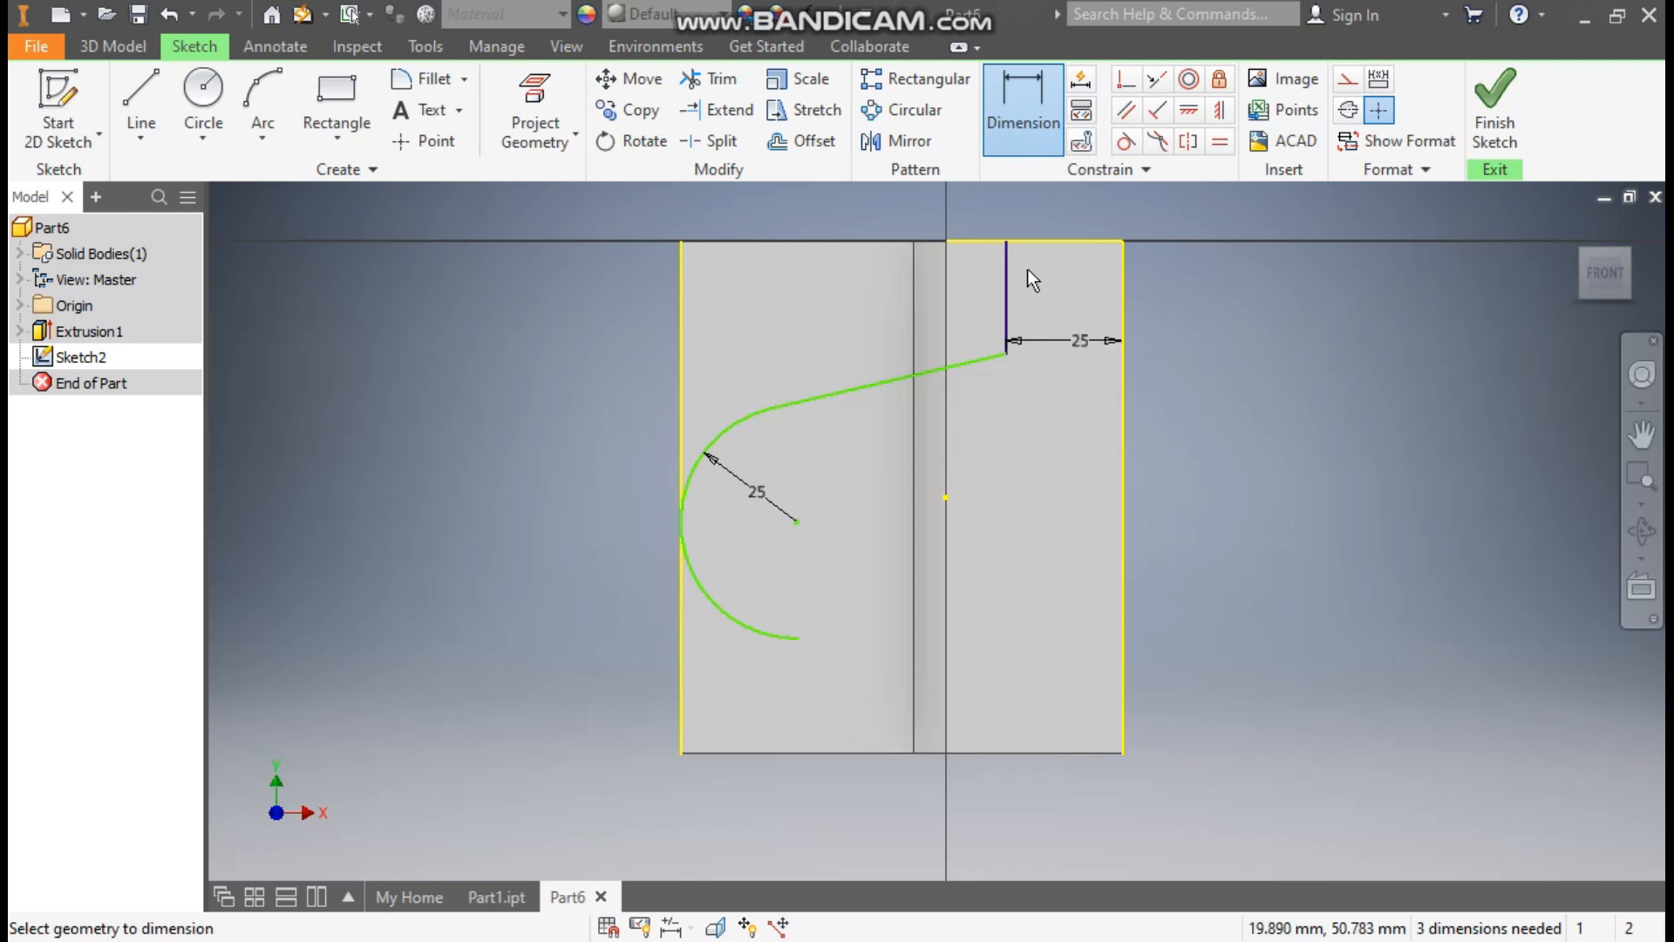
- Dimension the short vertical line's length as 20 mm
left_click(1009, 286)
left_click(1038, 301)
type("20")
key("Return")
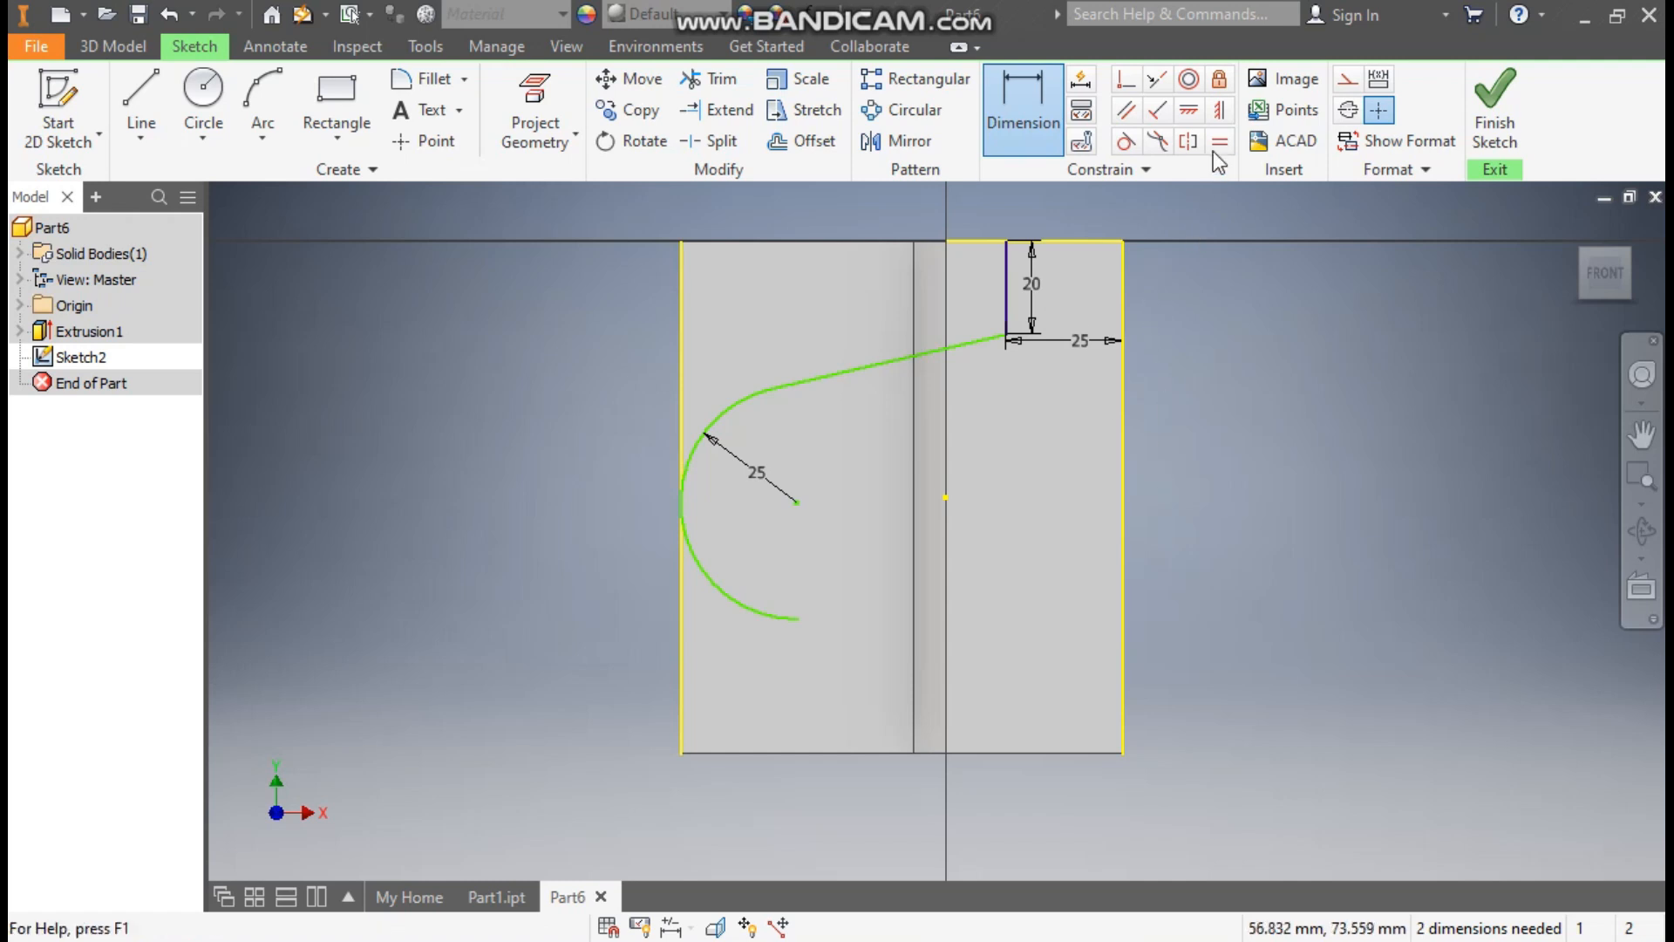
- Align the arc's centre horizontally with the midpoint of the thick block's inner vertical edge
left_click(1200, 125)
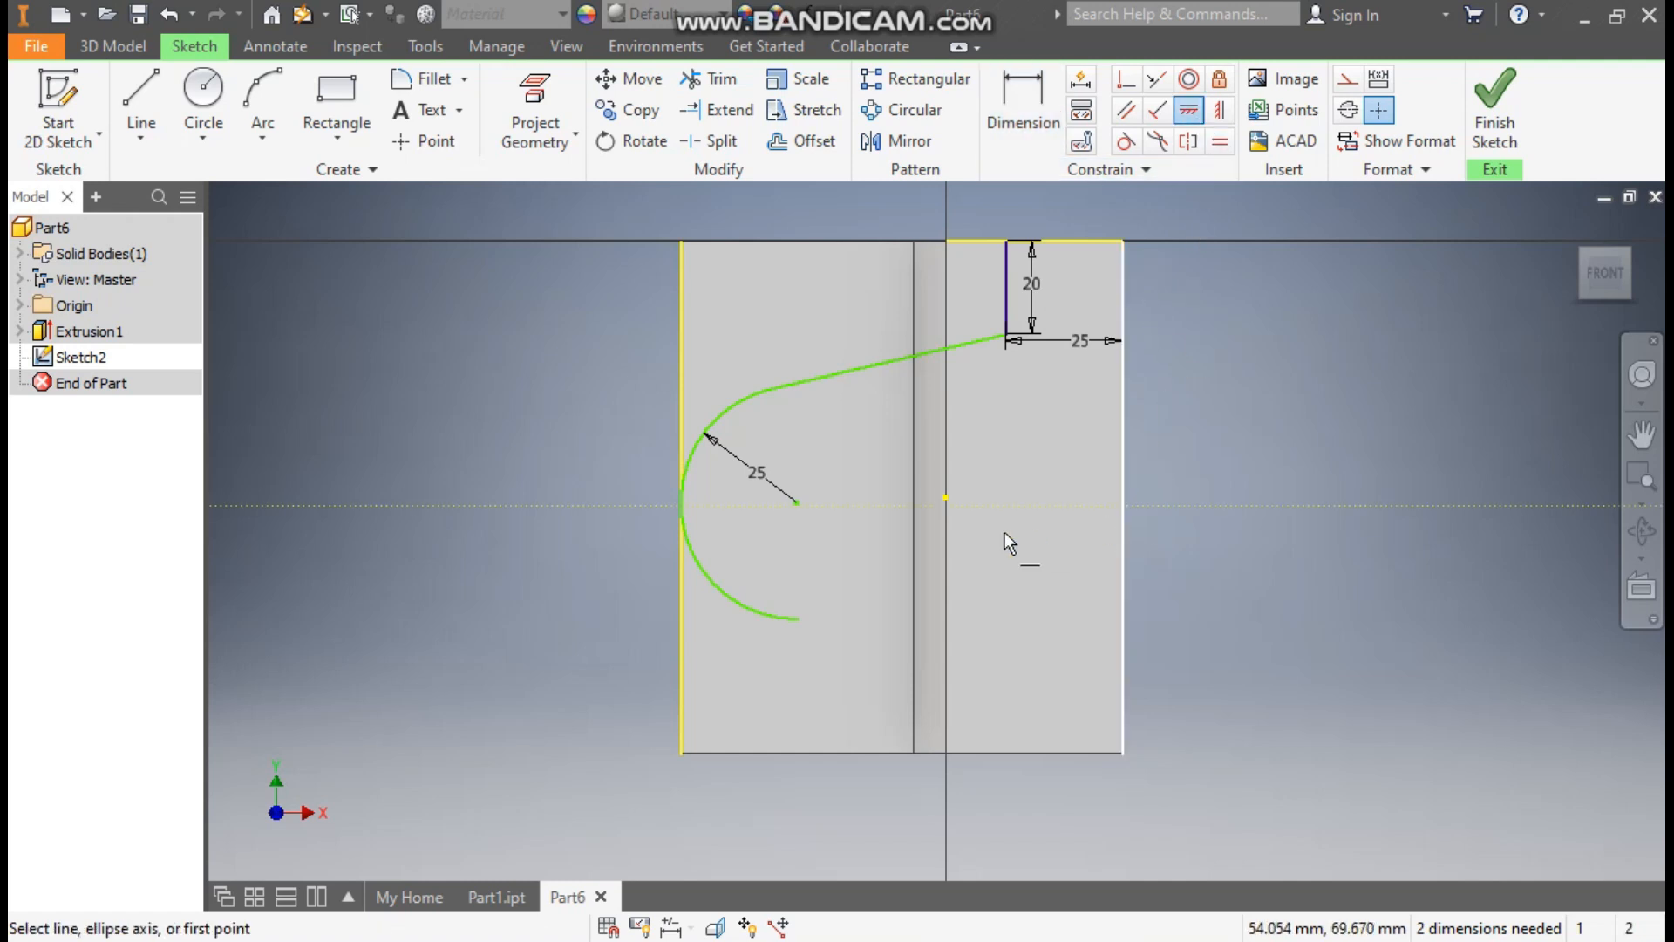
left_click(946, 497)
left_click(796, 501)
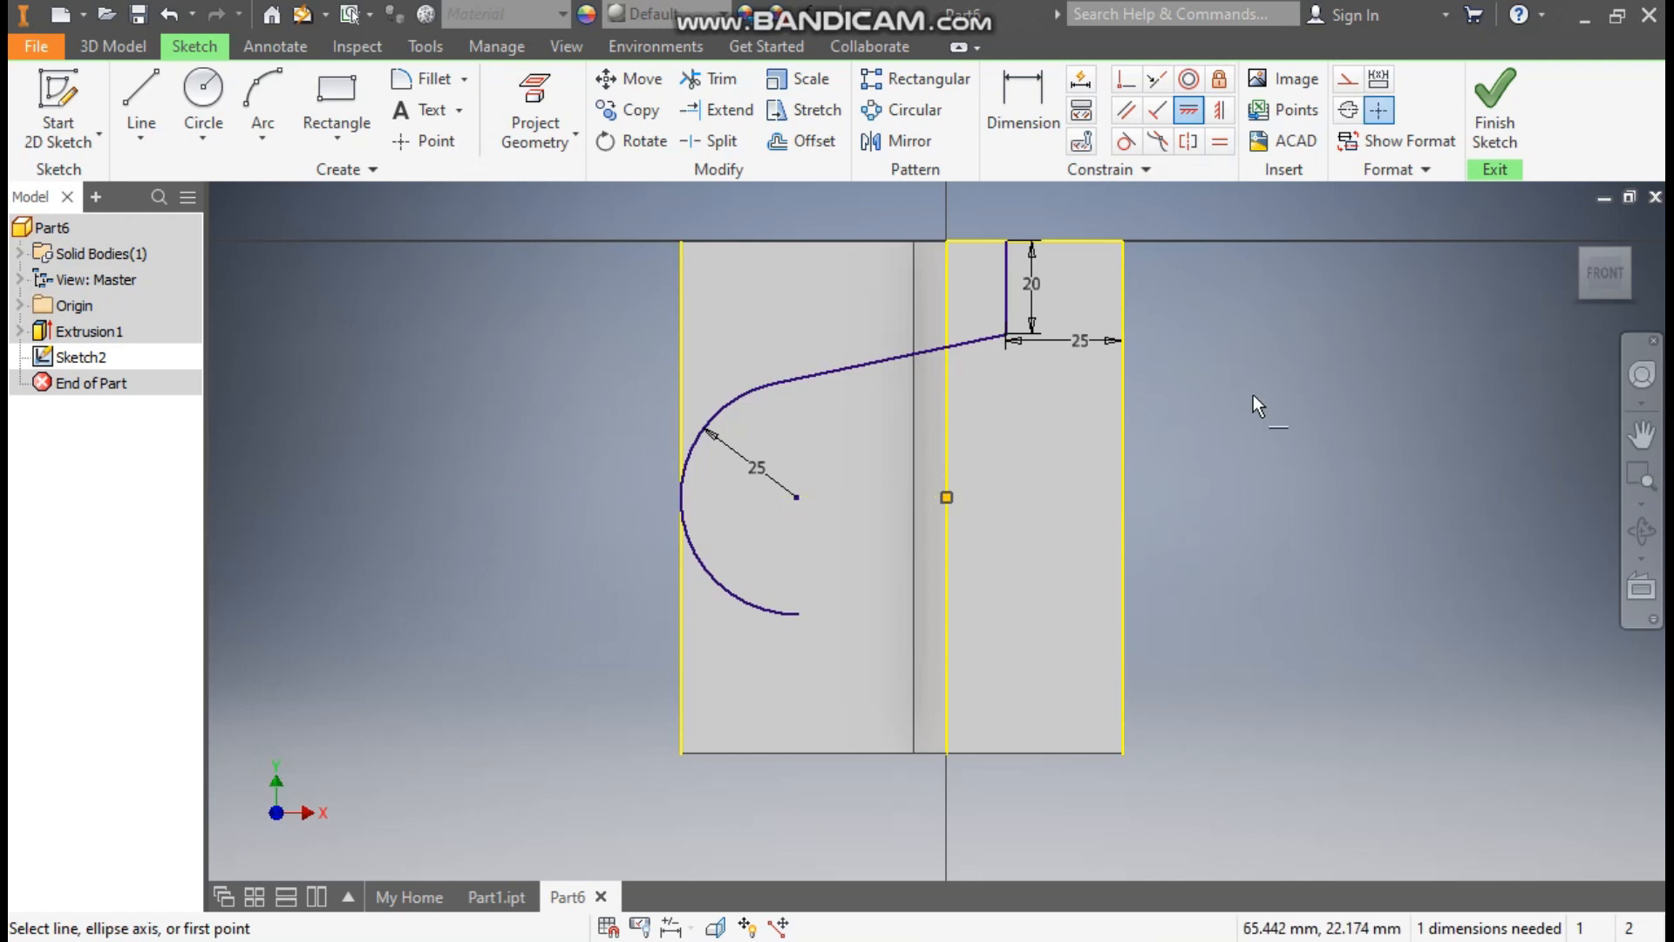
- Draw lines from the short vertical line's top end along the top edge to the upper-left corner and down to the arc's tangent point
left_click(140, 100)
left_click(1005, 240)
left_click(680, 240)
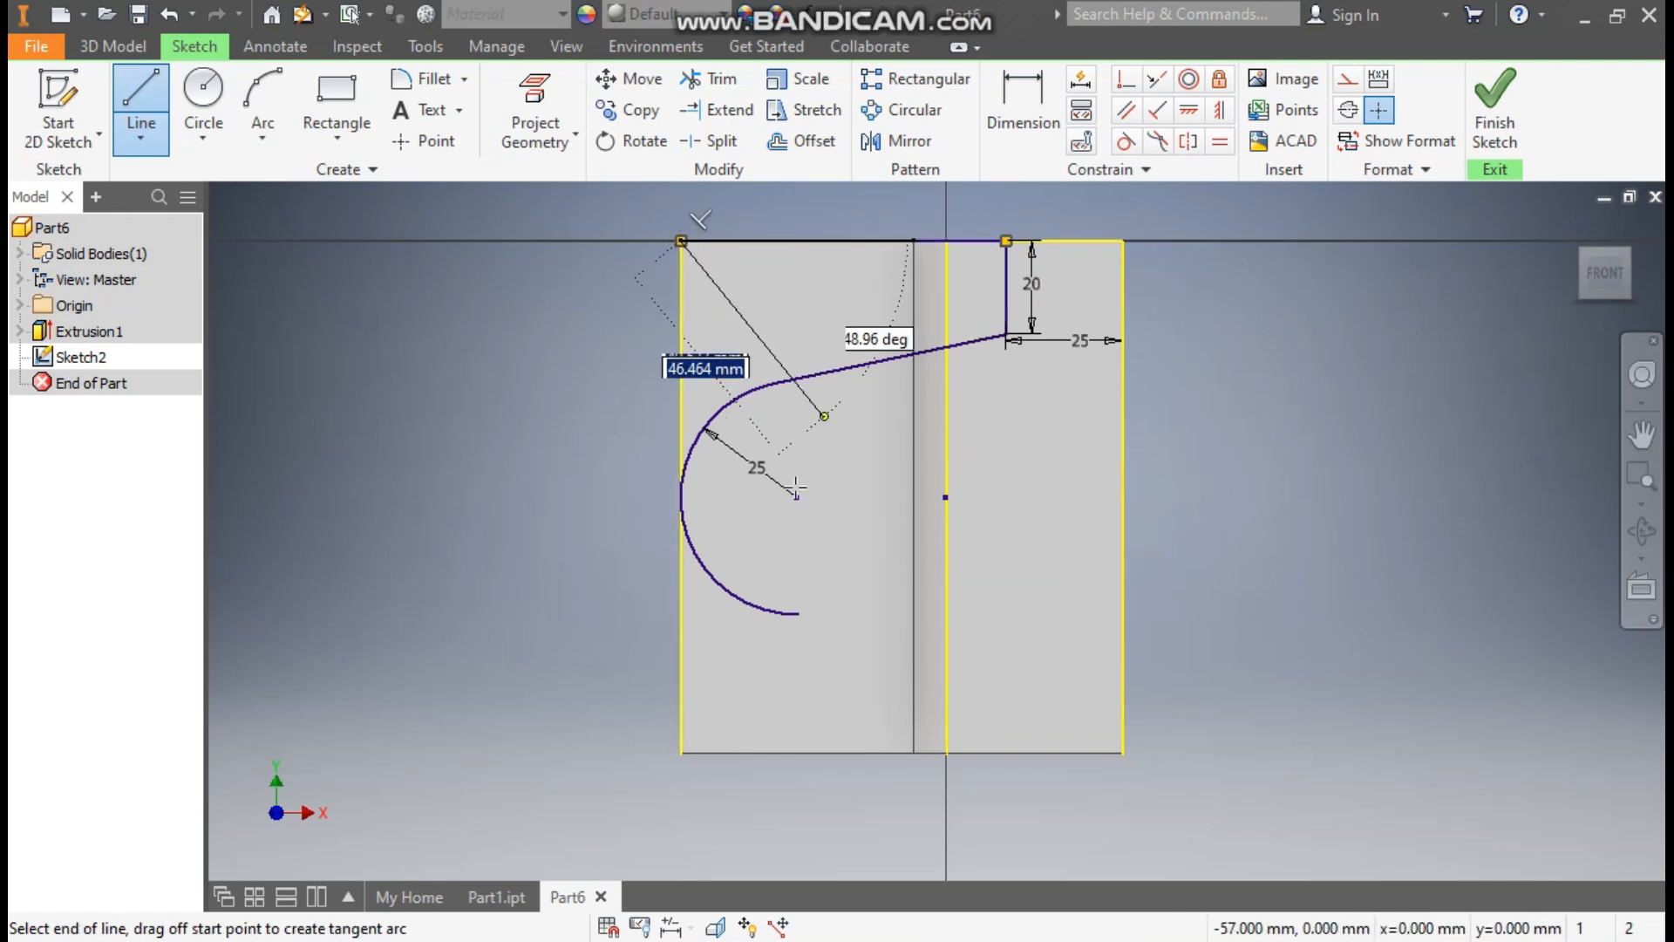
left_click(682, 509)
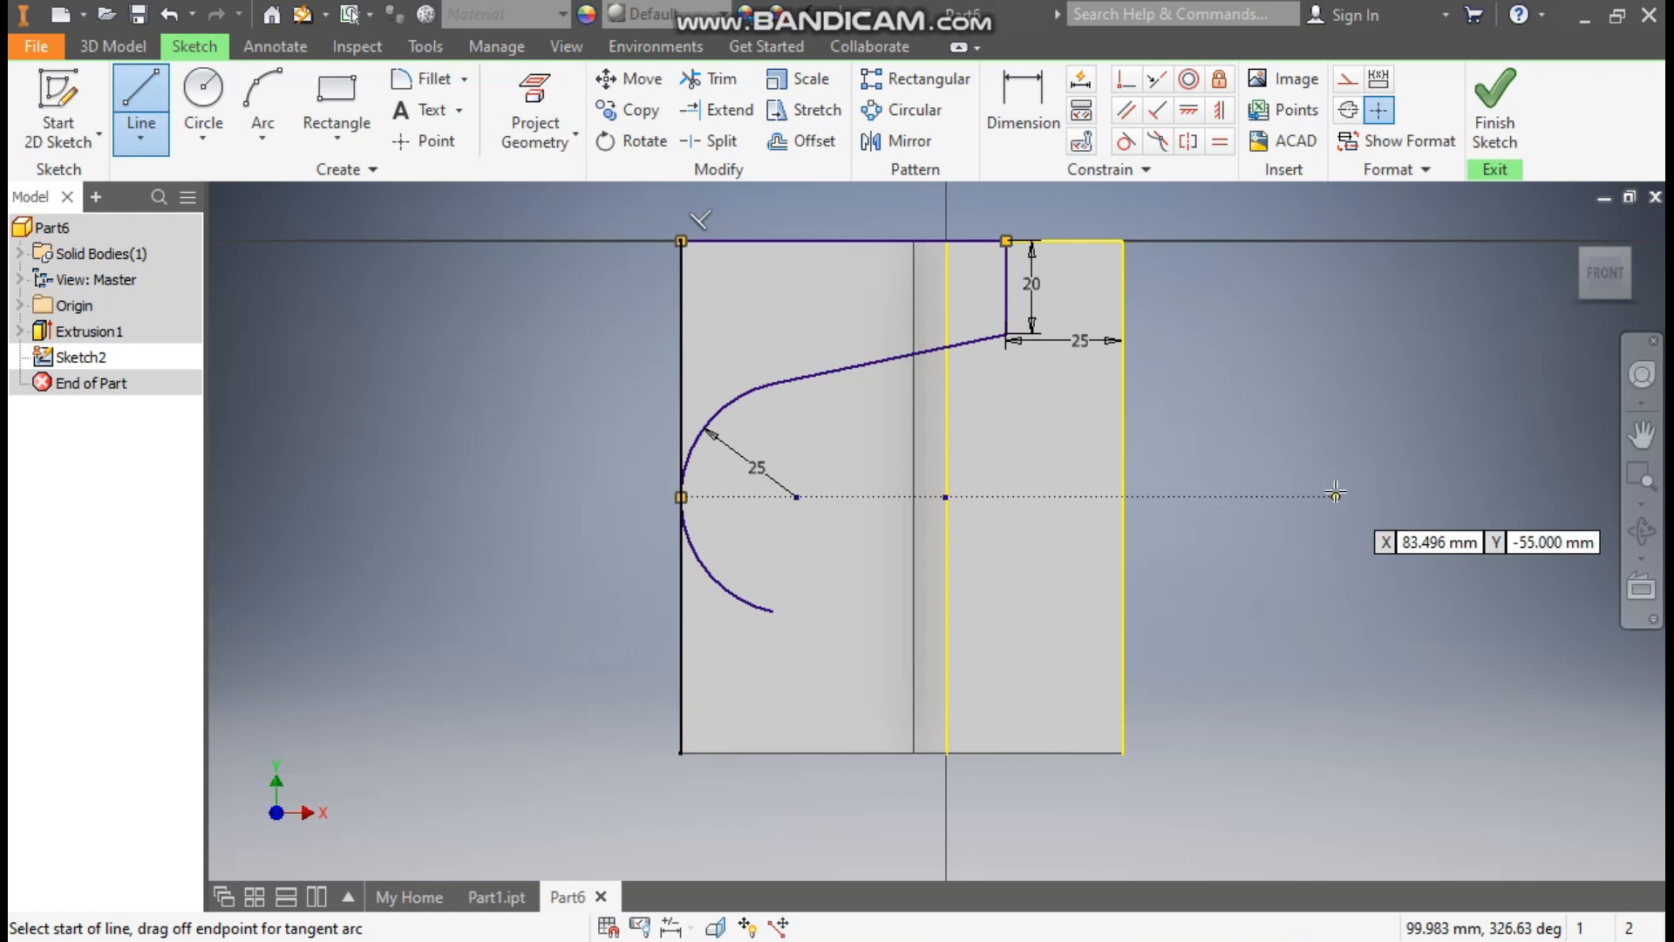
key("Escape")
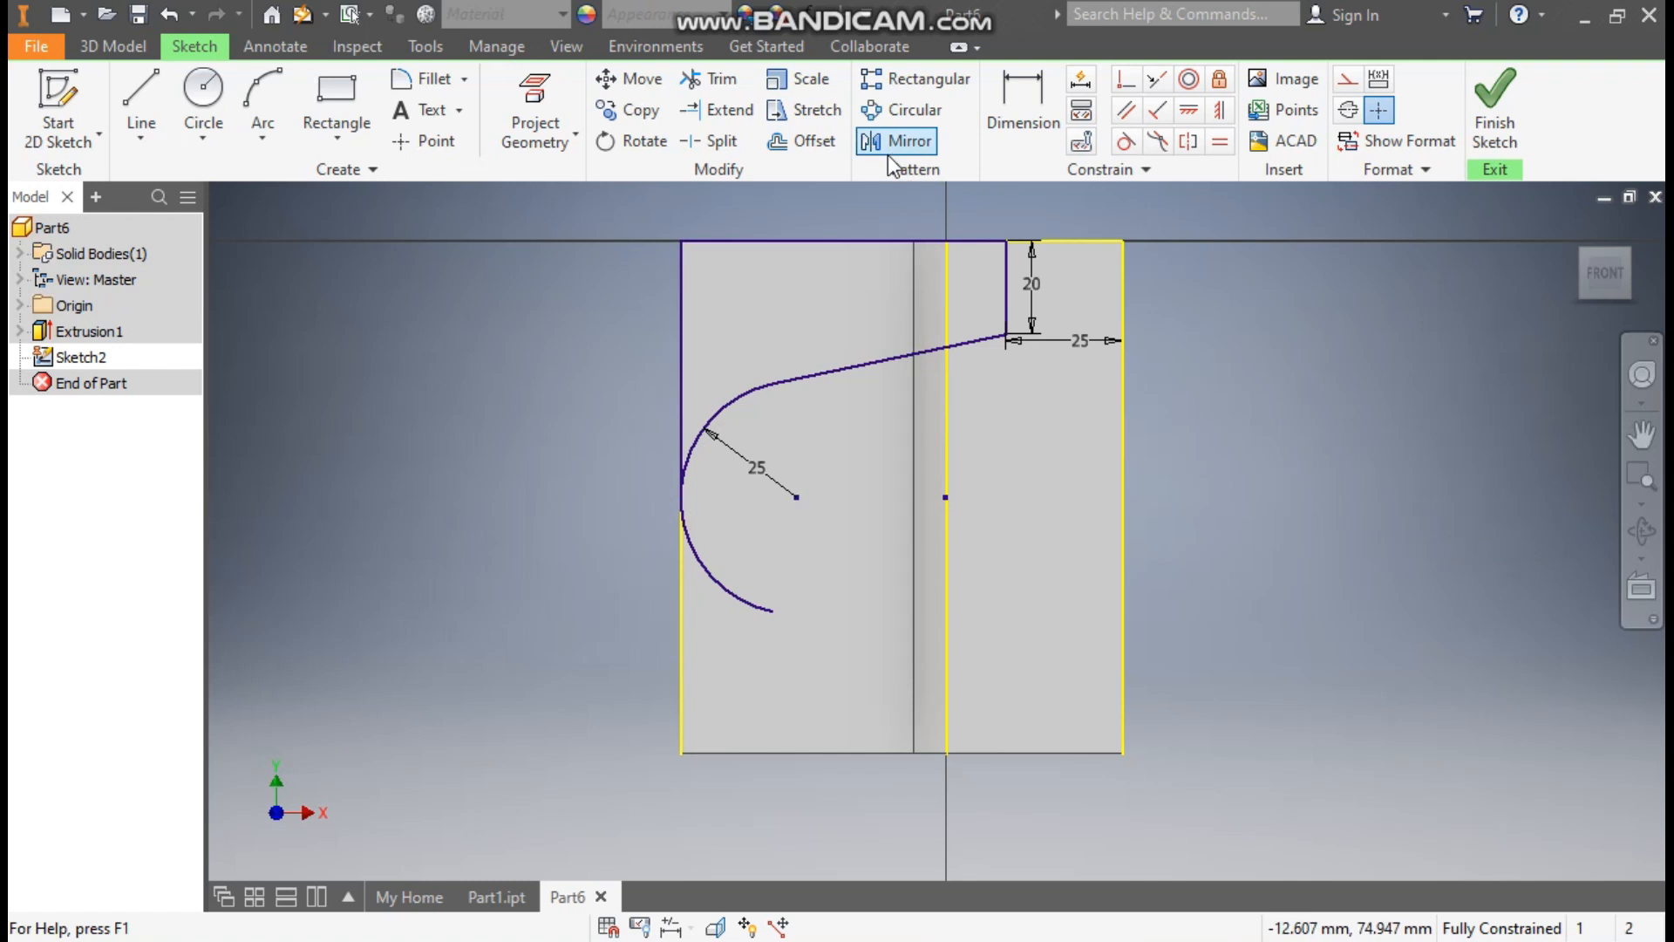
- Draw a horizontal line from the arc's centre to the inner vertical edge's midpoint and convert it to construction geometry
left_click(140, 94)
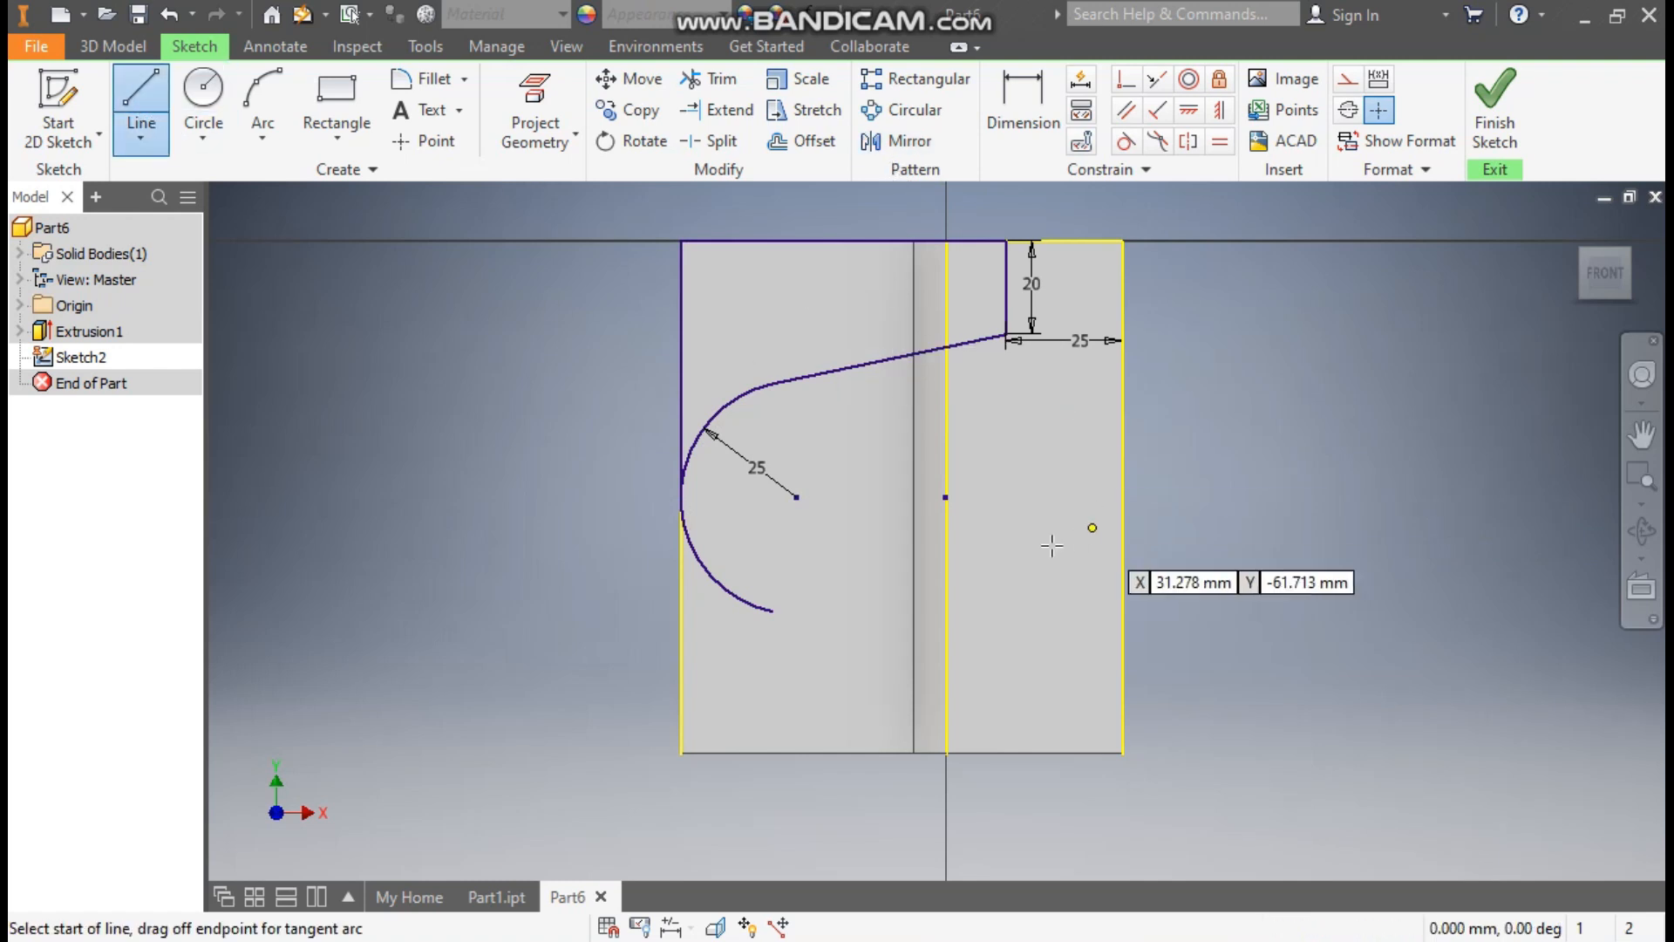
left_click(799, 497)
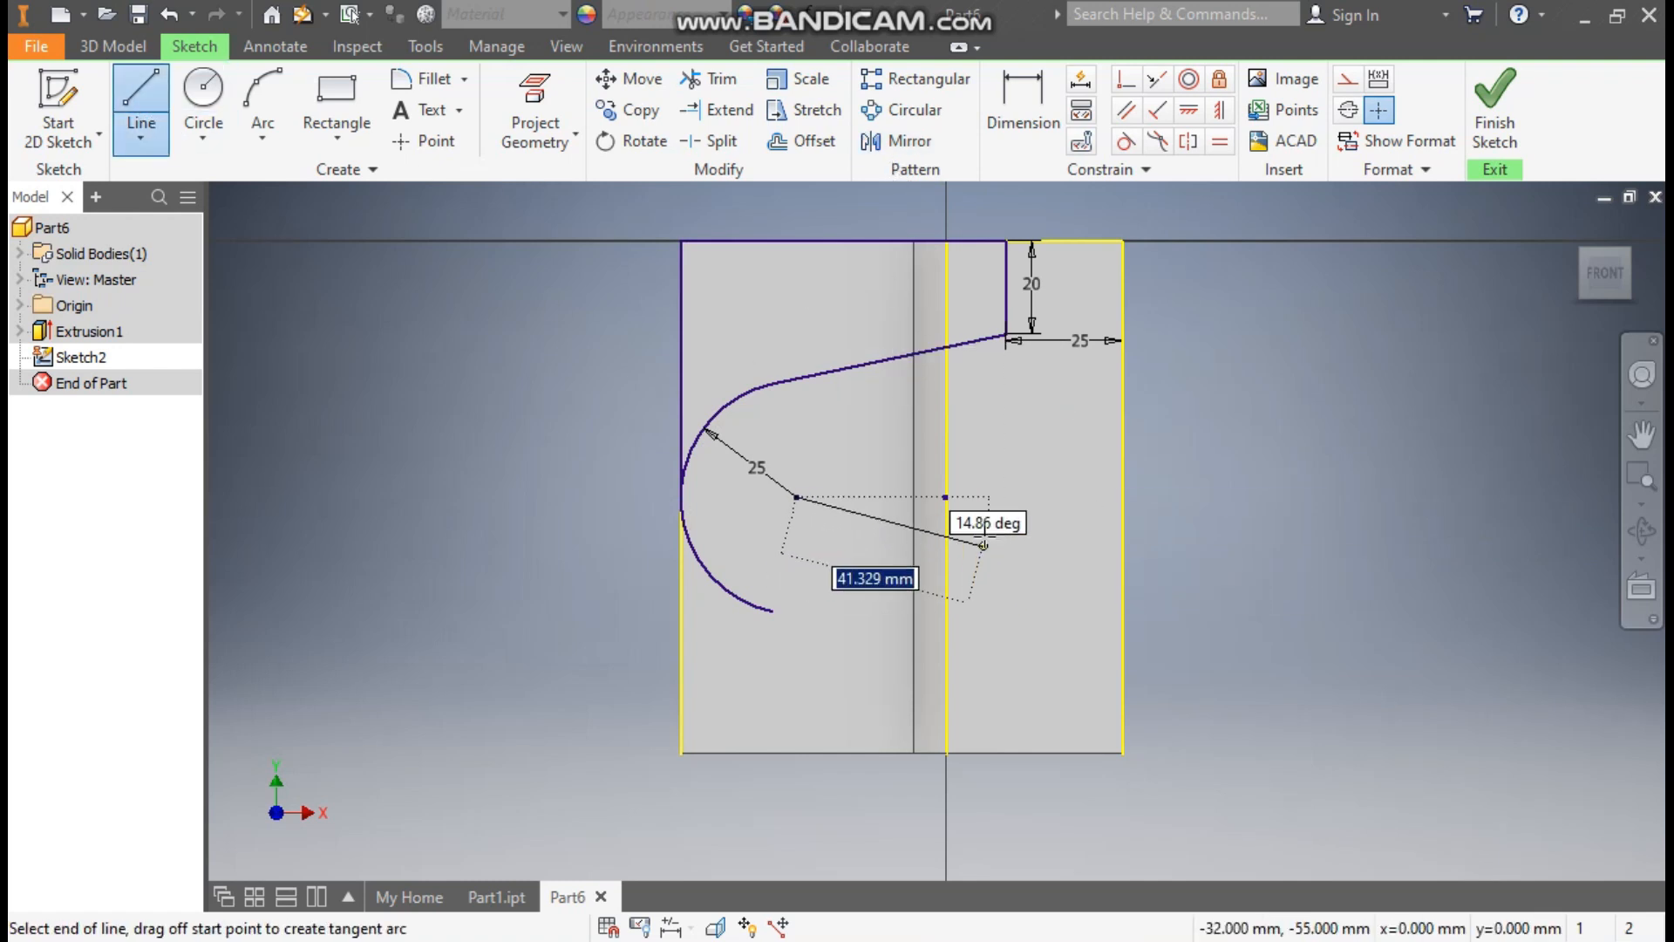
left_click(947, 497)
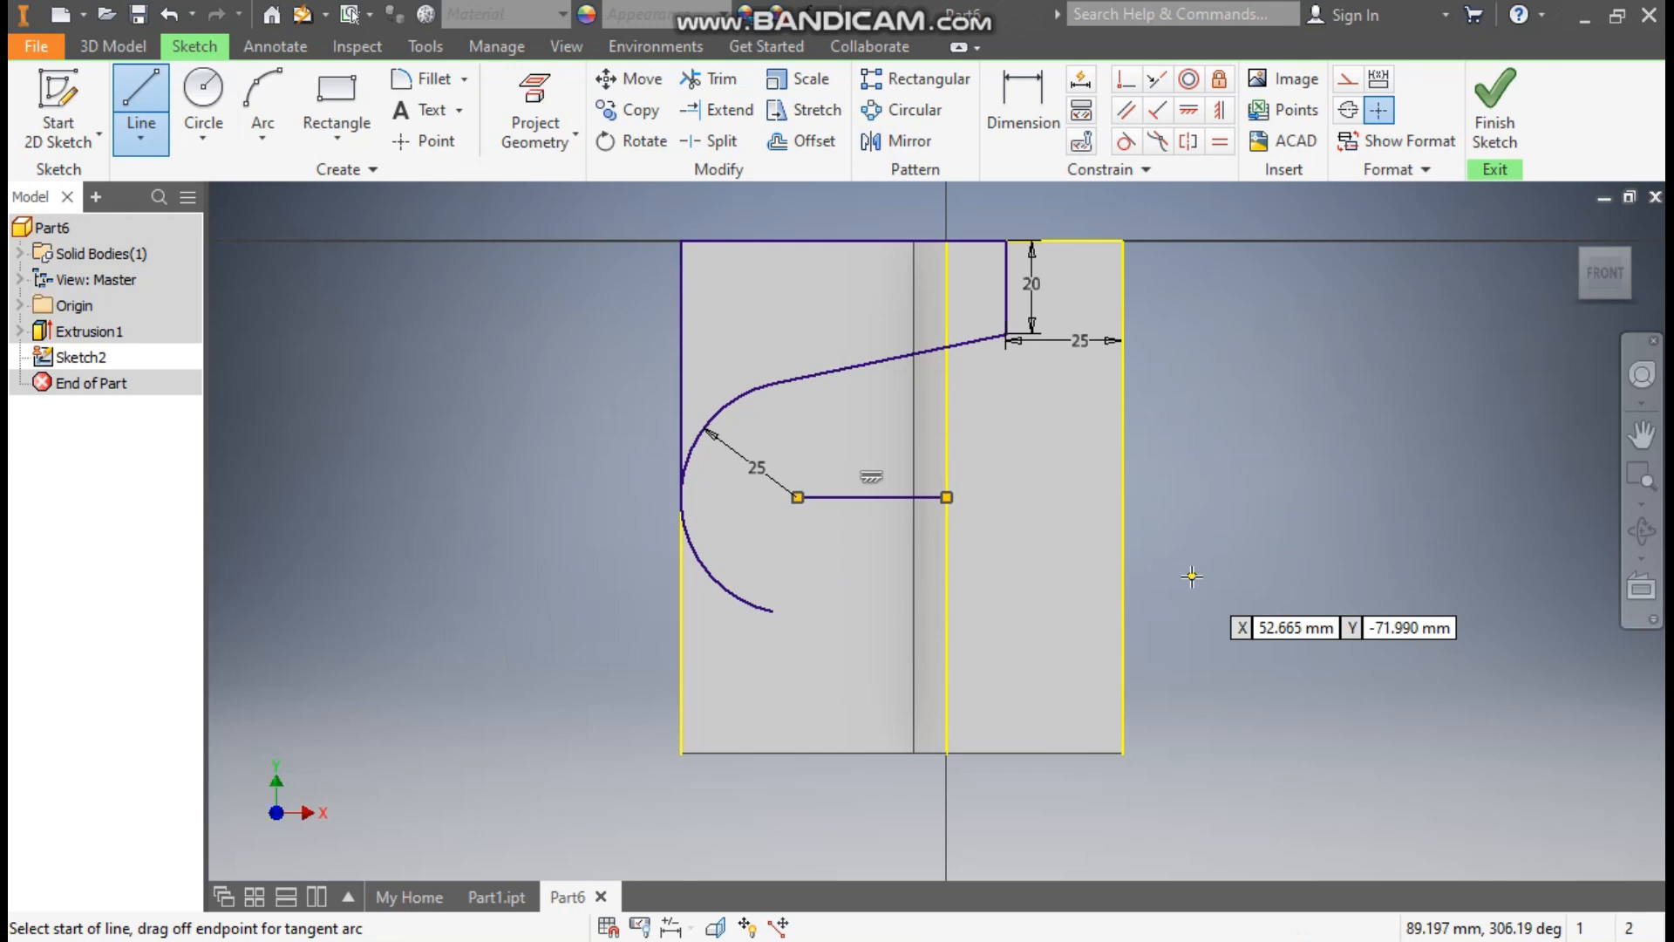
key("Escape")
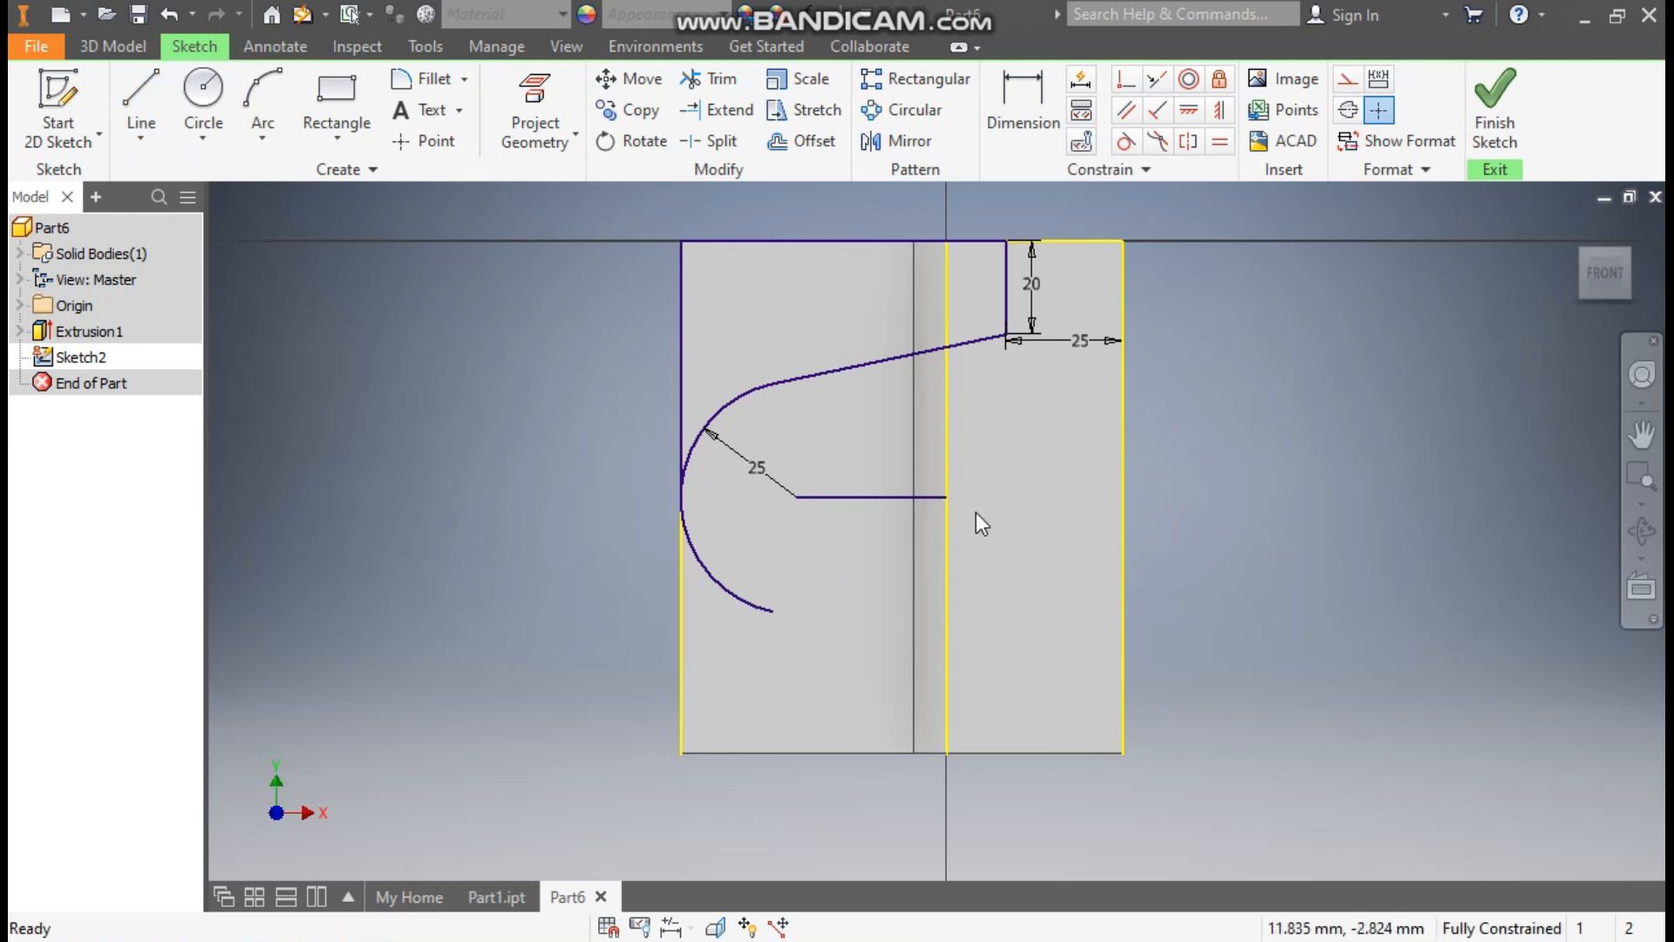
left_click(885, 498)
left_click(1345, 82)
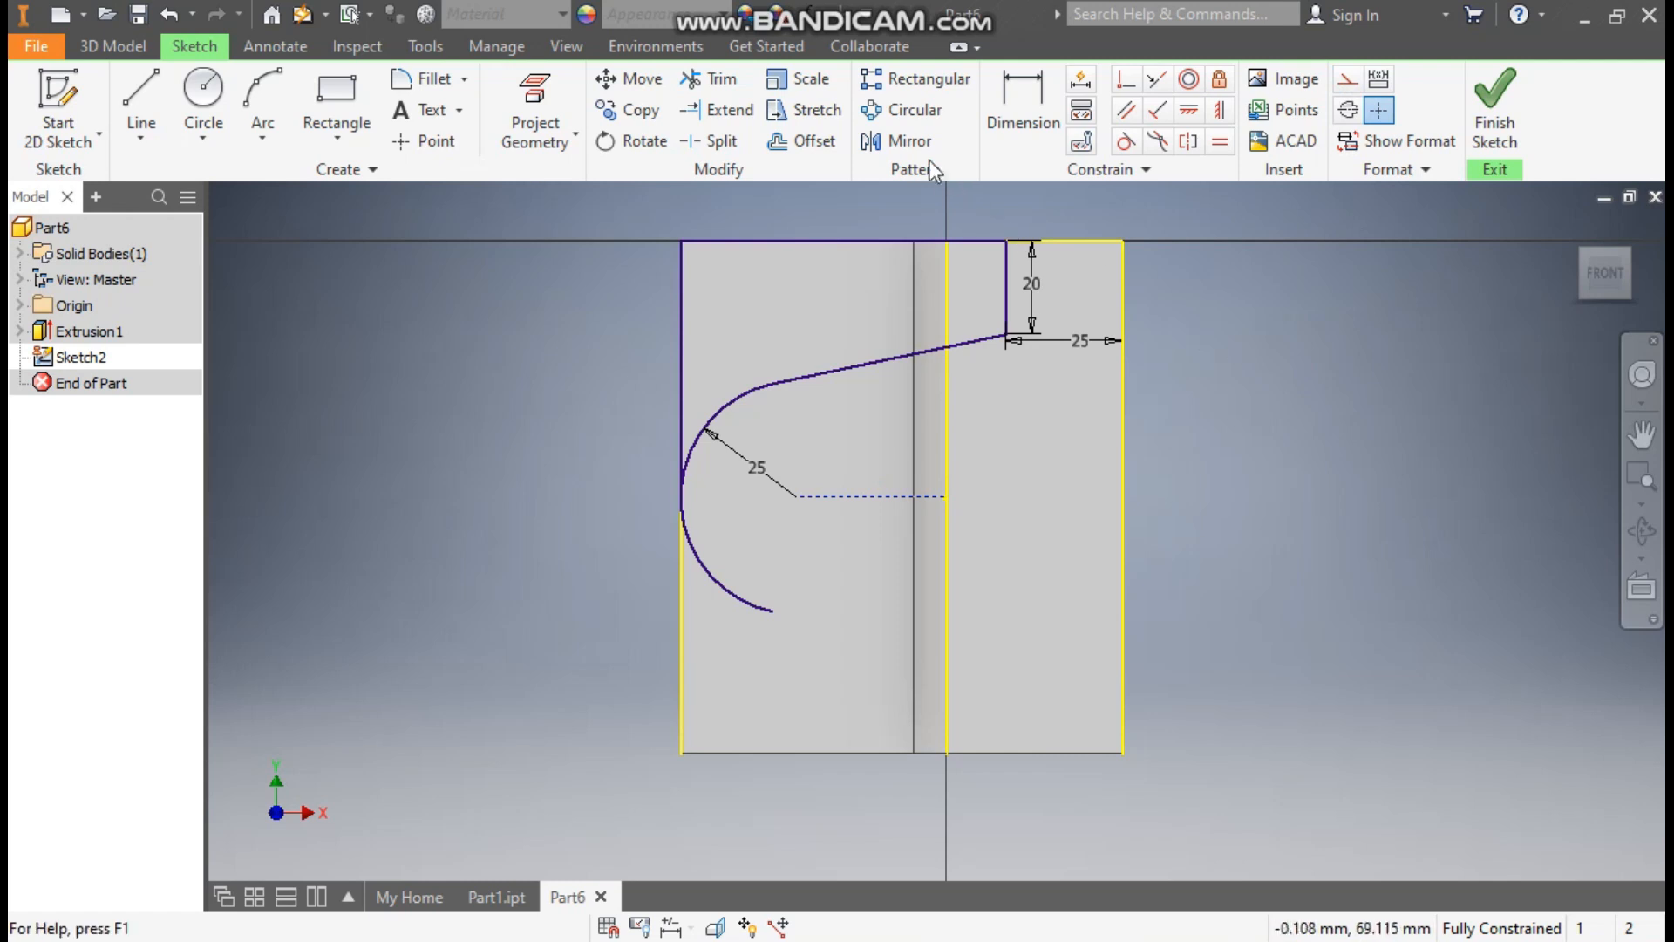
- Mirror the sloping line and the short vertical line about the horizontal construction line
left_click(898, 141)
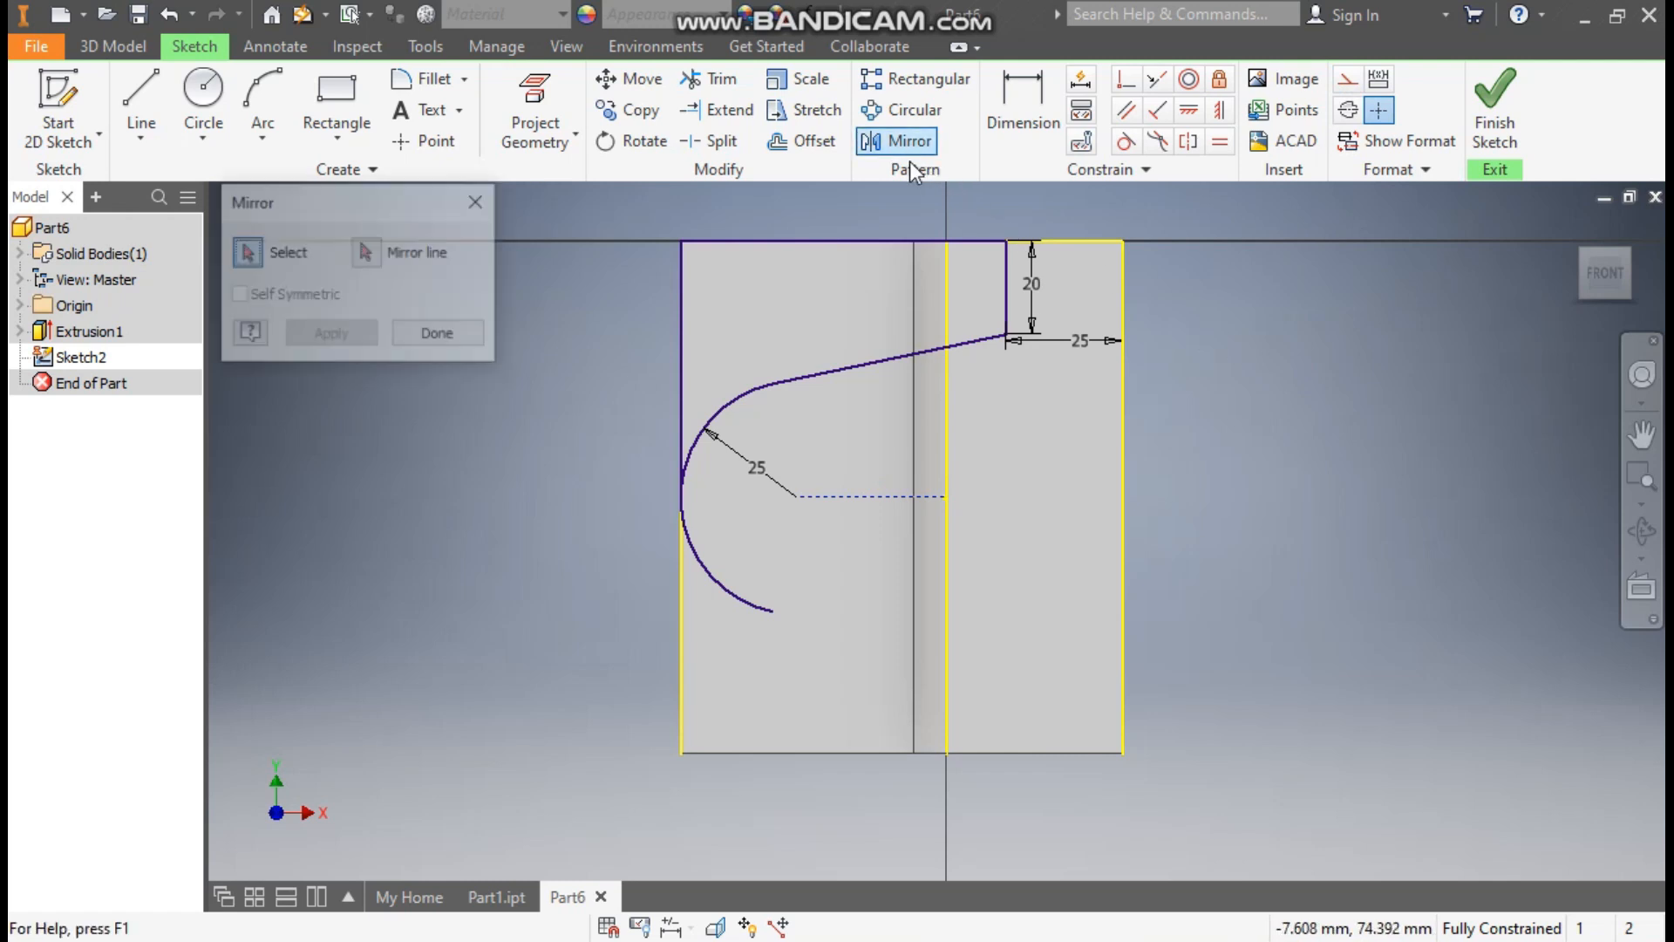
left_click(1006, 296)
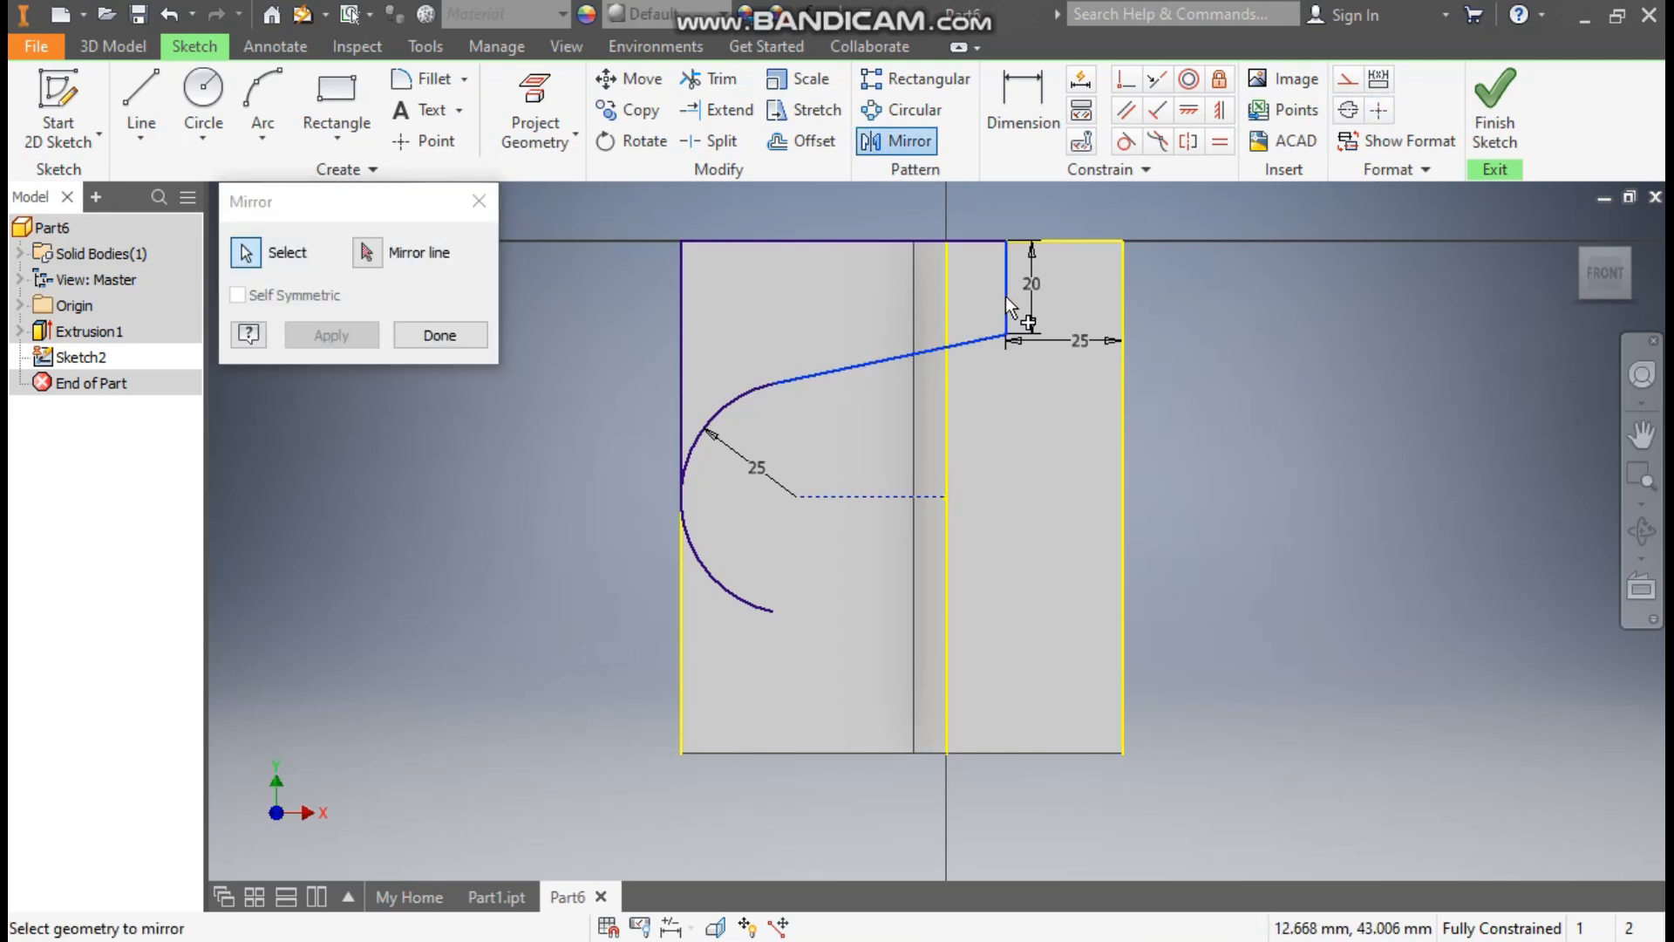
left_click(367, 252)
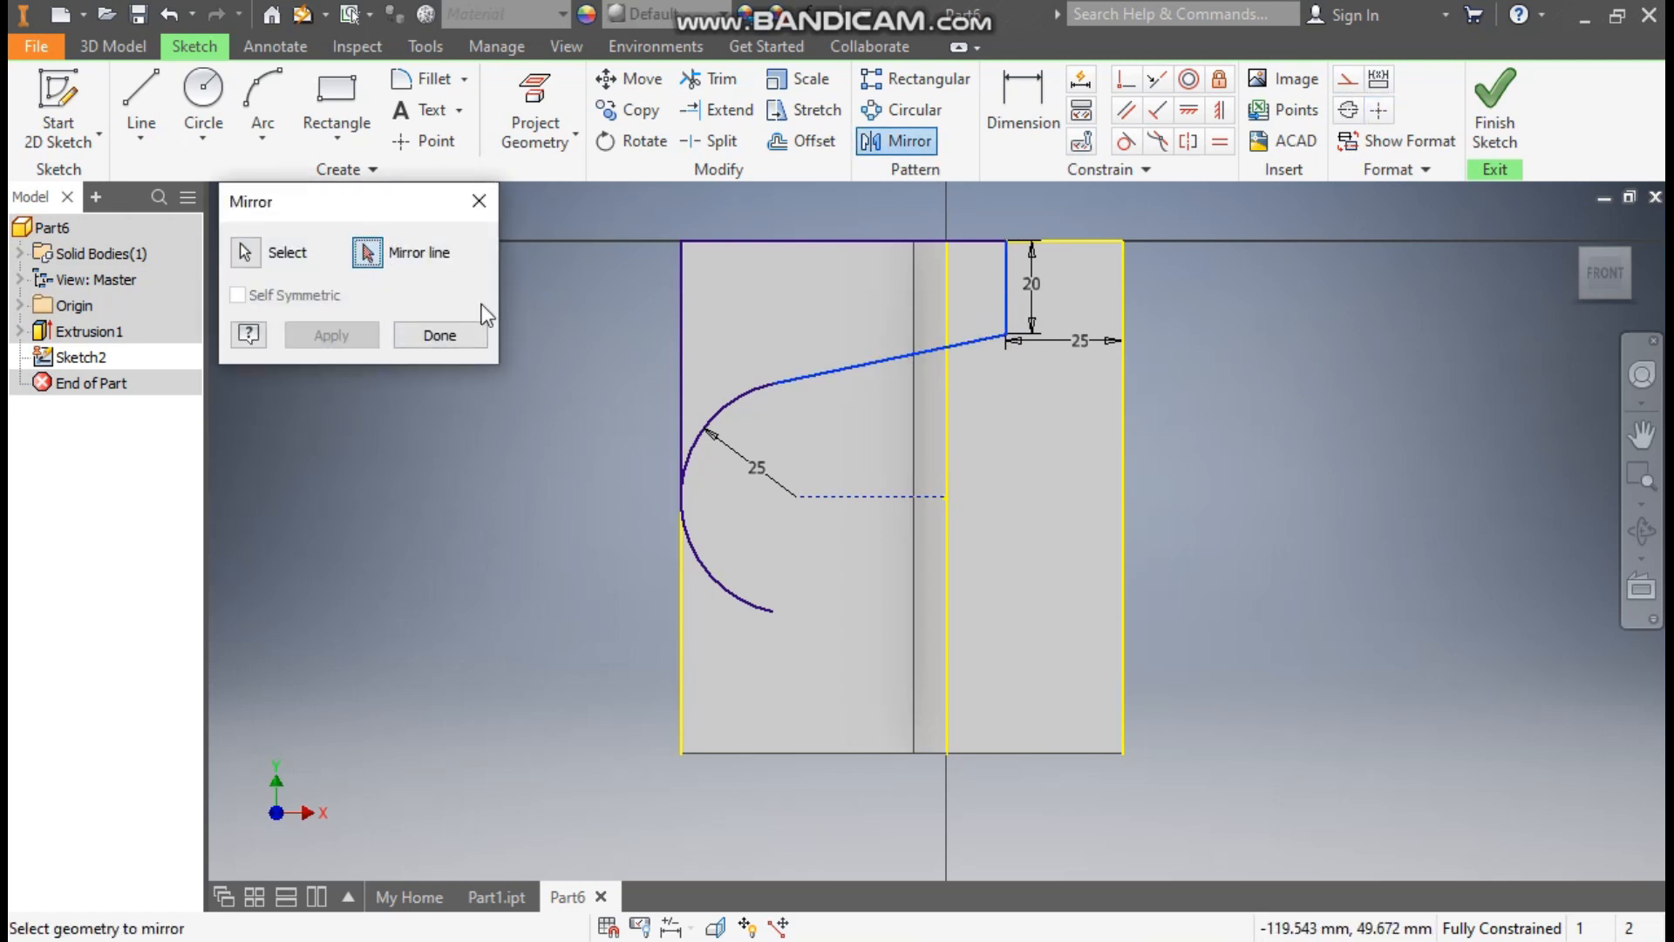
left_click(875, 495)
left_click(360, 340)
left_click(439, 336)
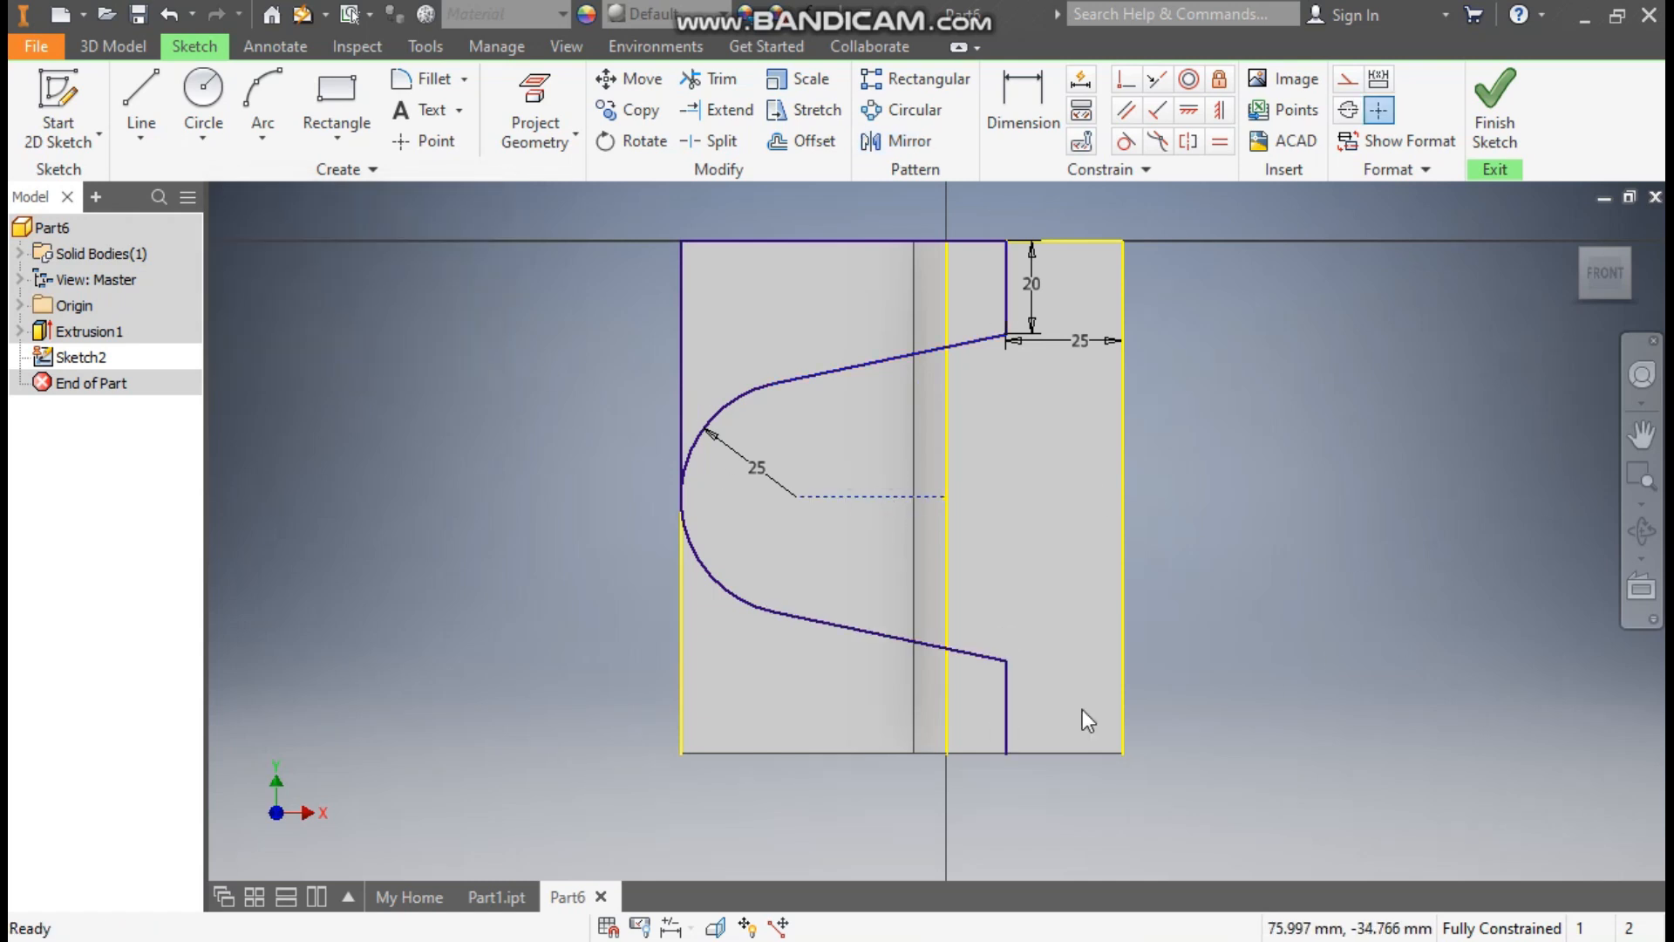
mouse_move(776, 612)
left_mouse_down()
mouse_move(820, 631)
mouse_move(762, 599)
mouse_move(748, 641)
left_mouse_up()
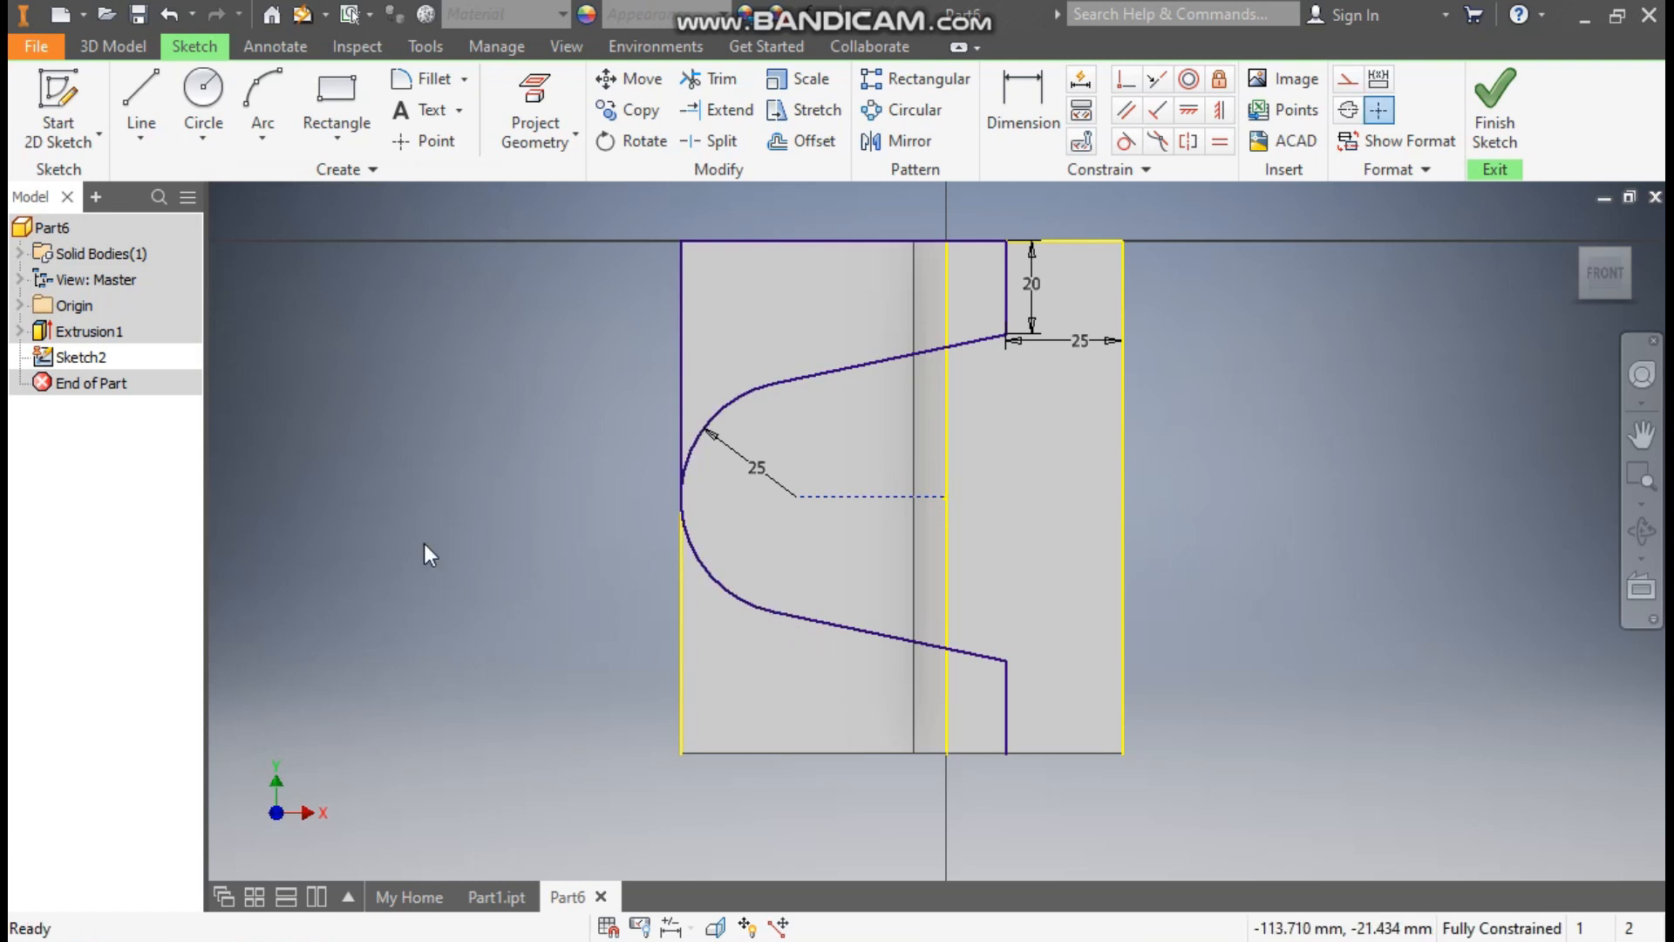
- Draw lines from the lower short vertical line along the bottom edge to the lower-left corner and up to the arc's tangent point, then finish the sketch
left_click(141, 100)
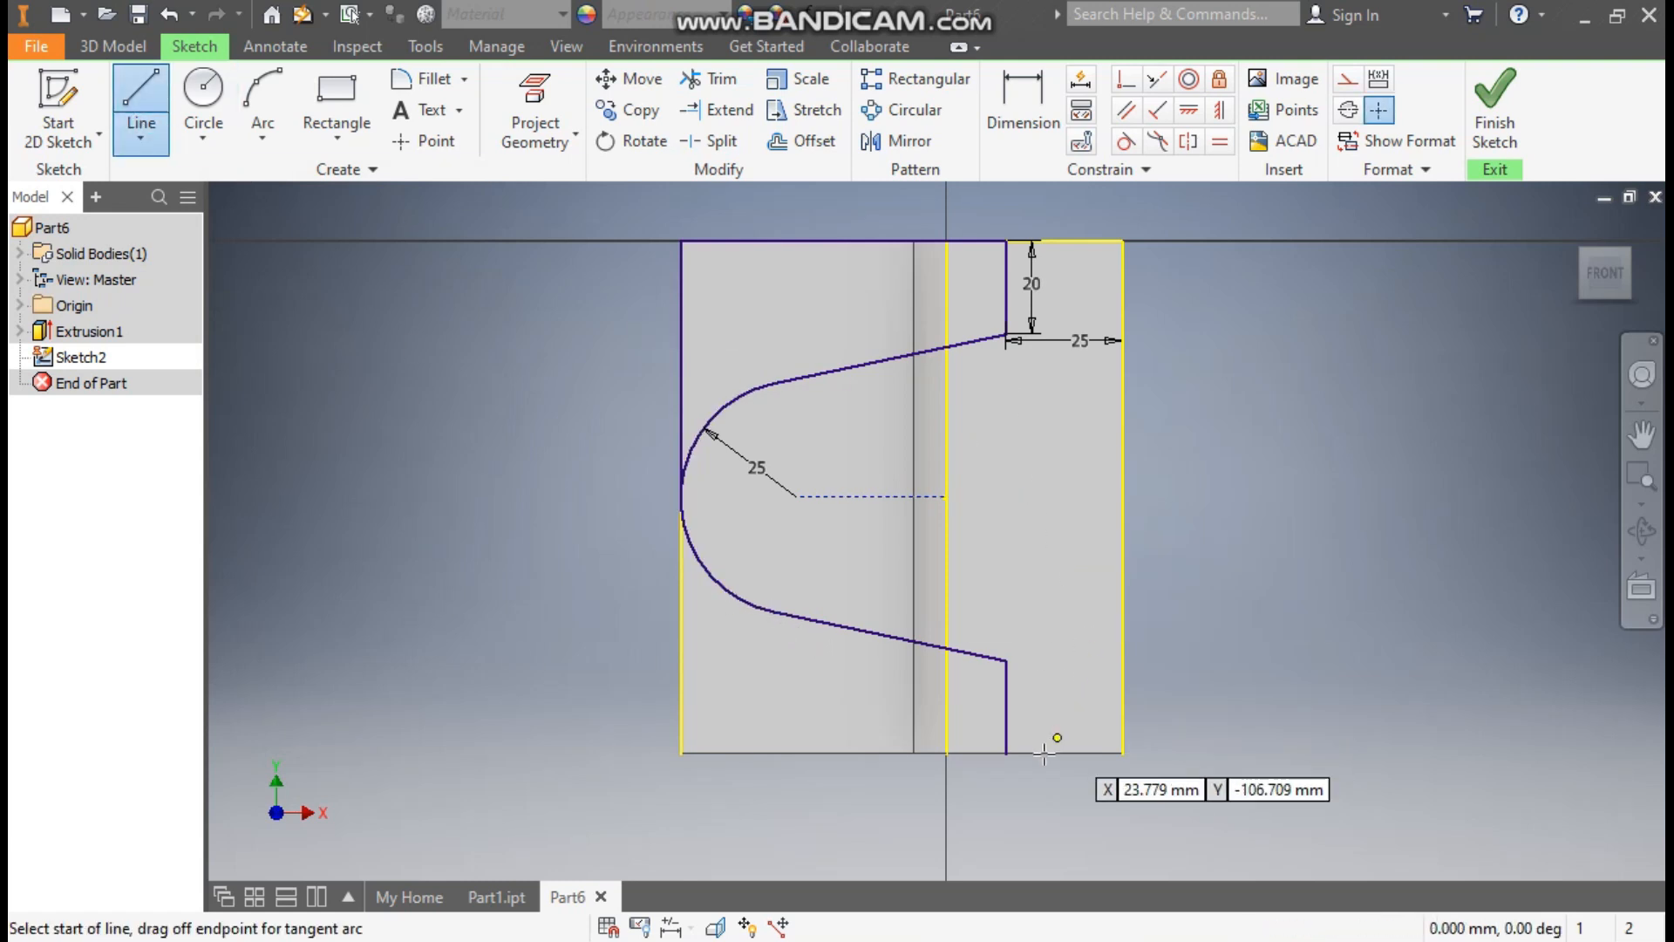
left_click(1006, 751)
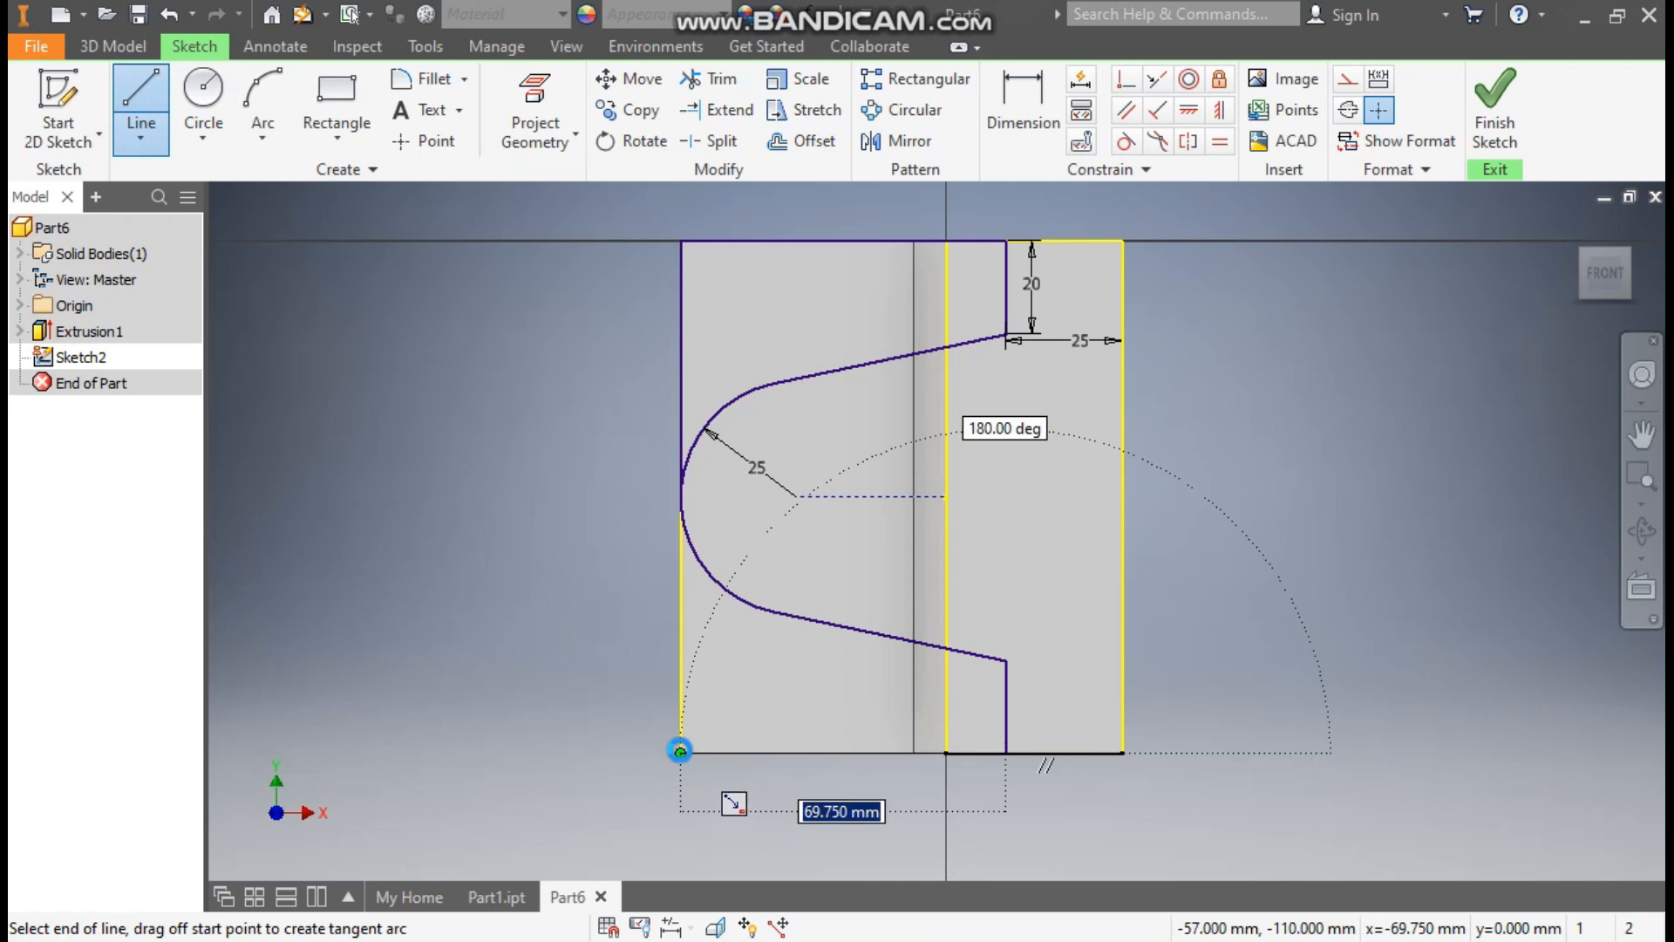
left_click(680, 751)
left_click(681, 498)
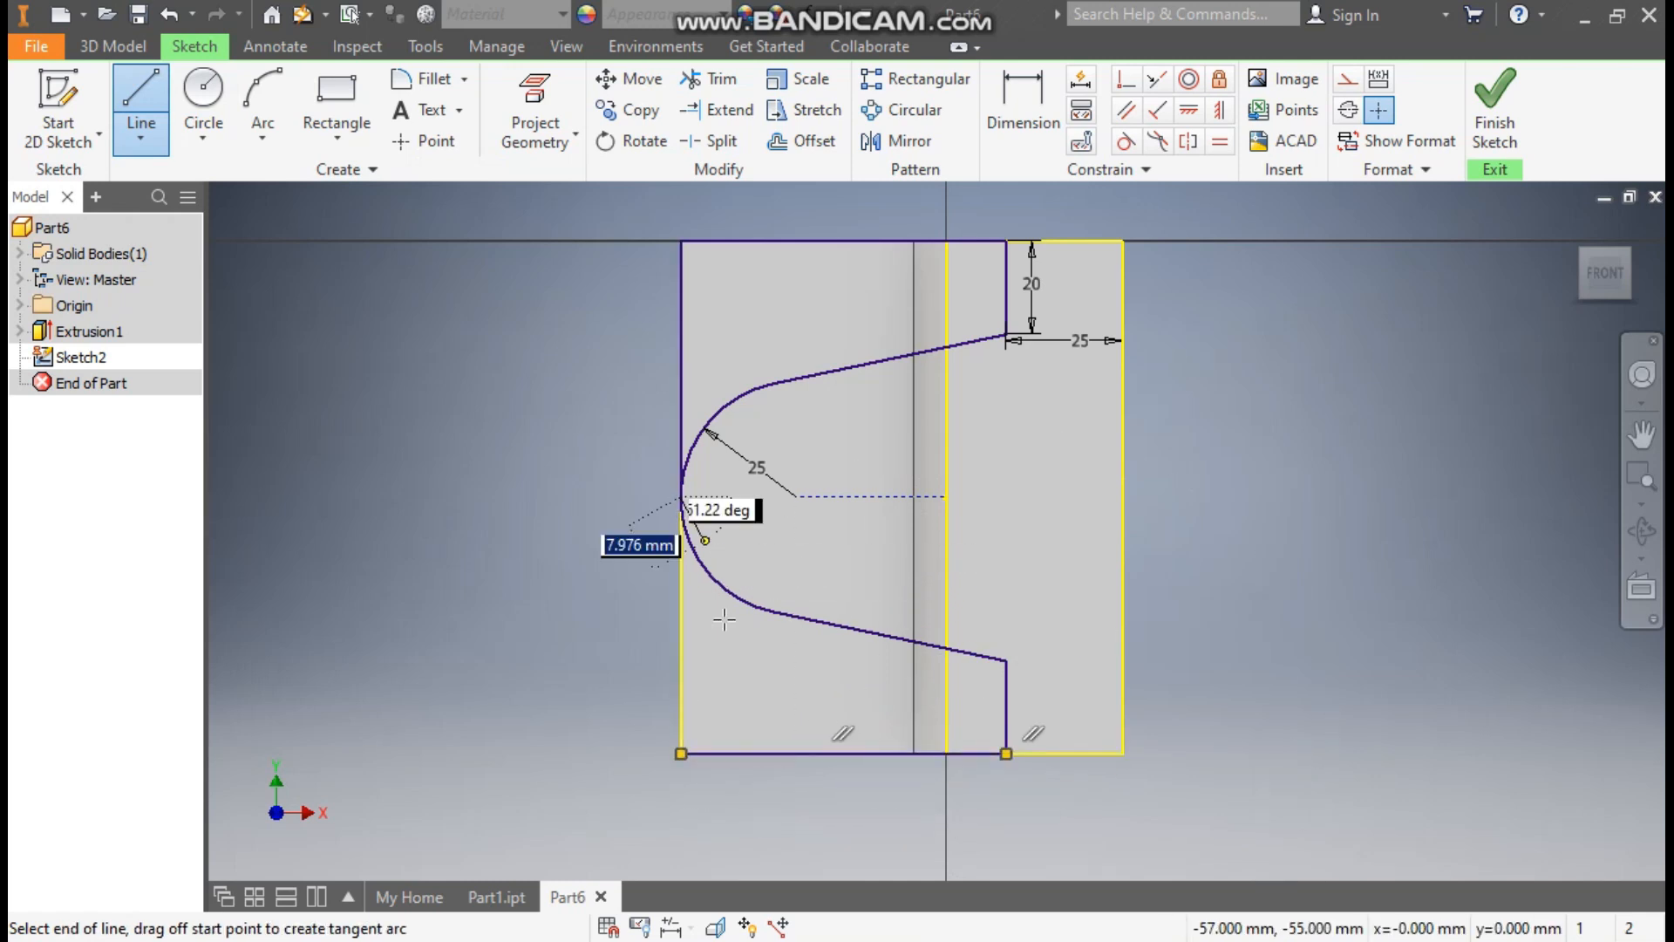
double_click(736, 804)
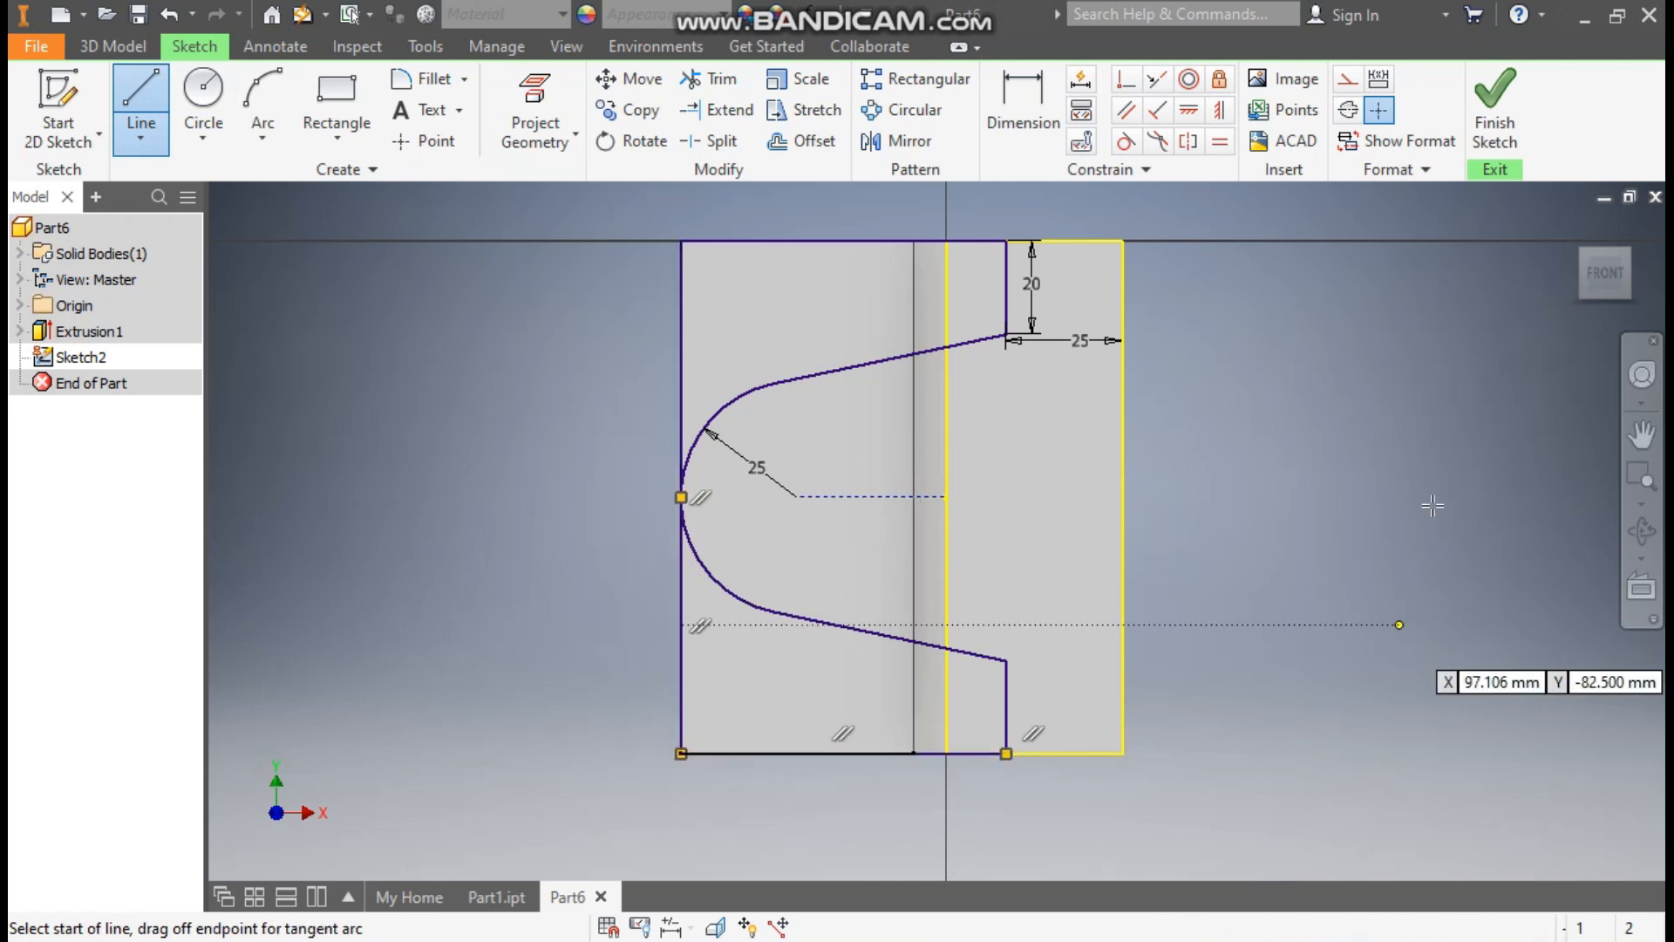
left_click(1494, 103)
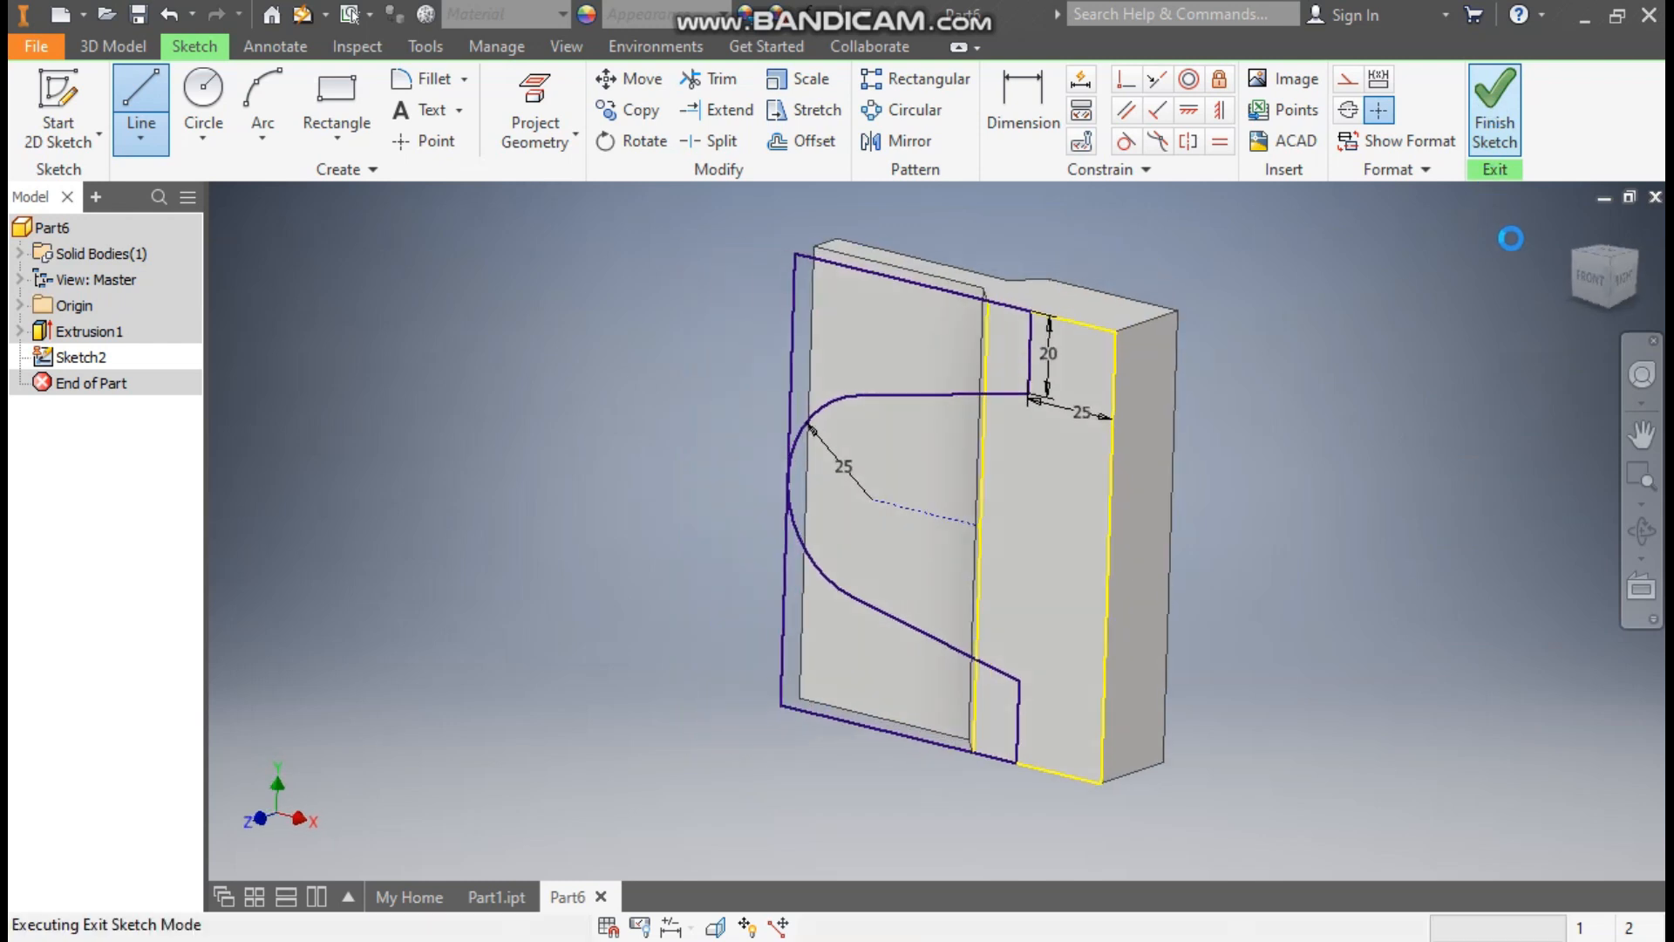
- Extrude the region outside the rounded, tapering outline as a symmetric cut with a distance of 110 mm
left_click(140, 92)
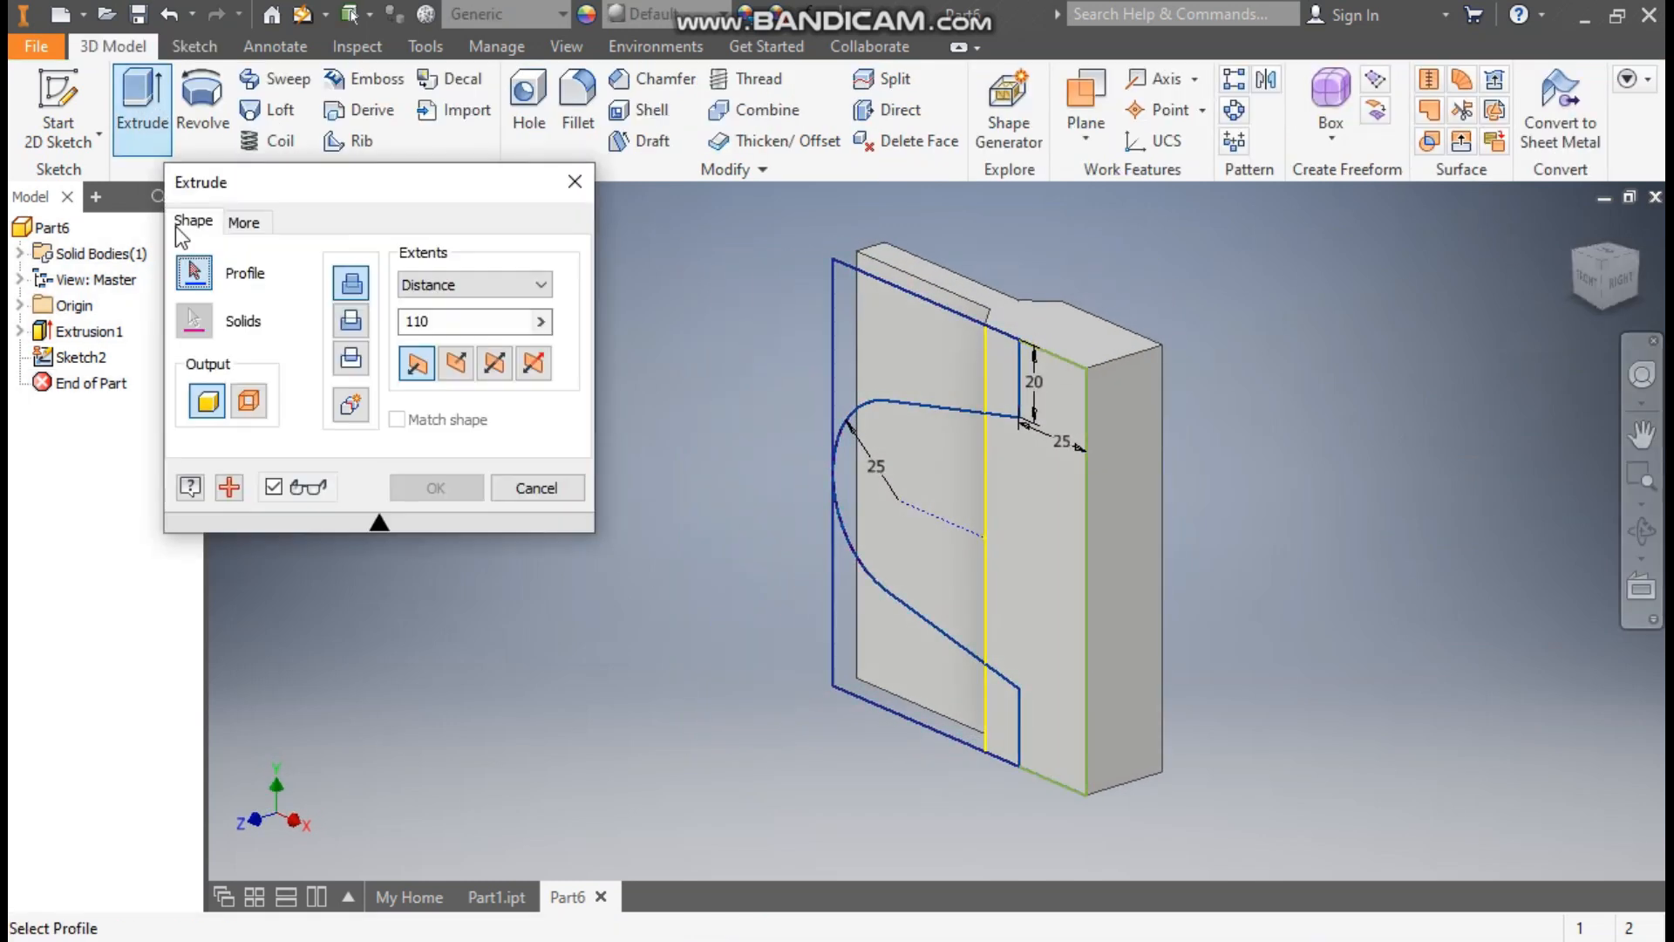
left_click(864, 632)
scroll(874, 626, "down", 2)
middle_click_drag(873, 626, 1118, 484)
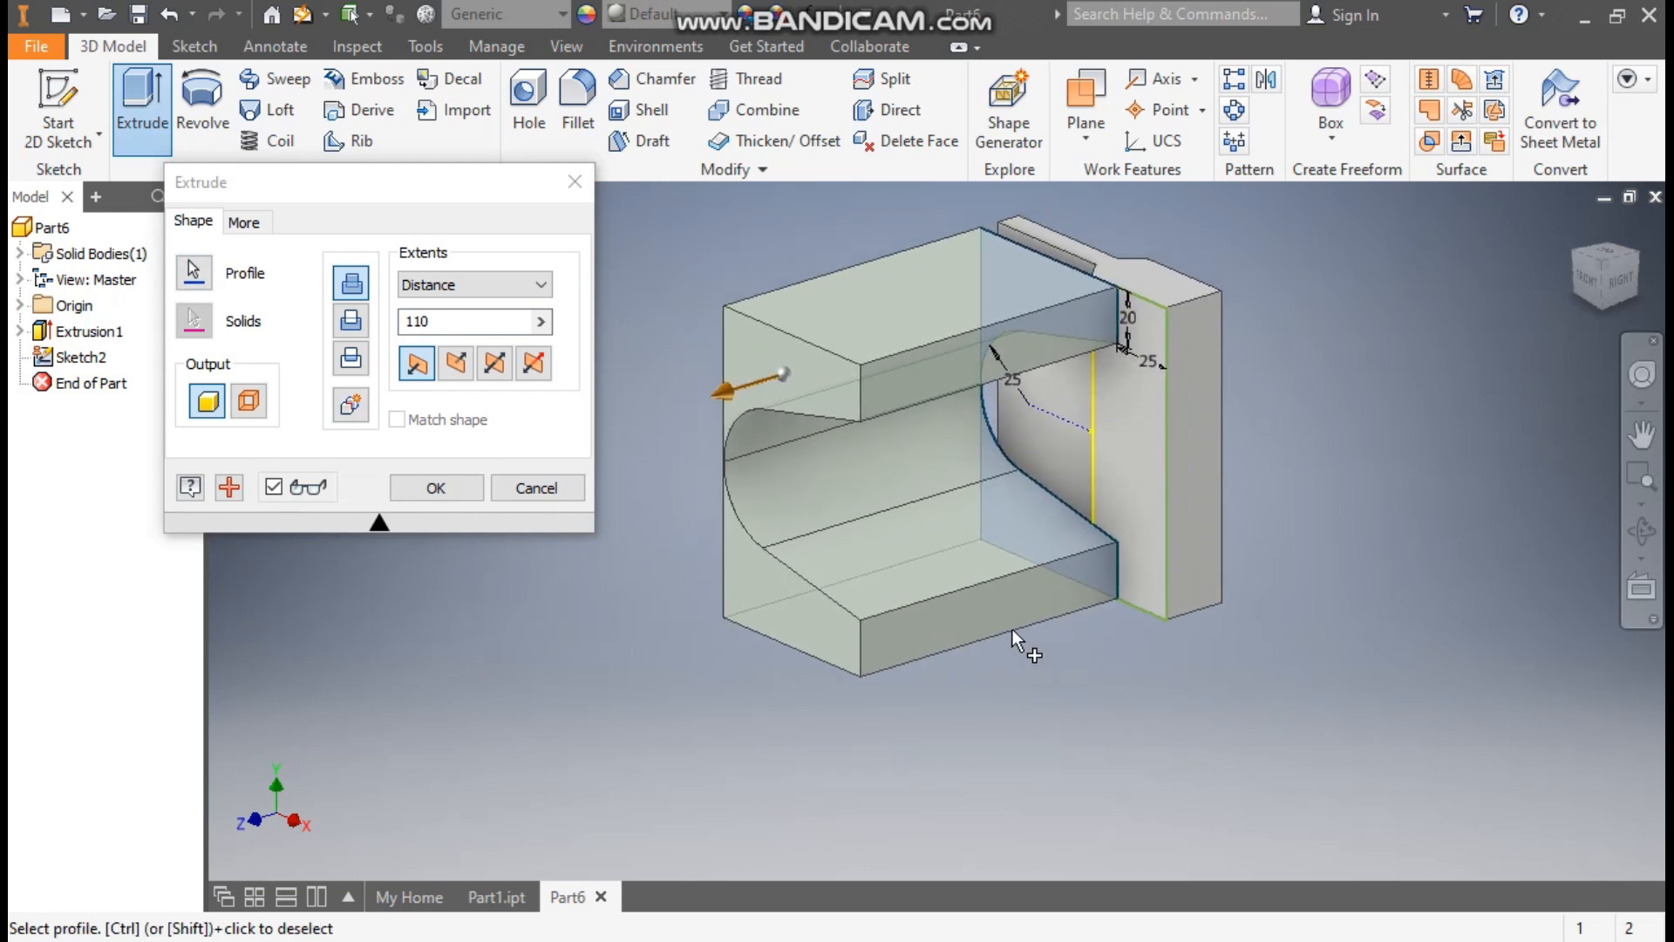
left_click(494, 364)
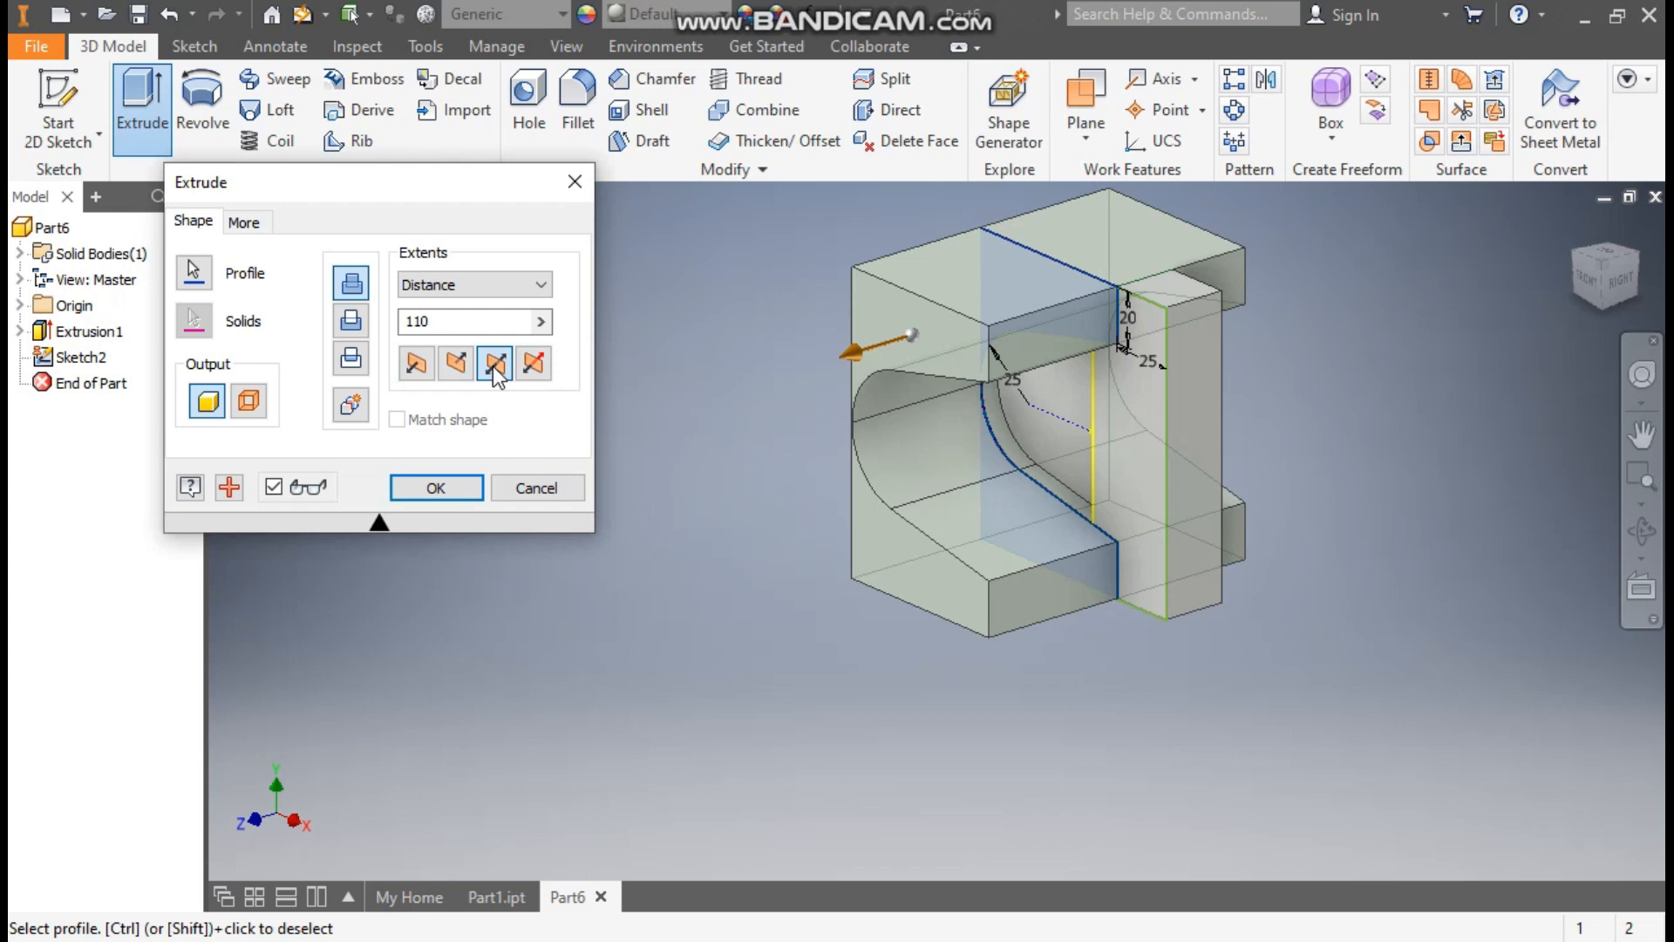
left_click(351, 322)
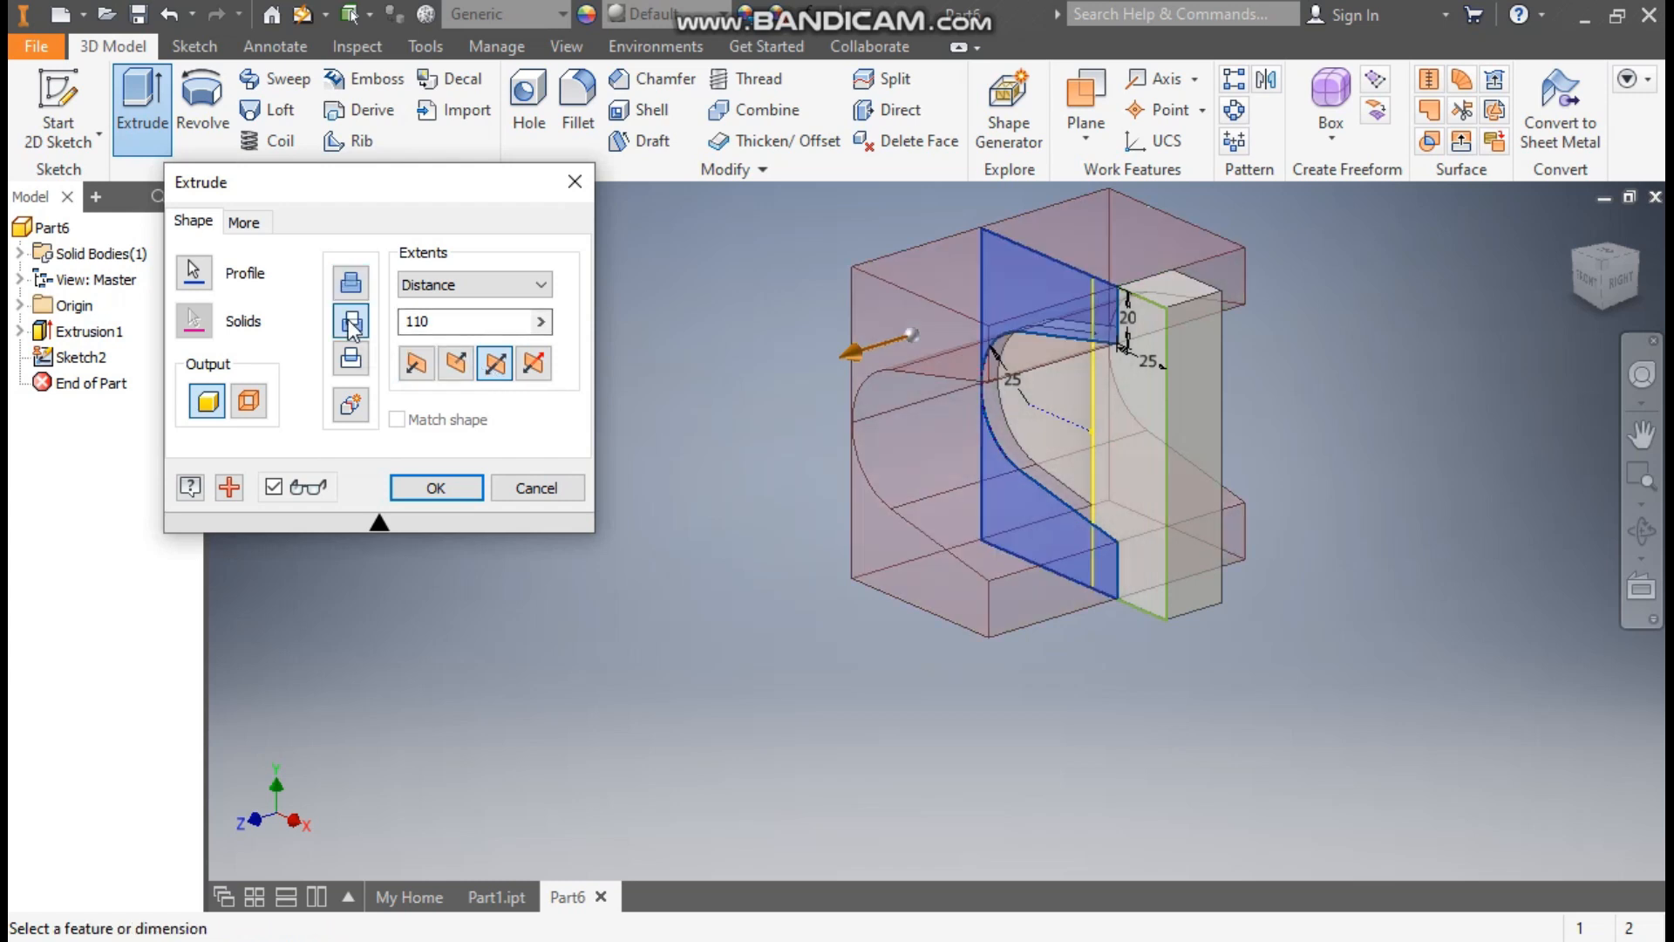
scroll(1074, 315, "down", 4)
scroll(1074, 317, "up", 2)
middle_click_drag(1075, 316, 1064, 325)
left_click(463, 488)
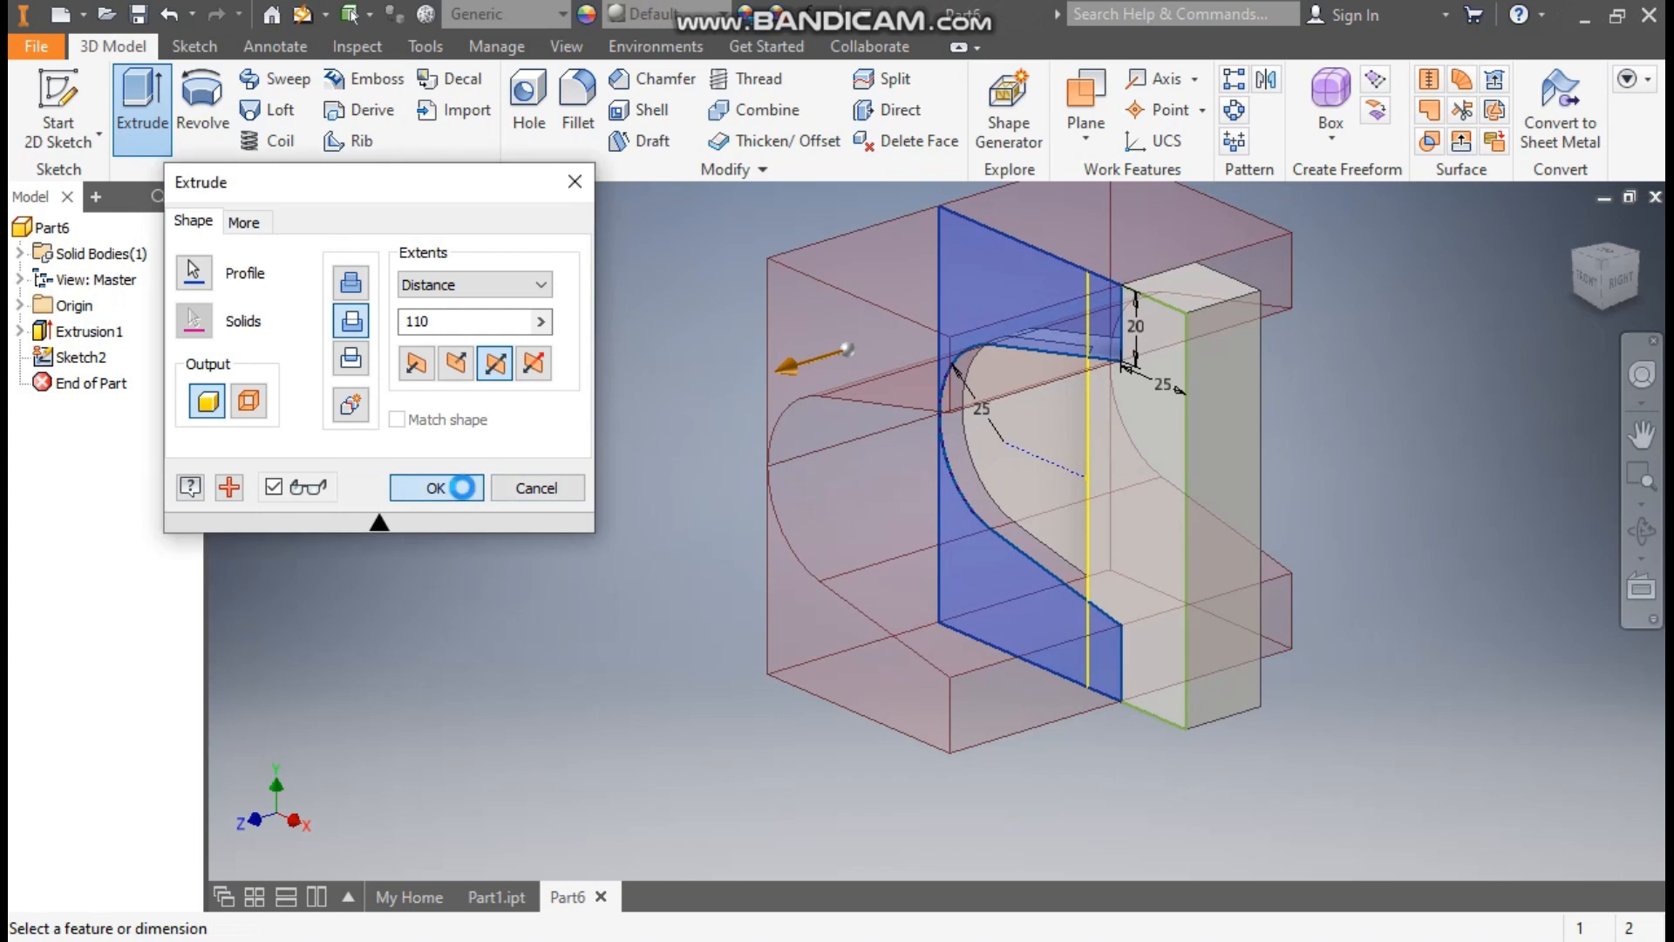
- Start a sketch on the thick block's front face and draw a 30 mm diameter circle concentric with the rounded end
left_click(1585, 285)
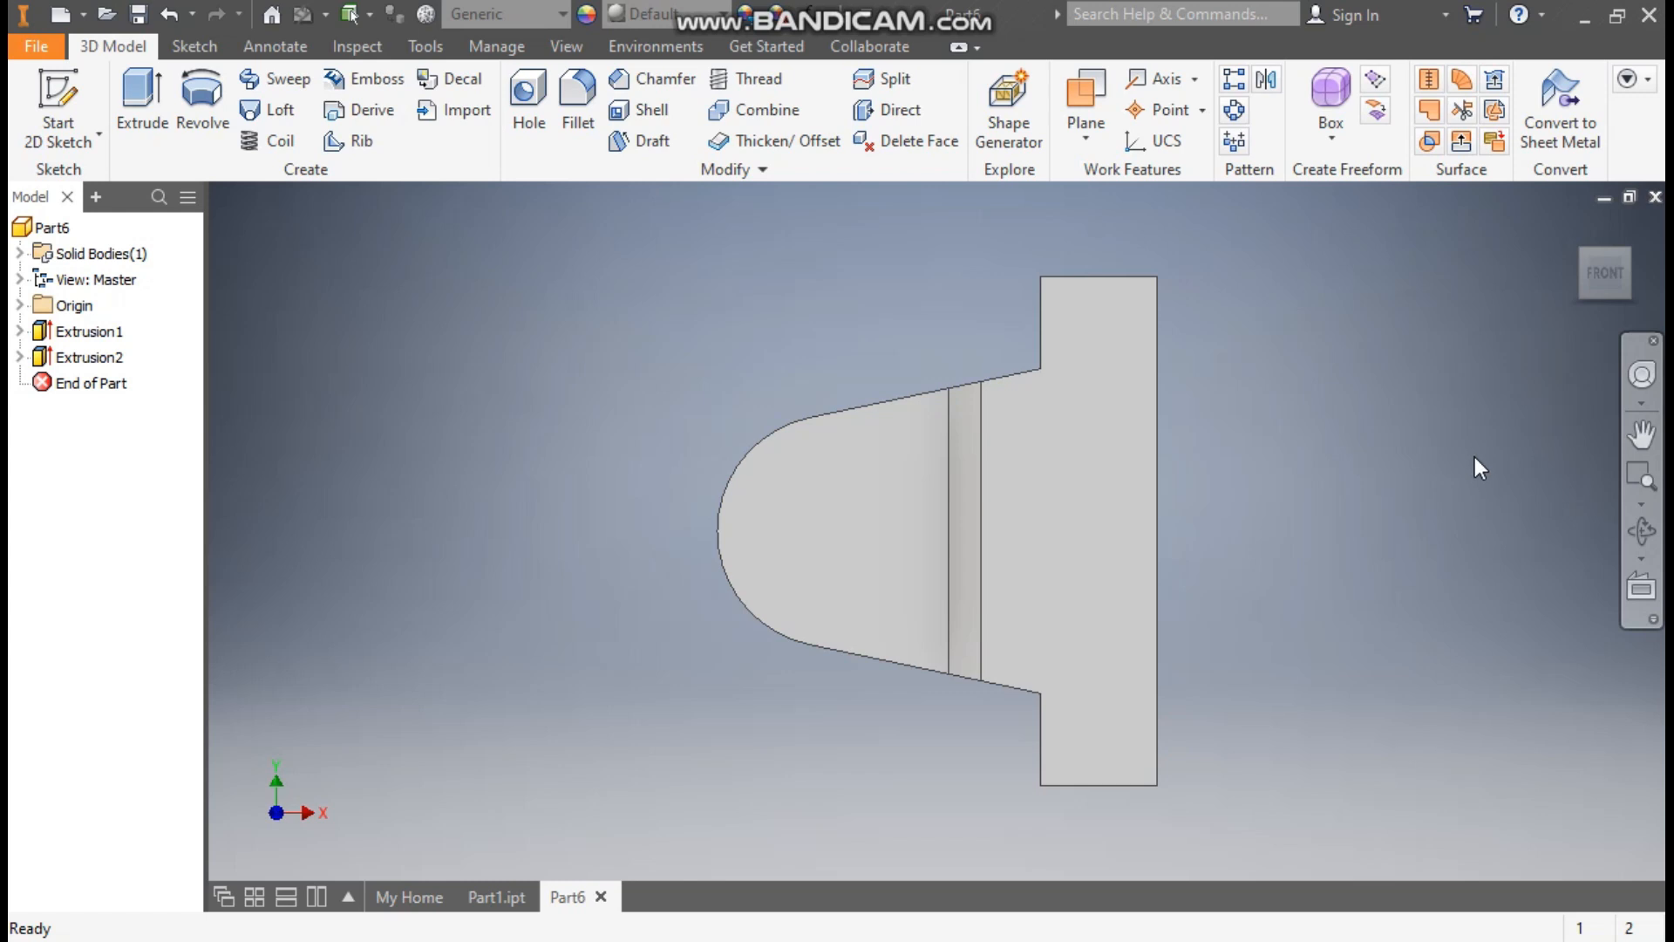
left_click(1096, 452)
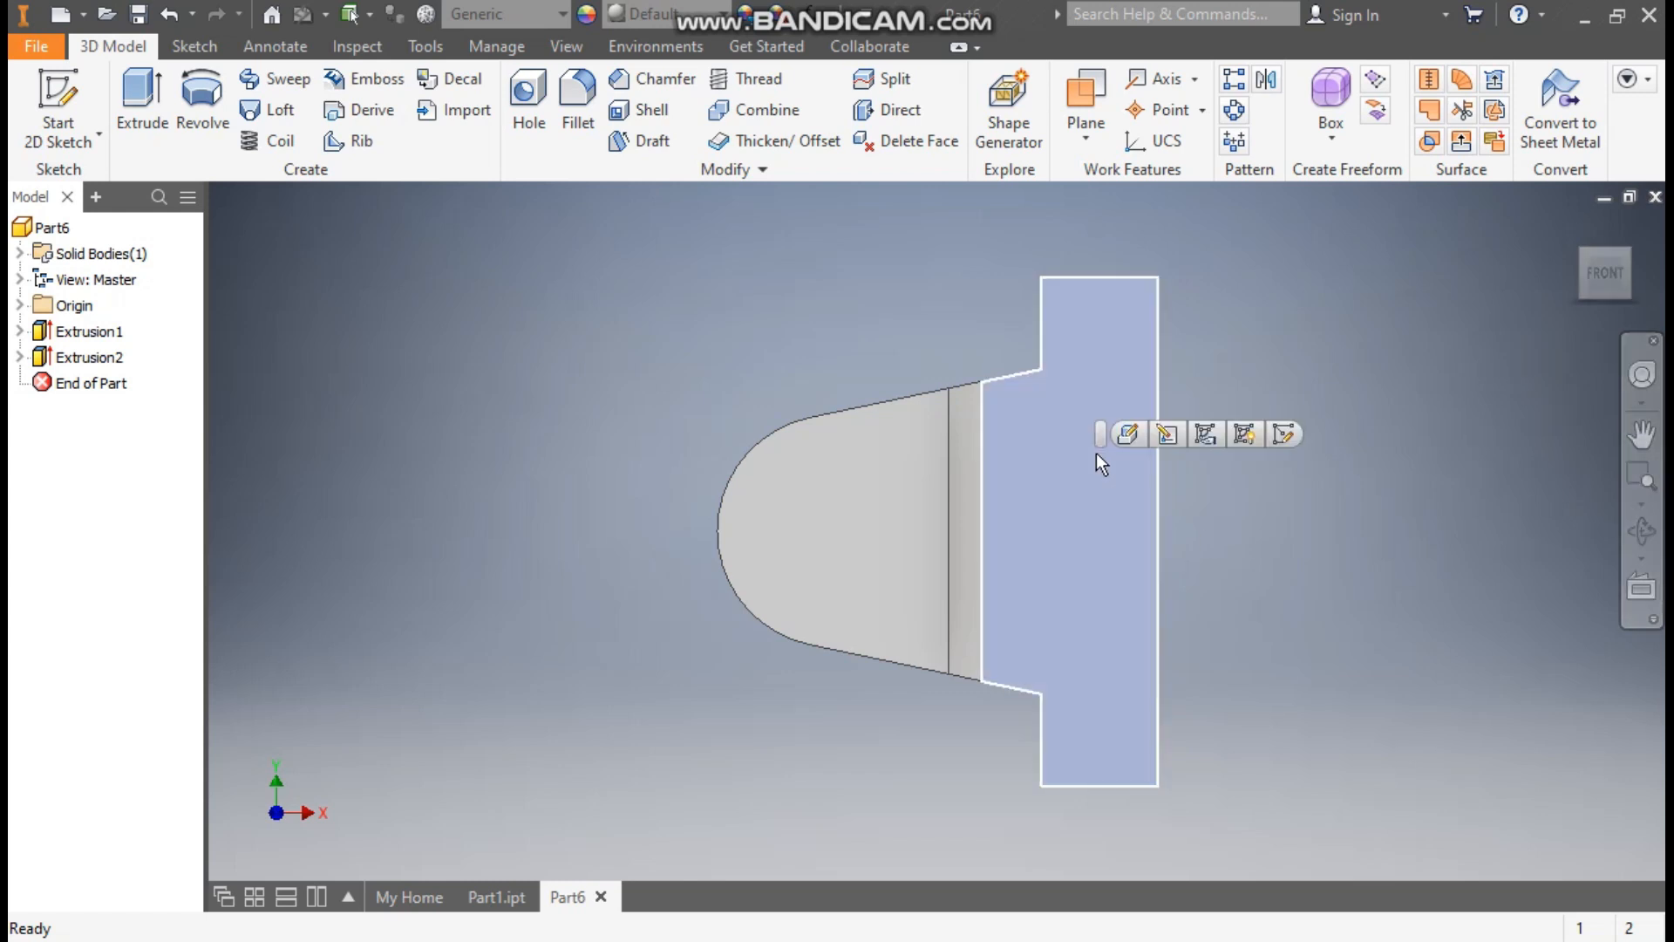
left_click(1282, 431)
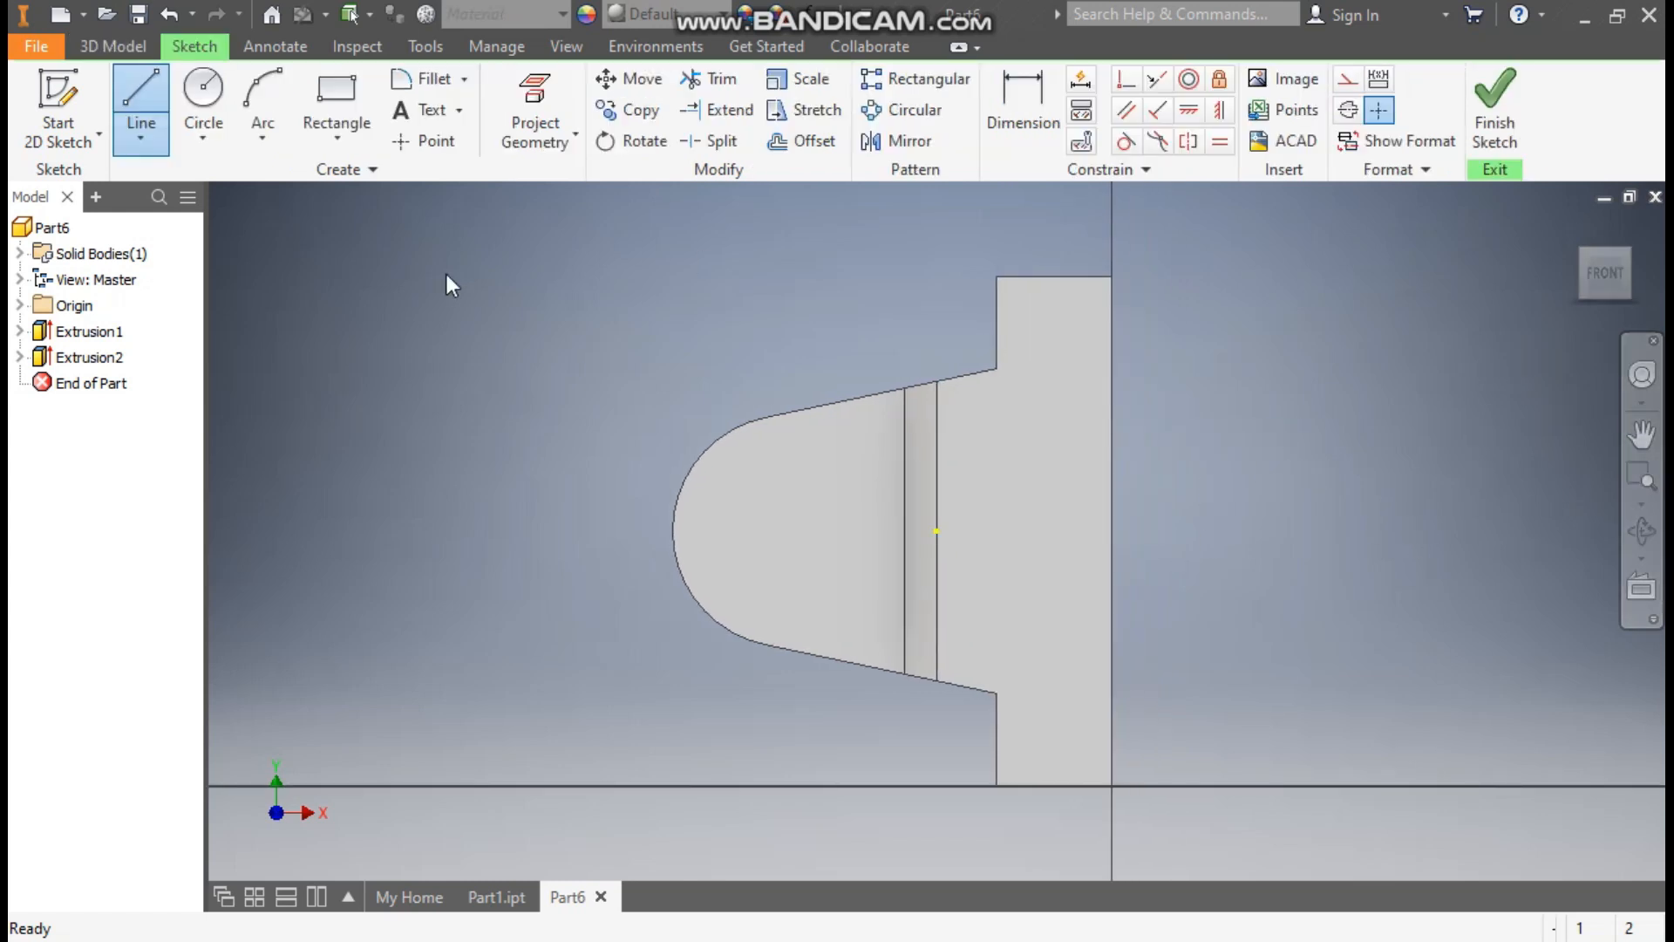
left_click(203, 97)
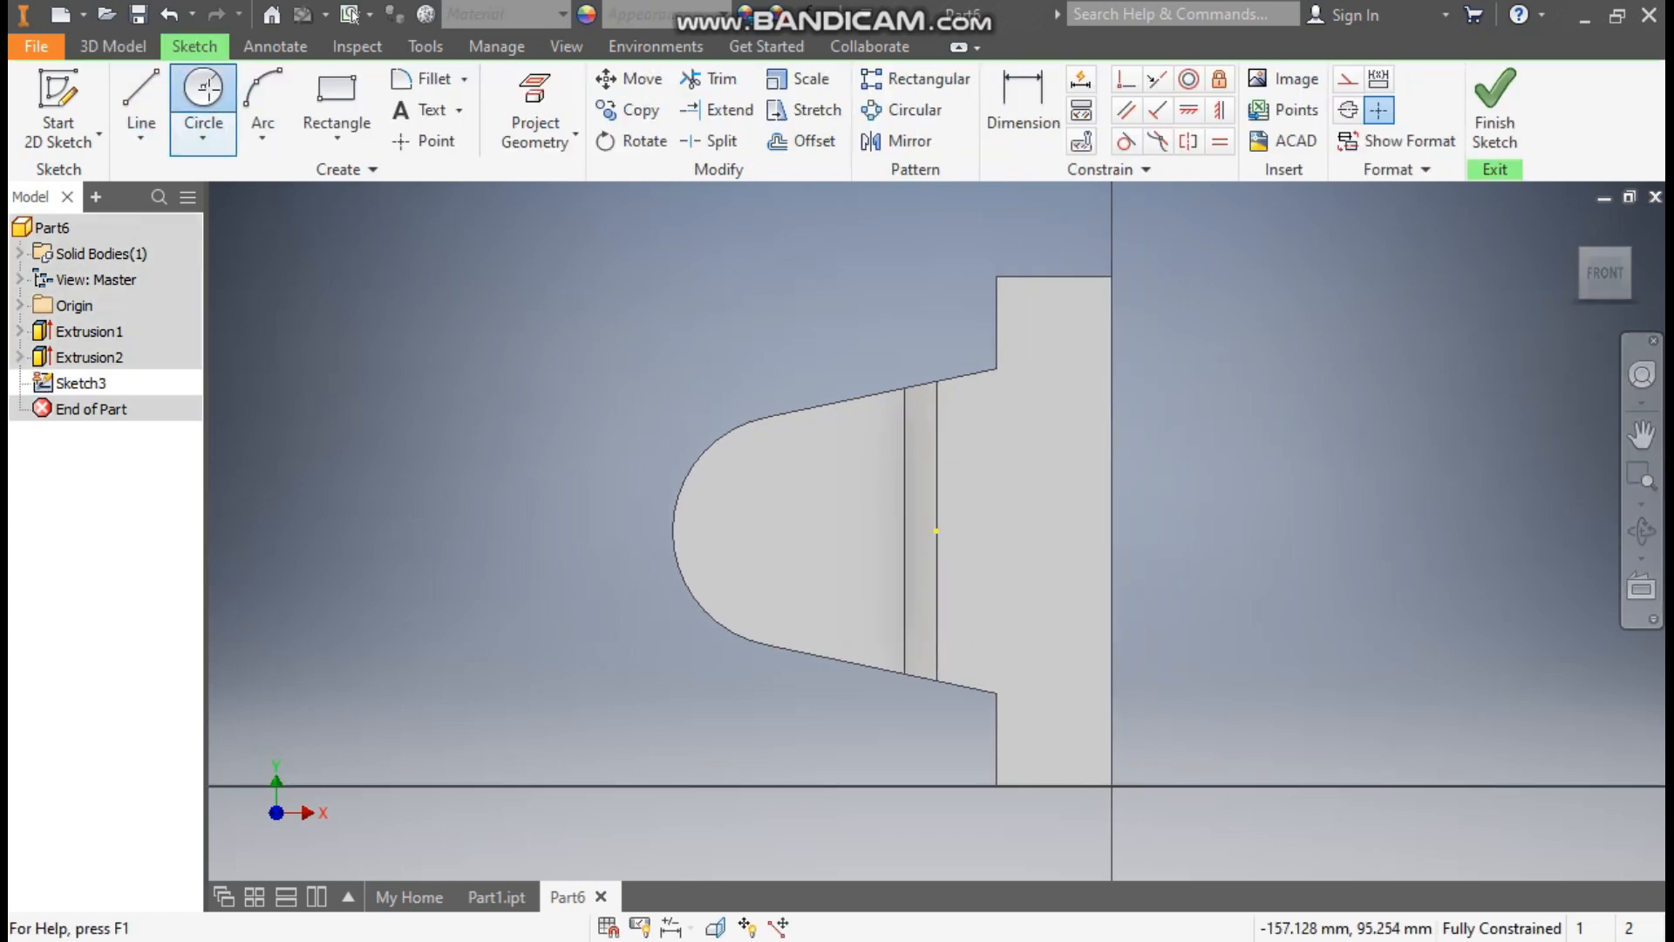
left_click(790, 532)
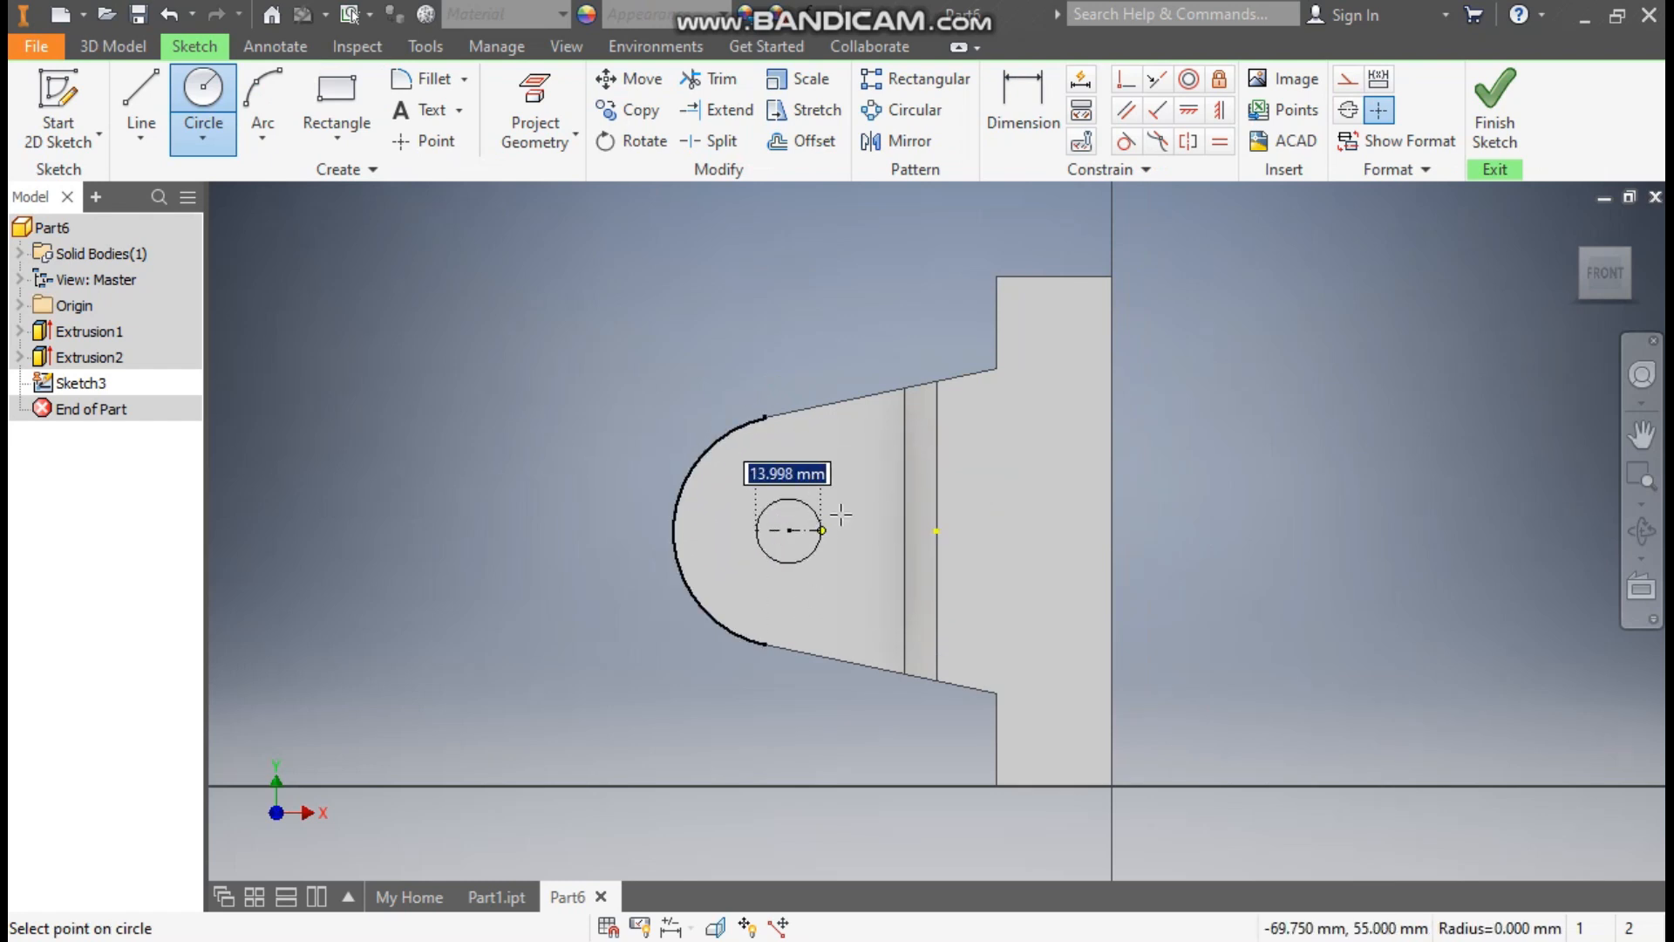
type("30")
key("Return")
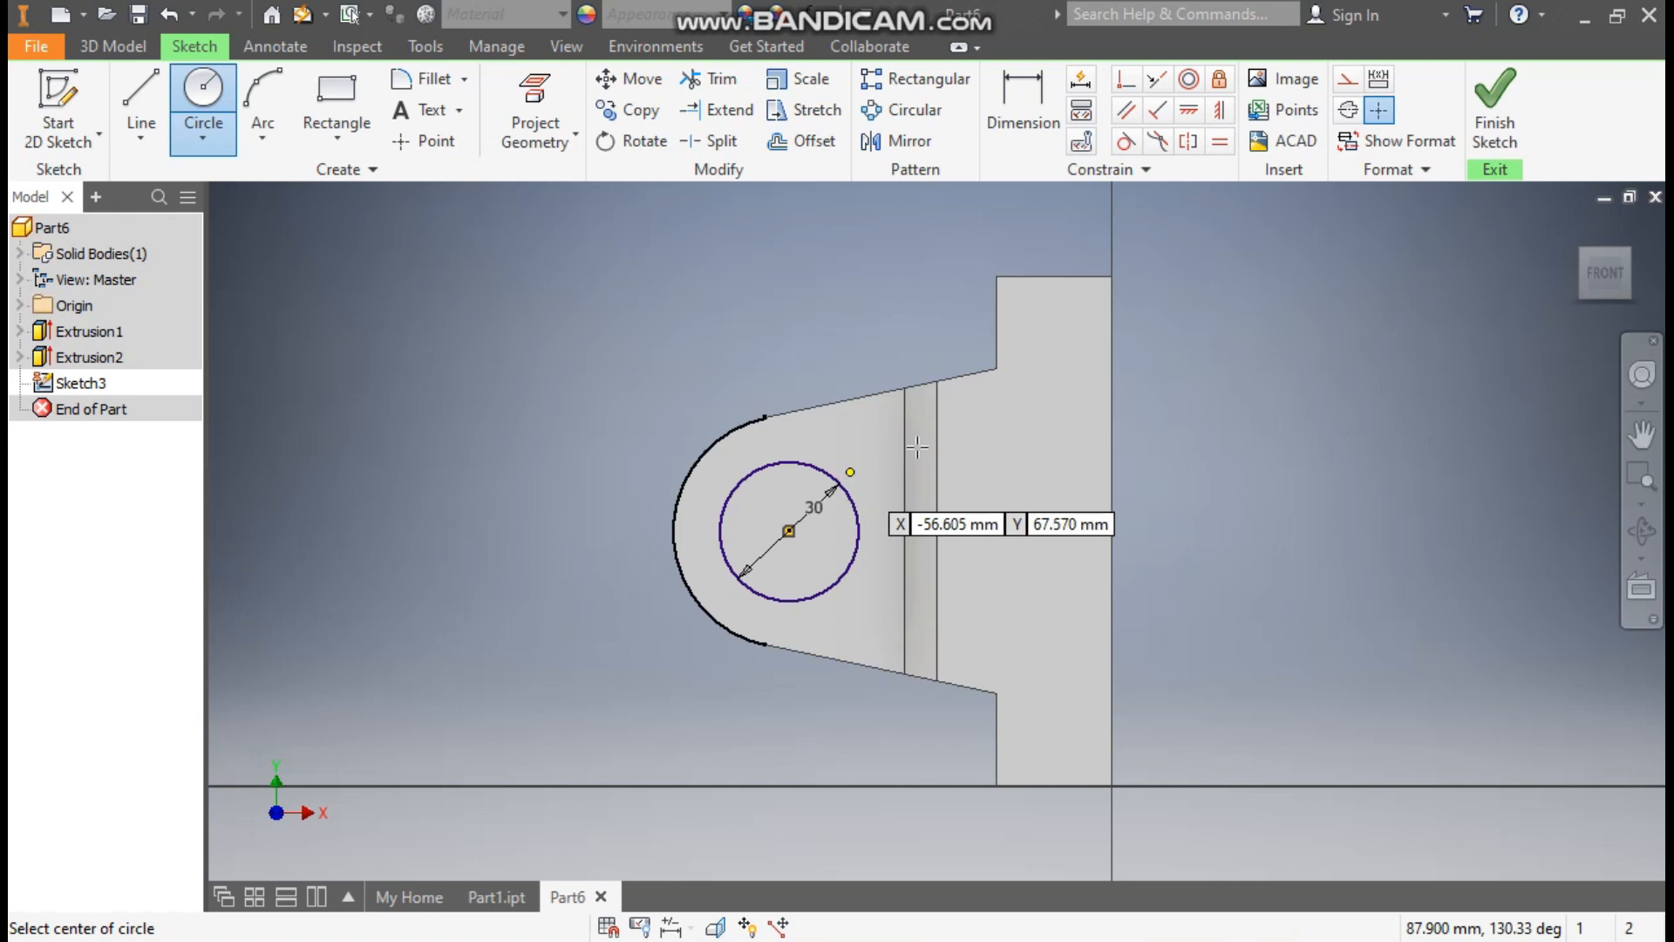
- Draw a 60 mm diameter circle centred on the midpoint of the thick block's outer vertical edge
left_click(1111, 531)
type("60")
key("Return")
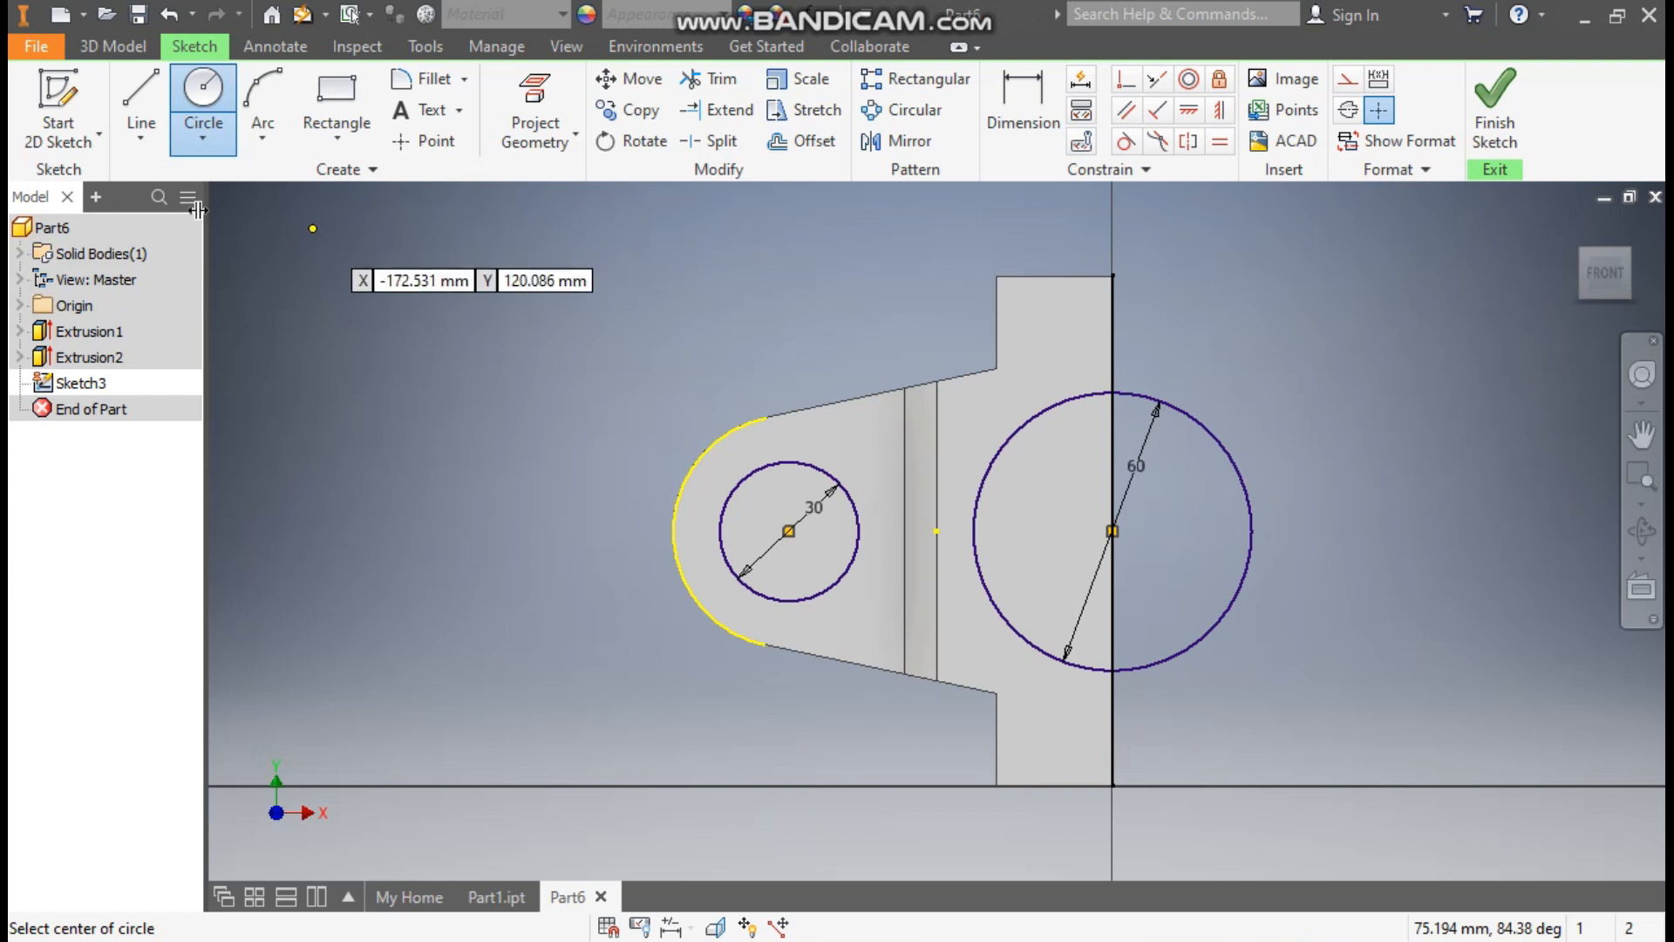
- Extrude both the 30 mm and 60 mm circles as a cut through all of the body
left_click(116, 44)
left_click(143, 103)
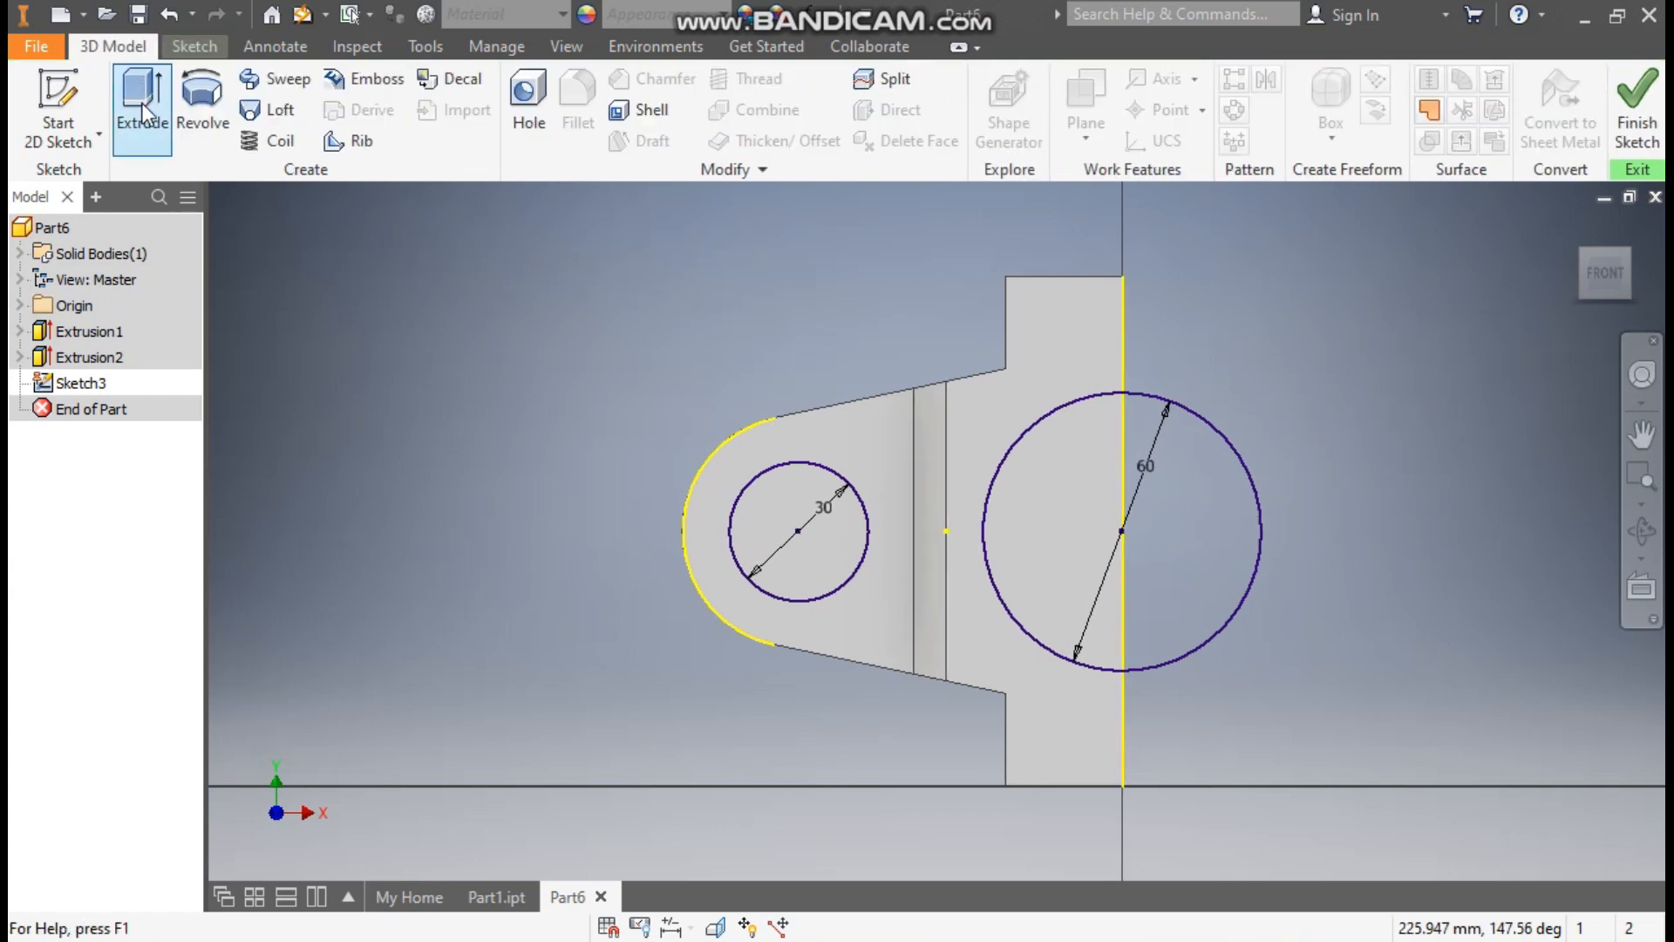
left_click(1574, 228)
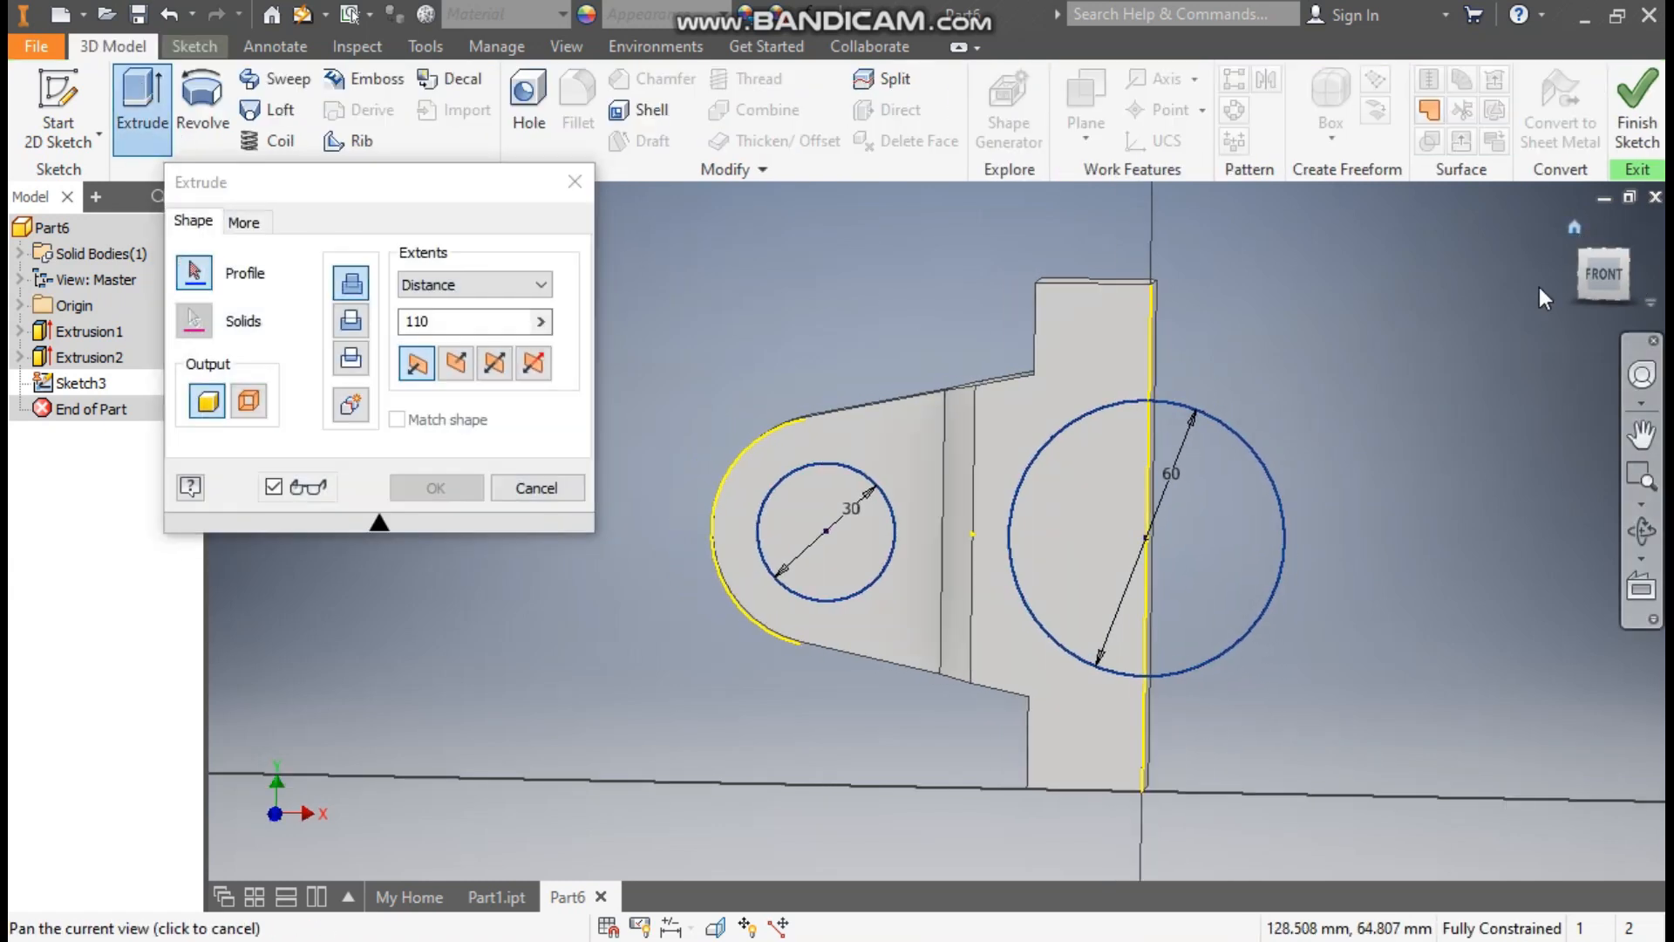
left_click(353, 325)
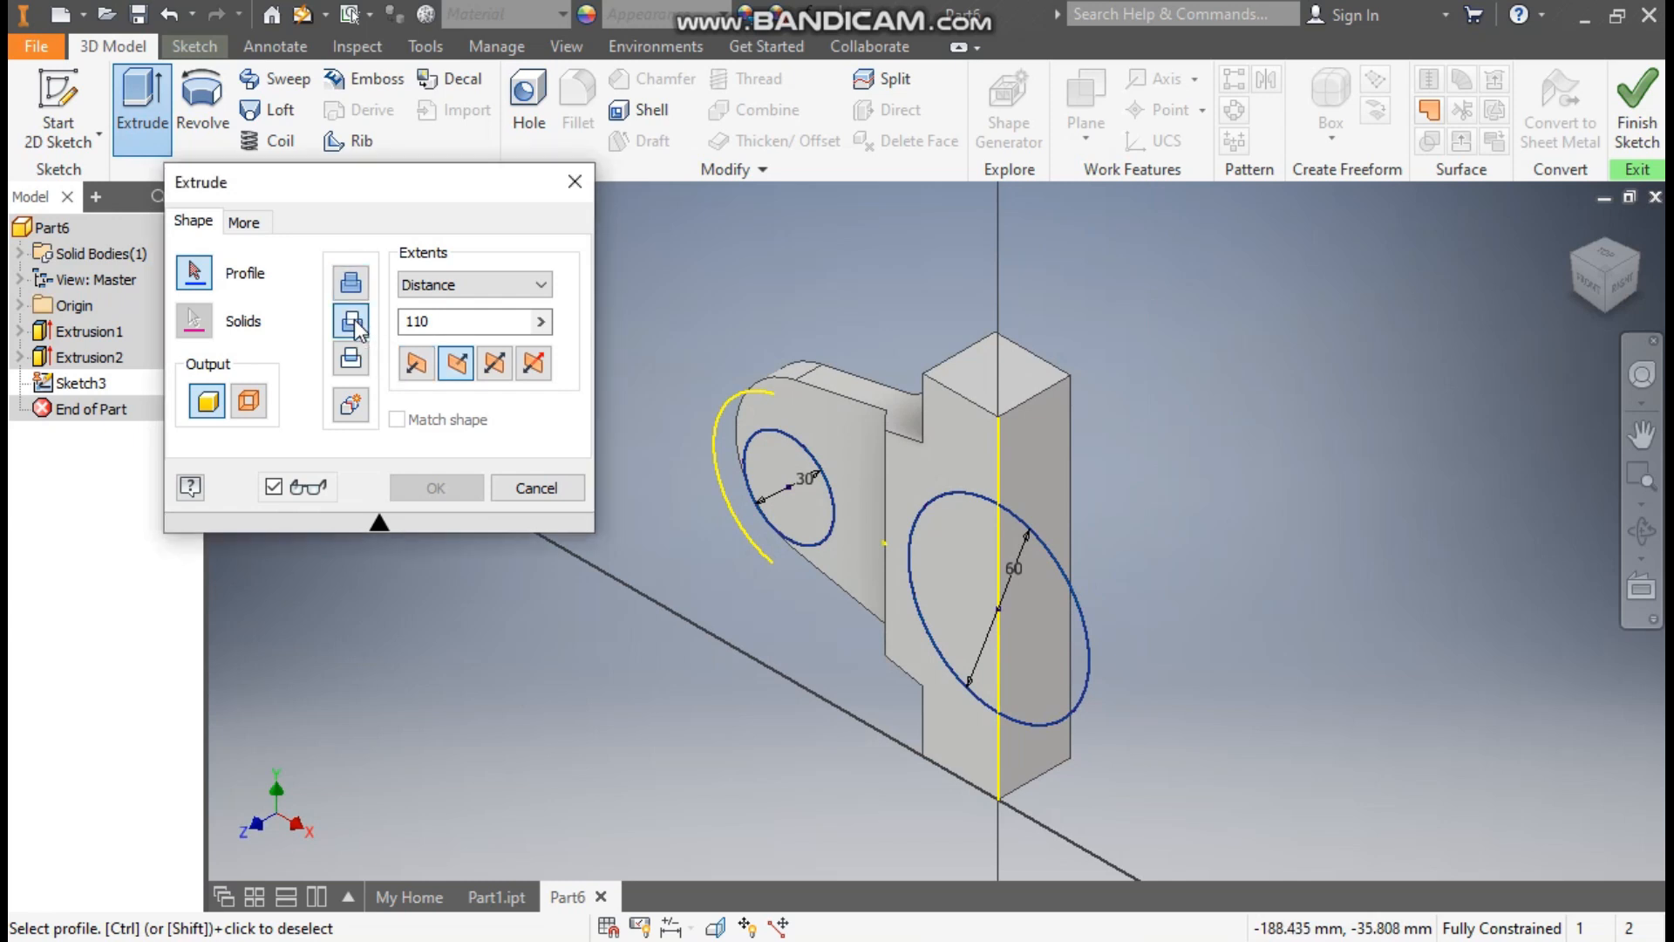
left_click(473, 282)
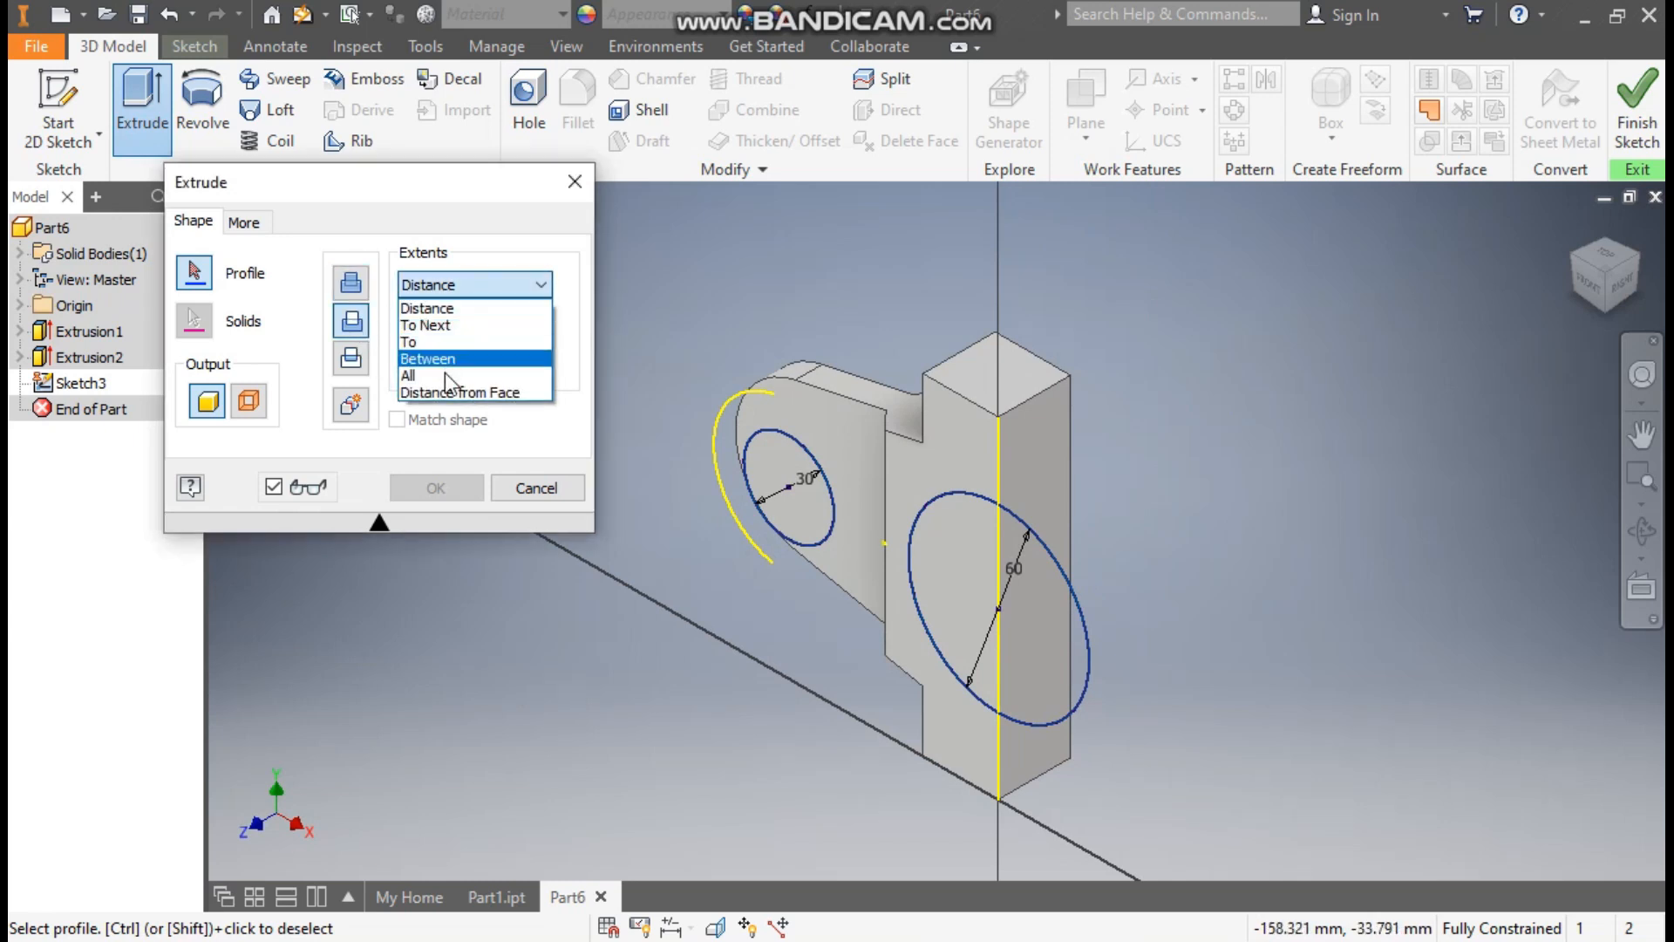
left_click(444, 375)
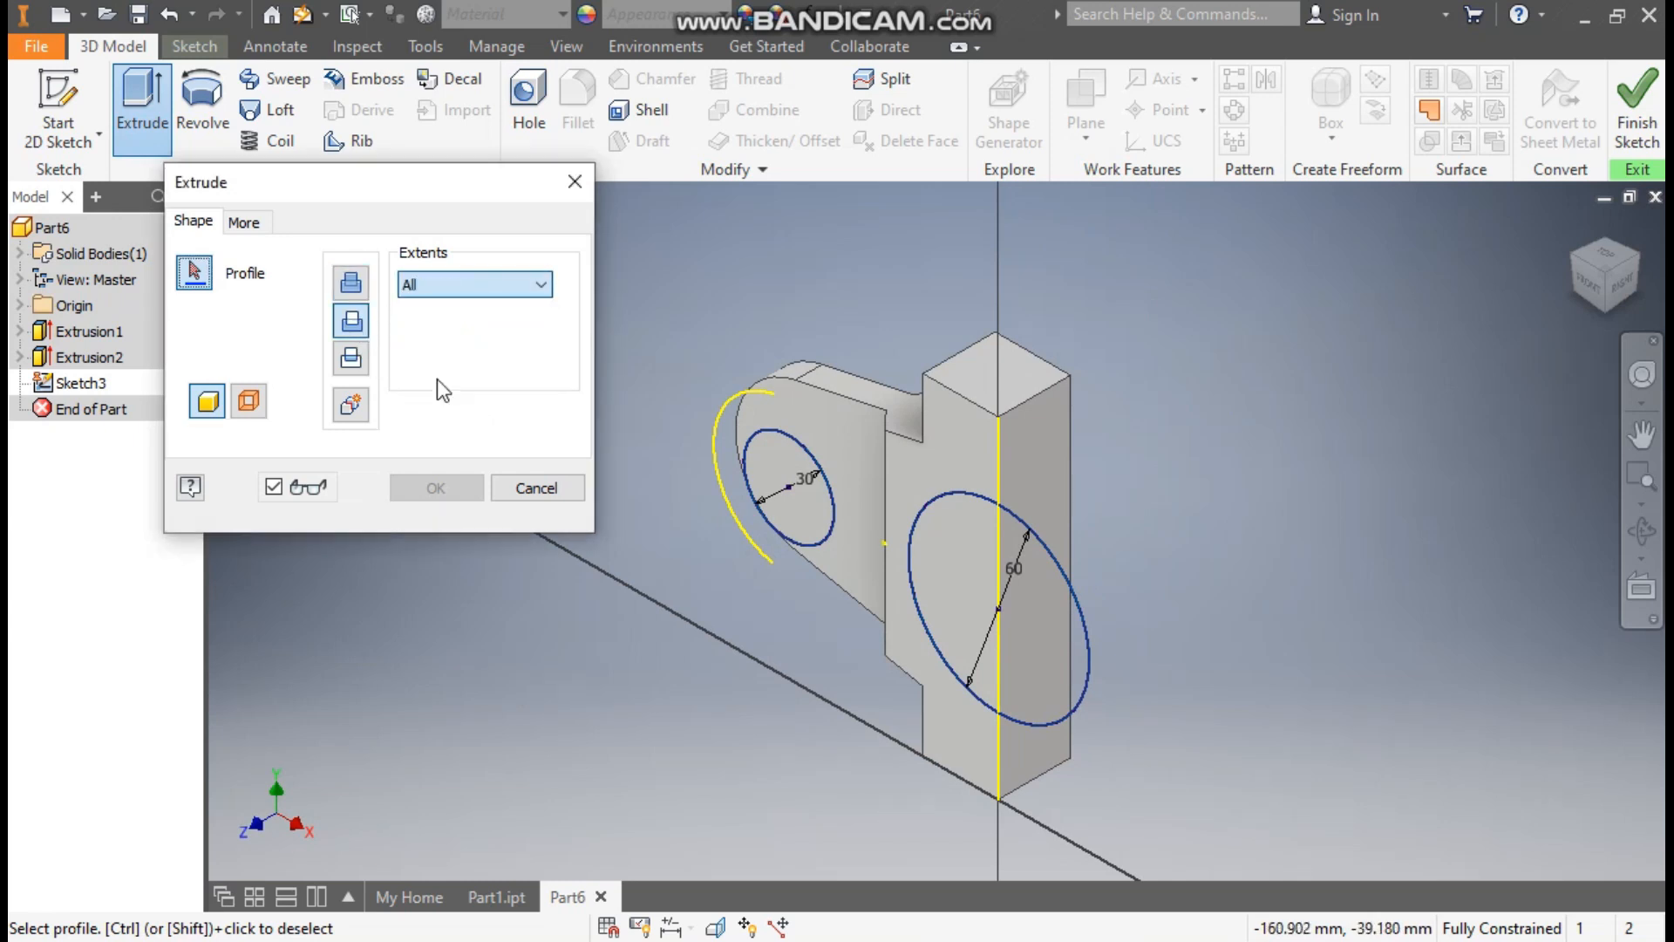
left_click(794, 474)
left_click(1019, 605)
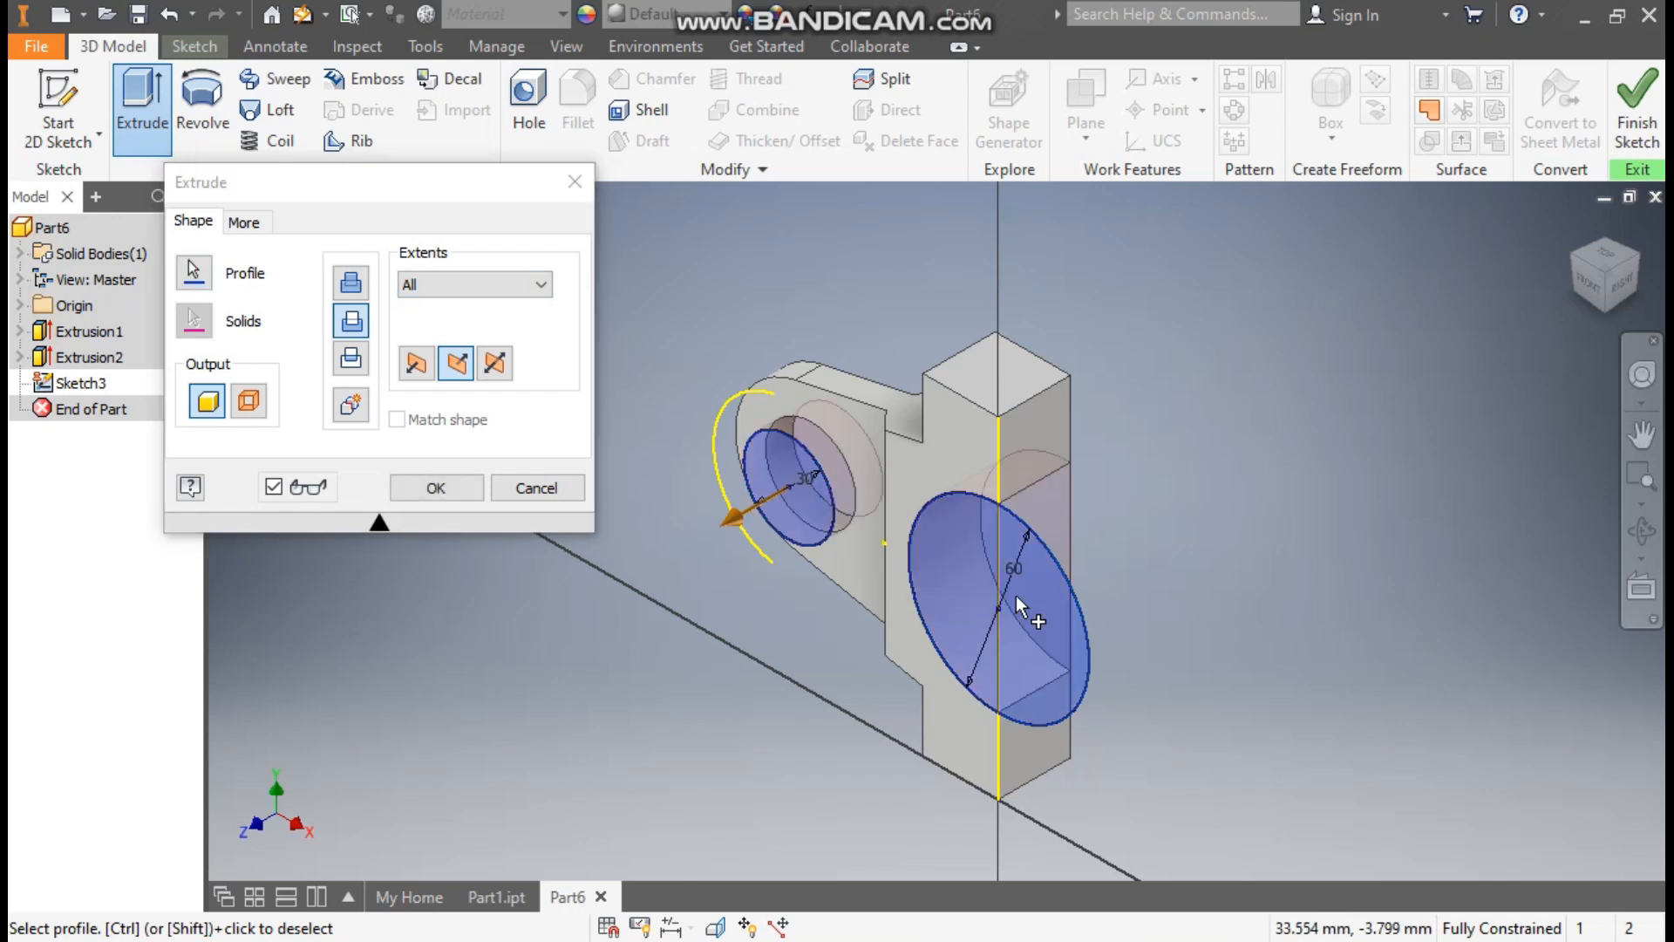
left_click(421, 491)
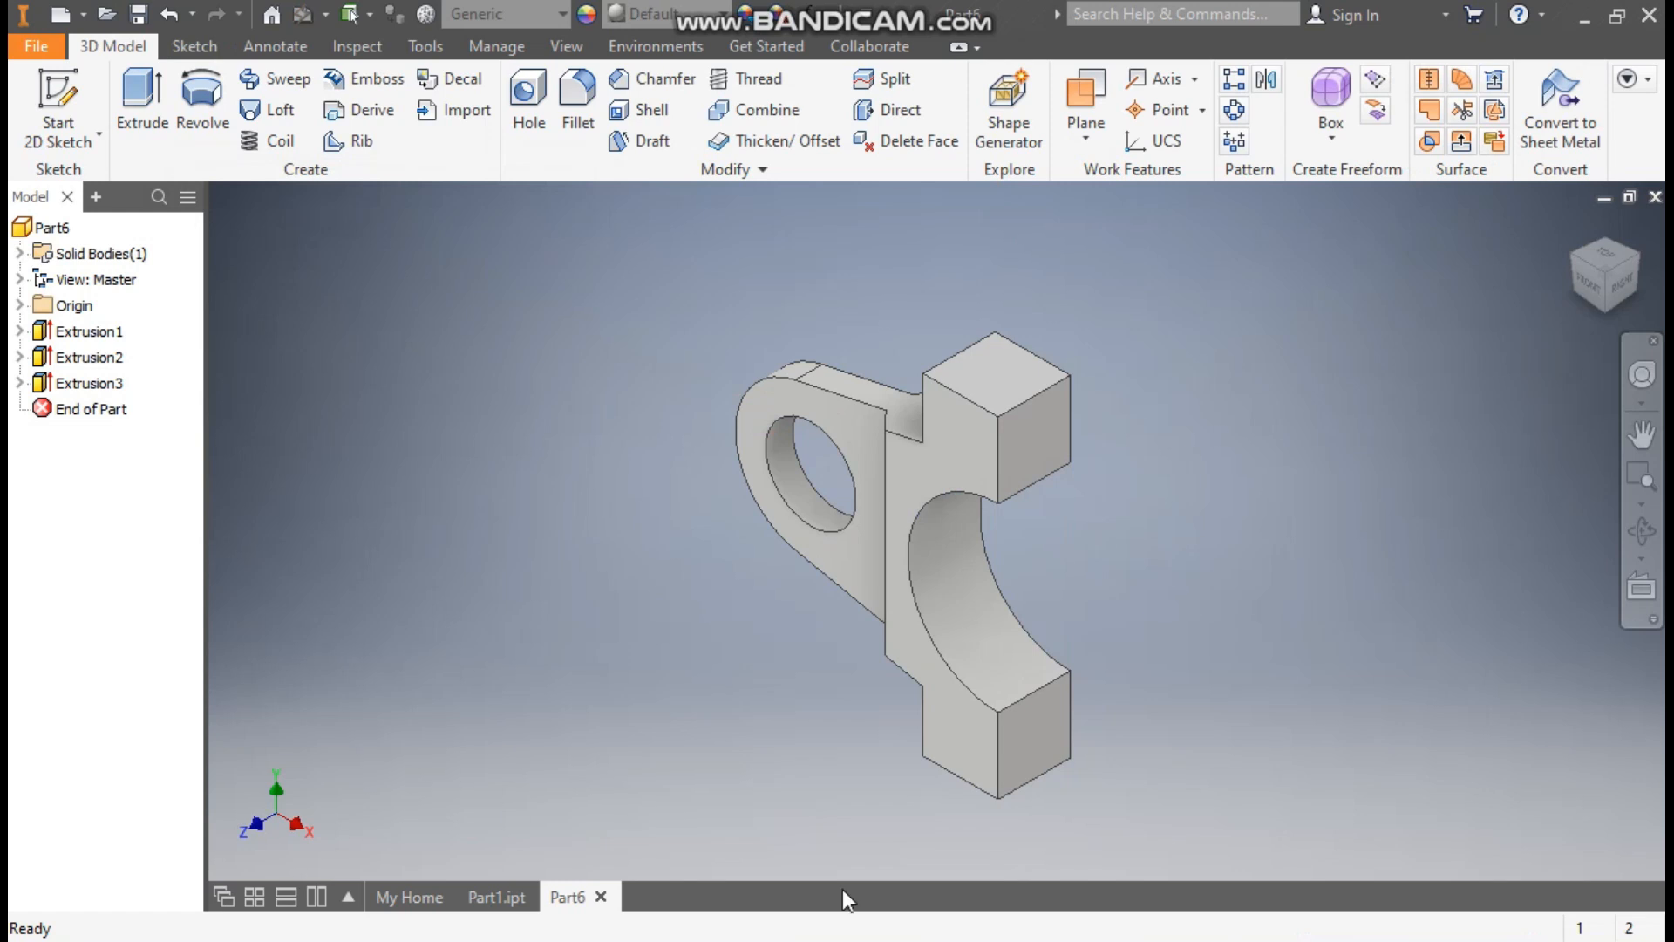
- Start a sketch on the thick block's front face and project the semicircular cutout's edge into it
left_click(944, 440)
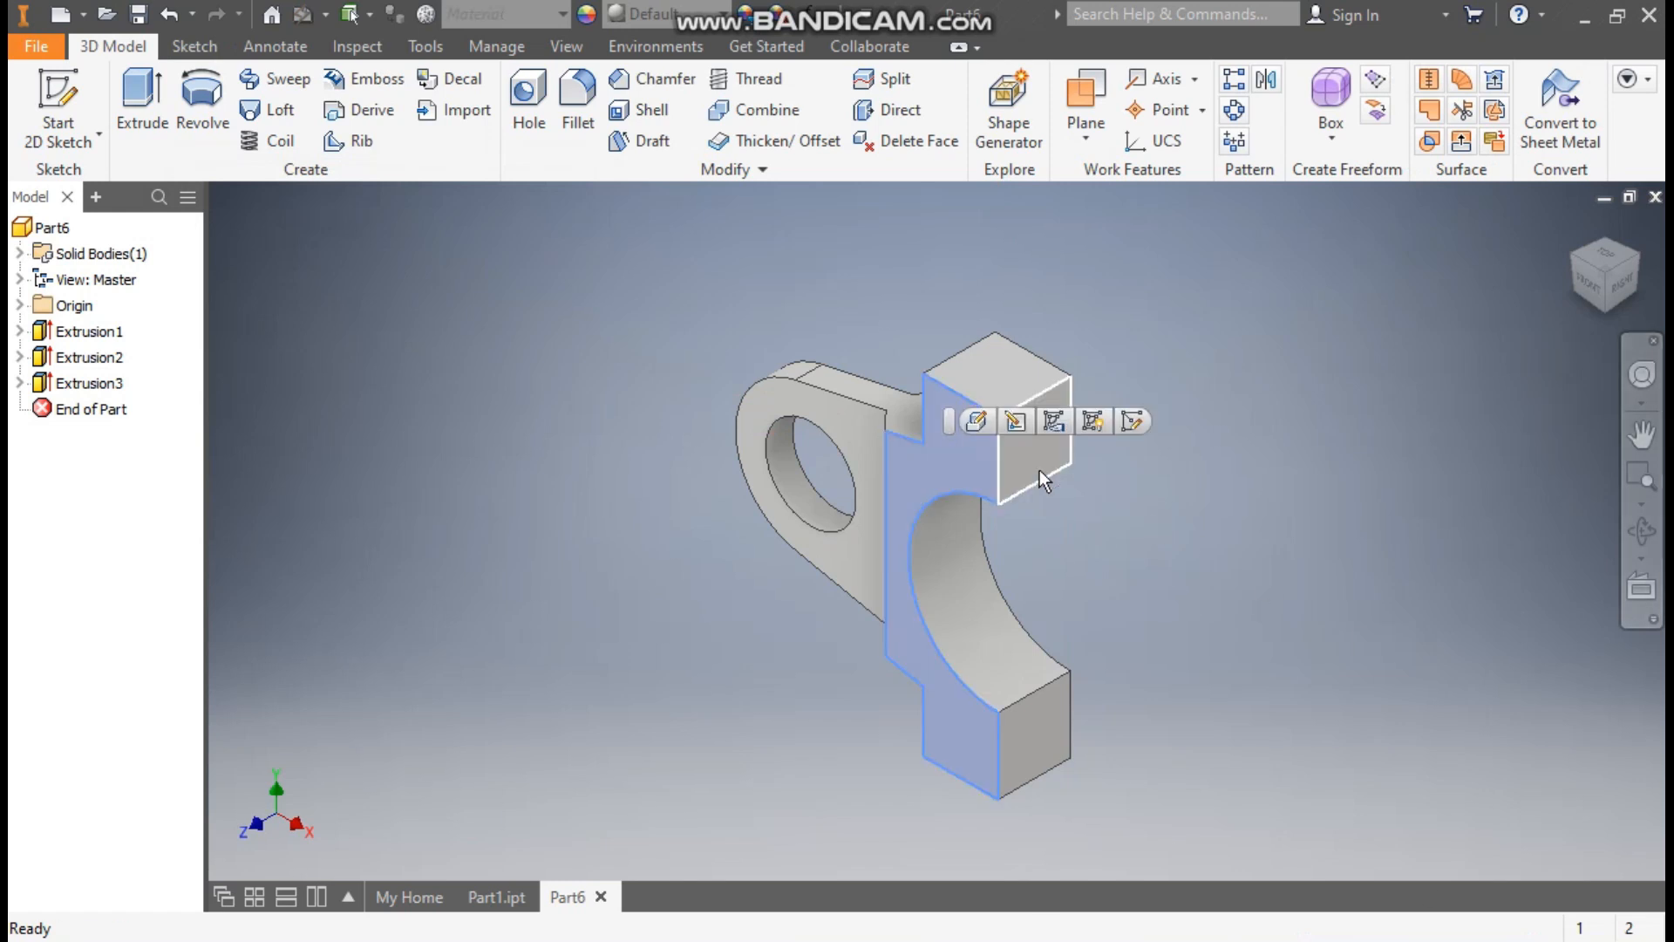
left_click(1130, 425)
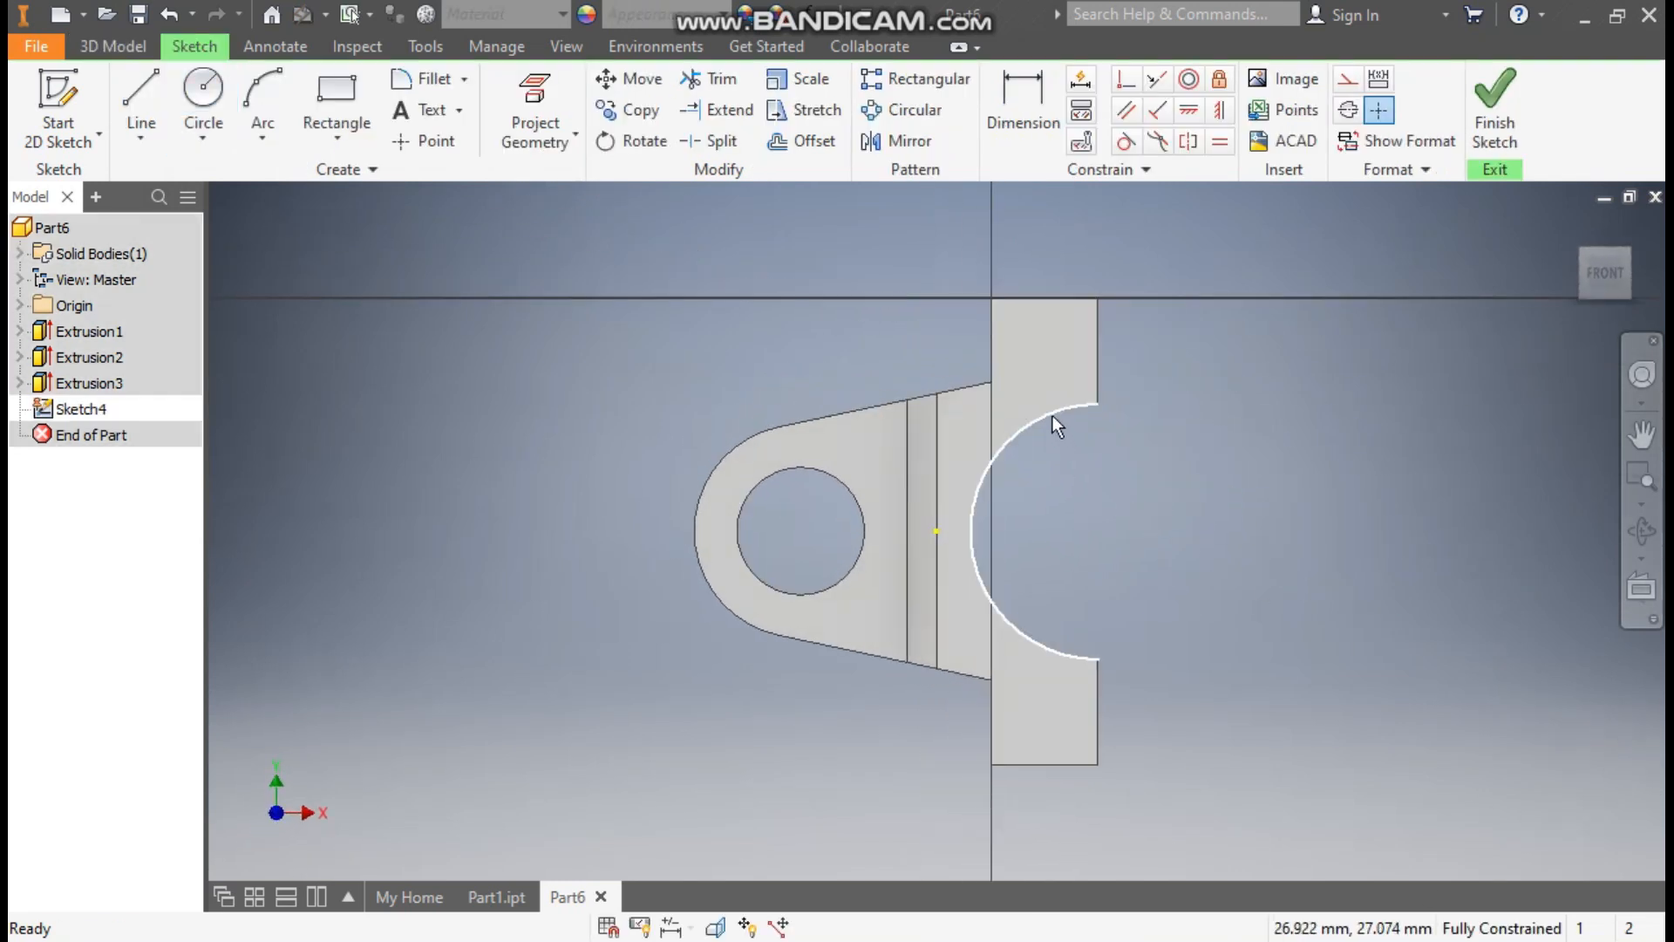
left_click(1053, 417)
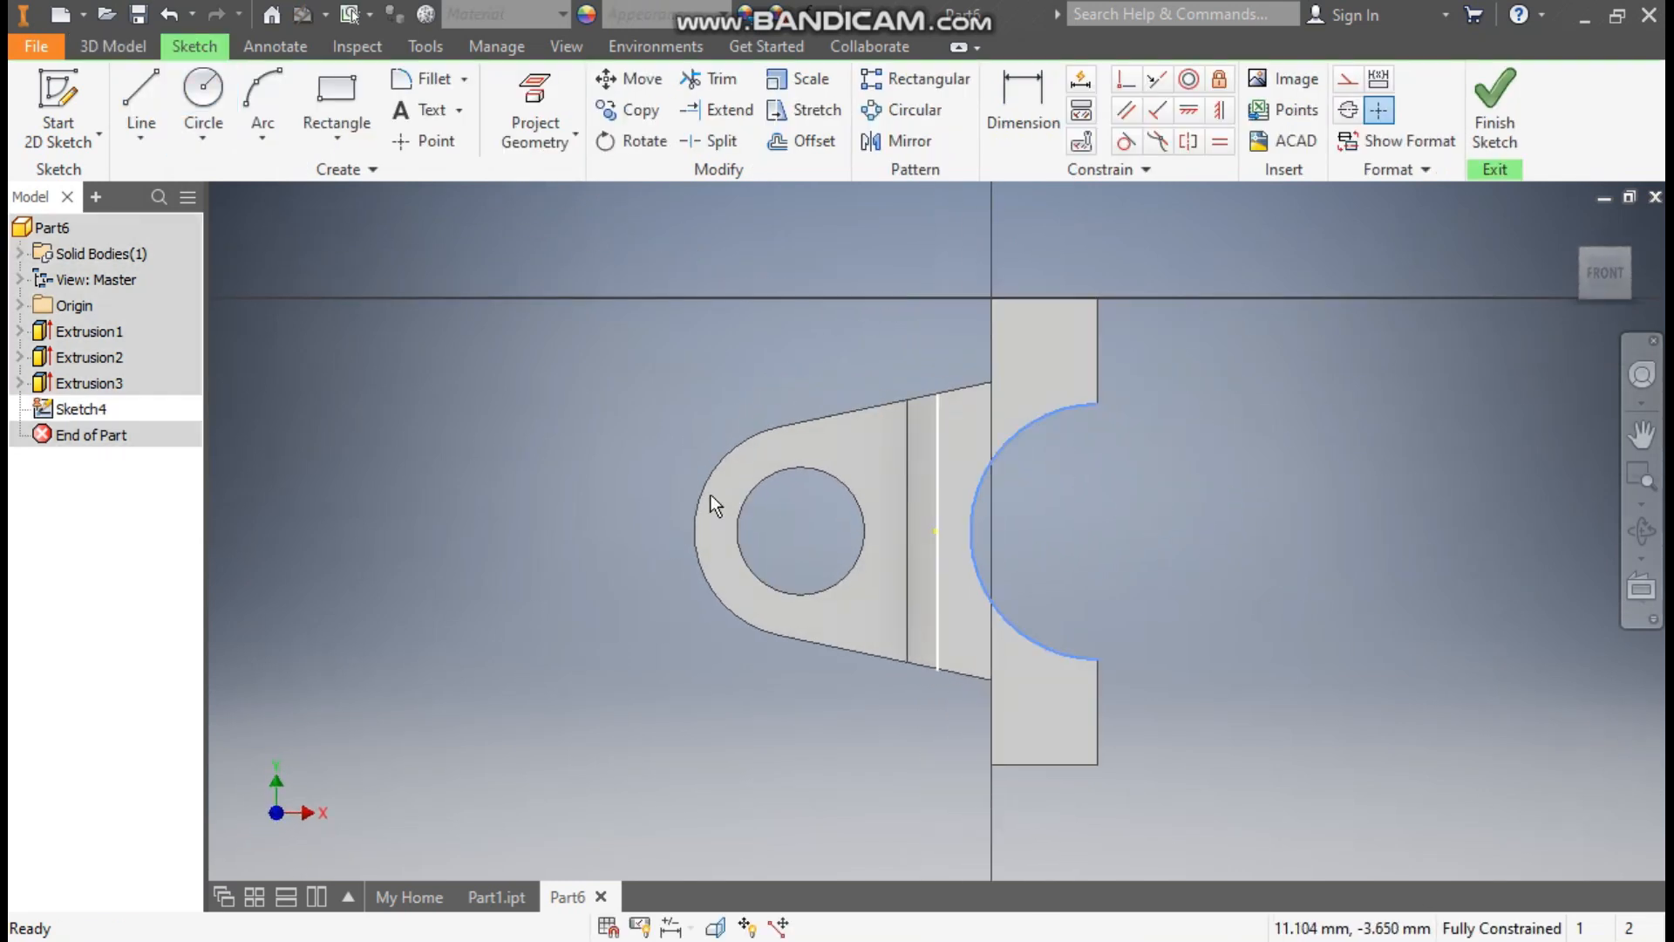
left_click(529, 102)
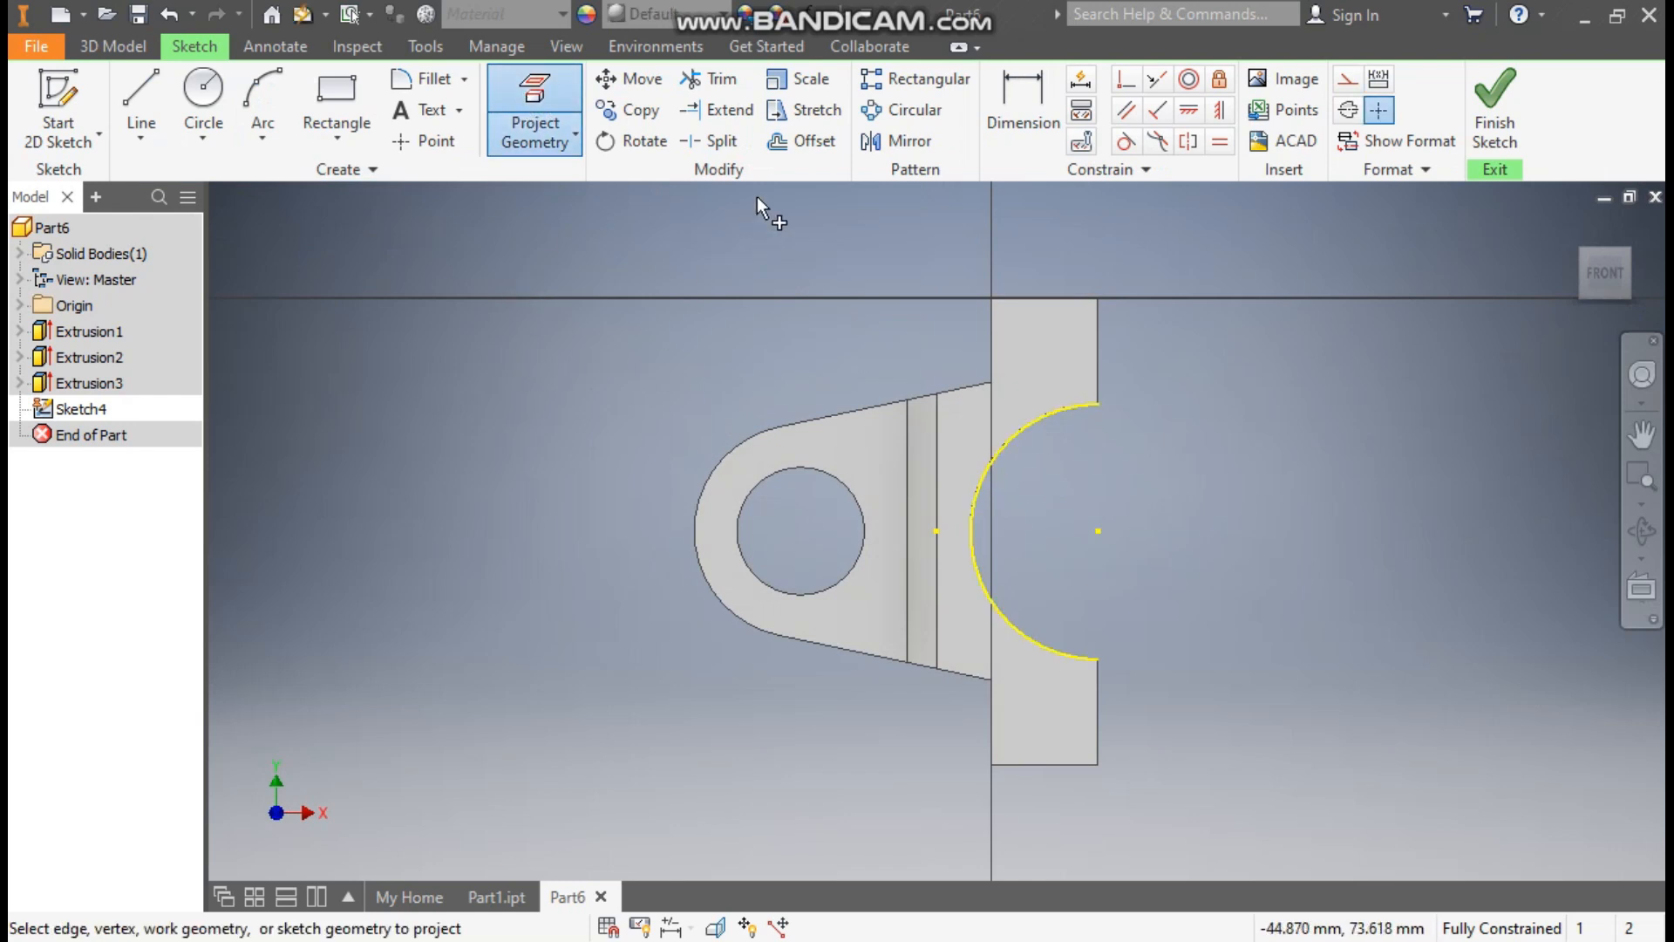
- Offset the projected semicircular arc outward into the block by 2.5 mm
left_click(798, 141)
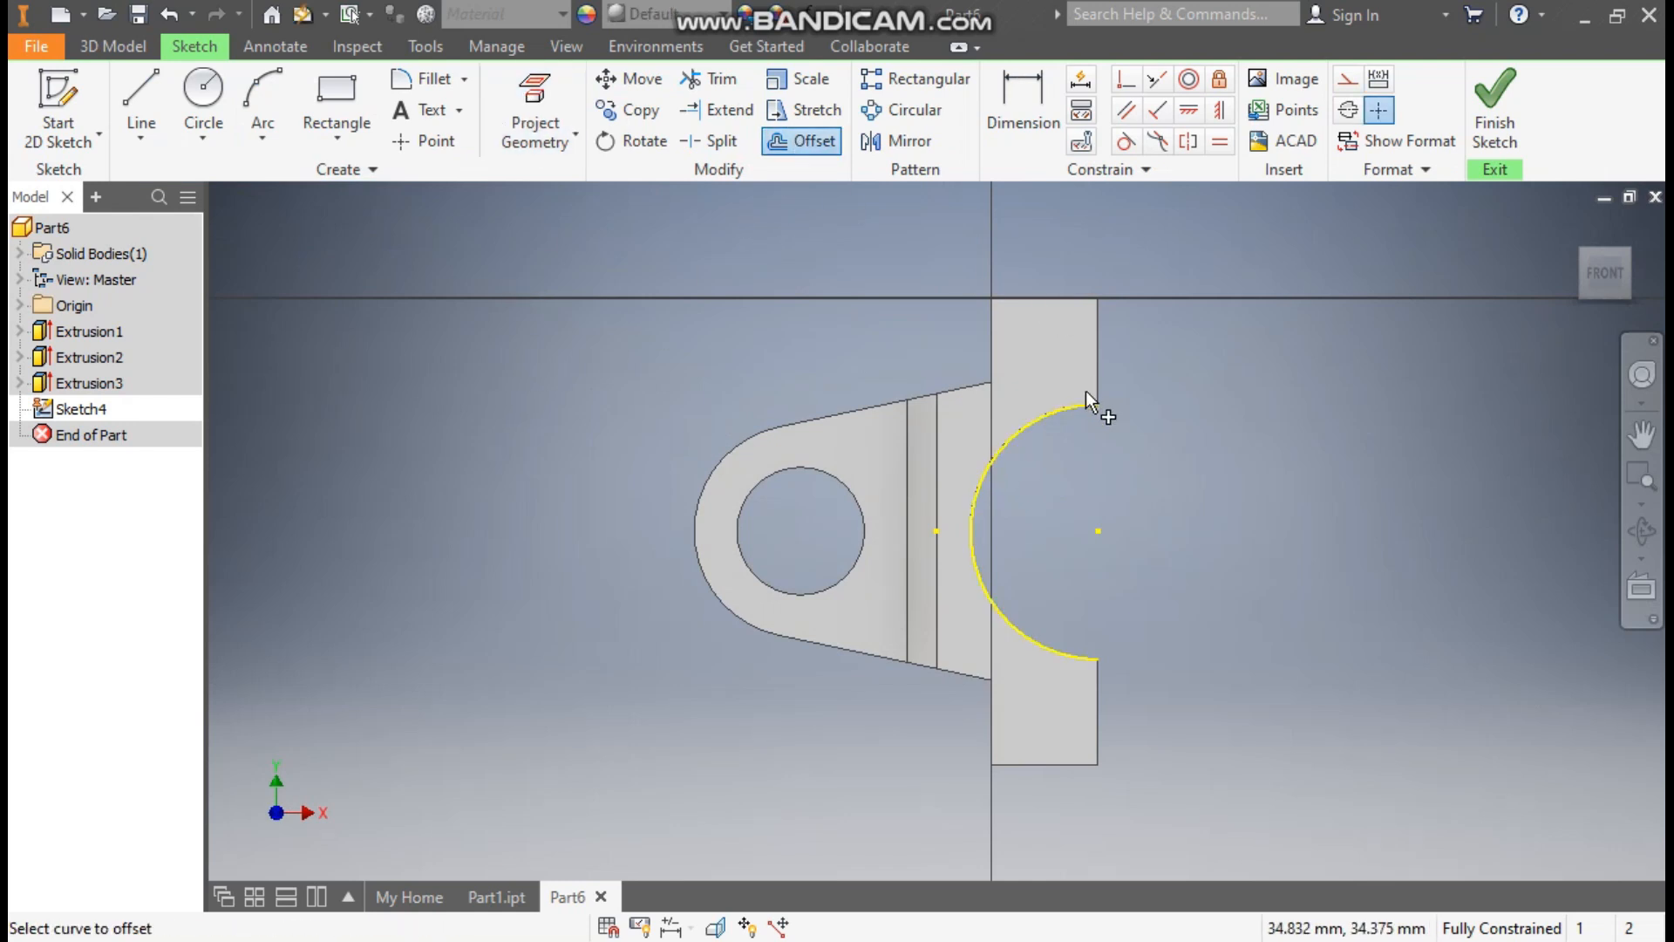
left_click(1063, 411)
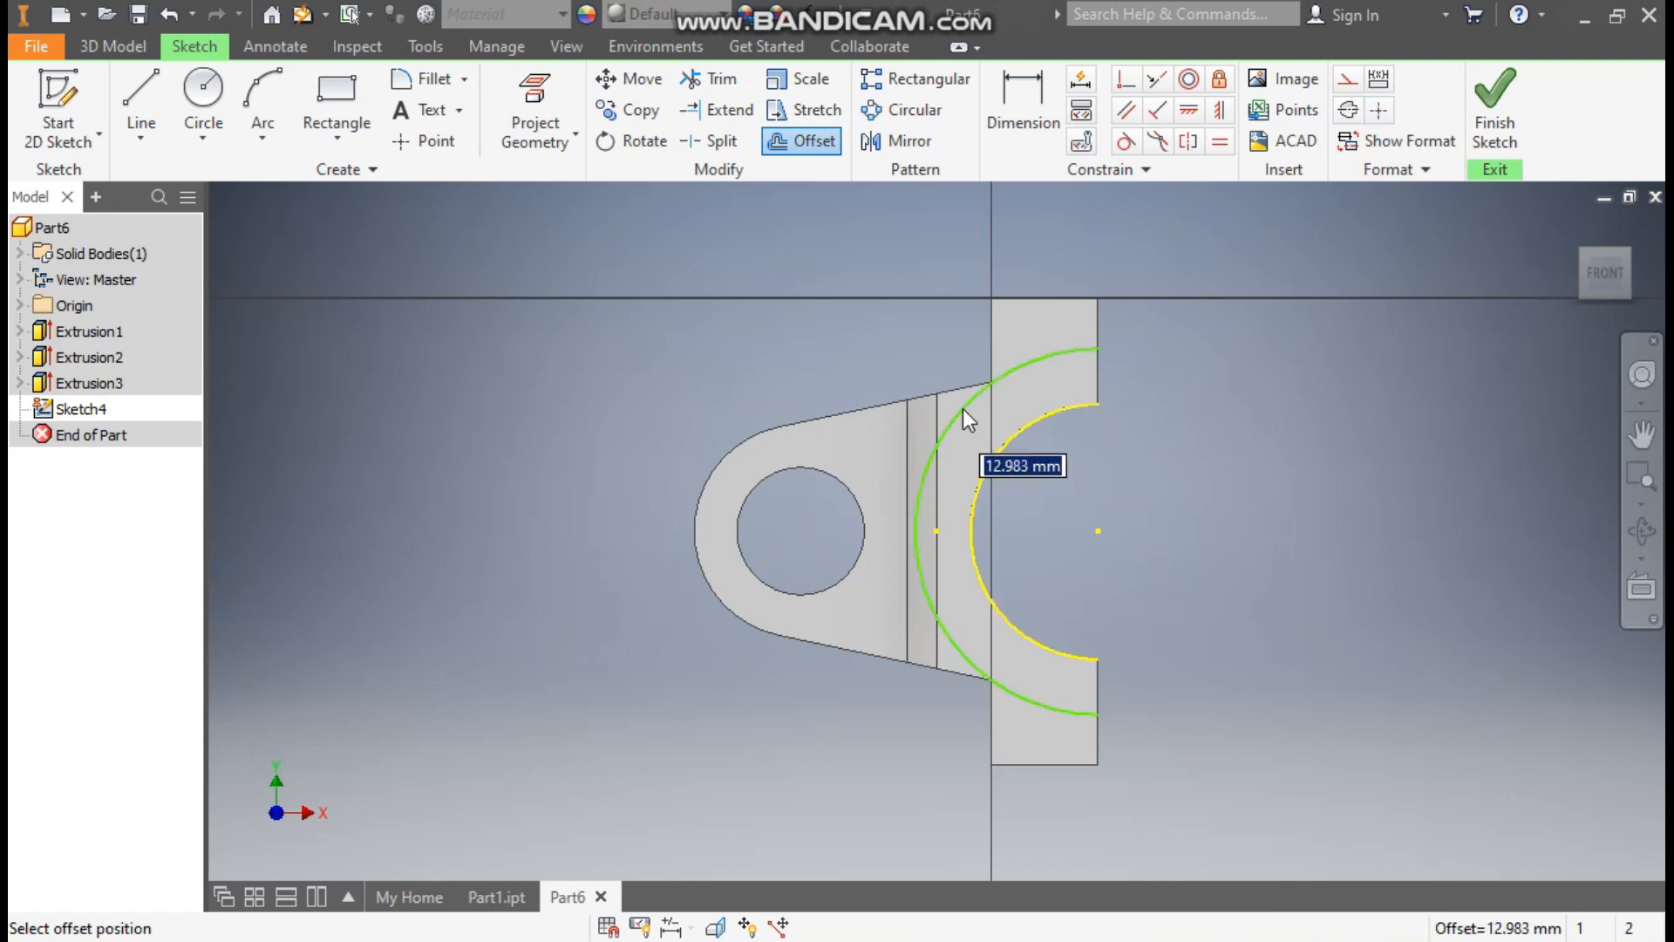
type("2.5")
key("Return")
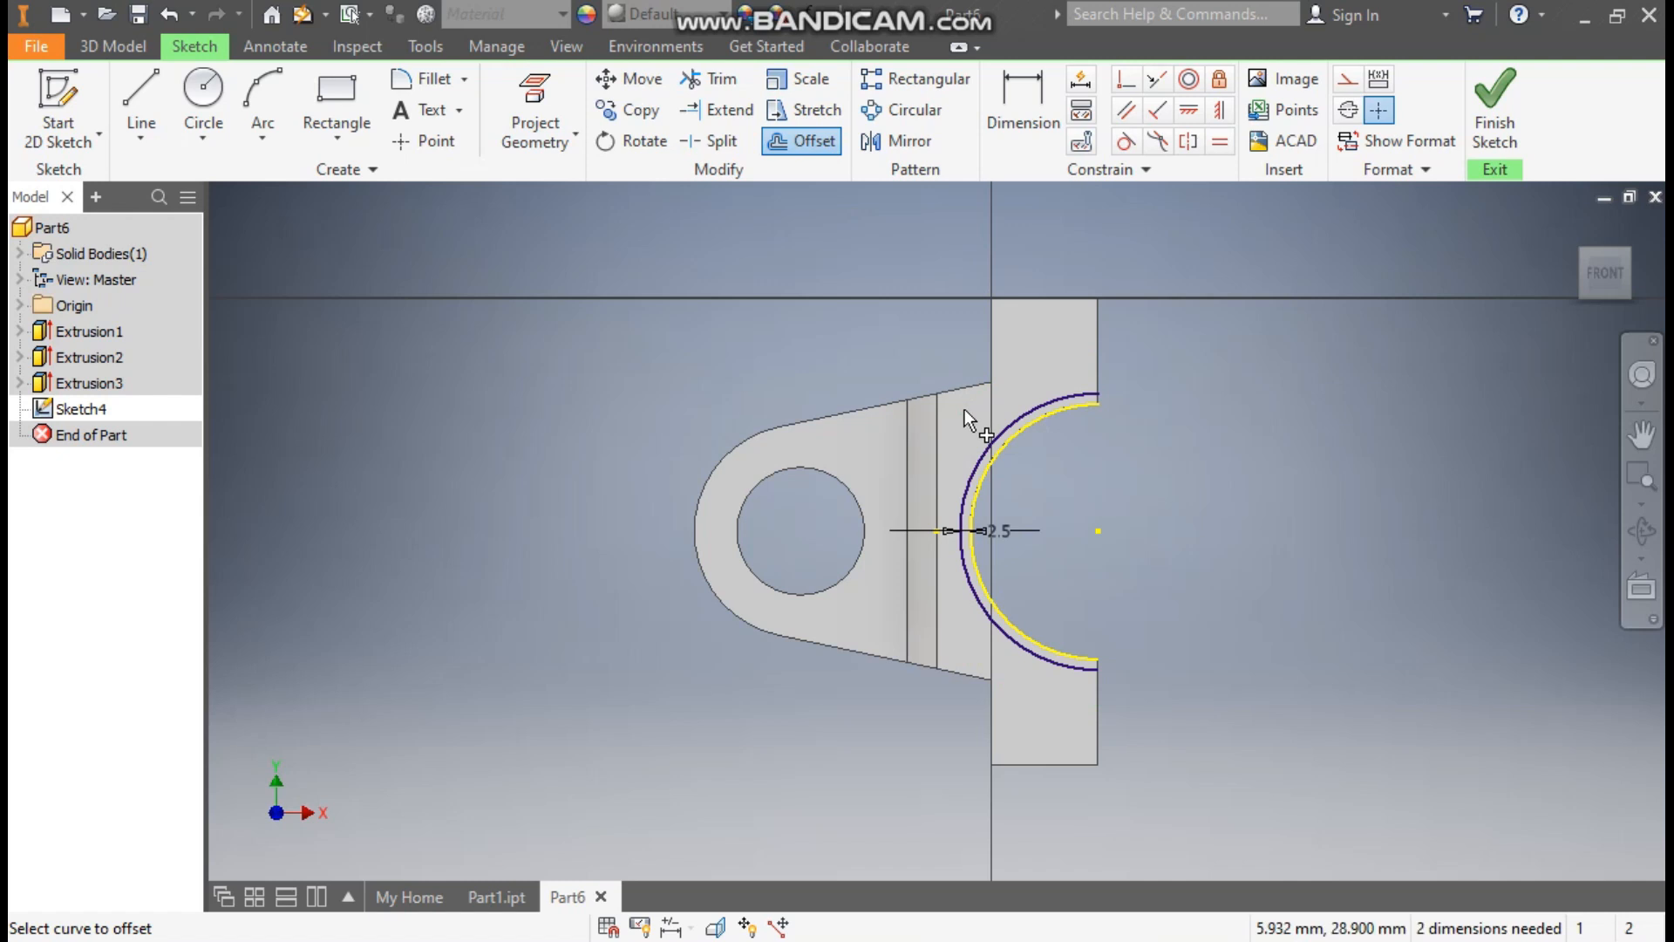
- Close the band between the projected and offset arcs with a short vertical line at each end
left_click(155, 92)
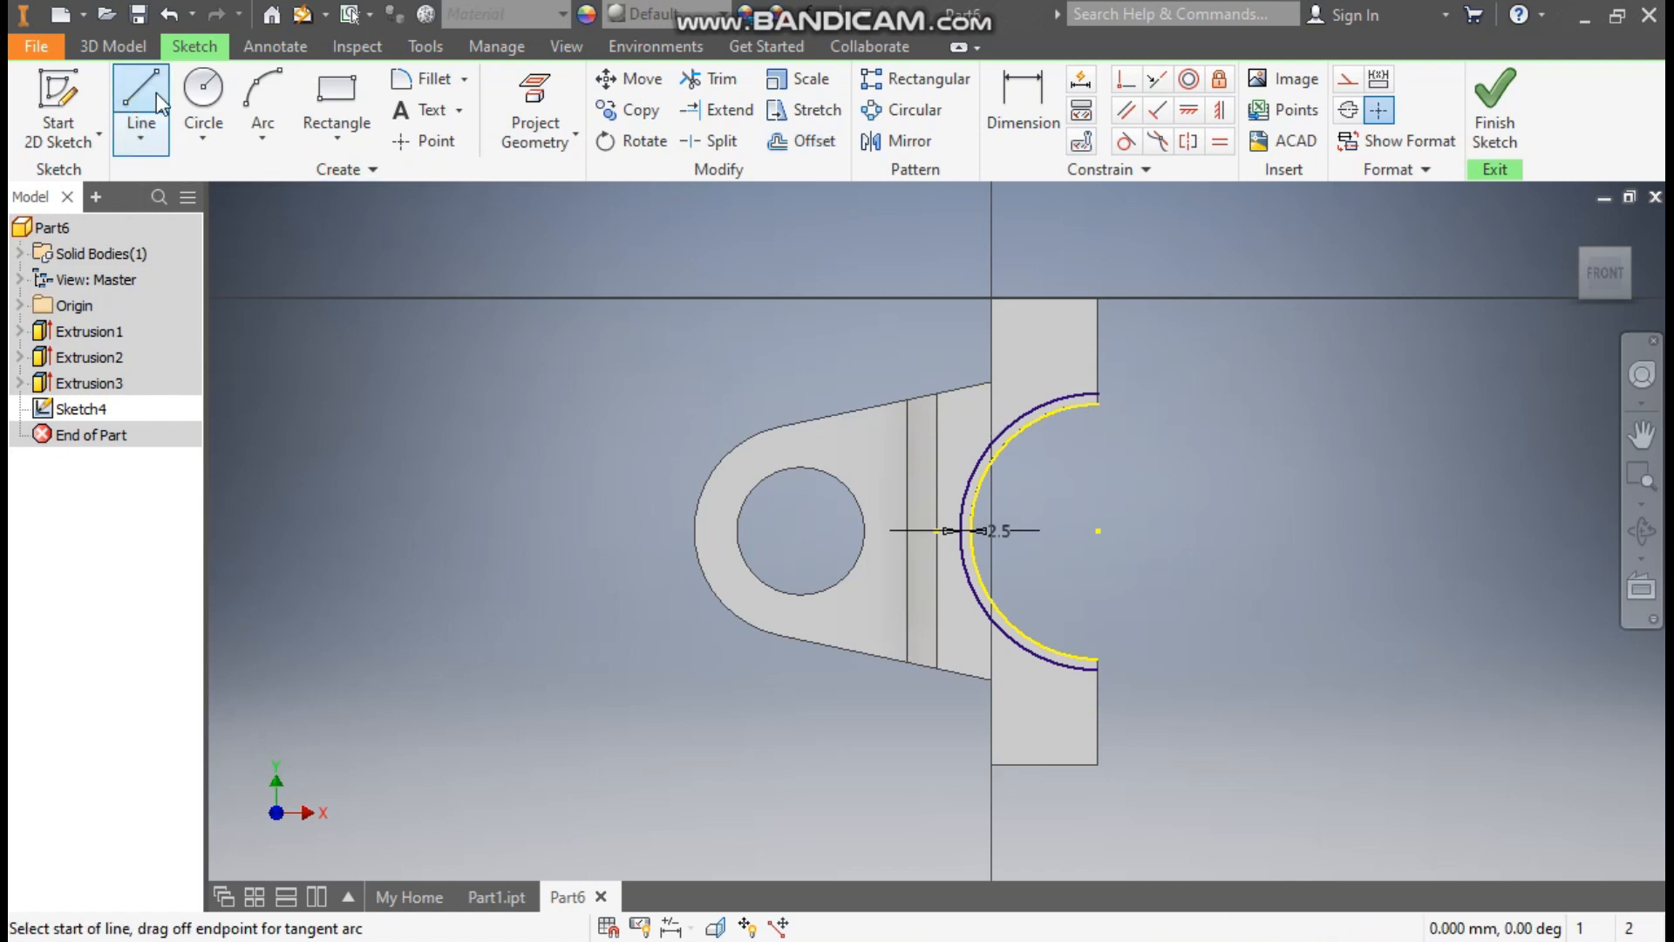
scroll(1099, 396, "down", 3)
left_click(1105, 416)
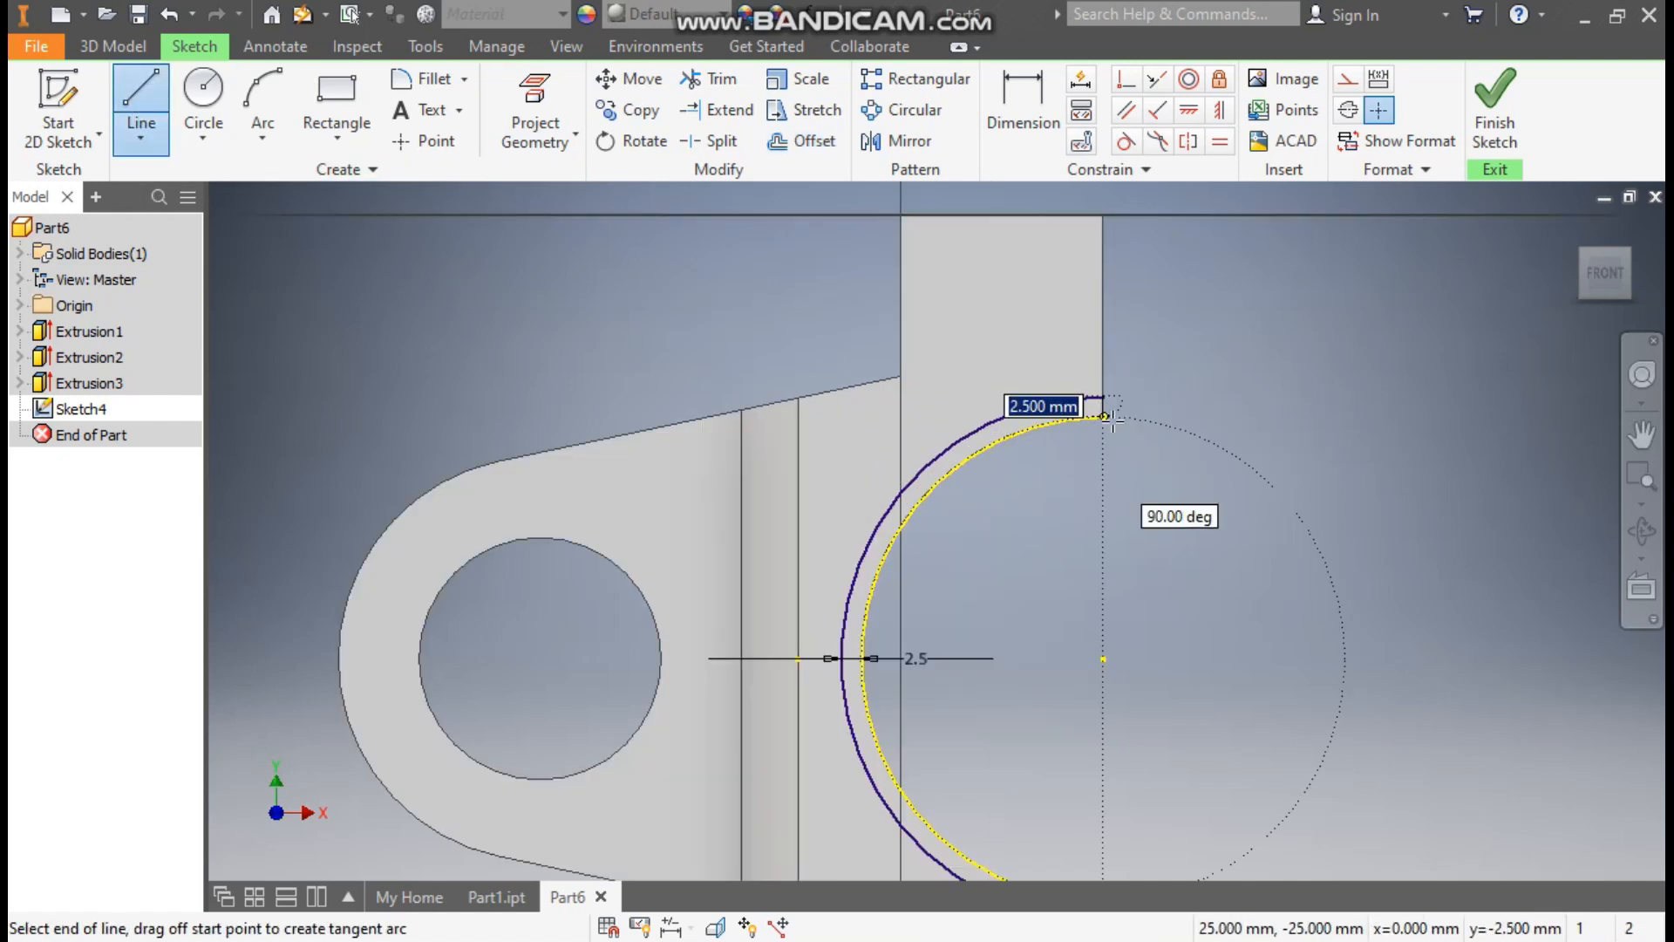
left_click(1104, 416)
scroll(985, 319, "up", 2)
scroll(1024, 683, "down", 5)
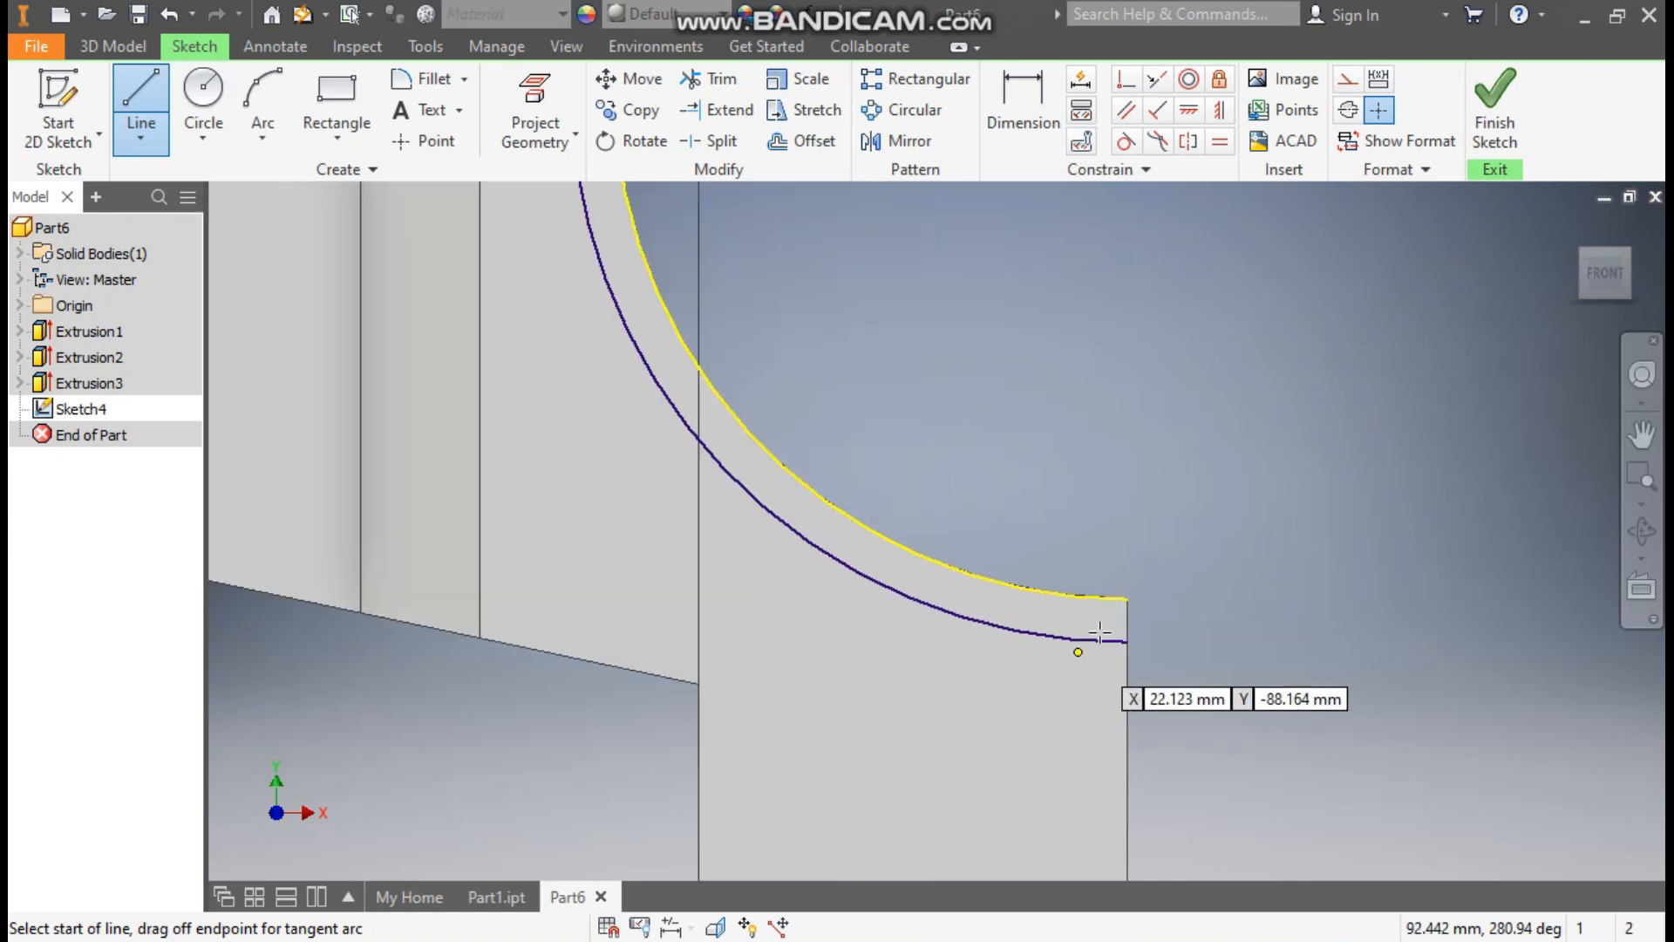
left_click(1126, 641)
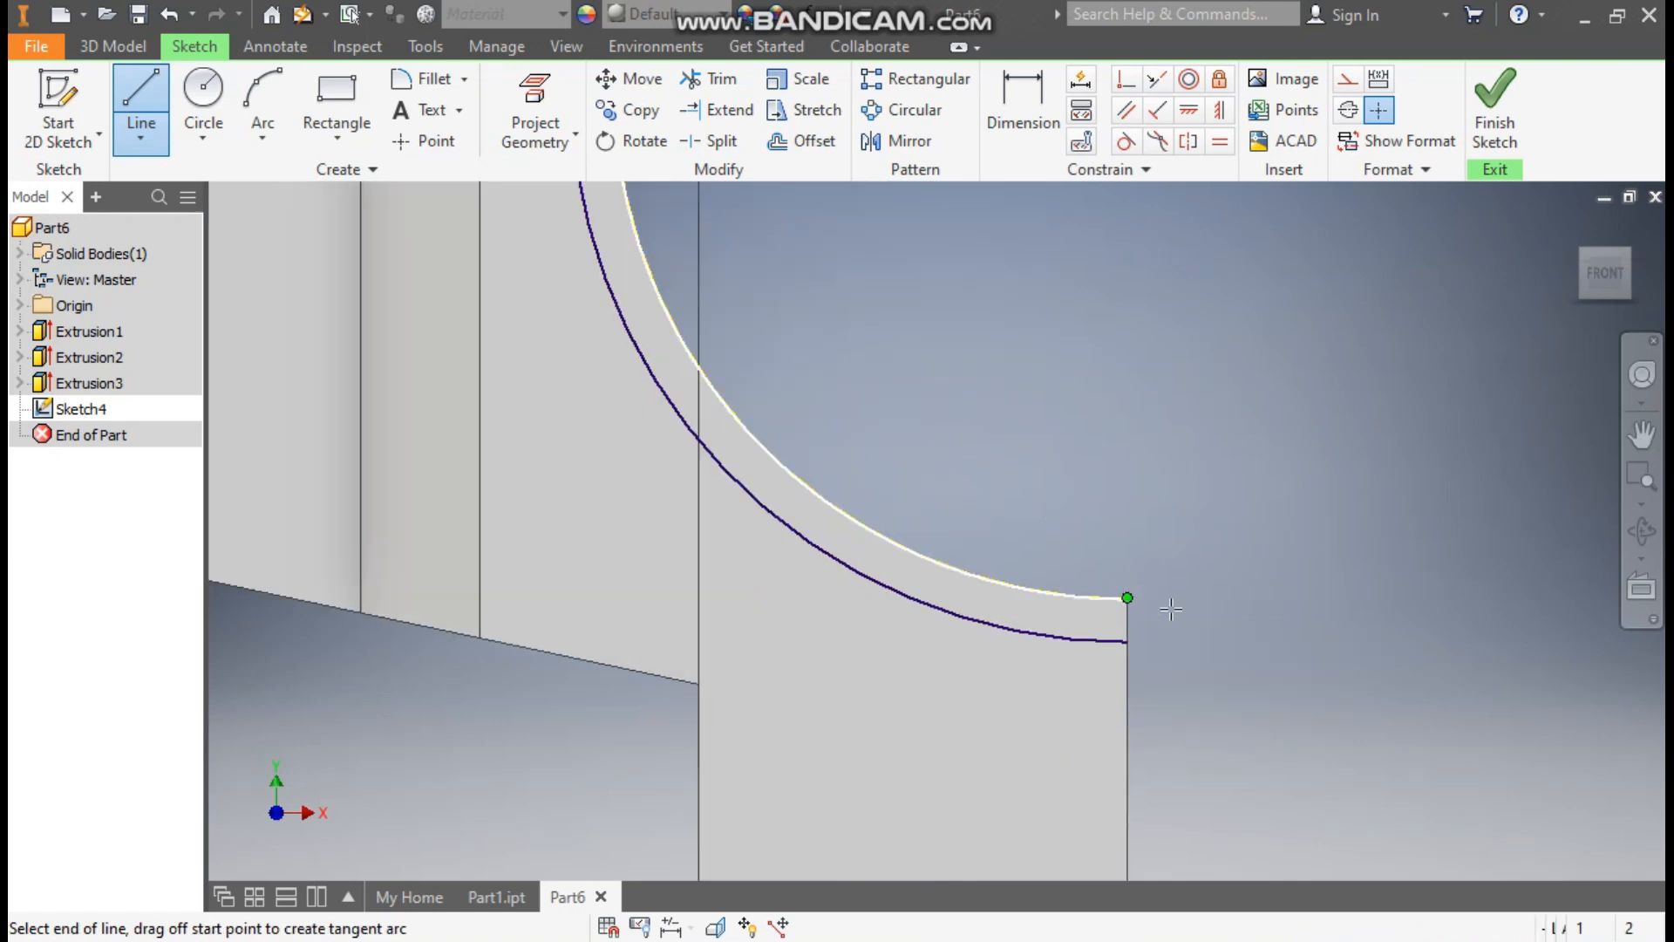
left_click(1126, 643)
scroll(1134, 641, "up", 3)
scroll(1312, 654, "down", 5)
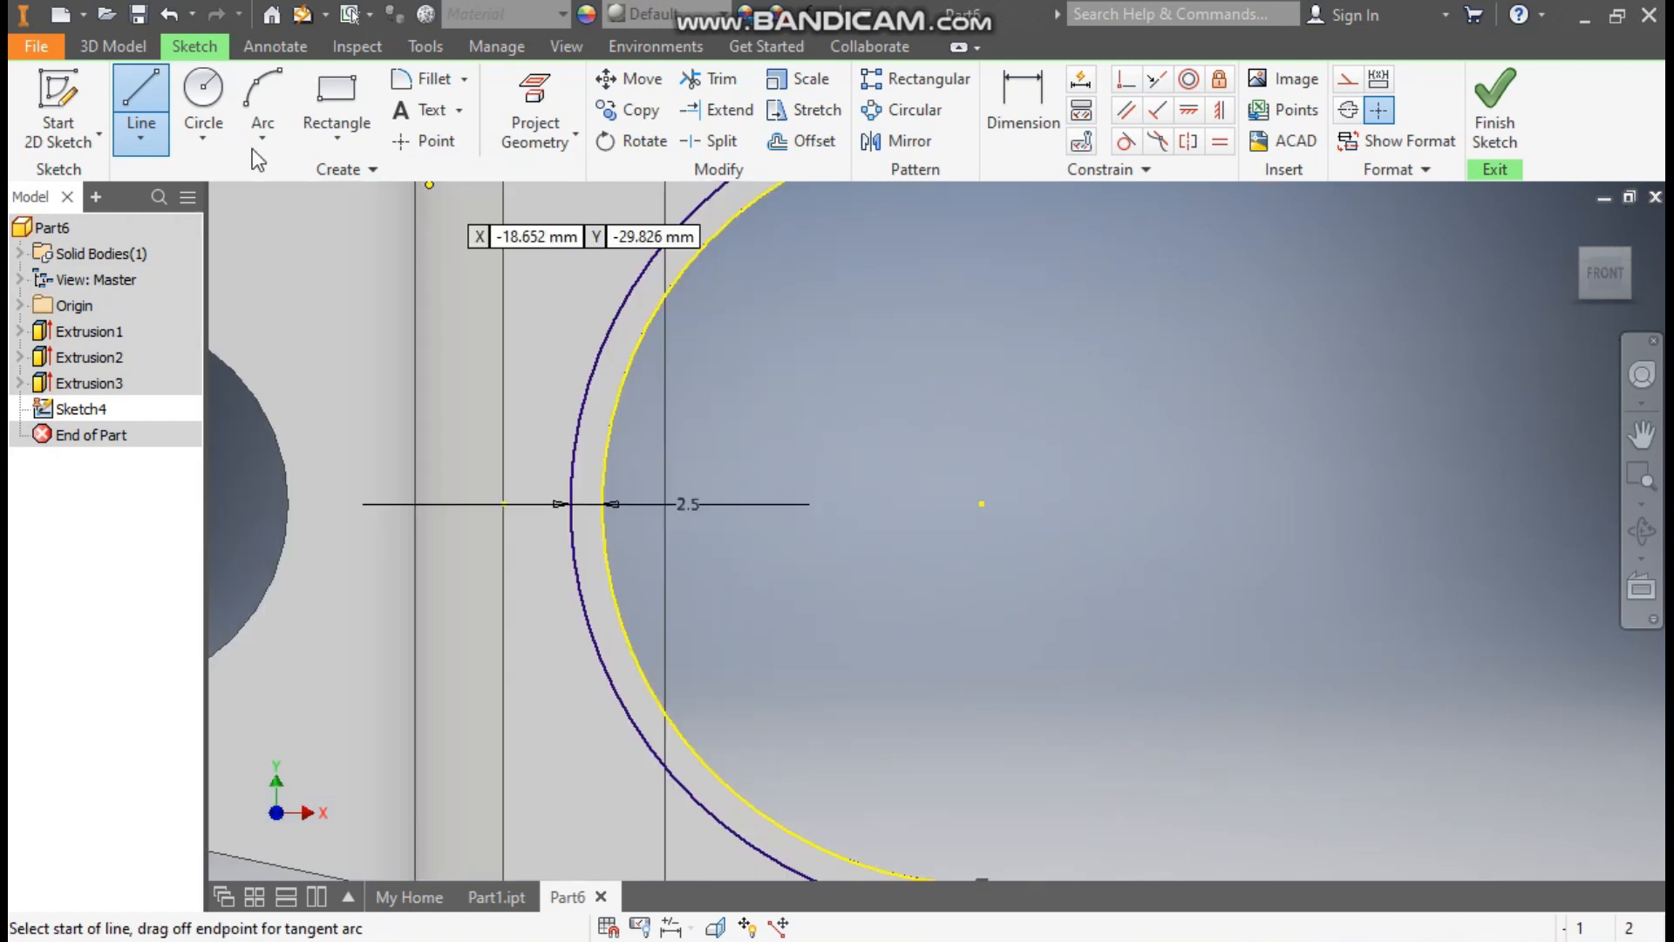
key("Escape")
- Extrude the semicircular band asymmetrically, 3 mm in one direction and 27 mm in the other, joined to the body
left_click(112, 46)
left_click(142, 100)
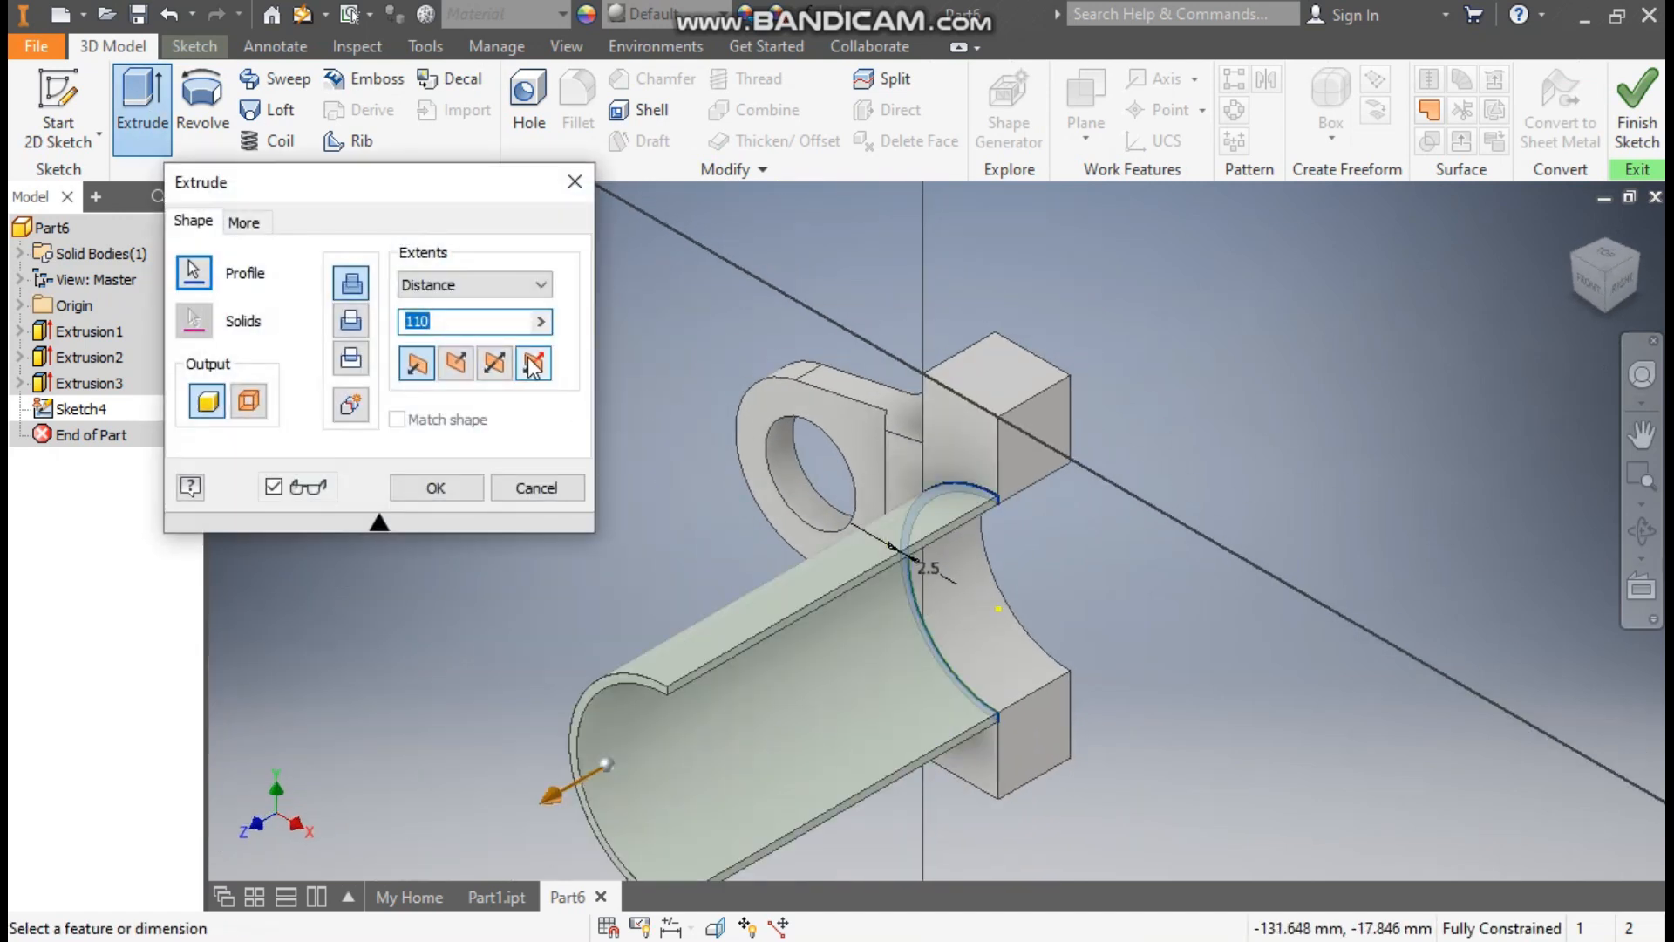
left_click(532, 365)
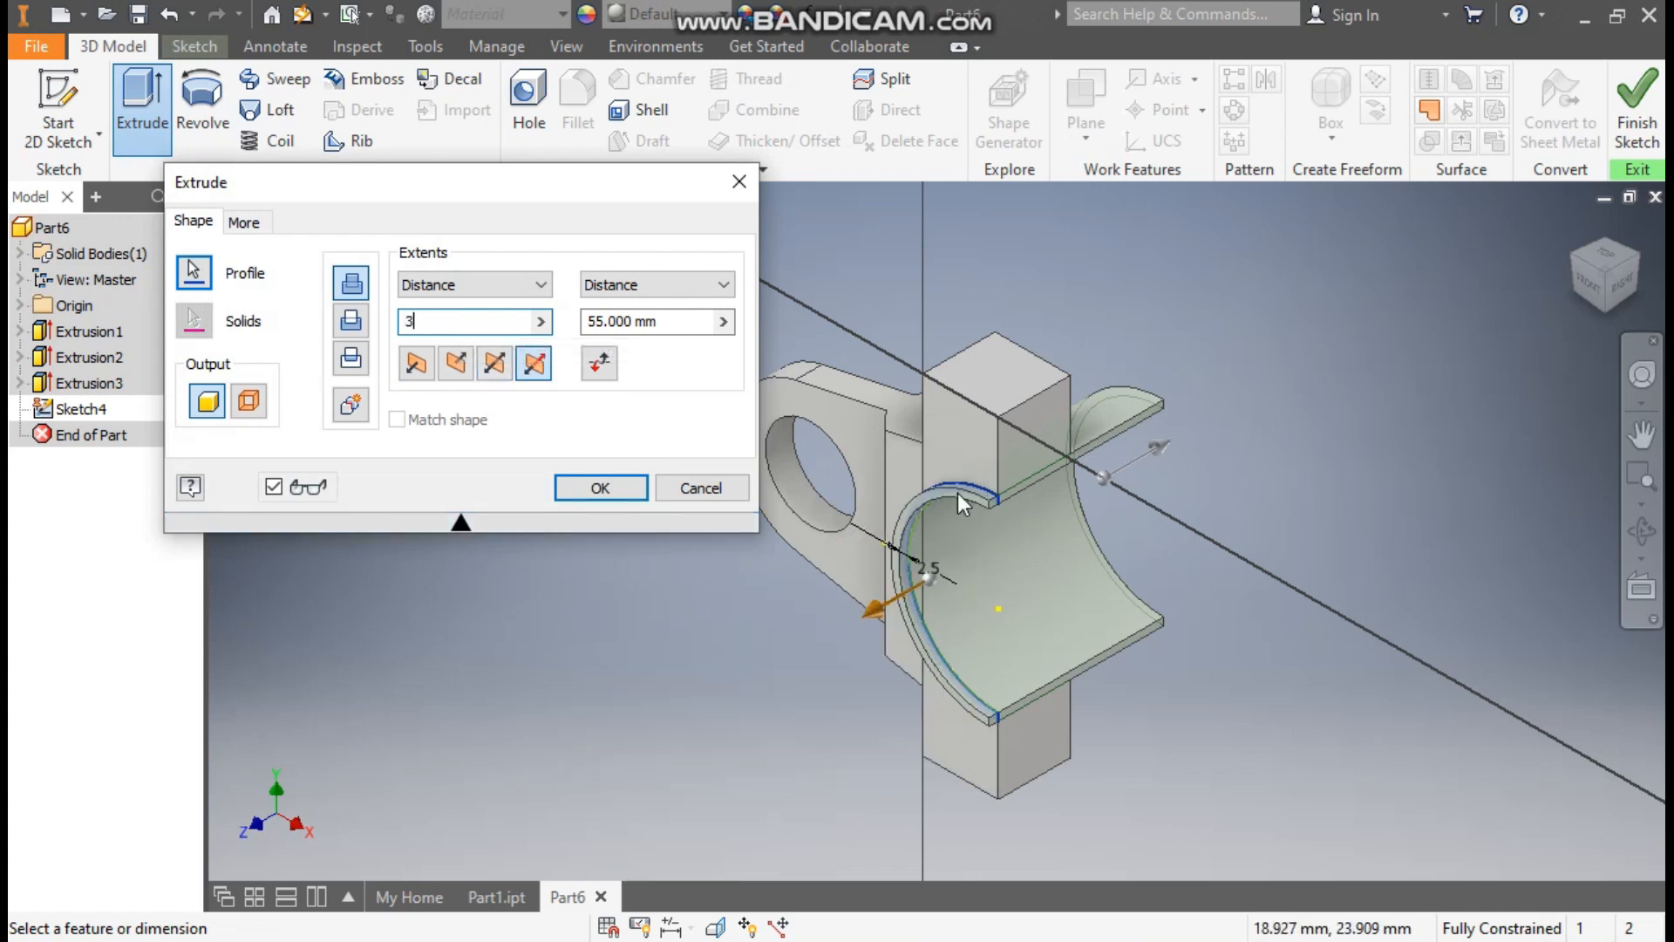
left_click_drag(671, 321, 547, 321)
type("27")
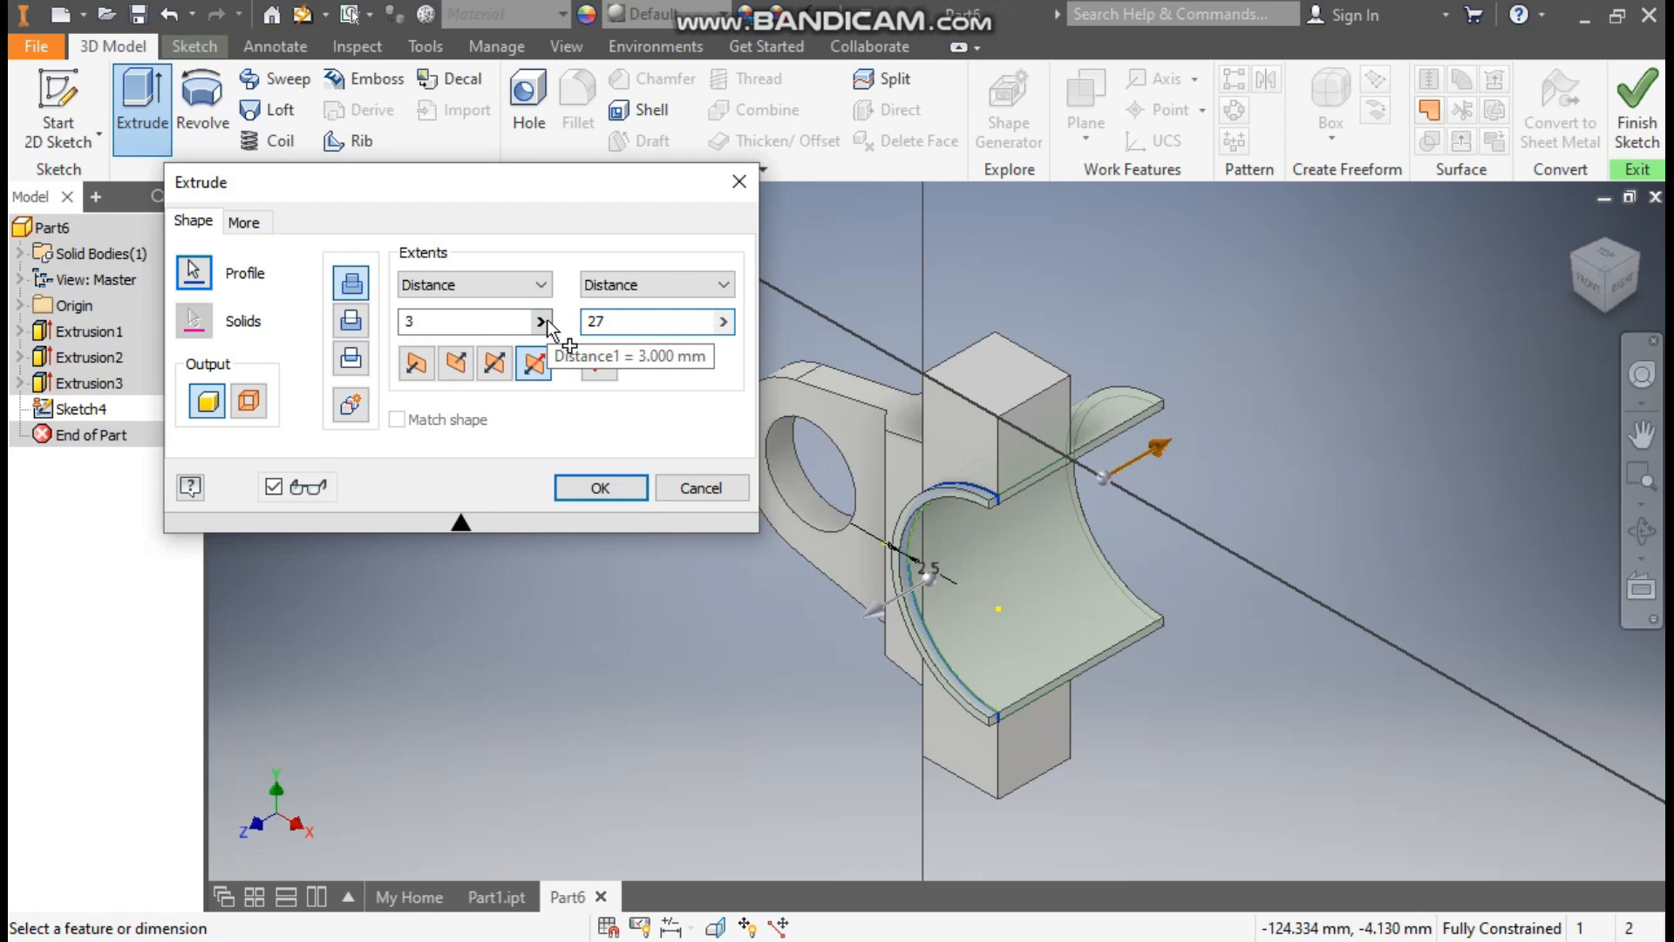
left_click(600, 488)
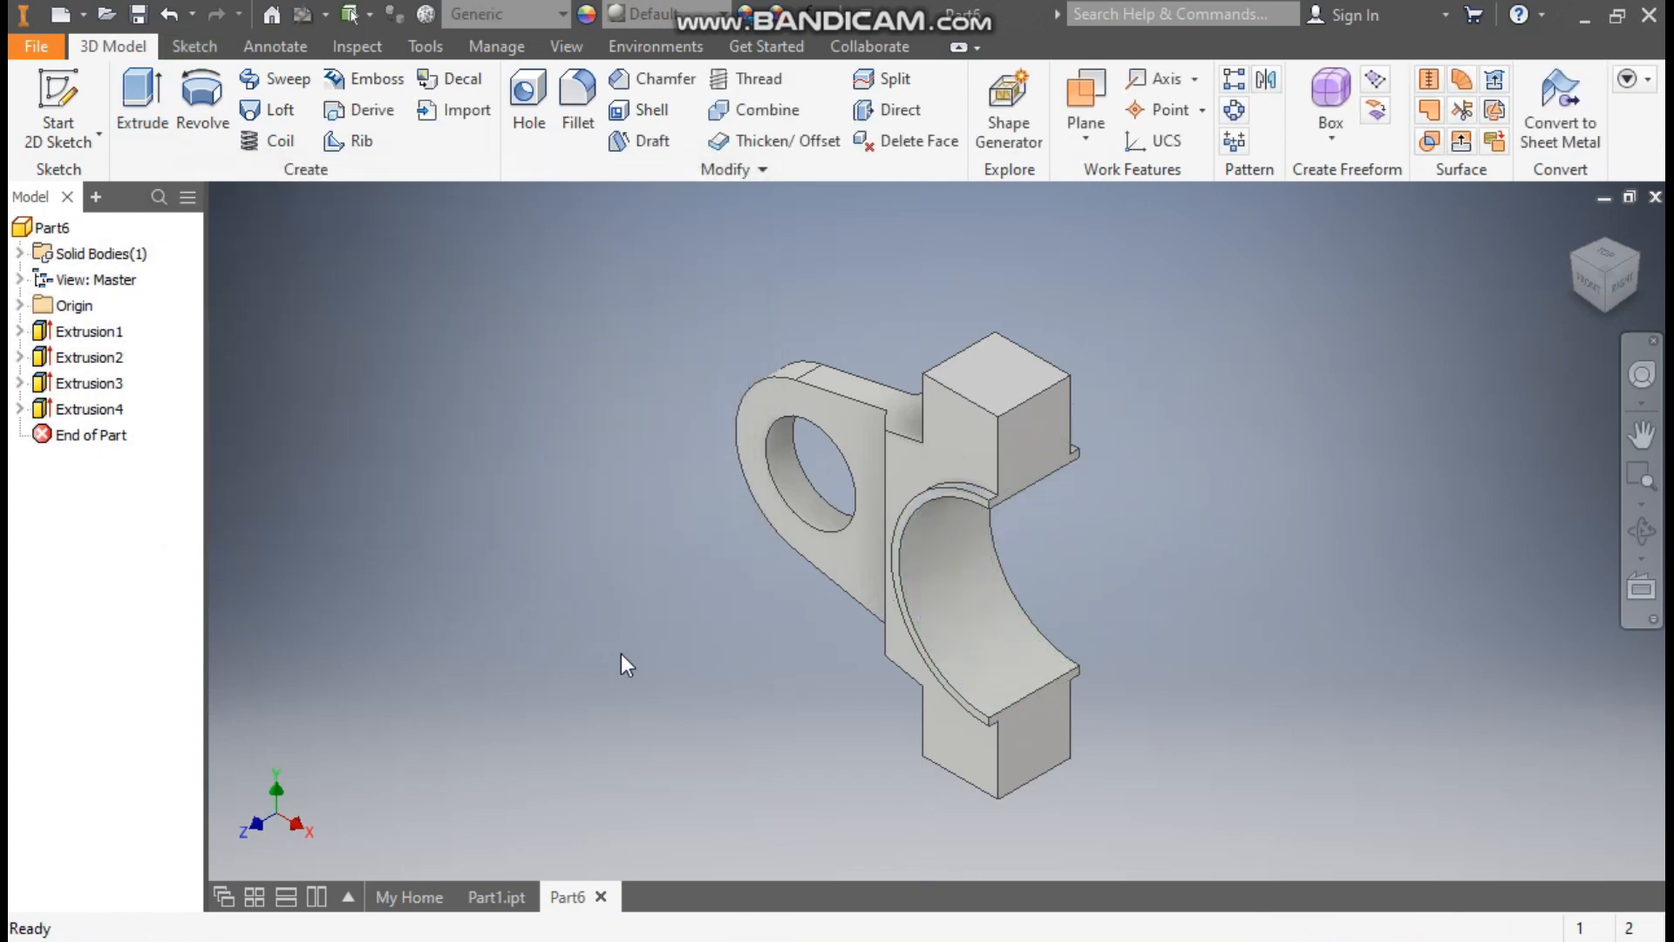
- Chamfer the front and back edges of the lug's 30 mm hole by 1 mm
middle_click_drag(1112, 661, 1210, 675)
scroll(1102, 643, "down", 1)
left_click(818, 369)
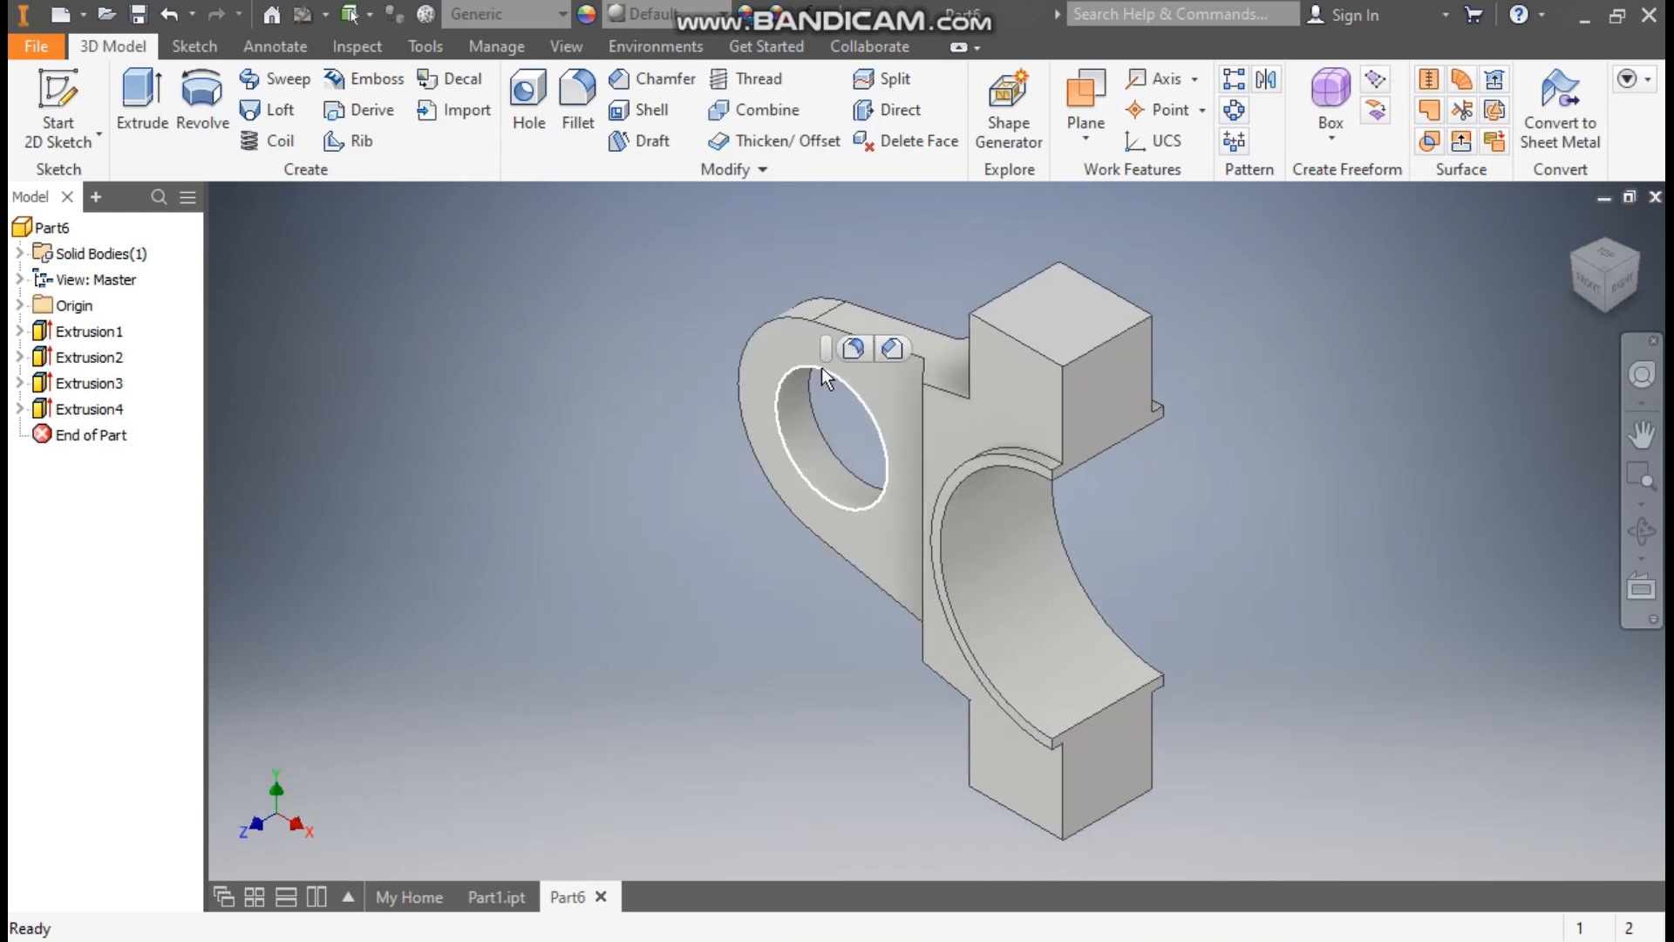
left_click(891, 348)
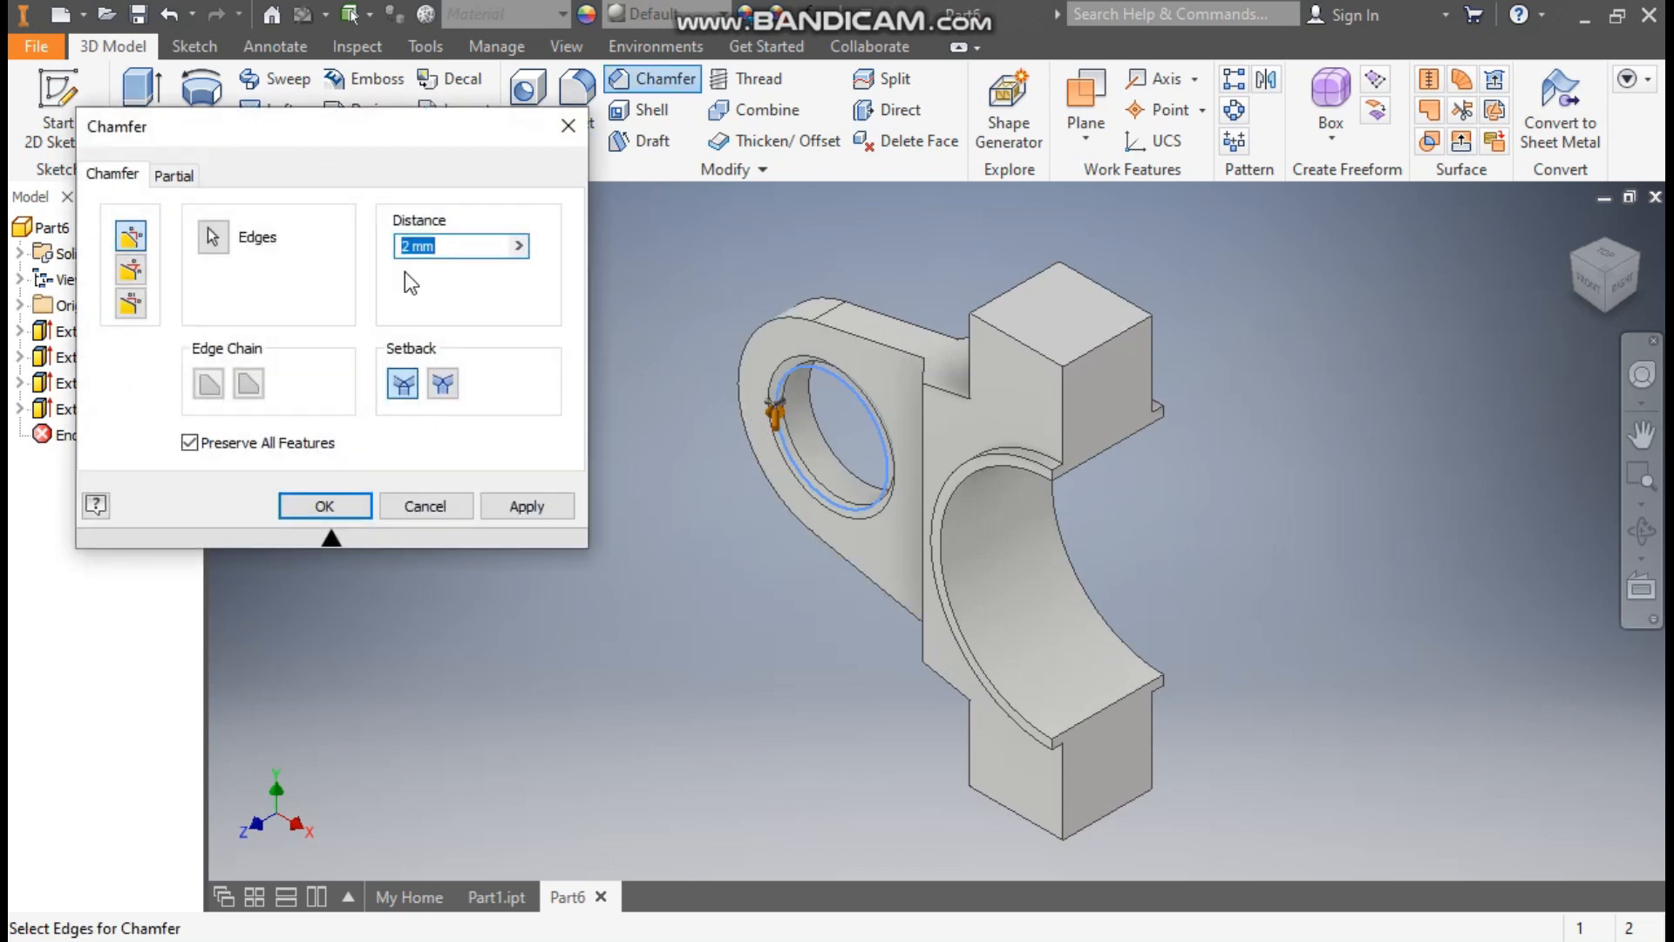
type("1")
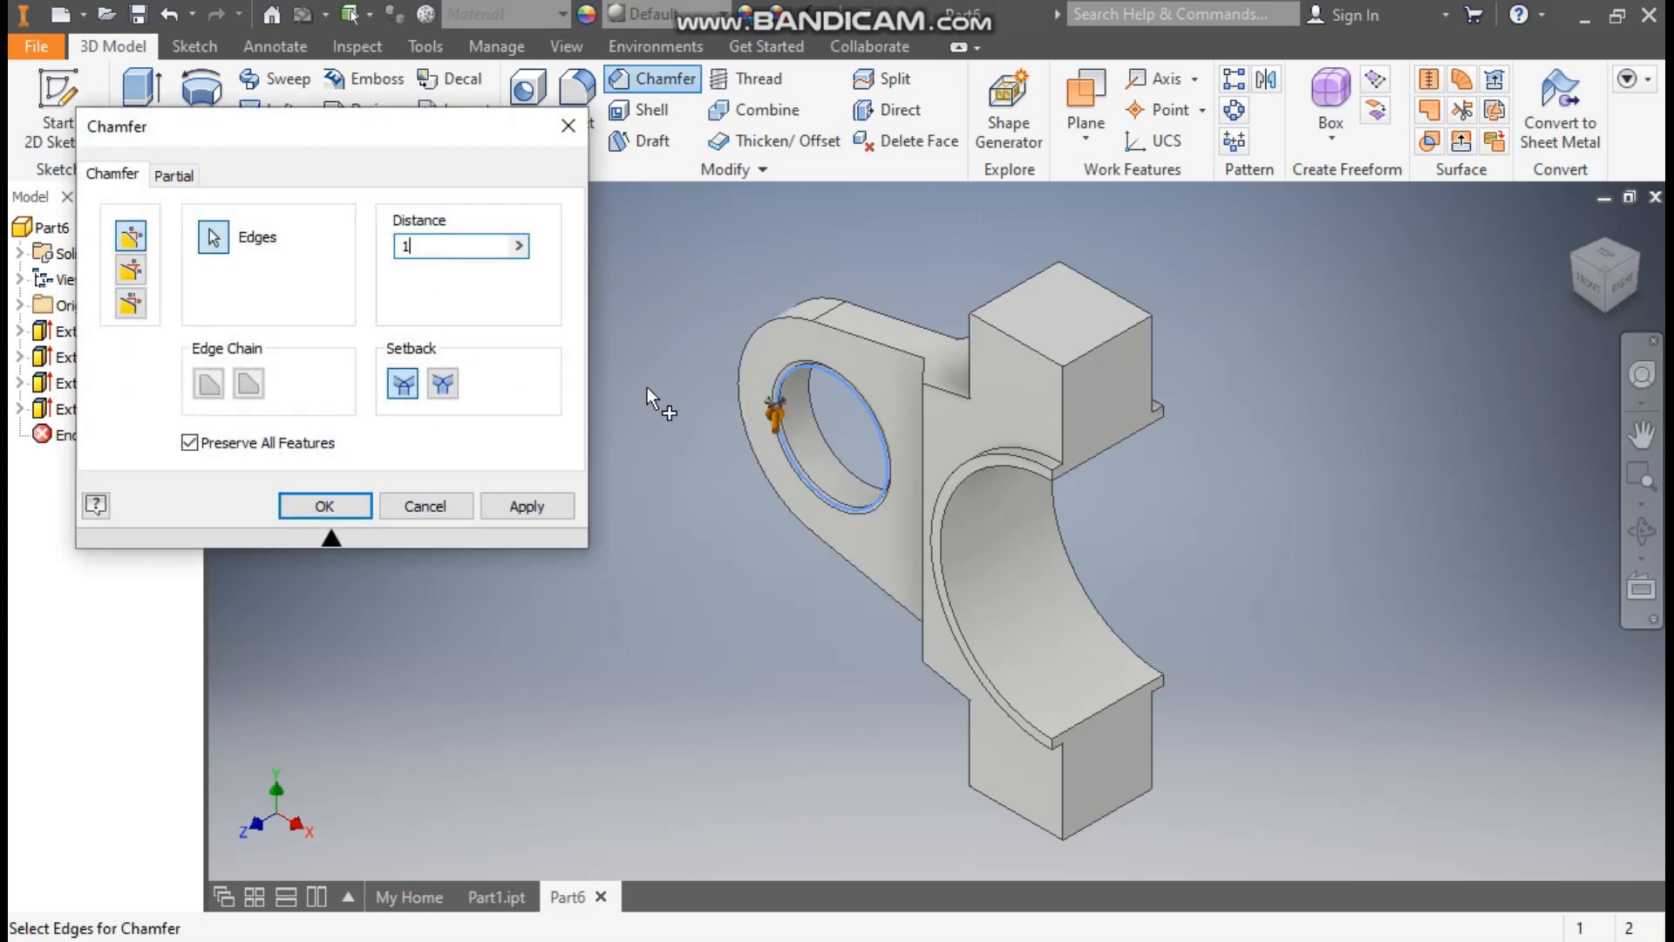
left_click(826, 431)
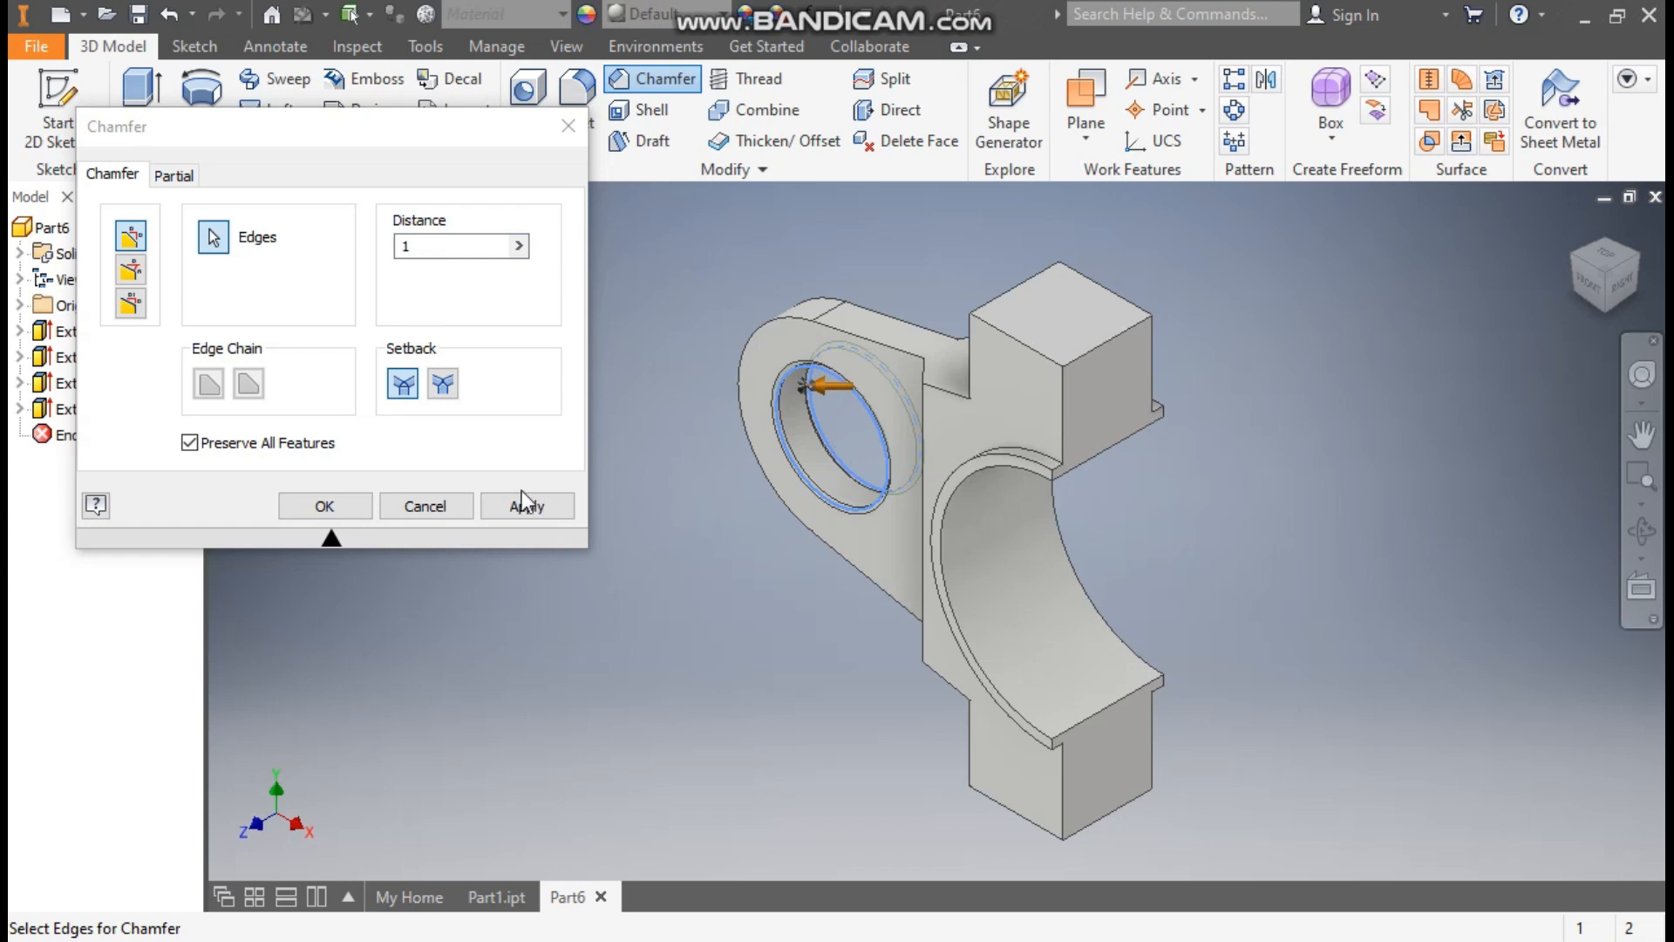
left_click(314, 505)
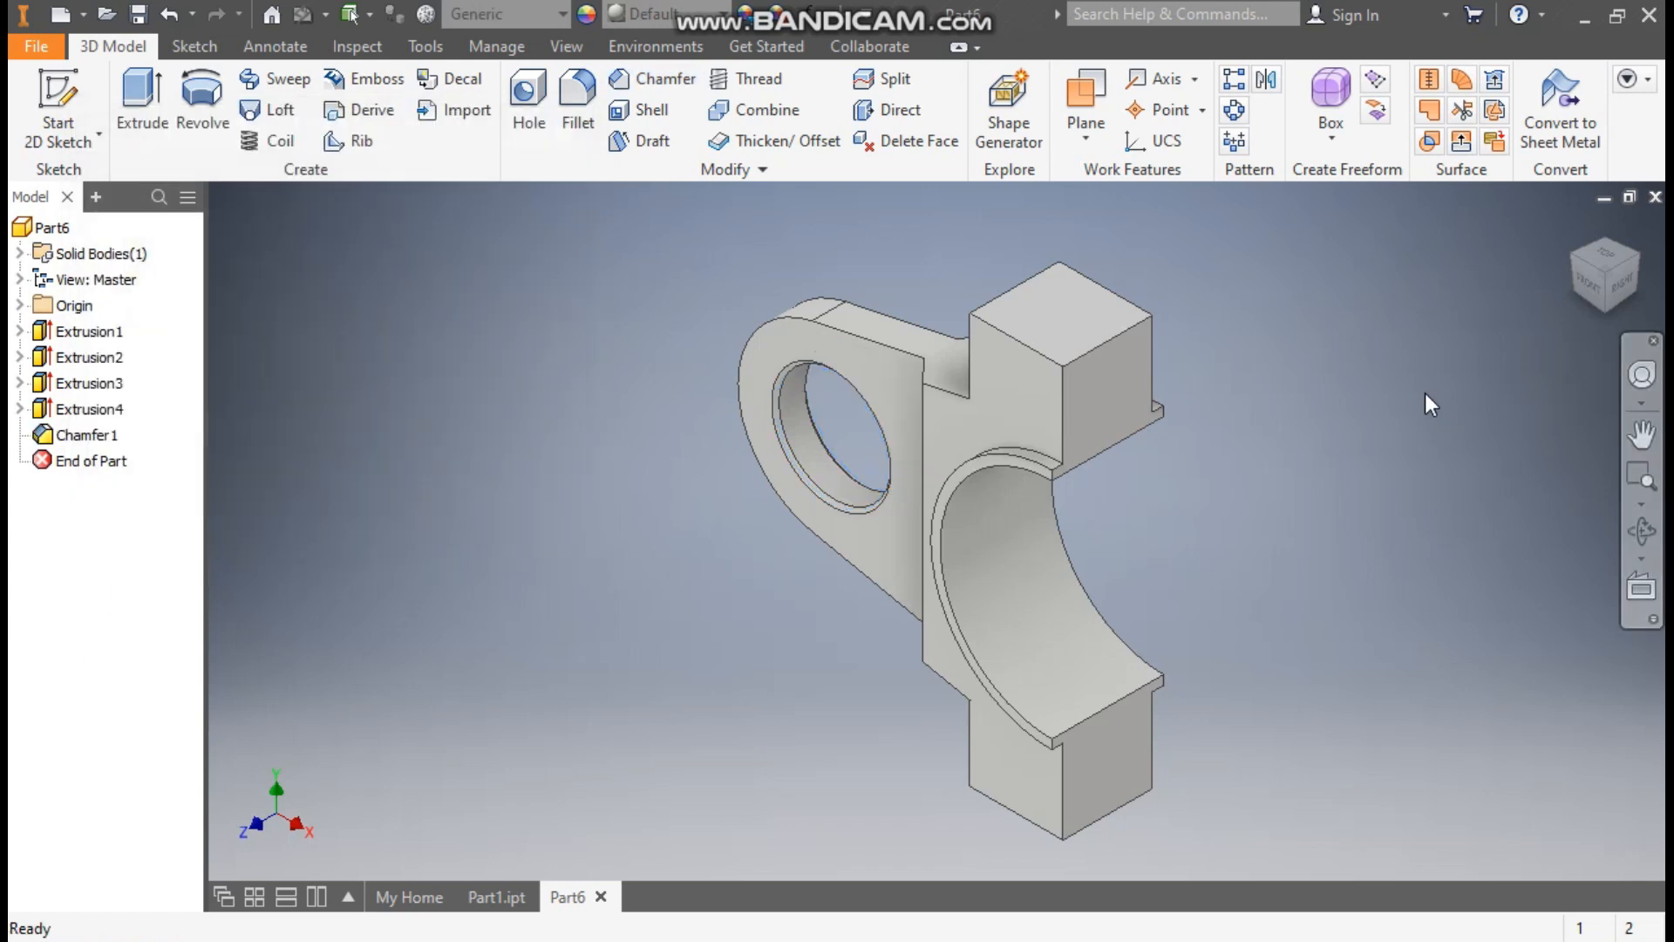
- Sketch two 11 mm diameter circles on the thick block's outer side face, one above and one below the semicircular cutout
left_click(1107, 384)
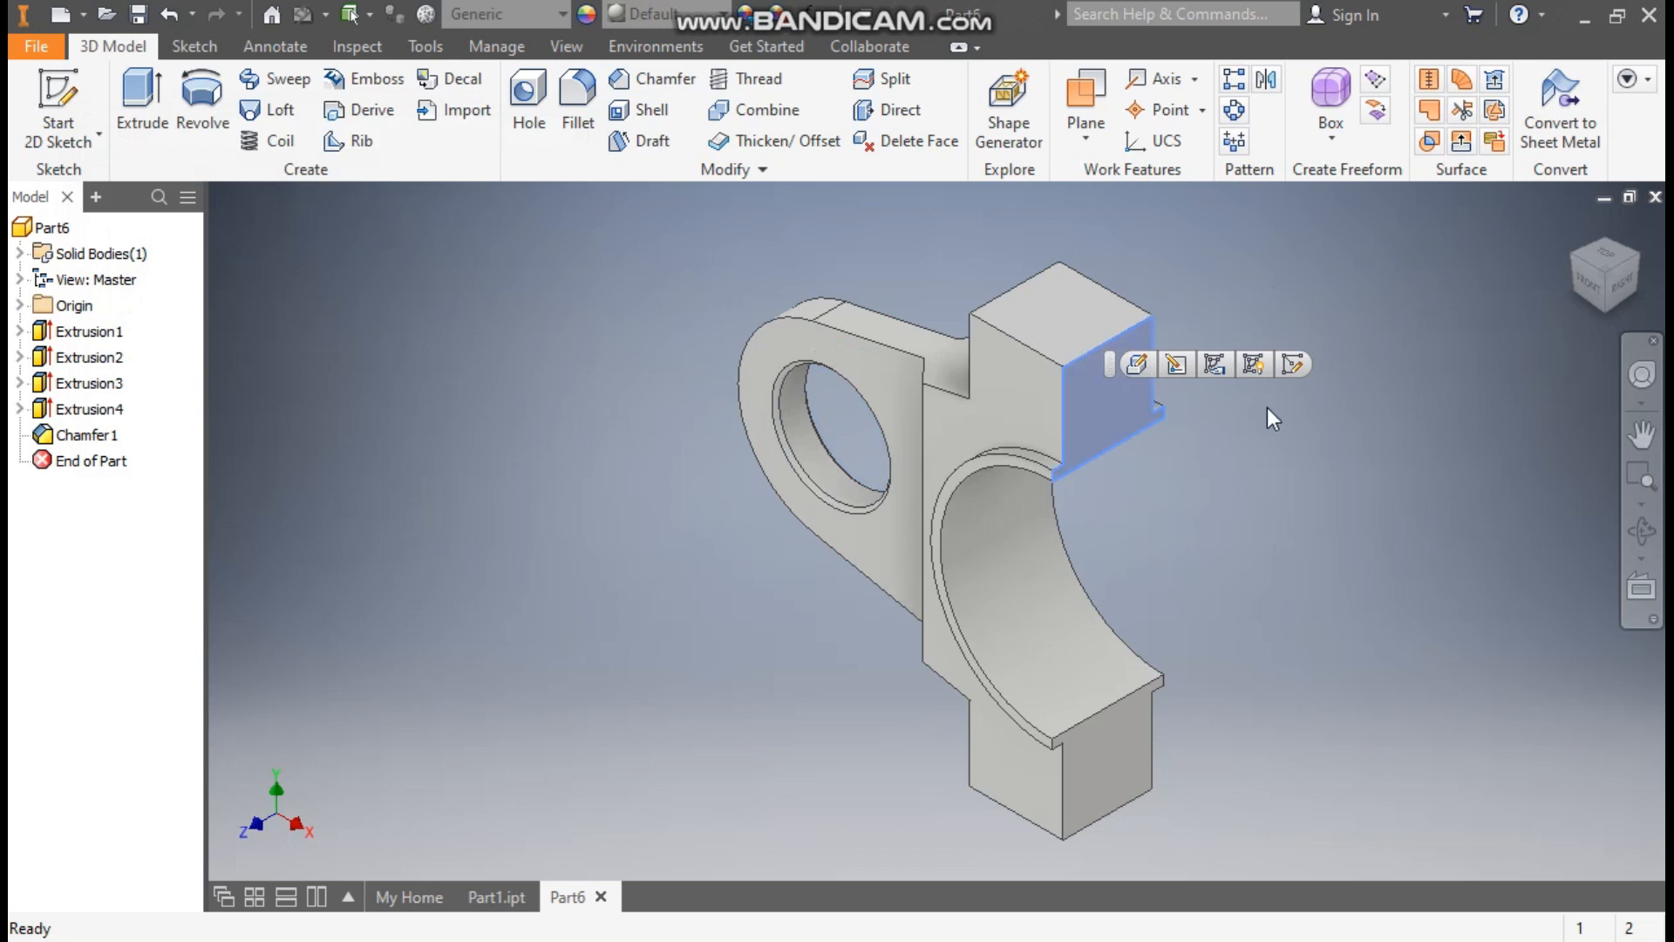
left_click(1296, 363)
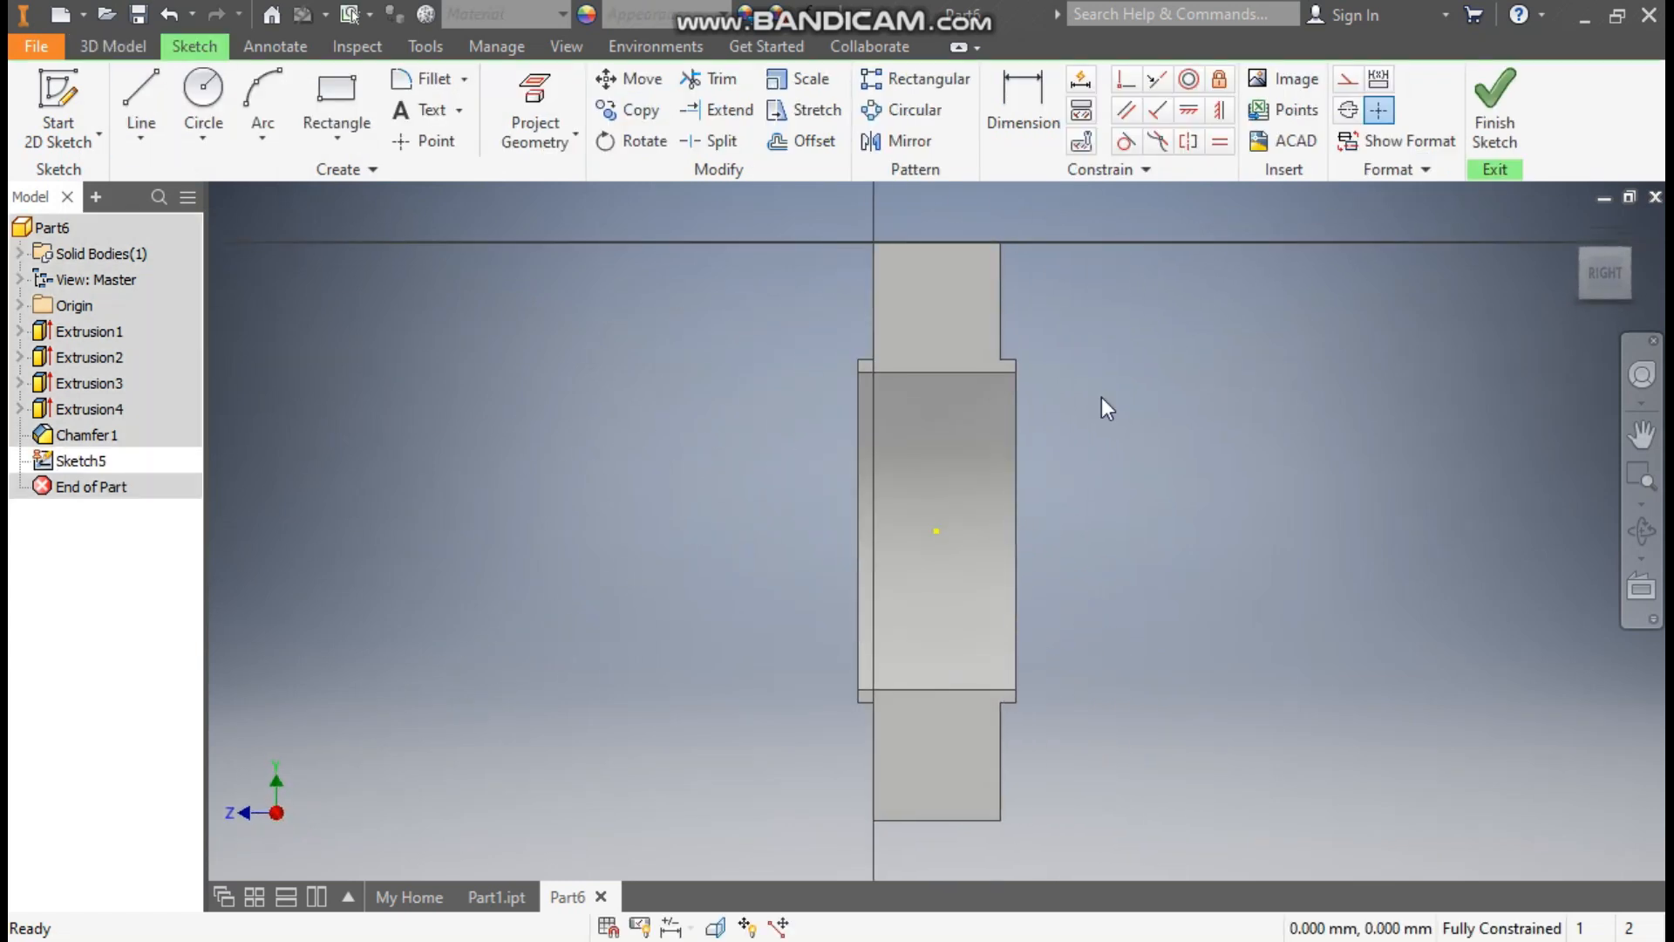
left_click(203, 96)
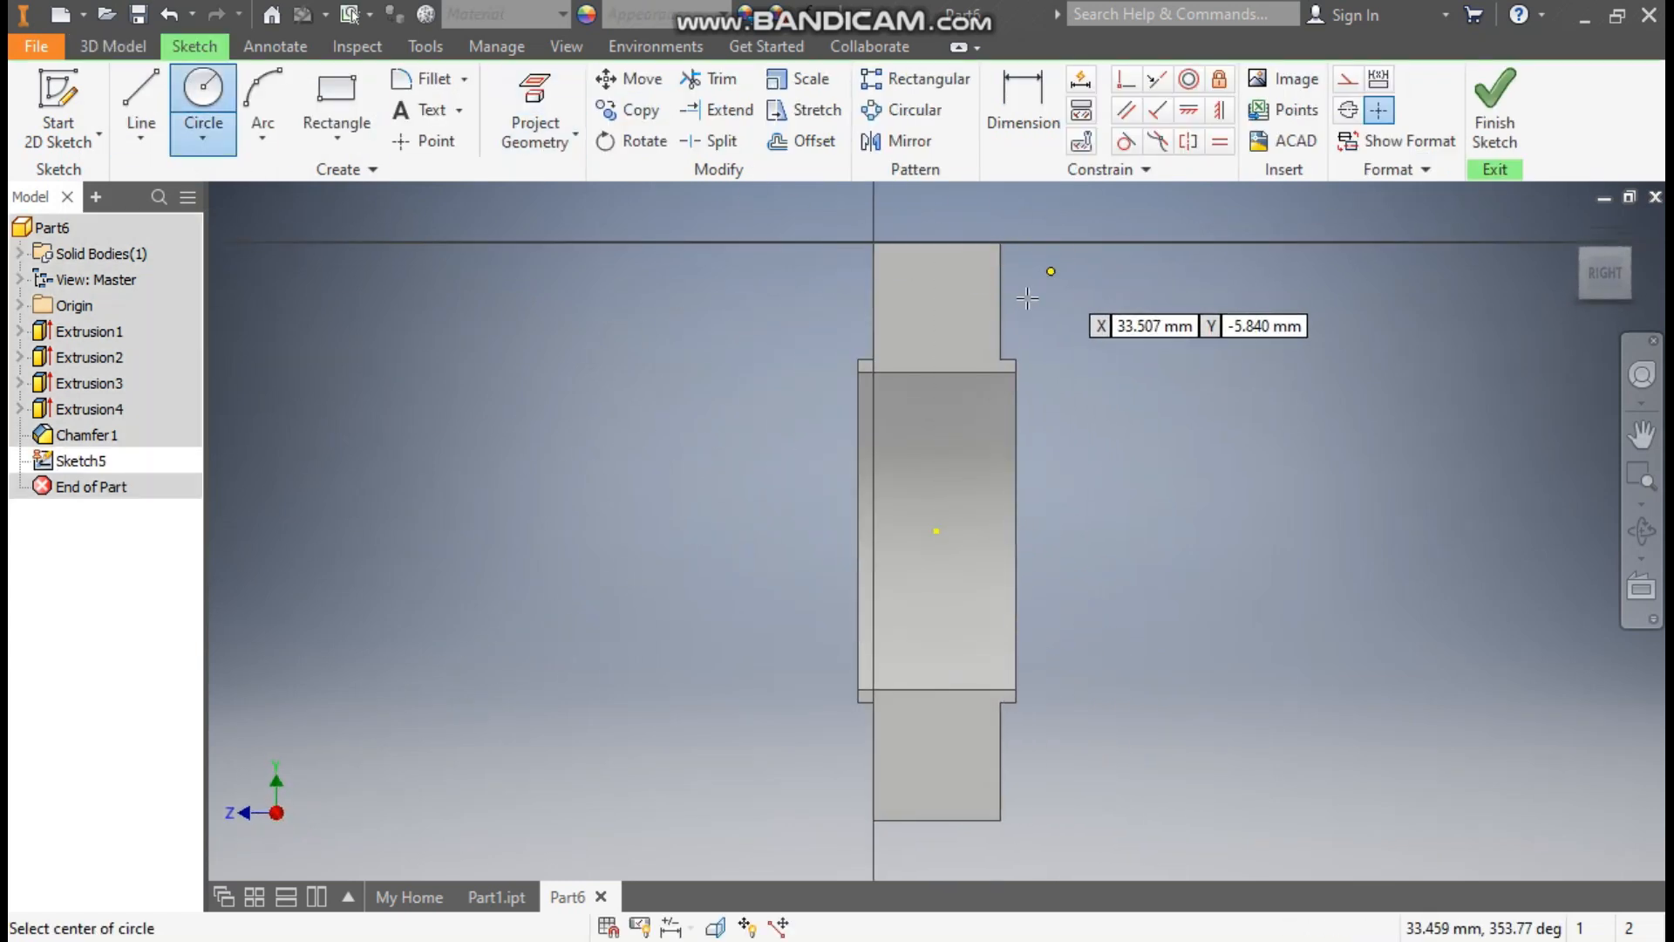
left_click(930, 294)
type("11")
key("Return")
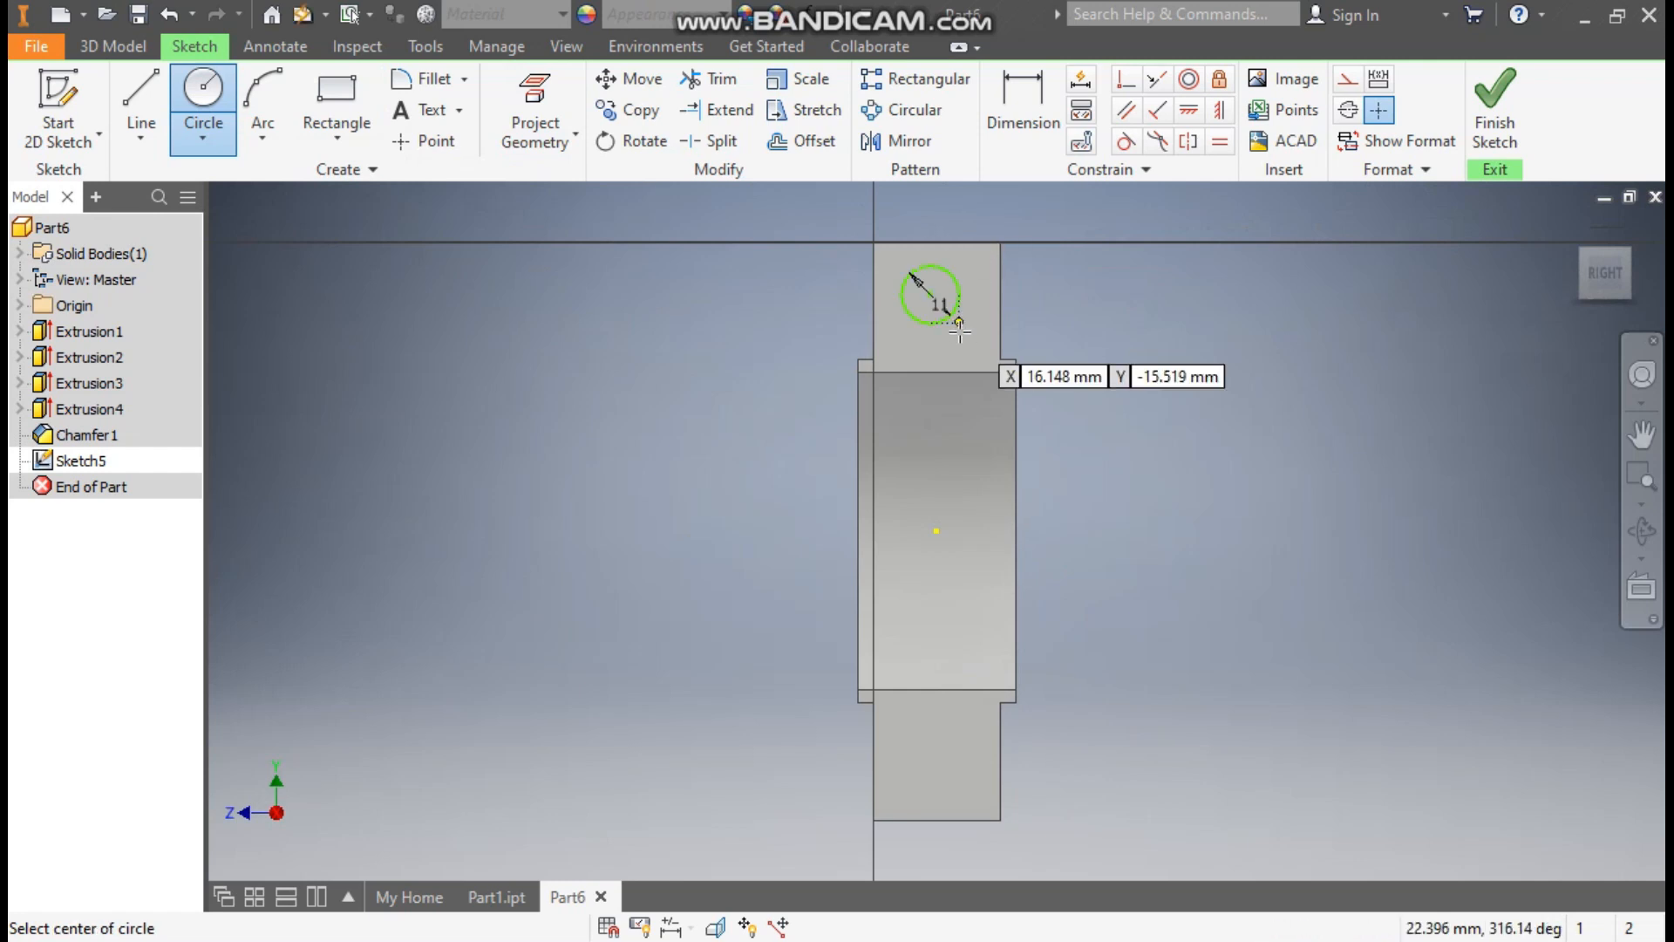
left_click(929, 765)
type("11")
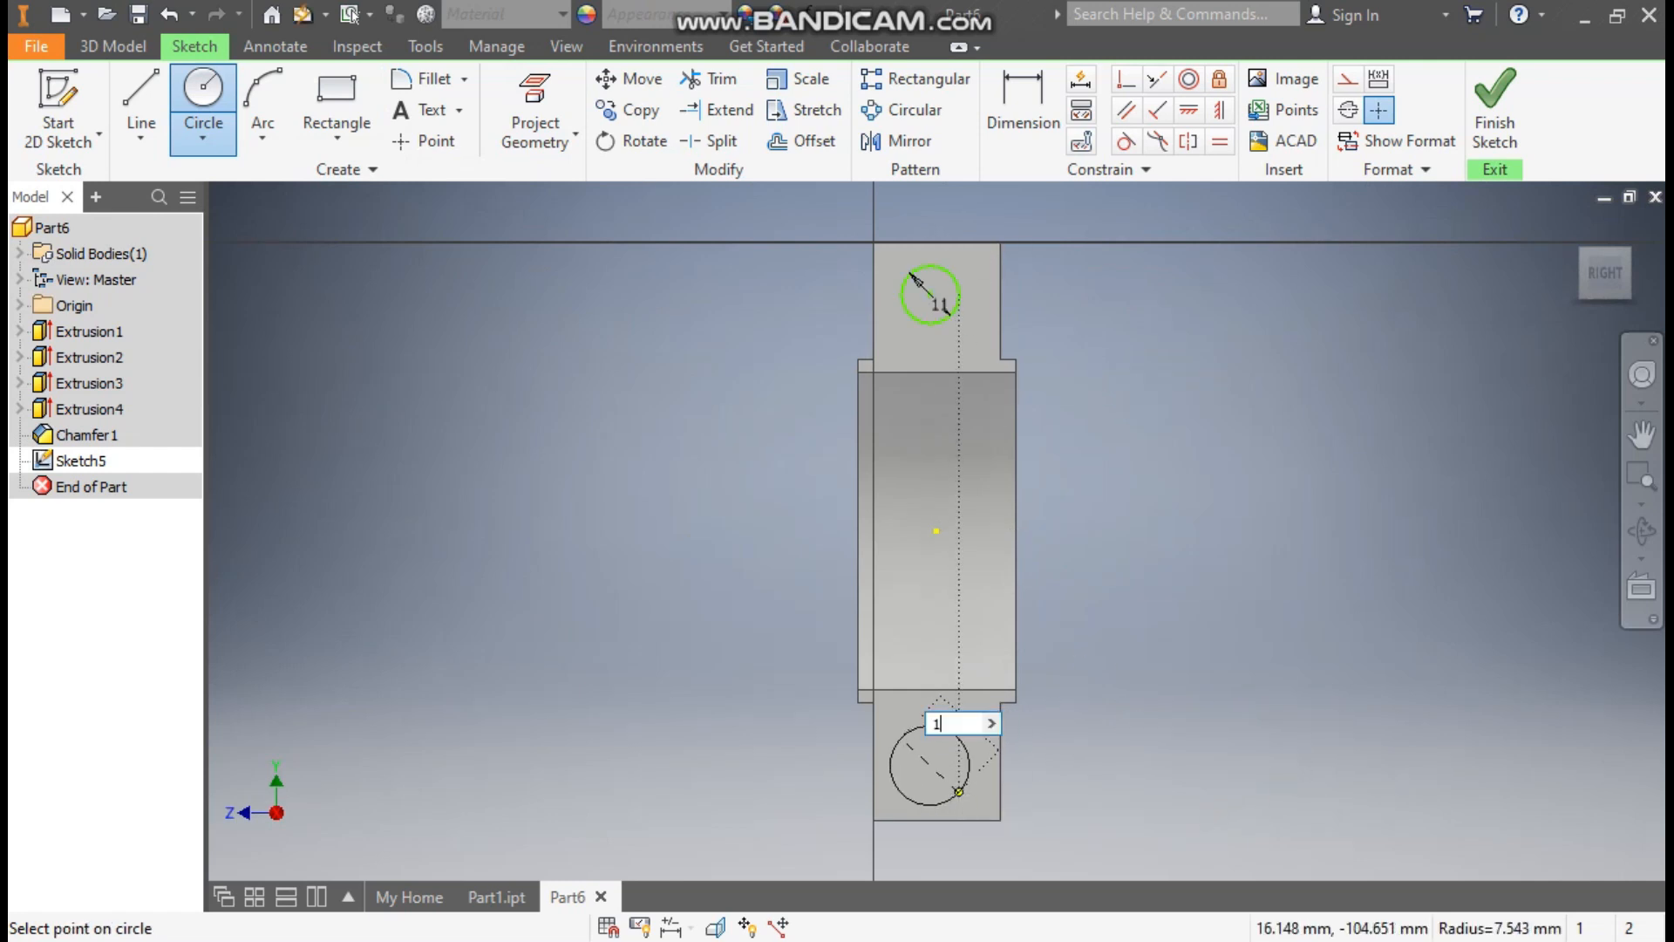
key("Return")
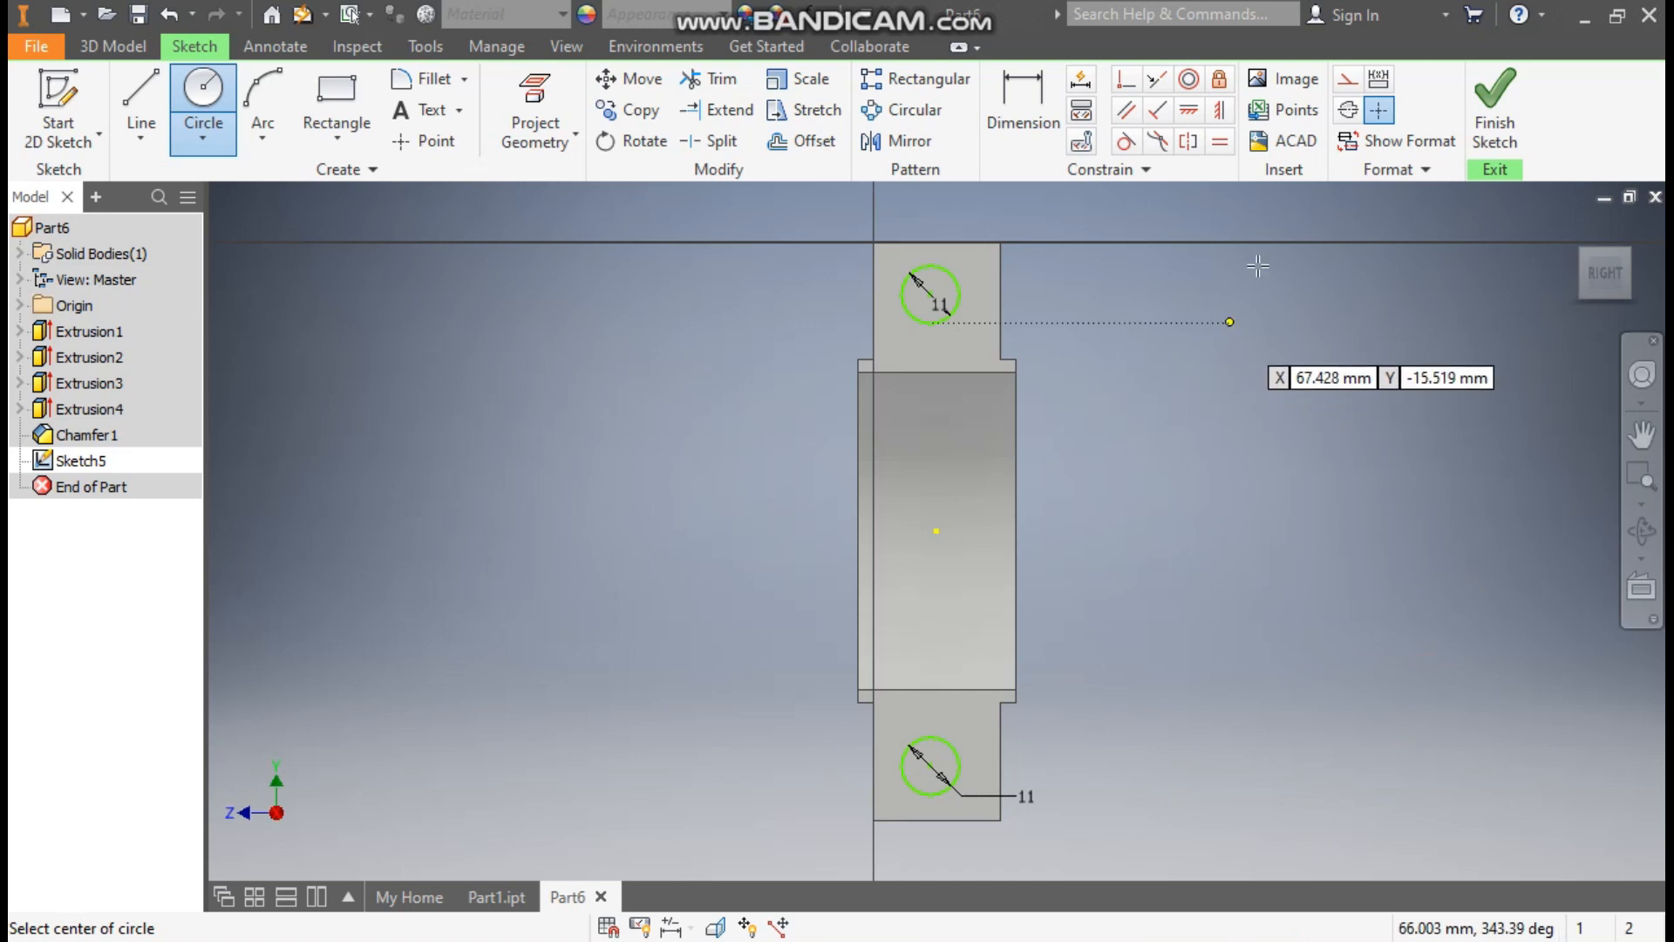
- Constrain both circle centres vertically in line with the projected centre point of the face
left_click(1216, 110)
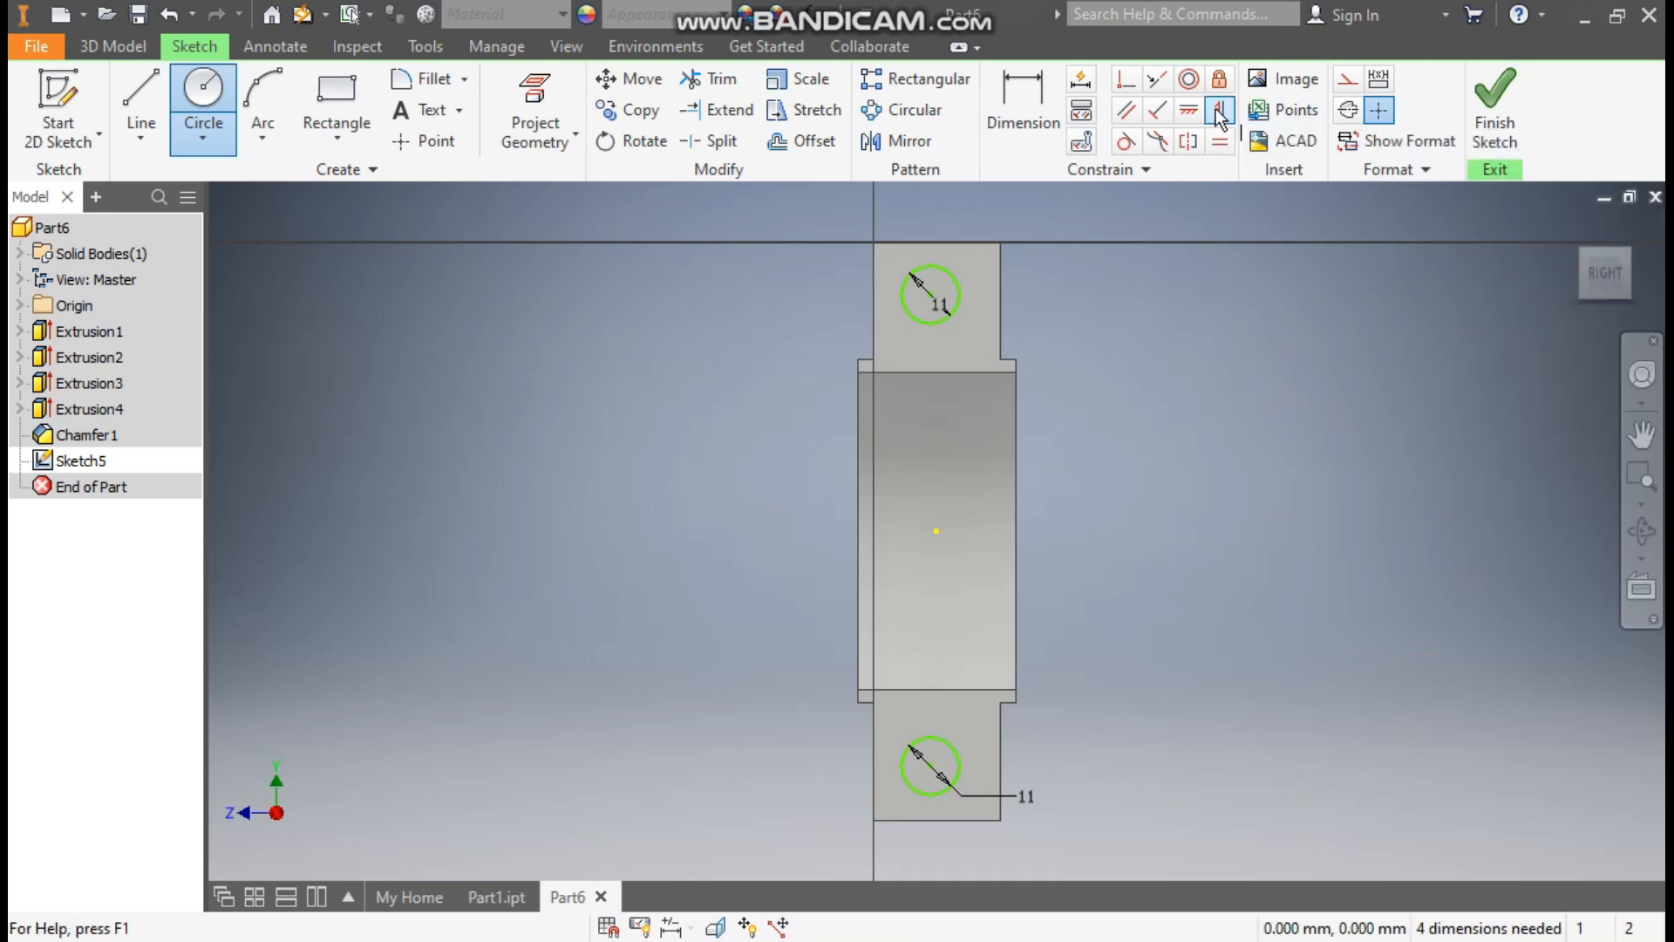
left_click(930, 296)
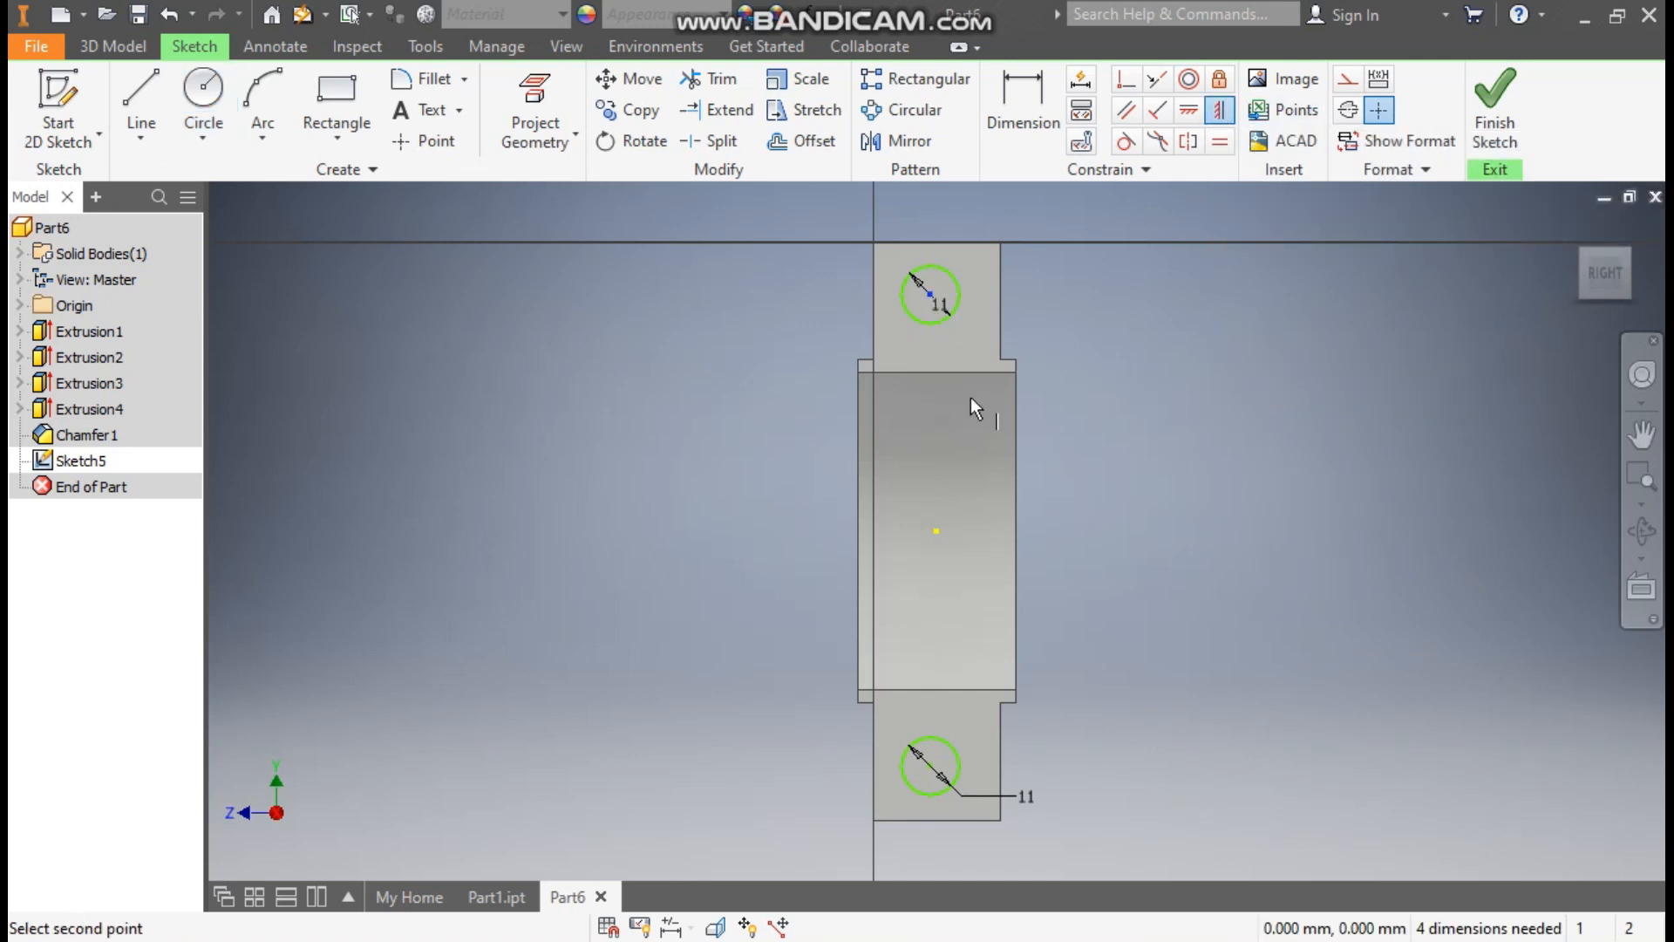
left_click(936, 530)
left_click(937, 531)
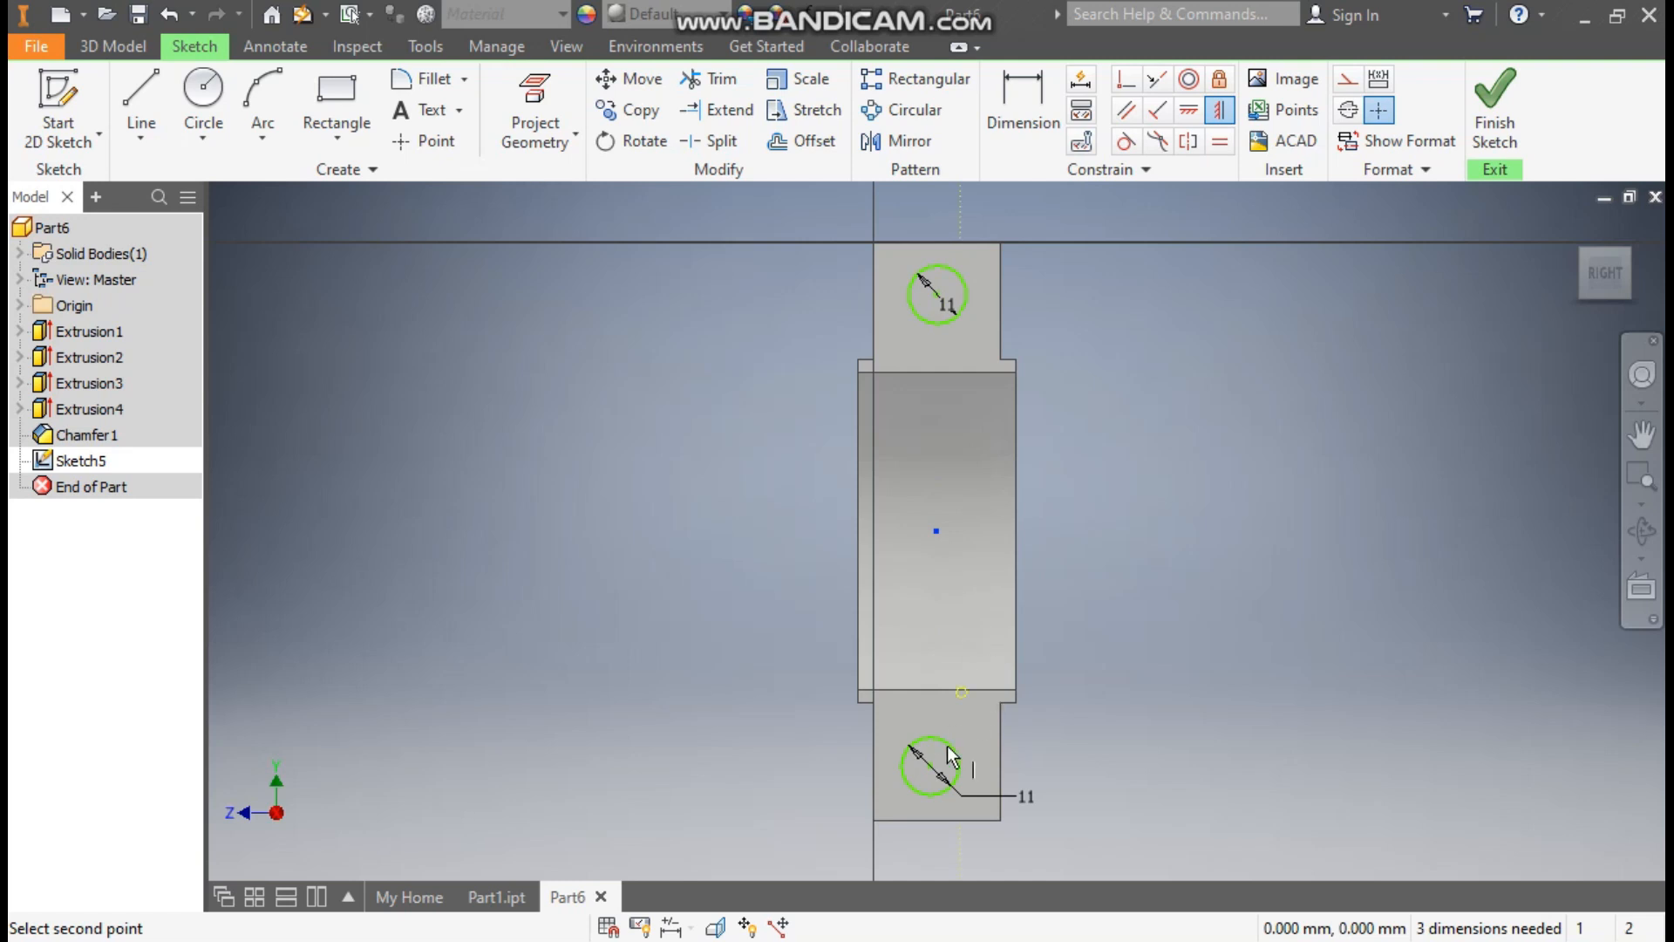
left_click(931, 767)
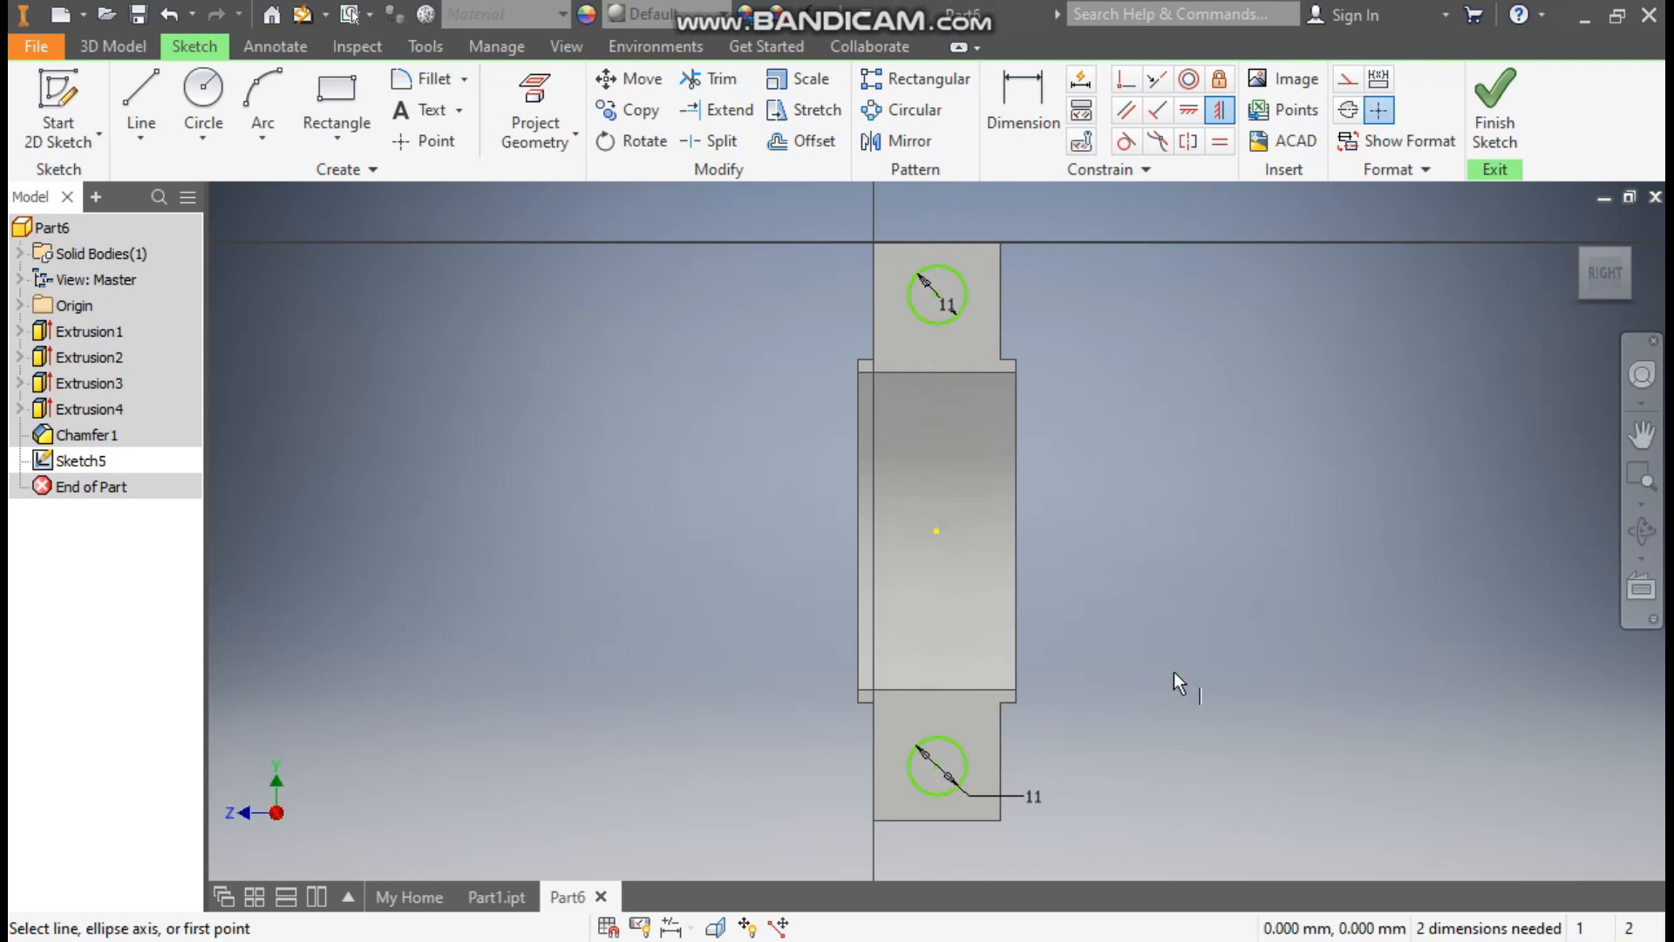
- Add a vertical dimension between the centres of the two 11 mm circles
left_click(1027, 94)
left_click(968, 299)
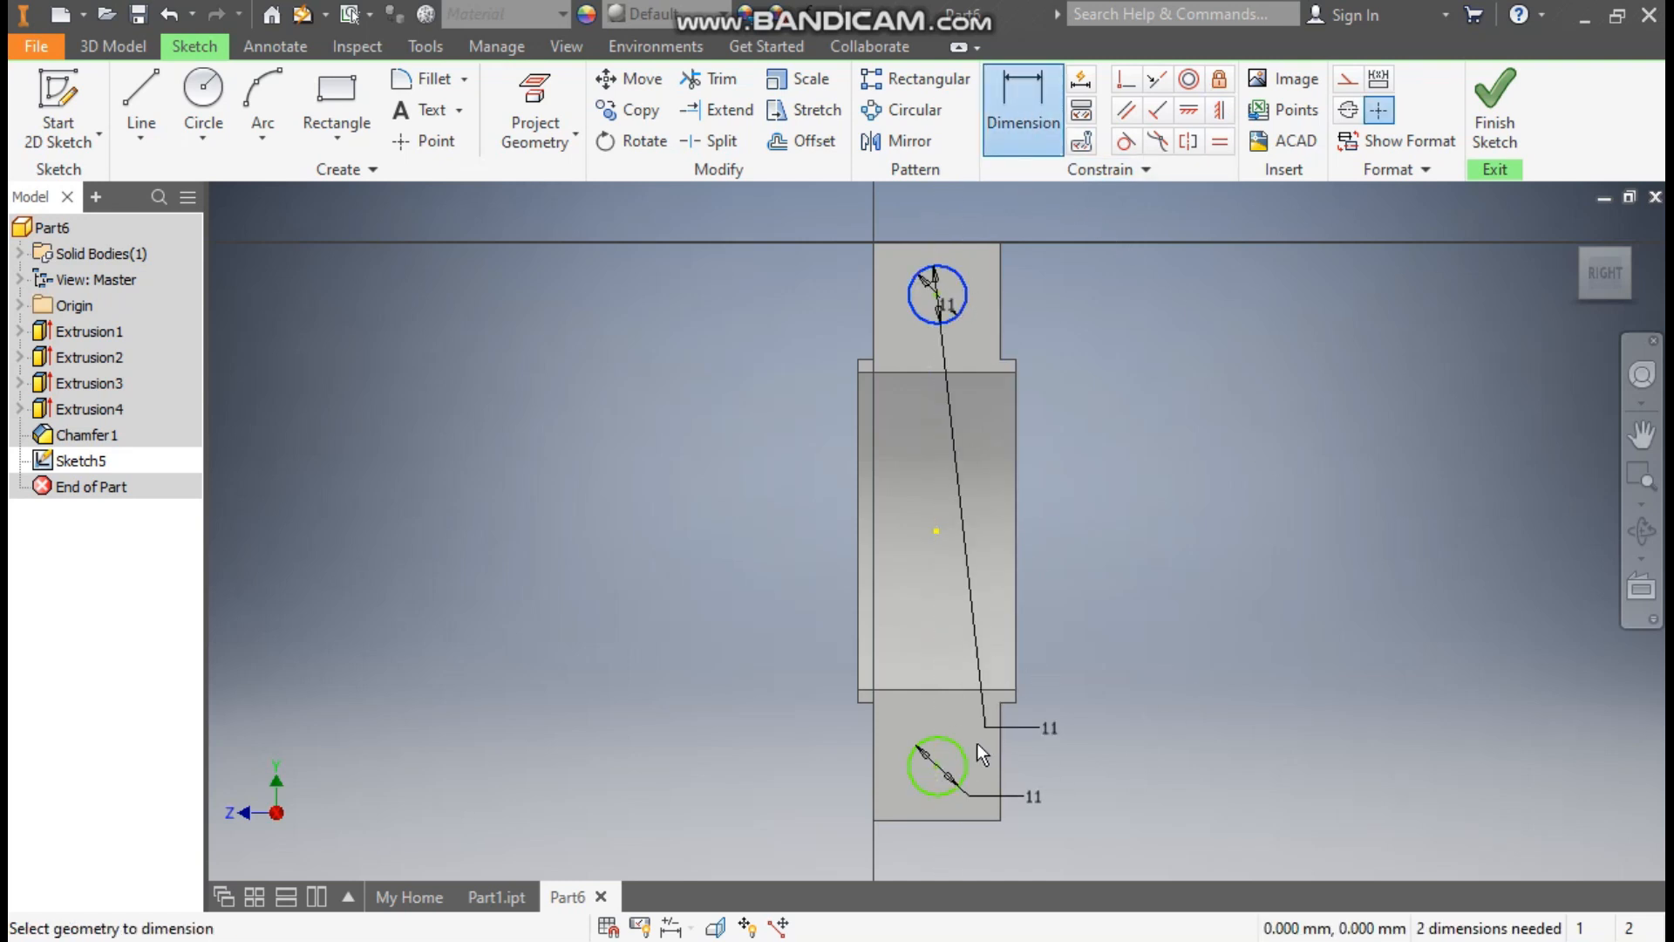
left_click(964, 760)
left_click(1207, 558)
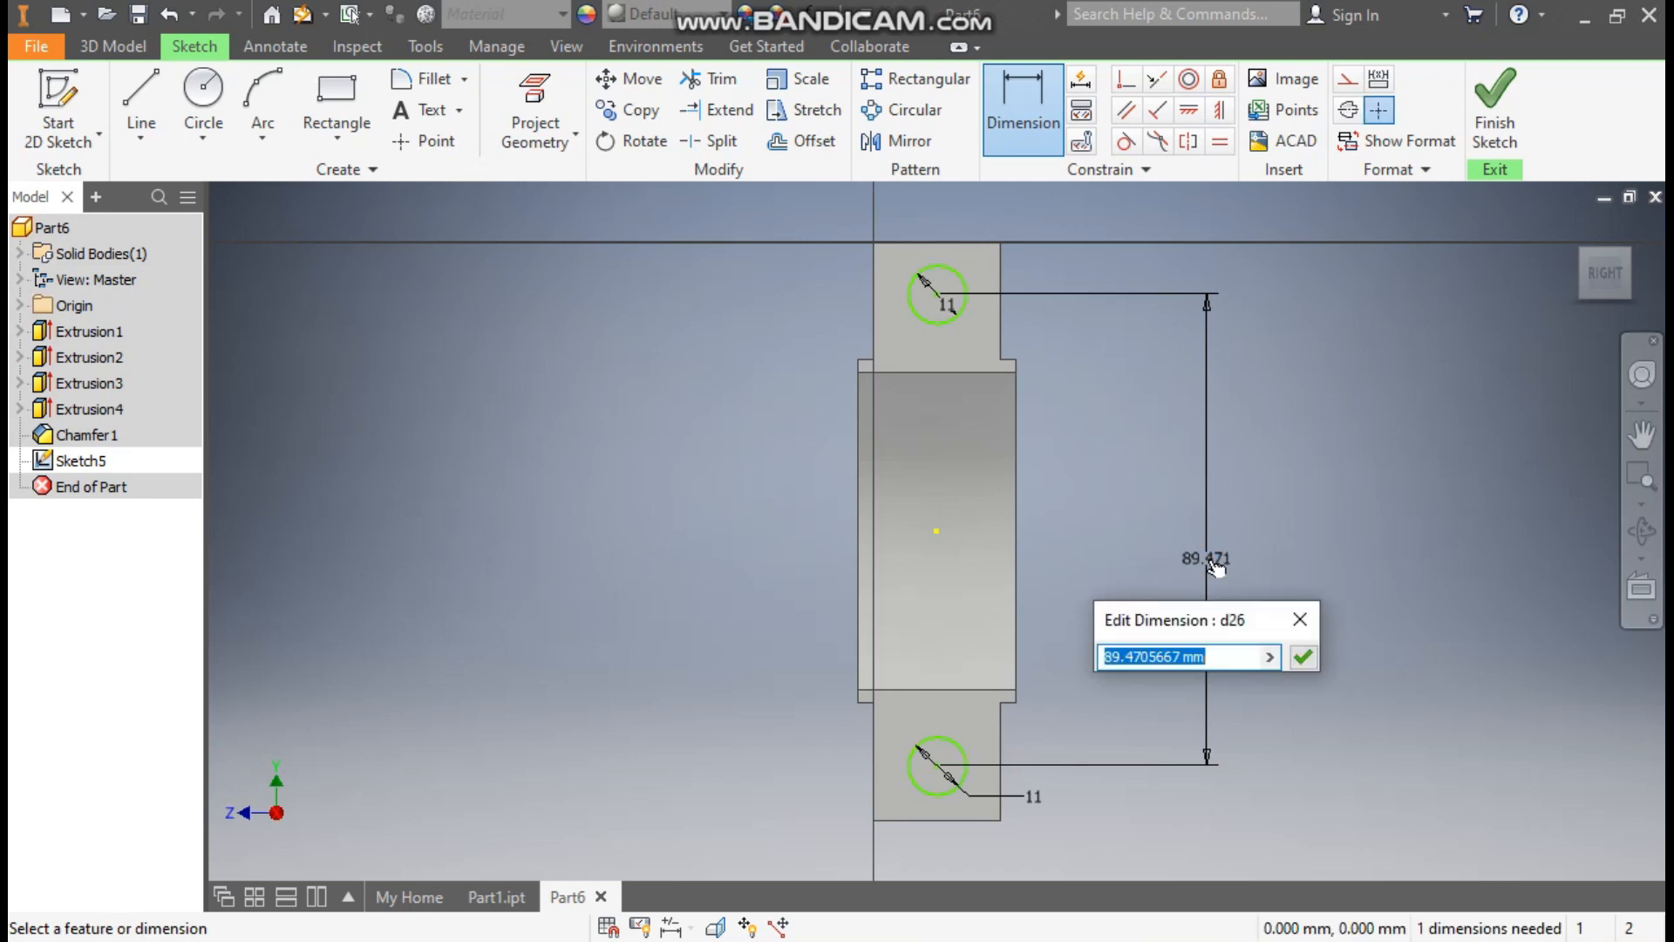
type("9")
key("Return")
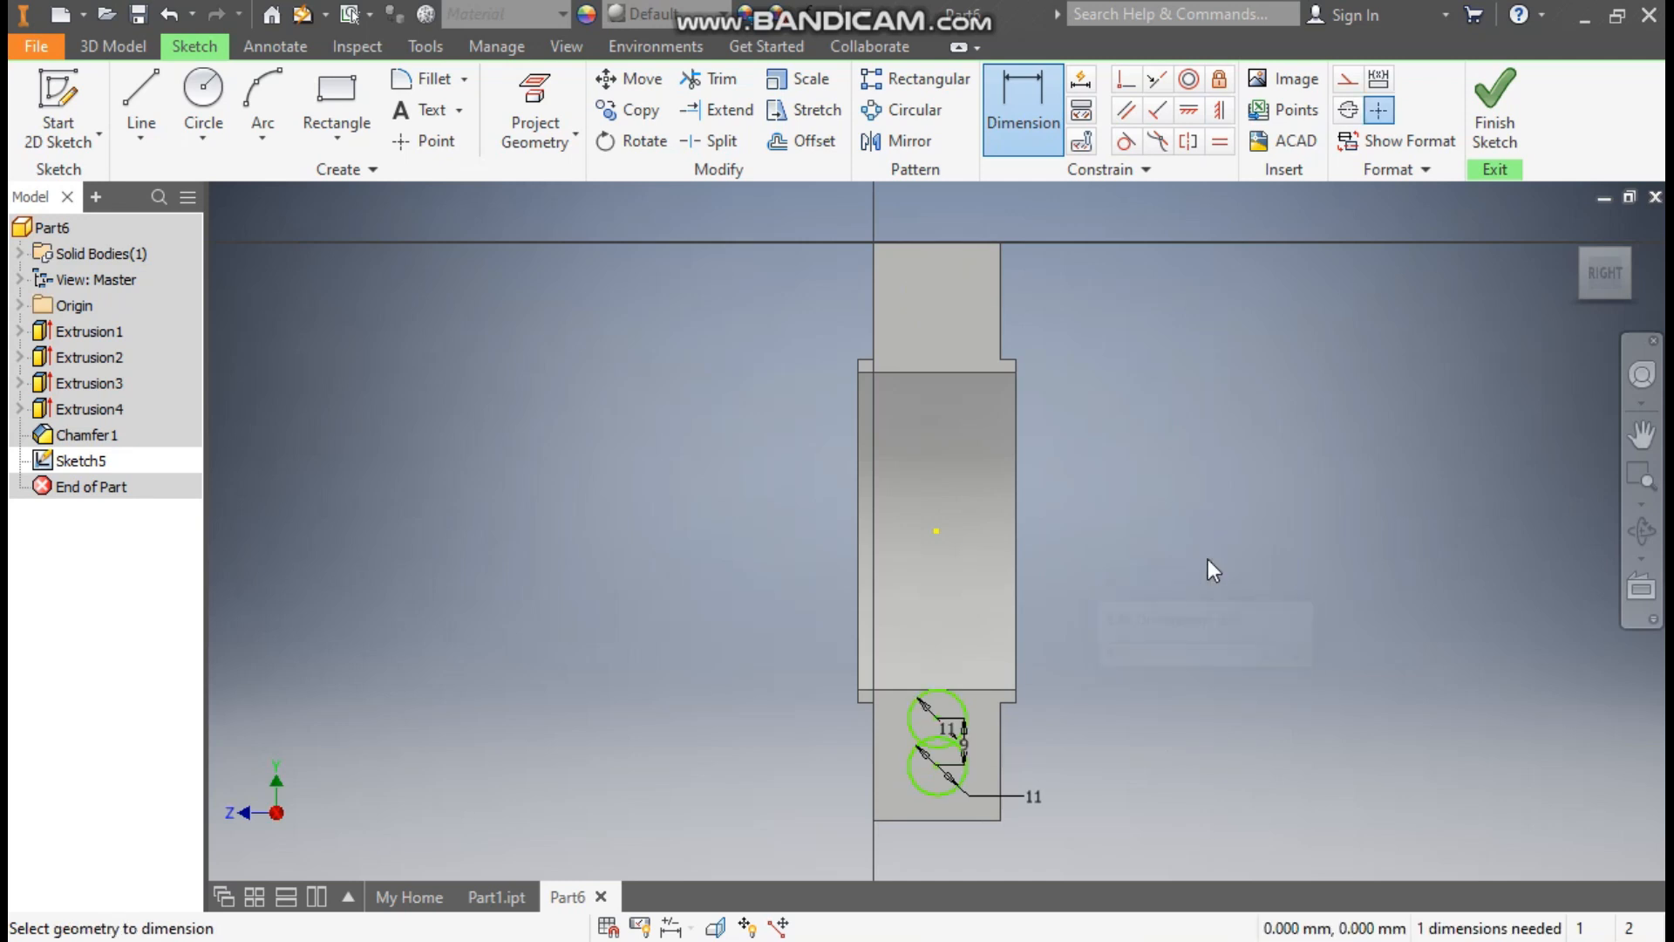
key("Escape")
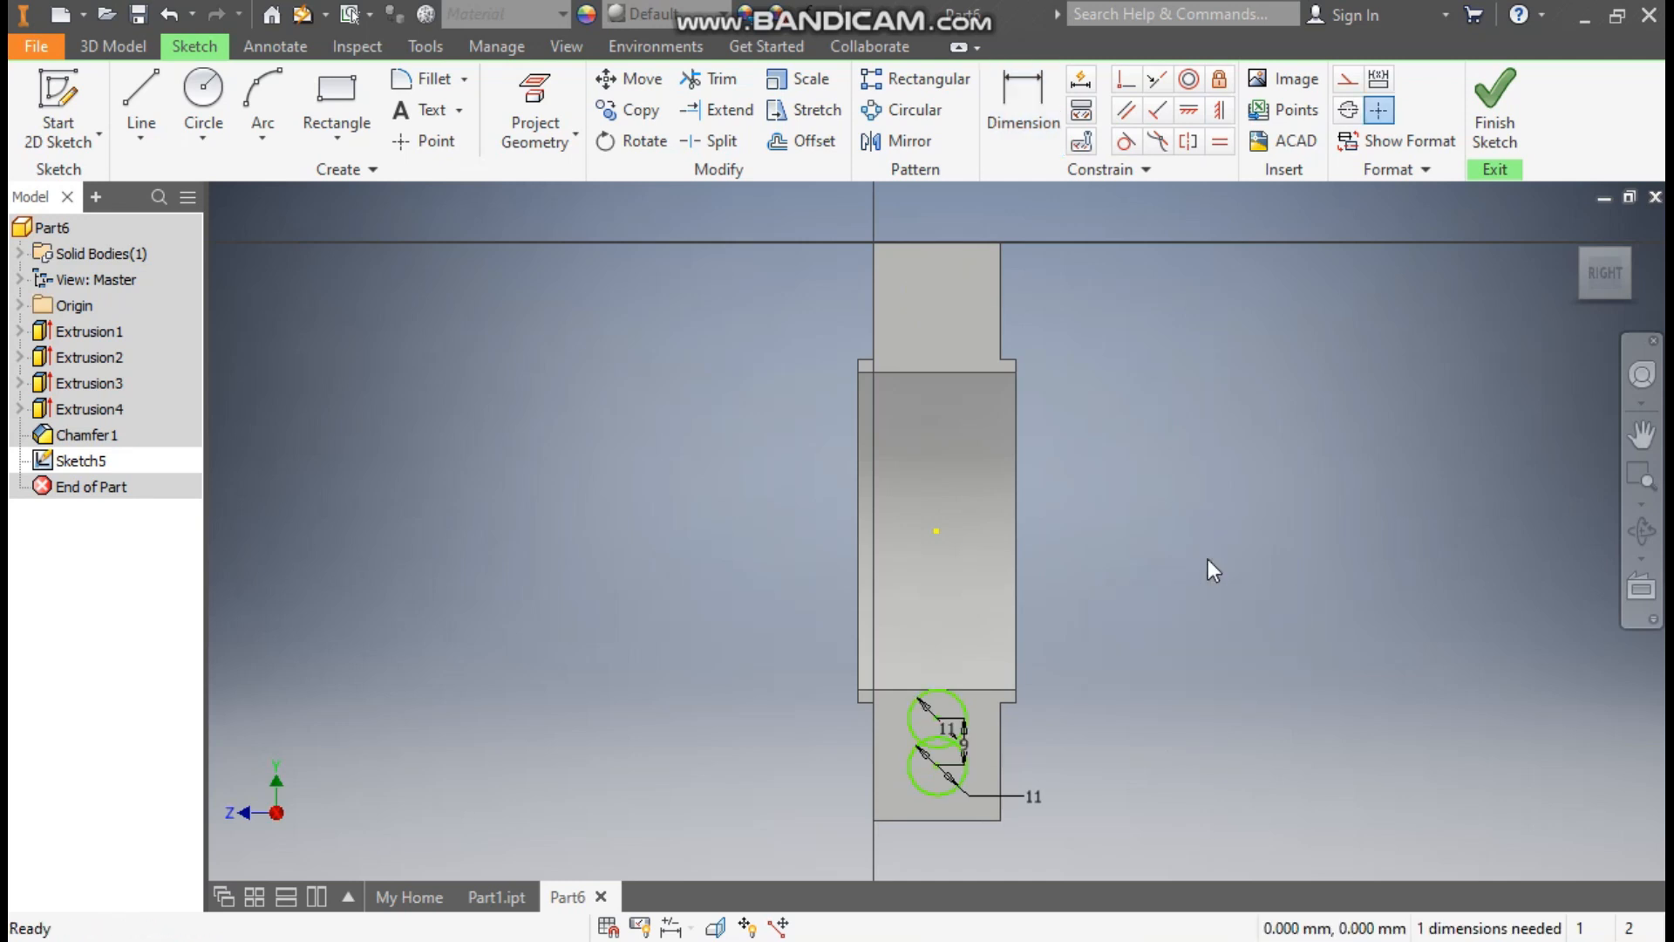
key("ctrl+z")
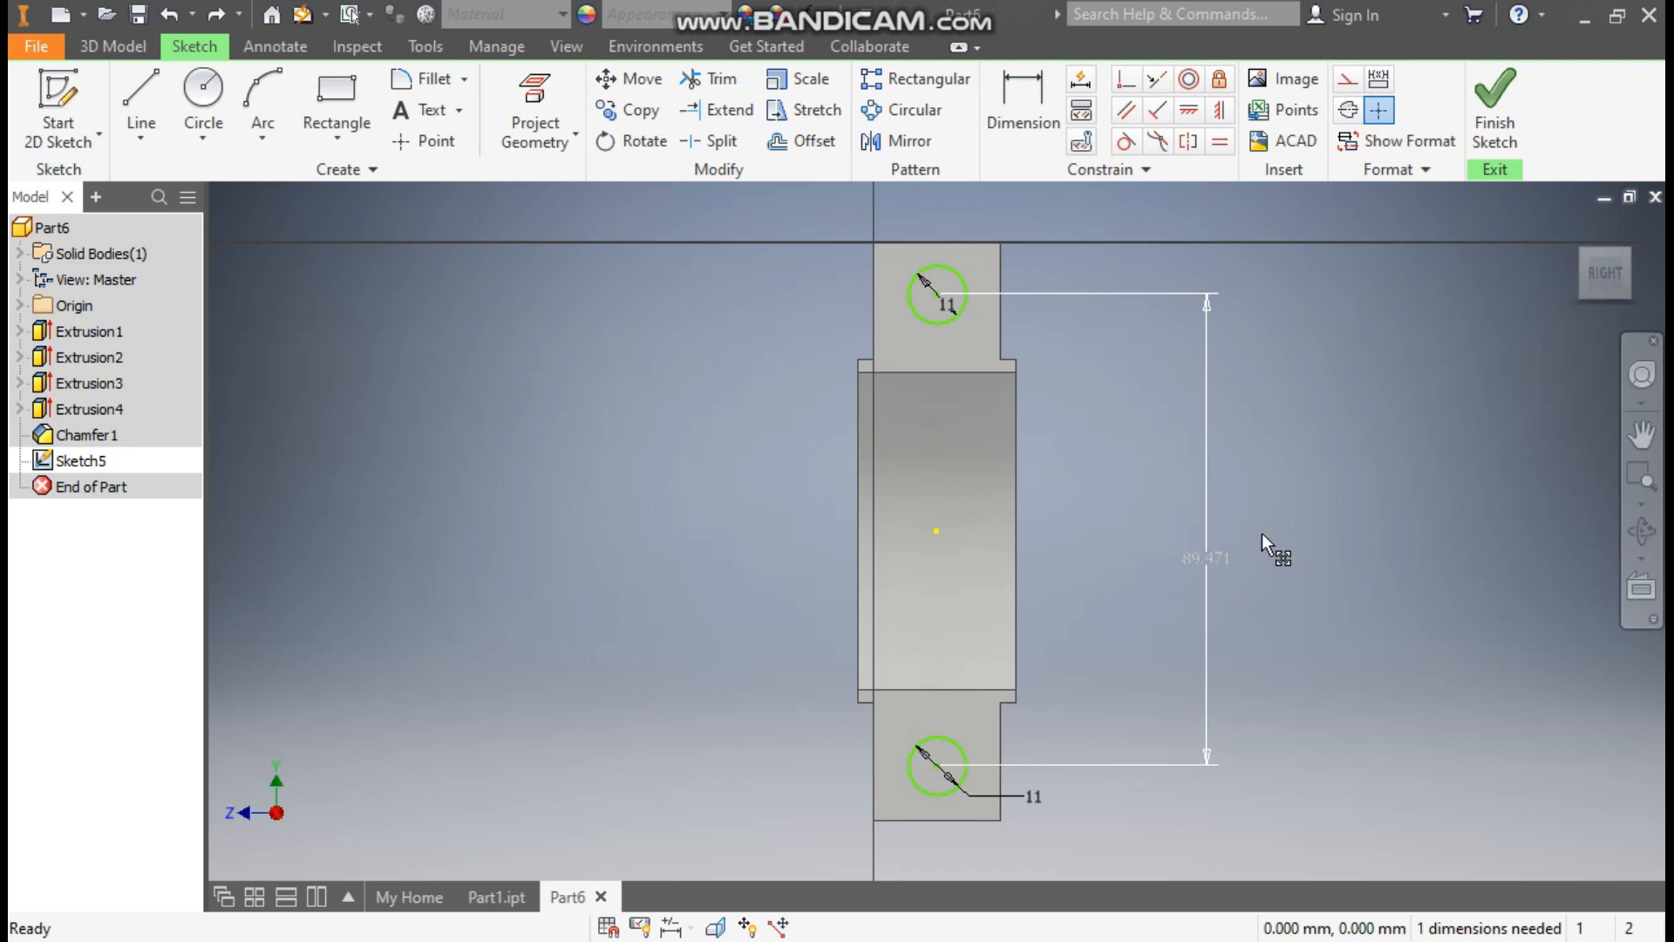
- Set the distance between the two circle centres to 90 mm
double_click(1209, 560)
type("9")
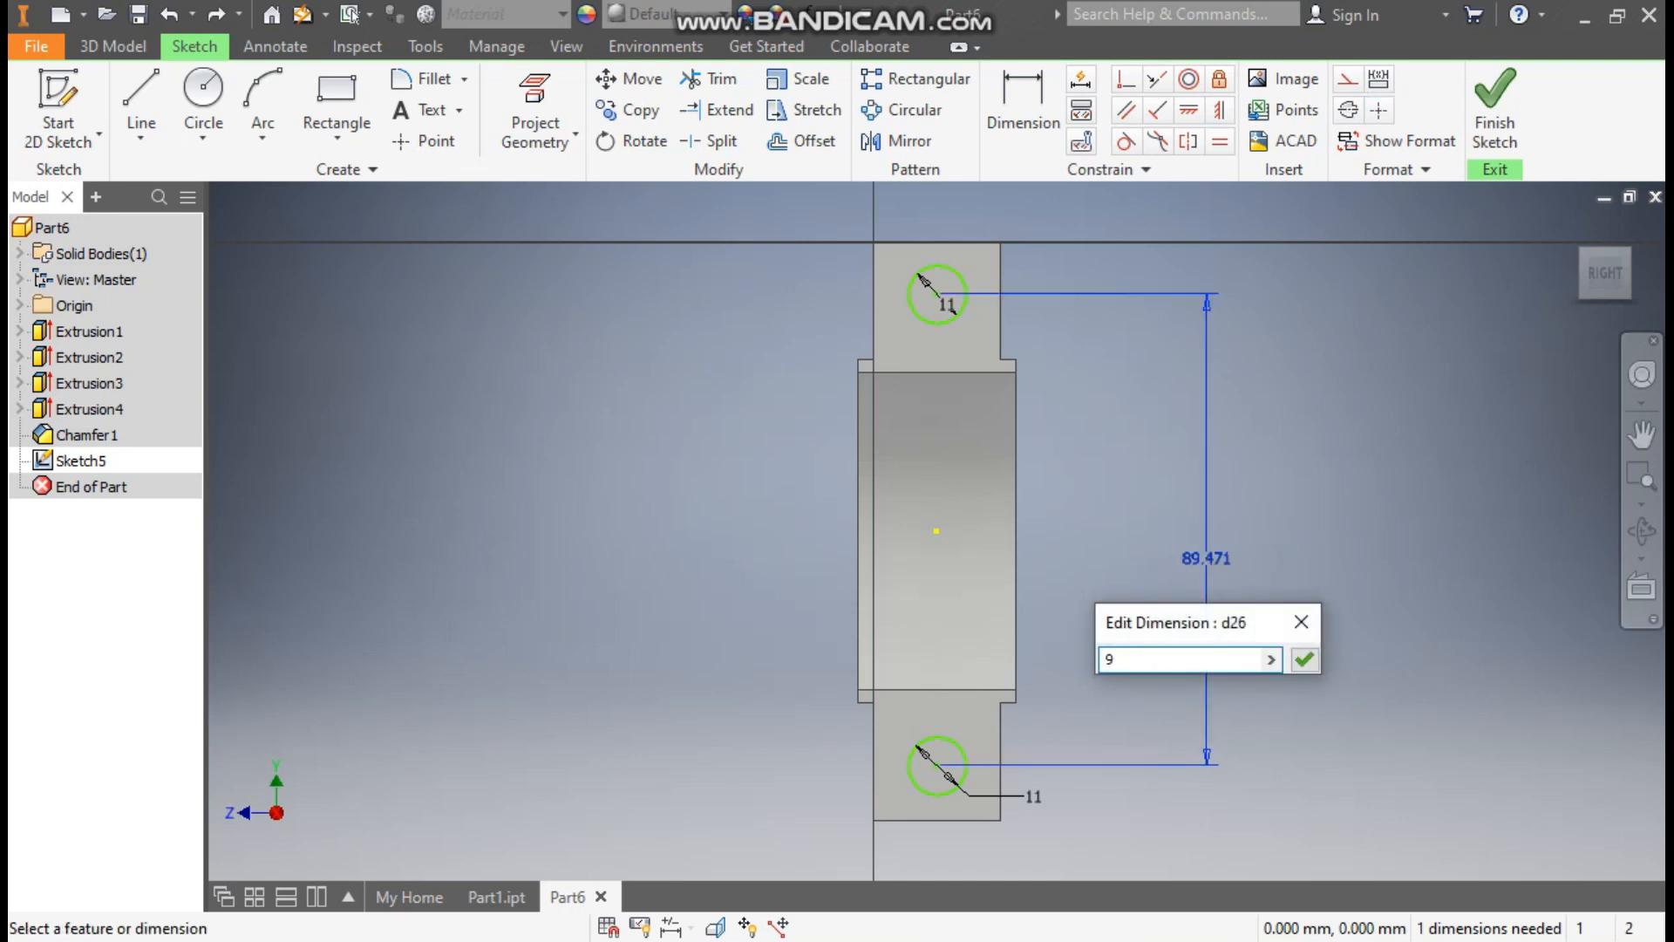
type("0")
key("Return")
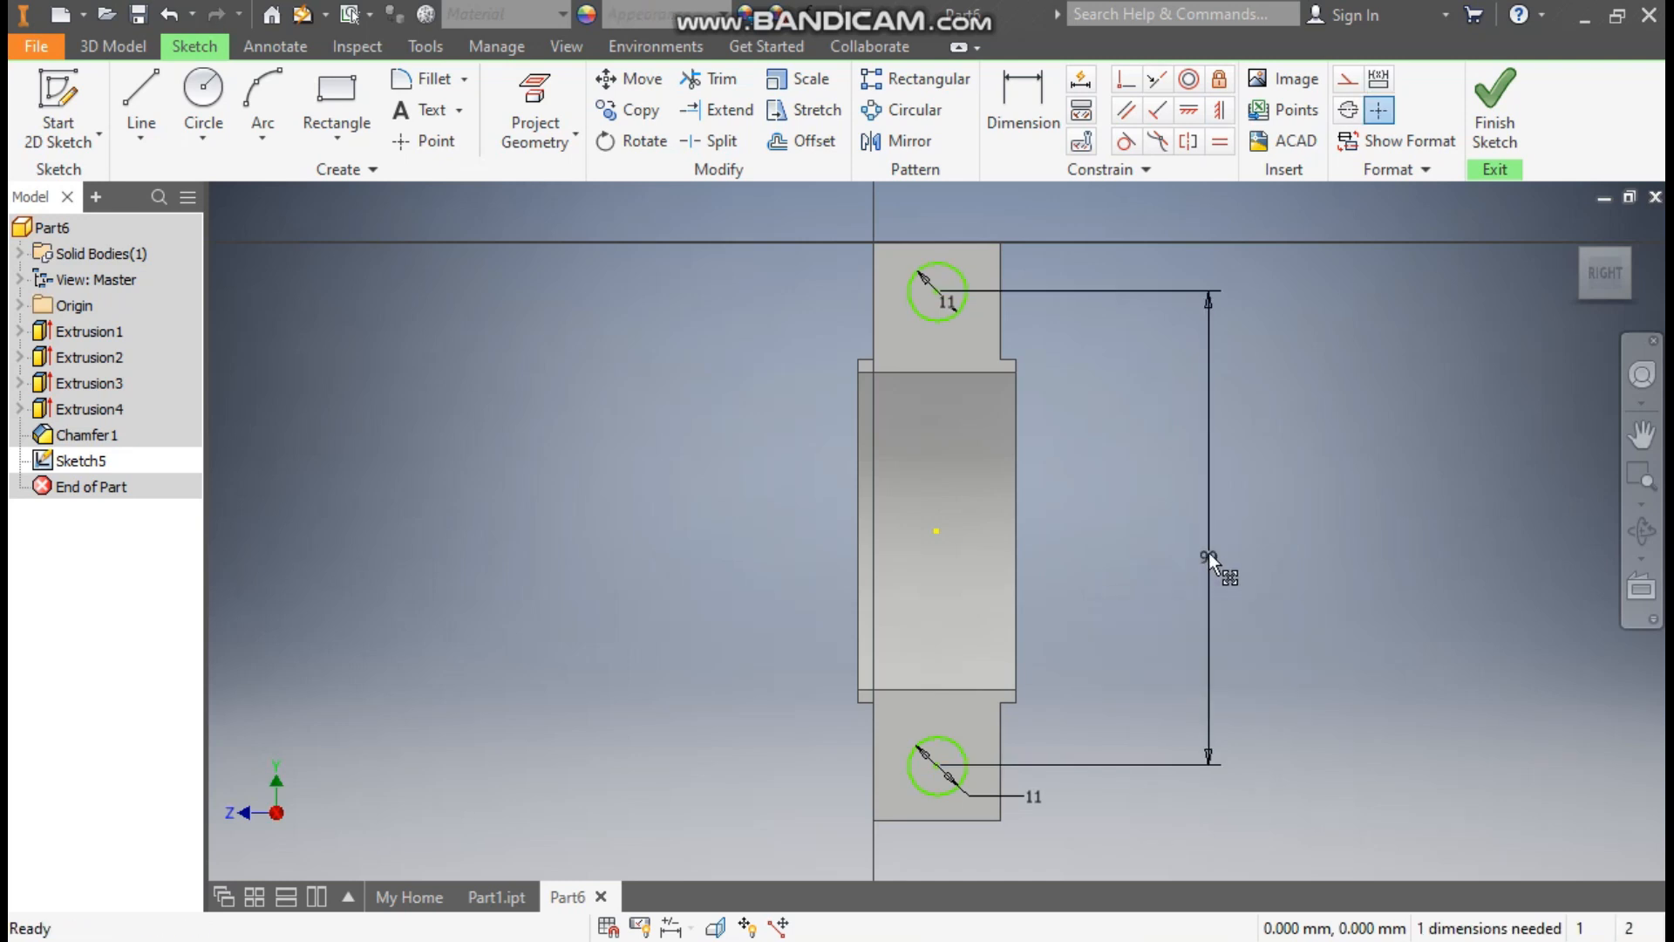
- Dimension the upper circle's centre 45 mm vertically from the projected centre point
left_click(936, 530)
key("Escape")
left_click(1023, 116)
left_click(960, 267)
left_click(937, 530)
left_click(708, 448)
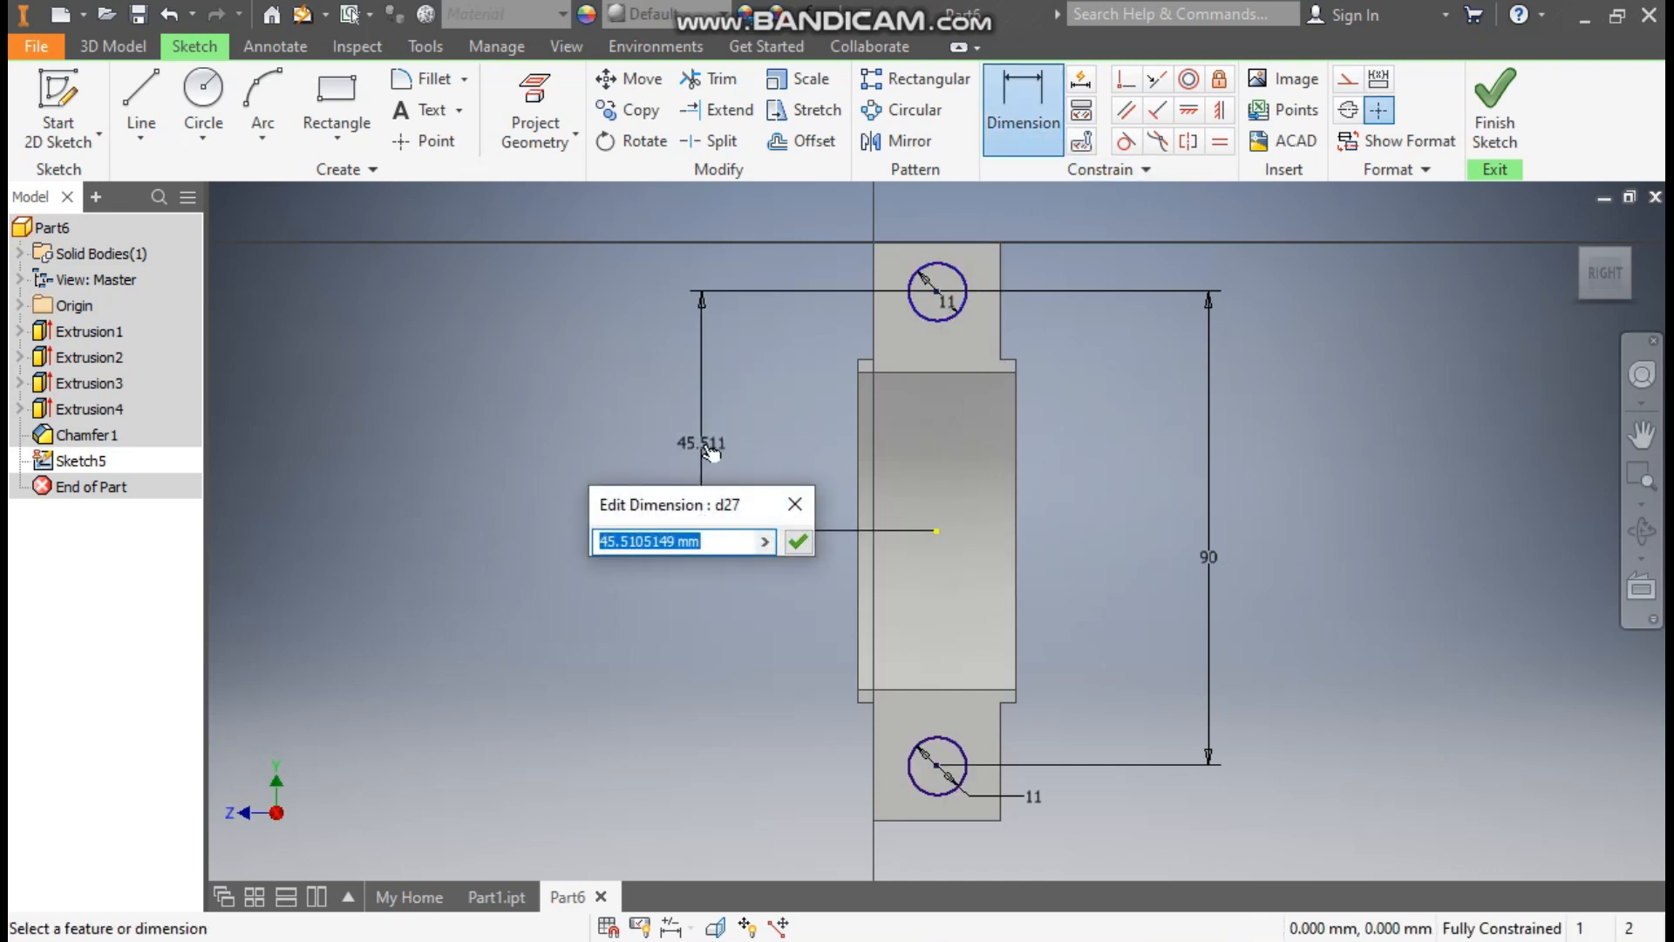
type("45")
key("Return")
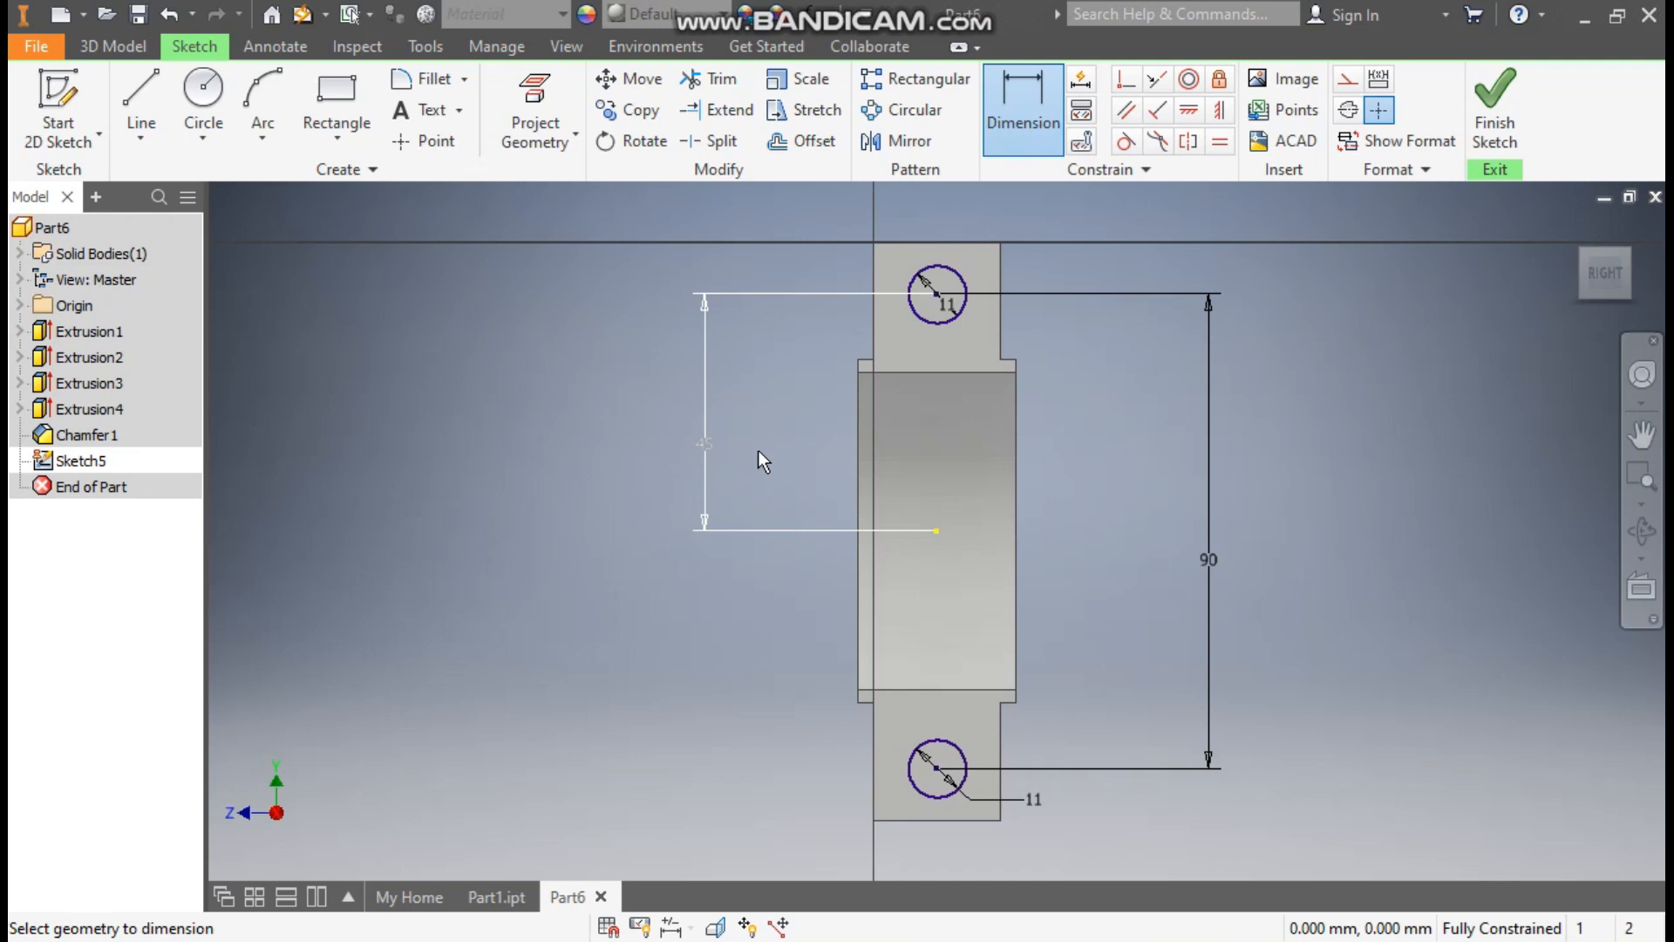
- Finish the sketch and cut both 11 mm circles through the whole block with an Extrude cut set to All
left_click(1488, 118)
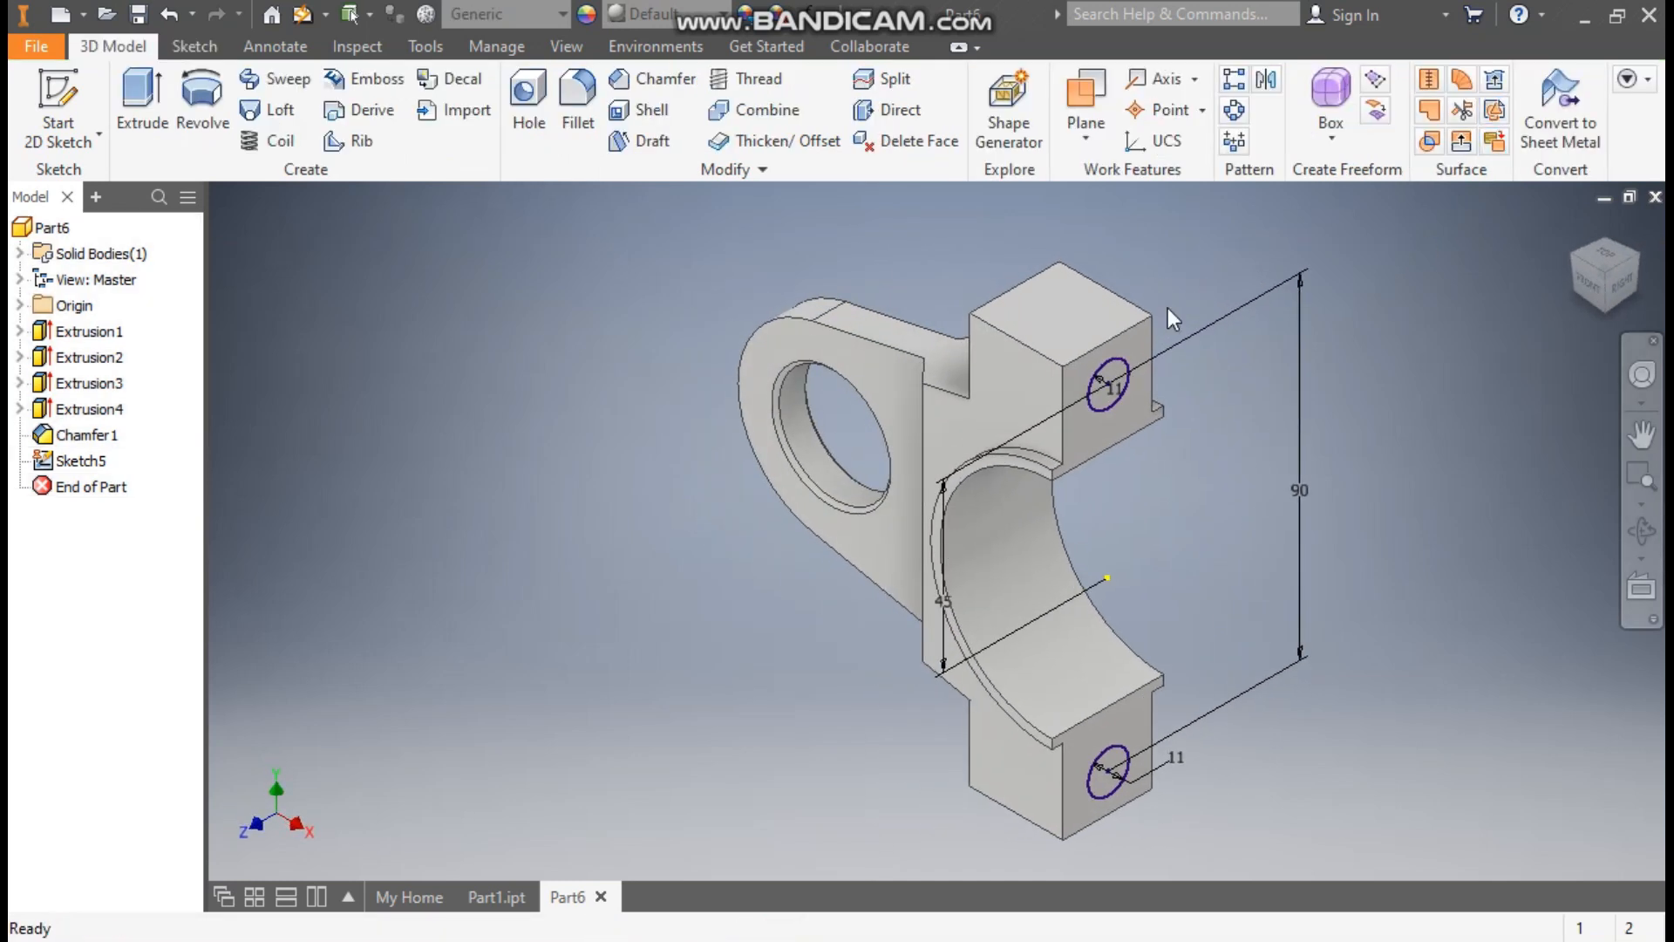
left_click(139, 96)
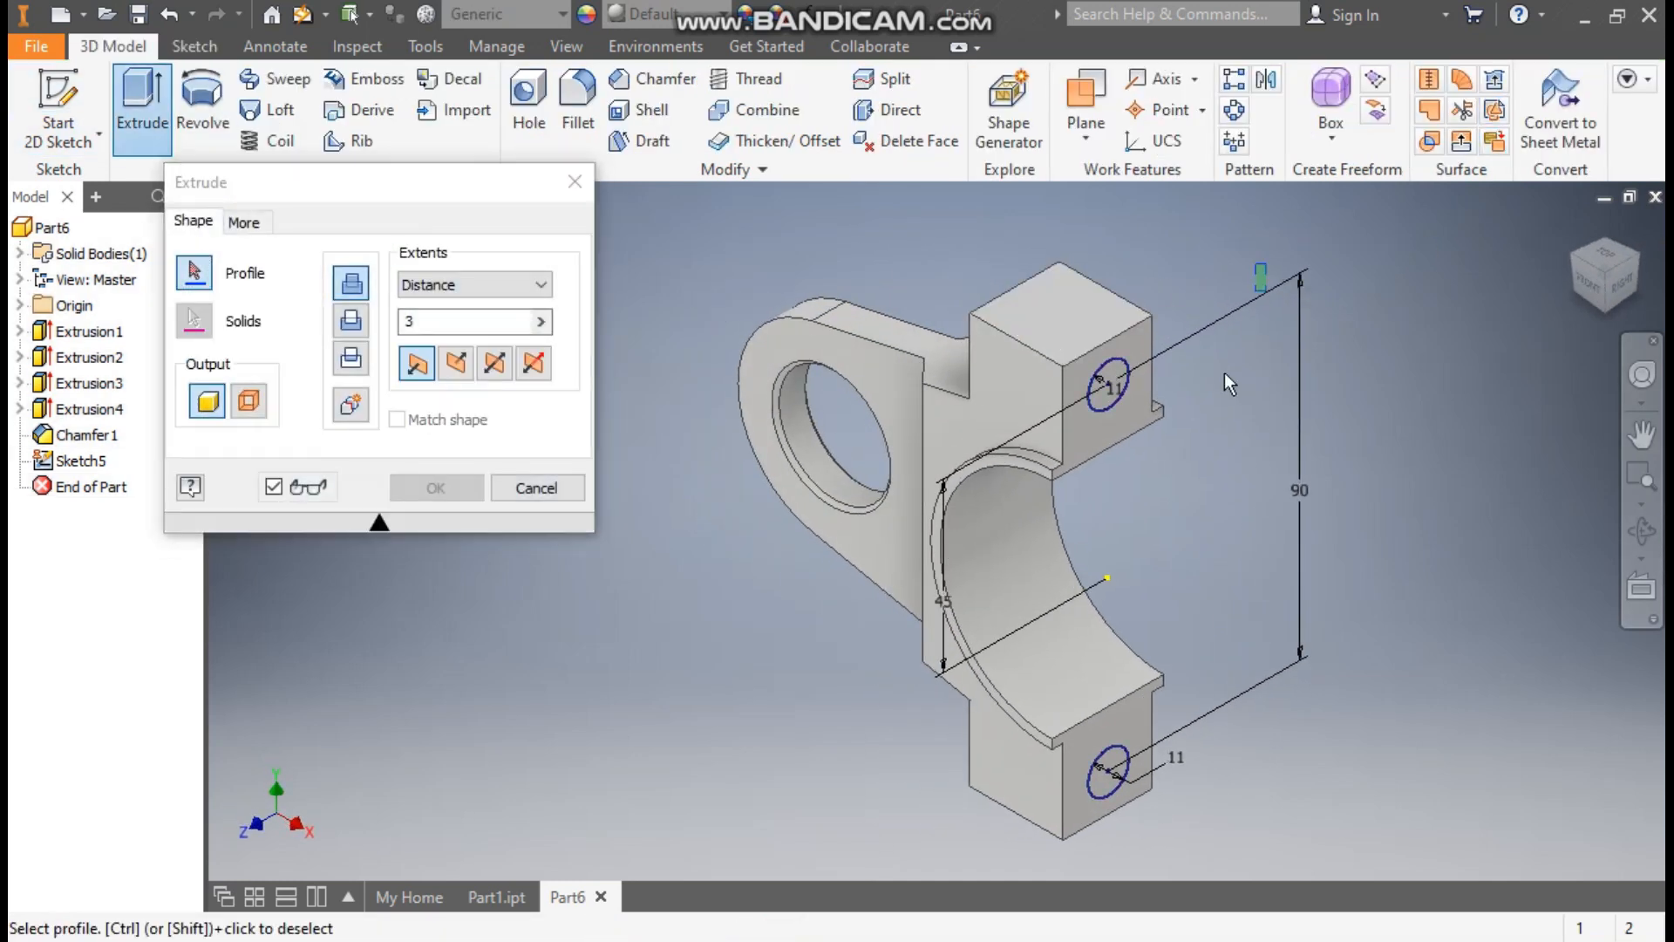
left_click_drag(932, 795, 895, 832)
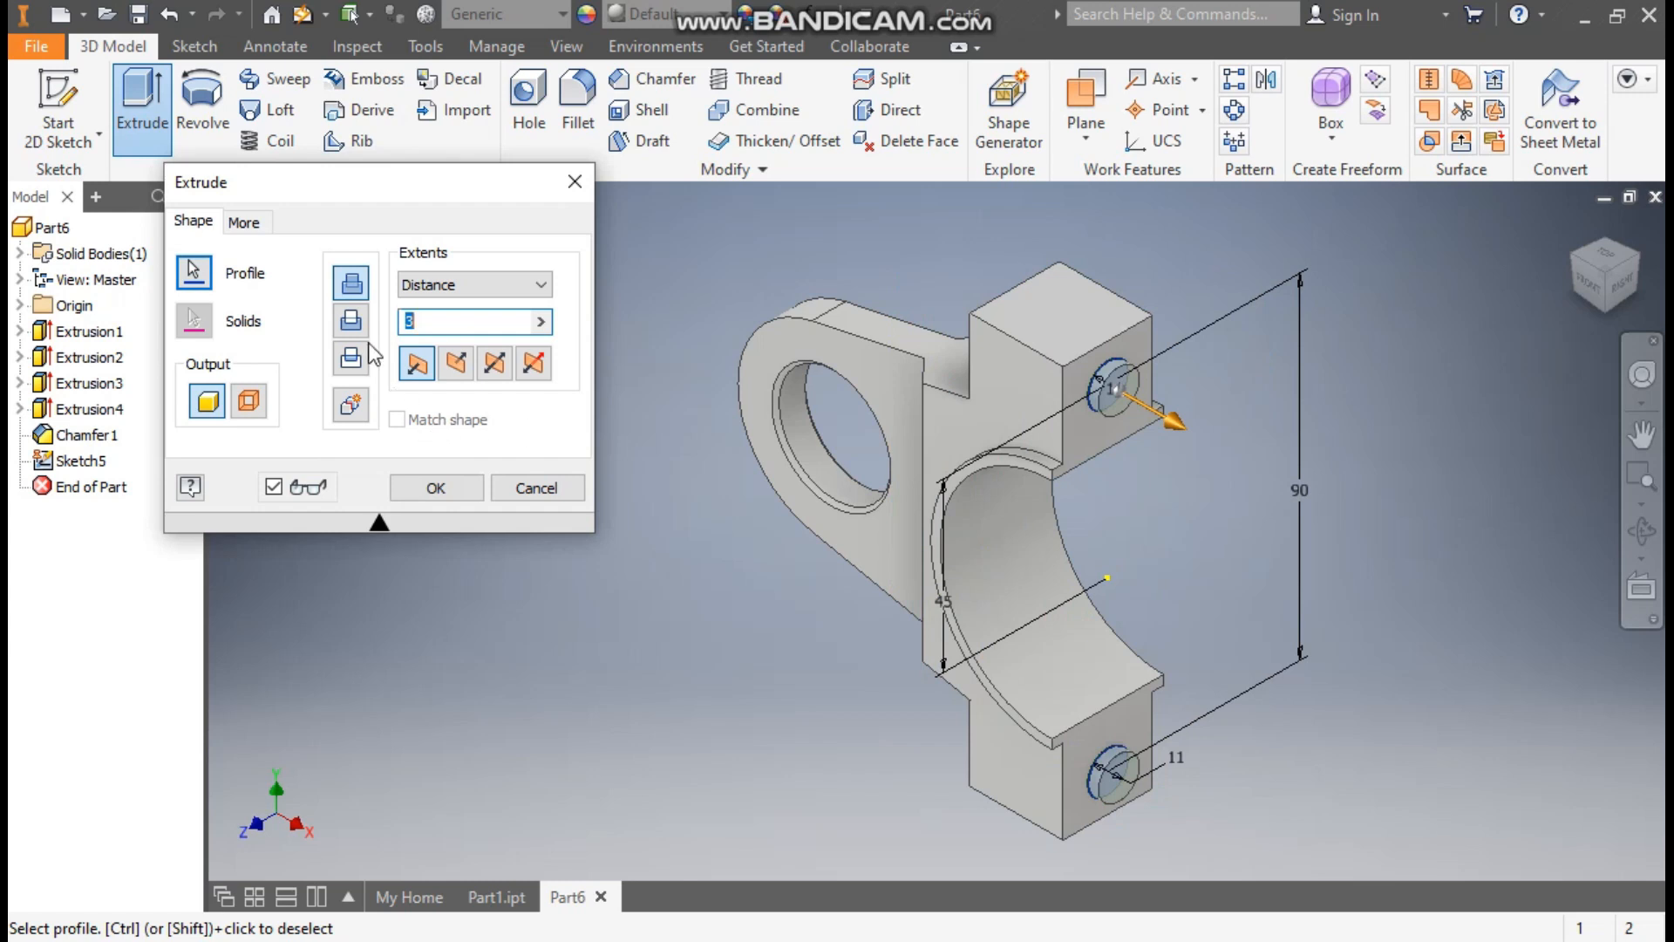
left_click(351, 320)
left_click(433, 284)
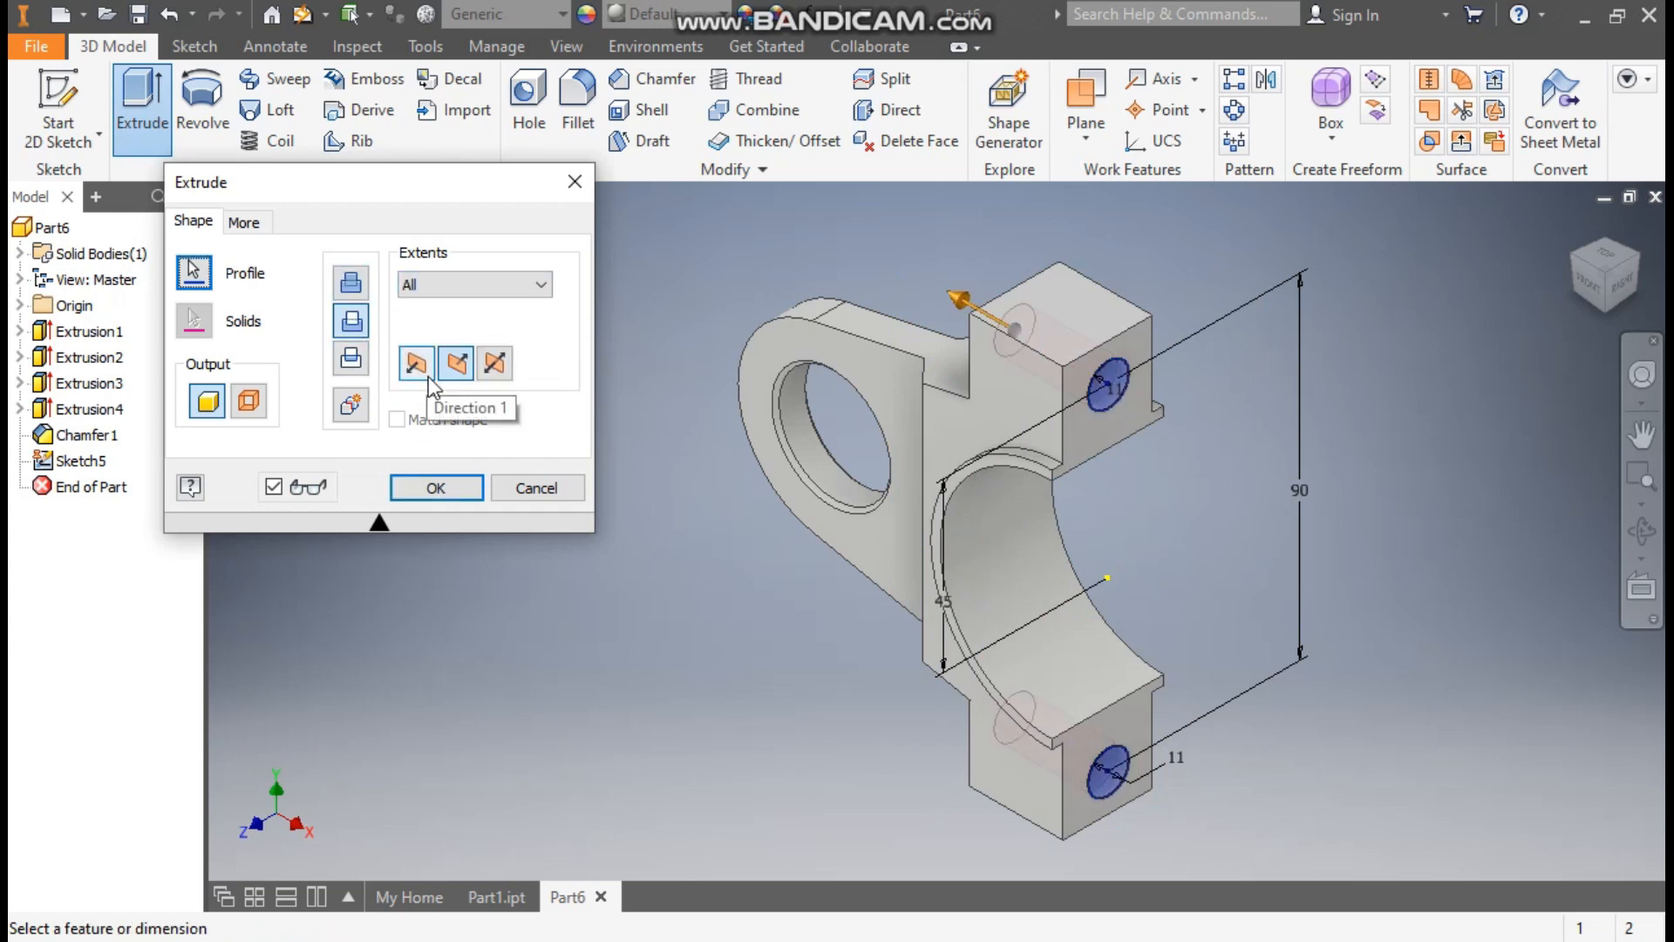
left_click(432, 488)
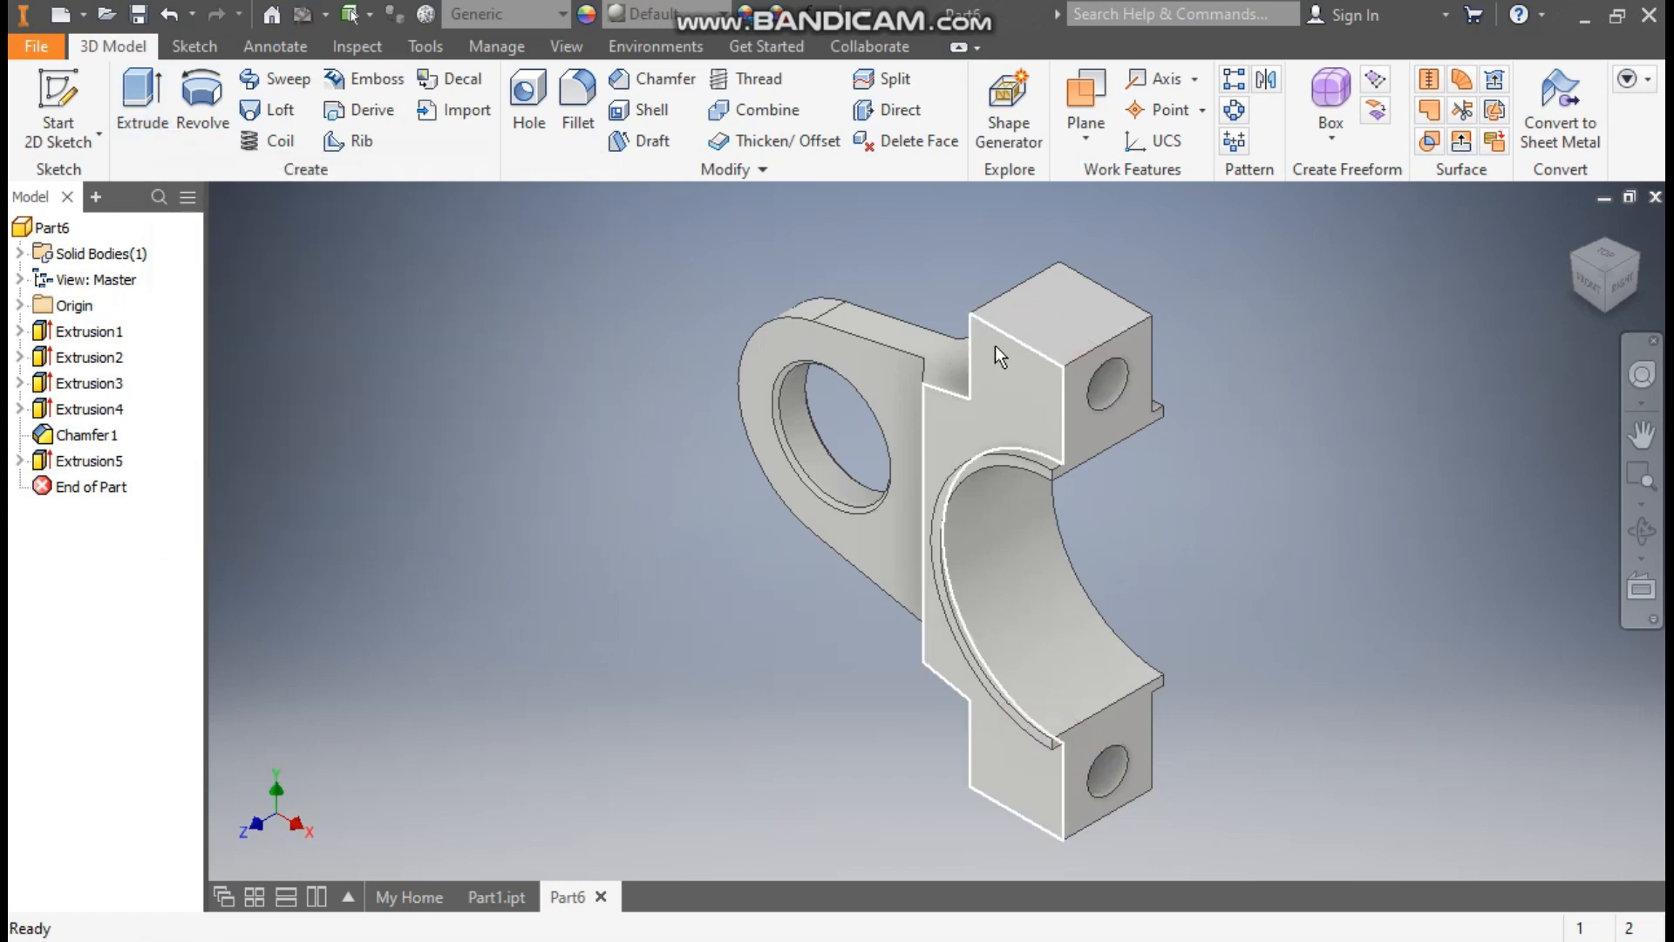
- Chamfer the two outer side edges at each end of the block, upper and lower, with a distance of 3 mm
left_click(1022, 343)
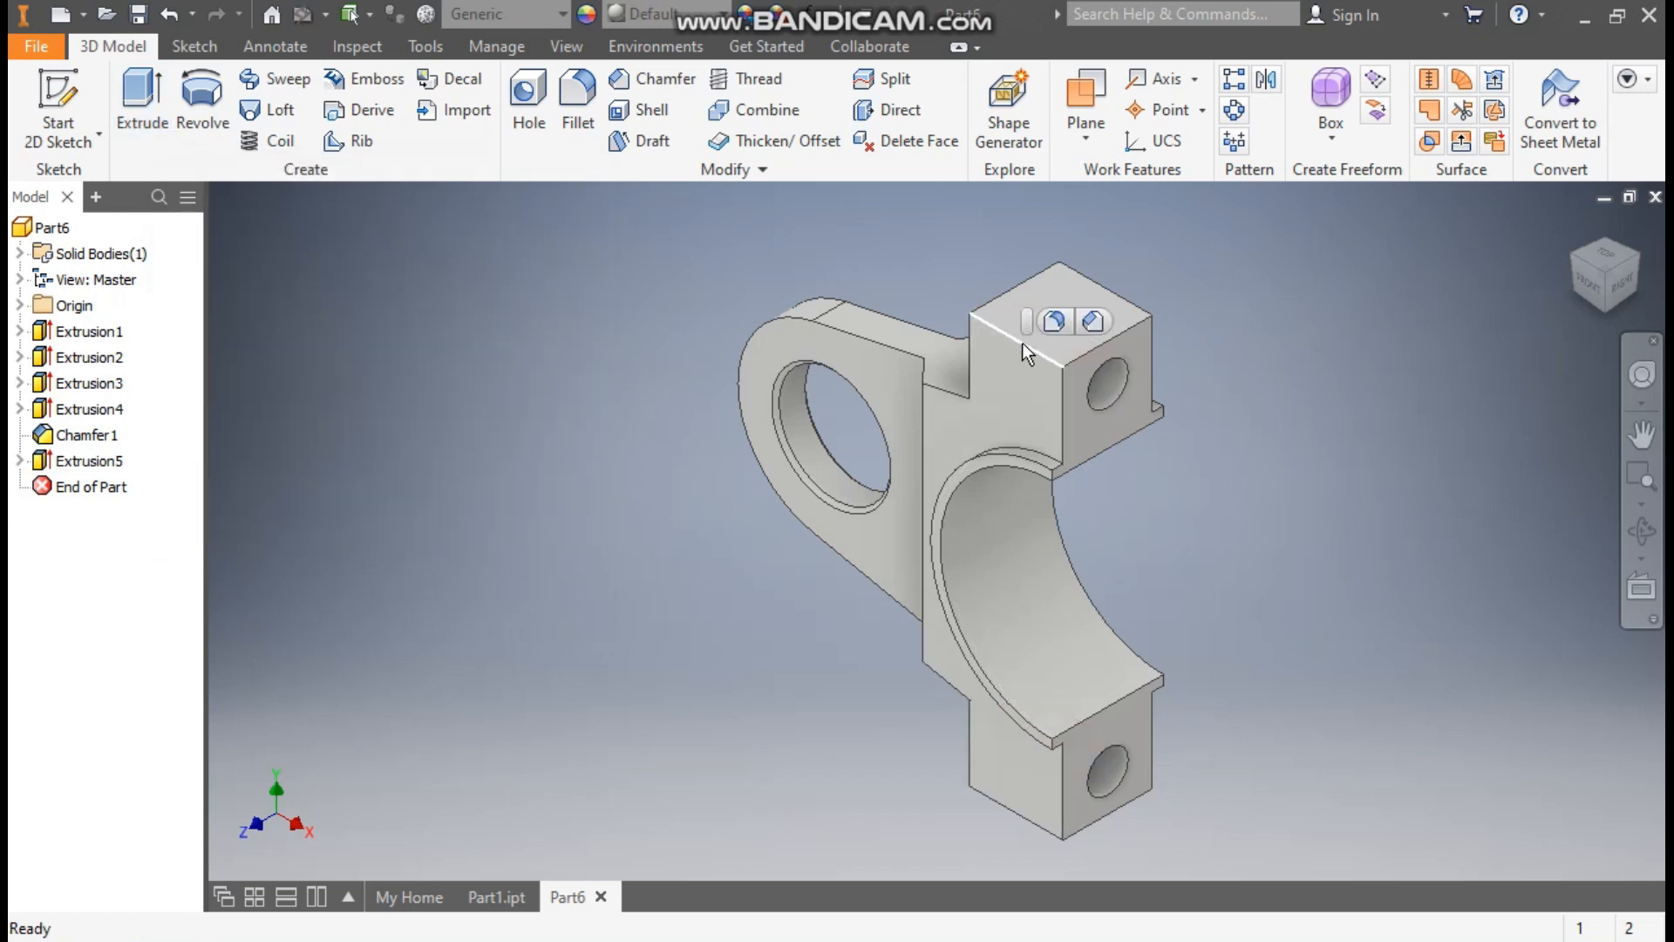
left_click(1090, 322)
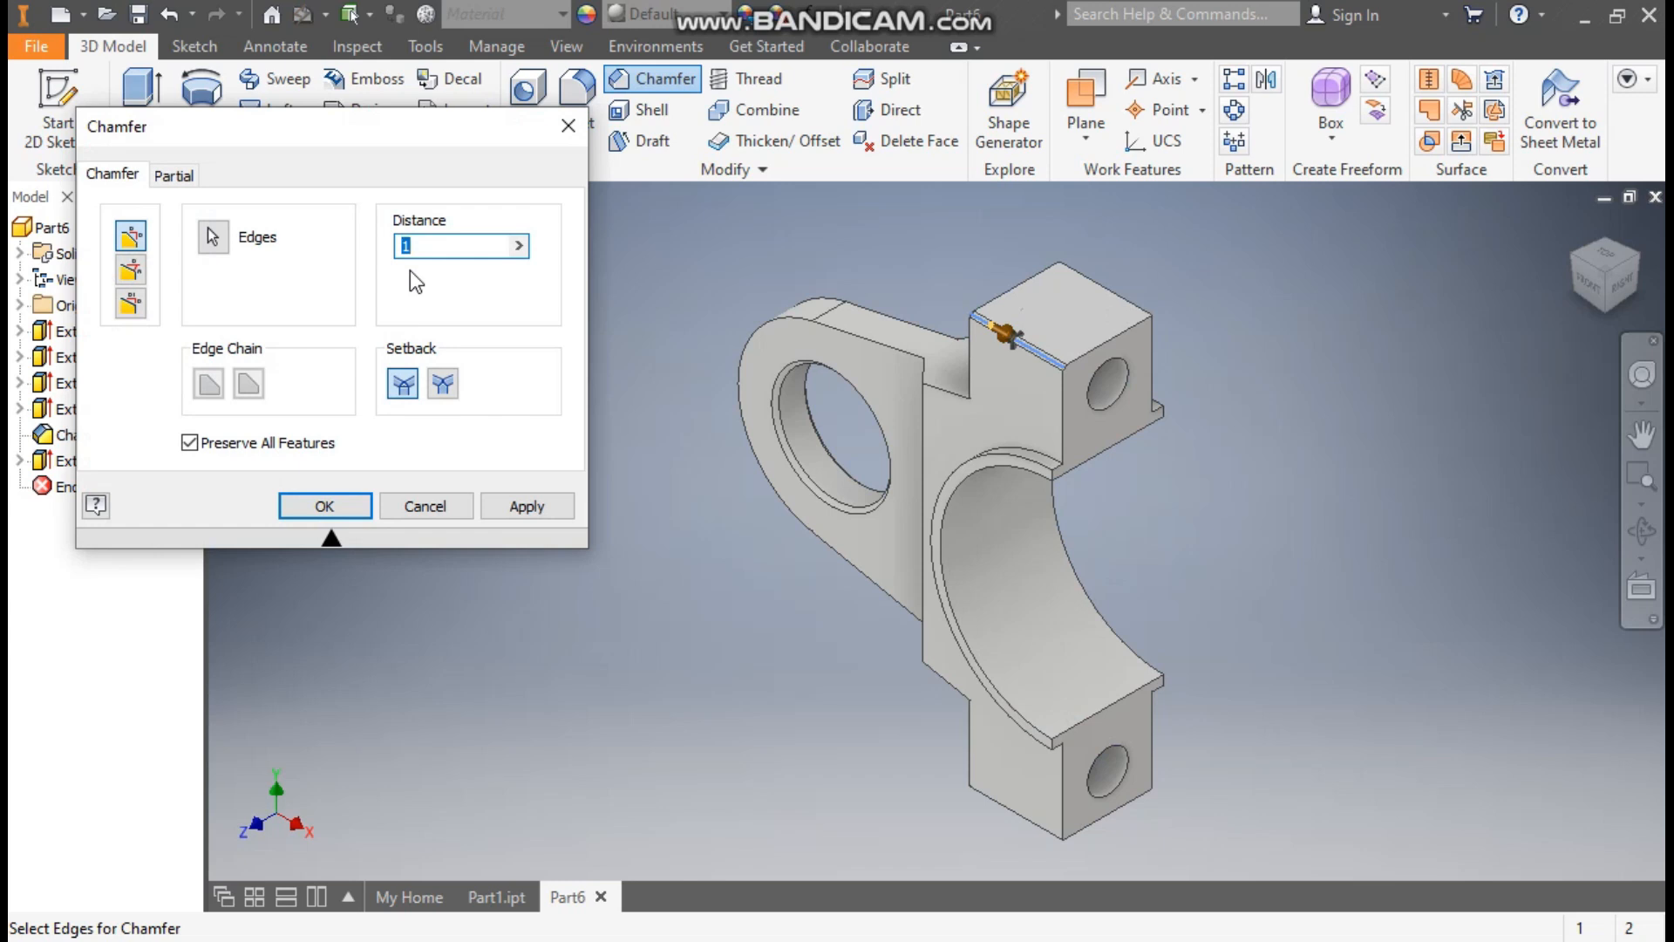
type("3")
left_click(1106, 286)
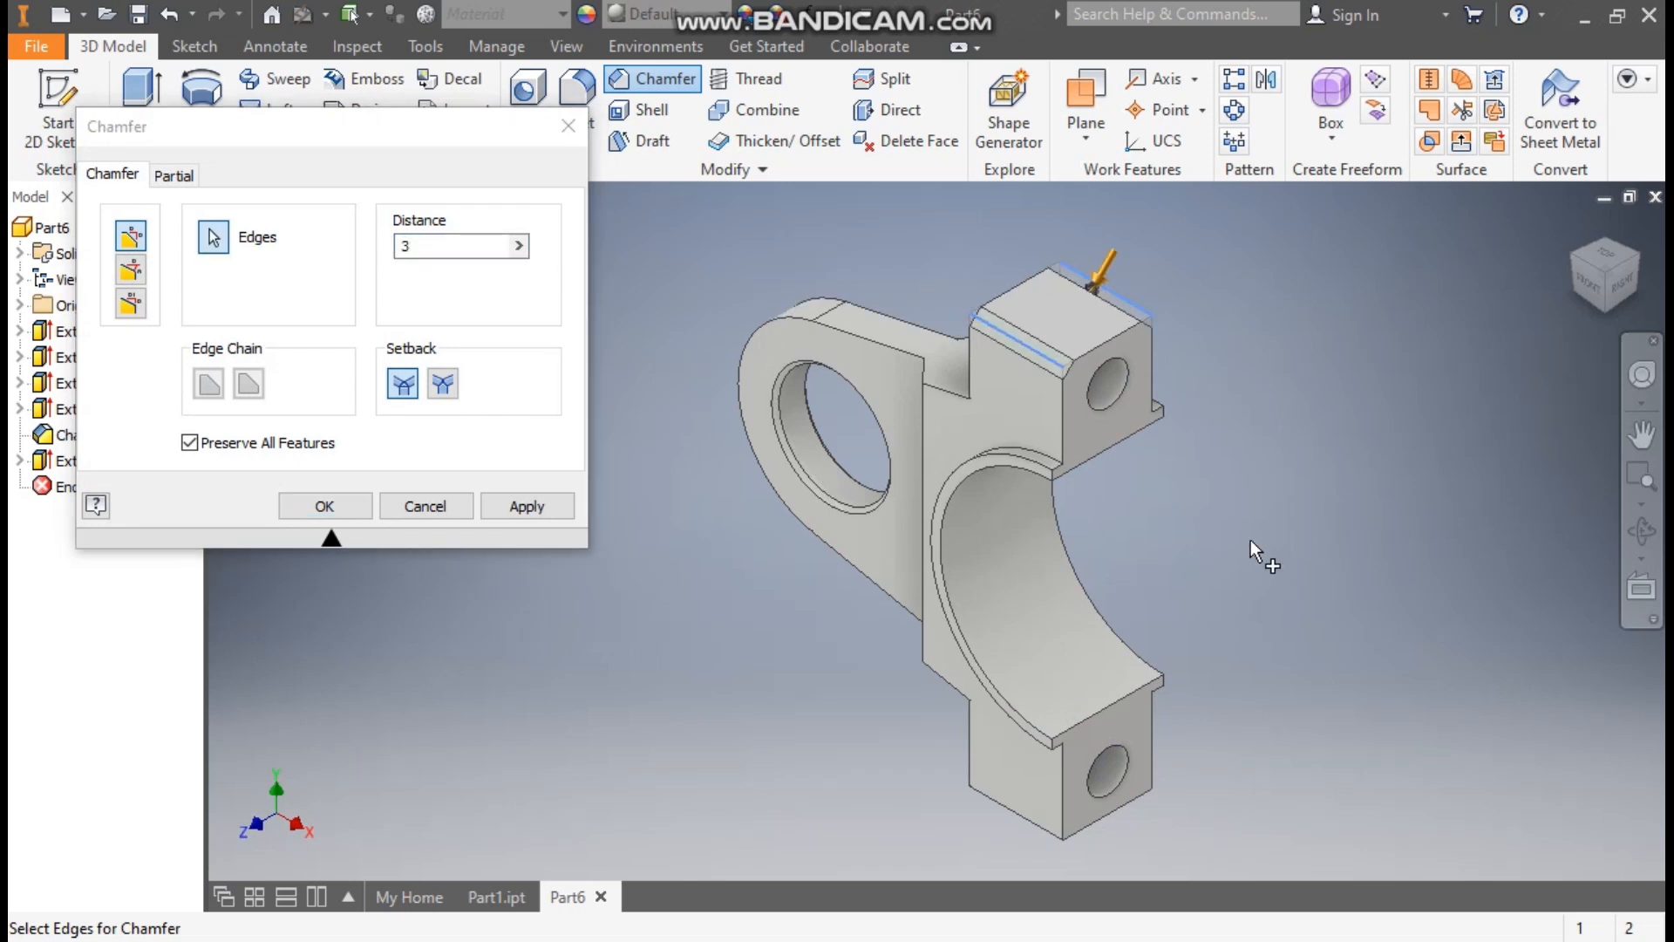
left_click(1035, 827)
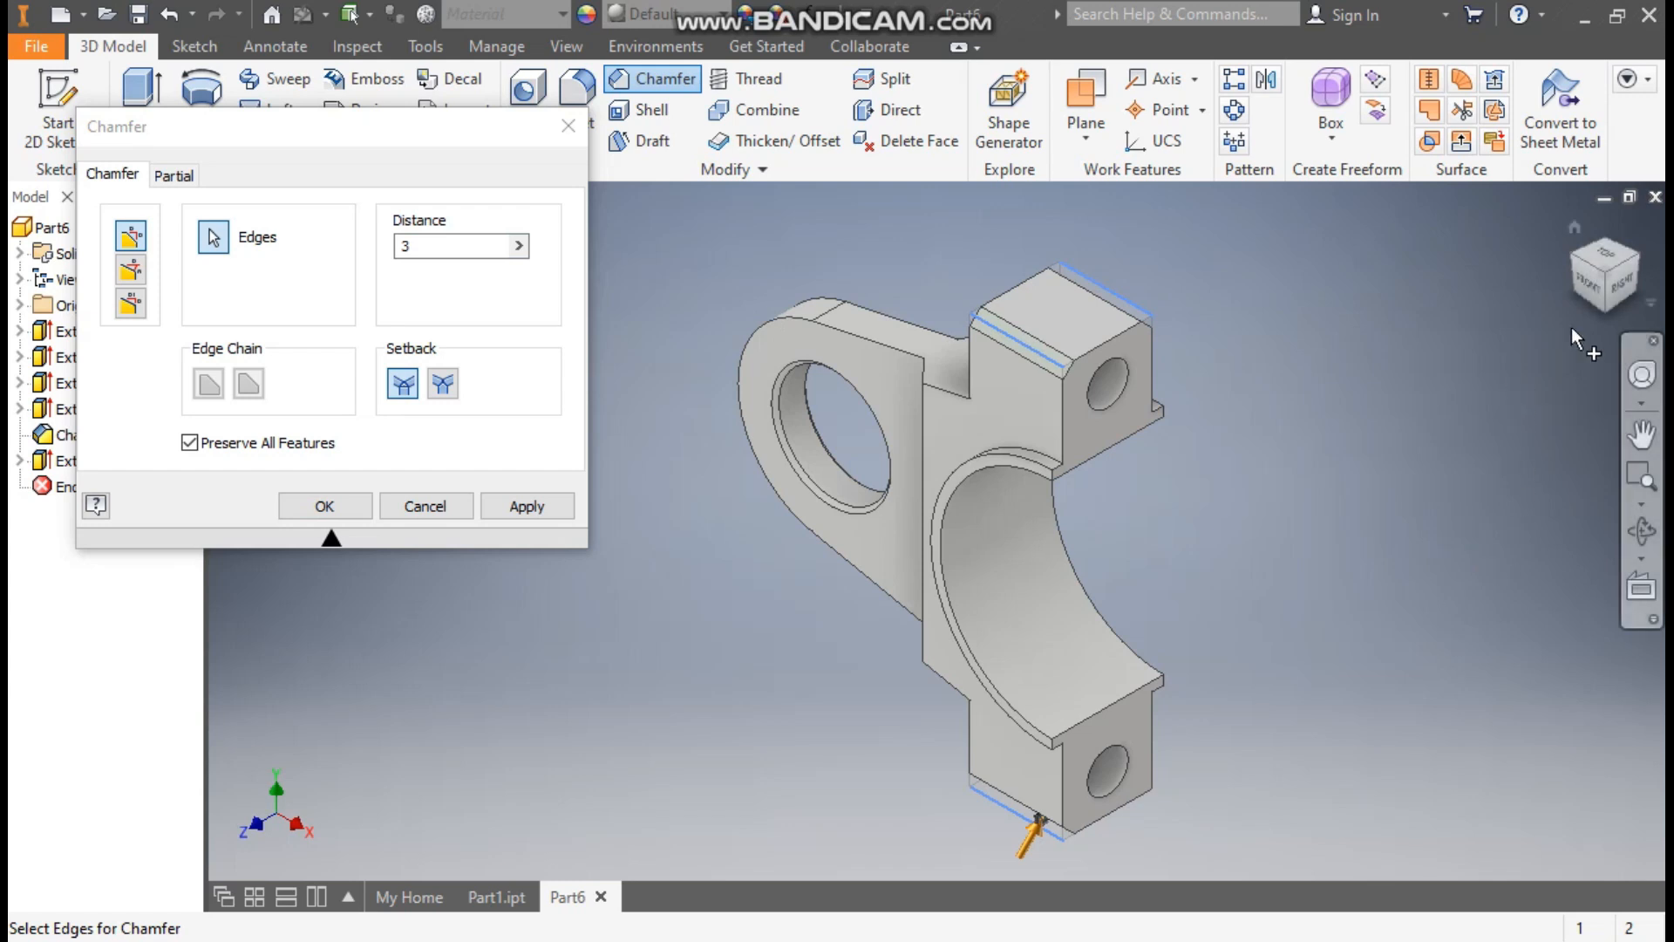
left_click(1639, 259)
scroll(822, 322, "up", 5)
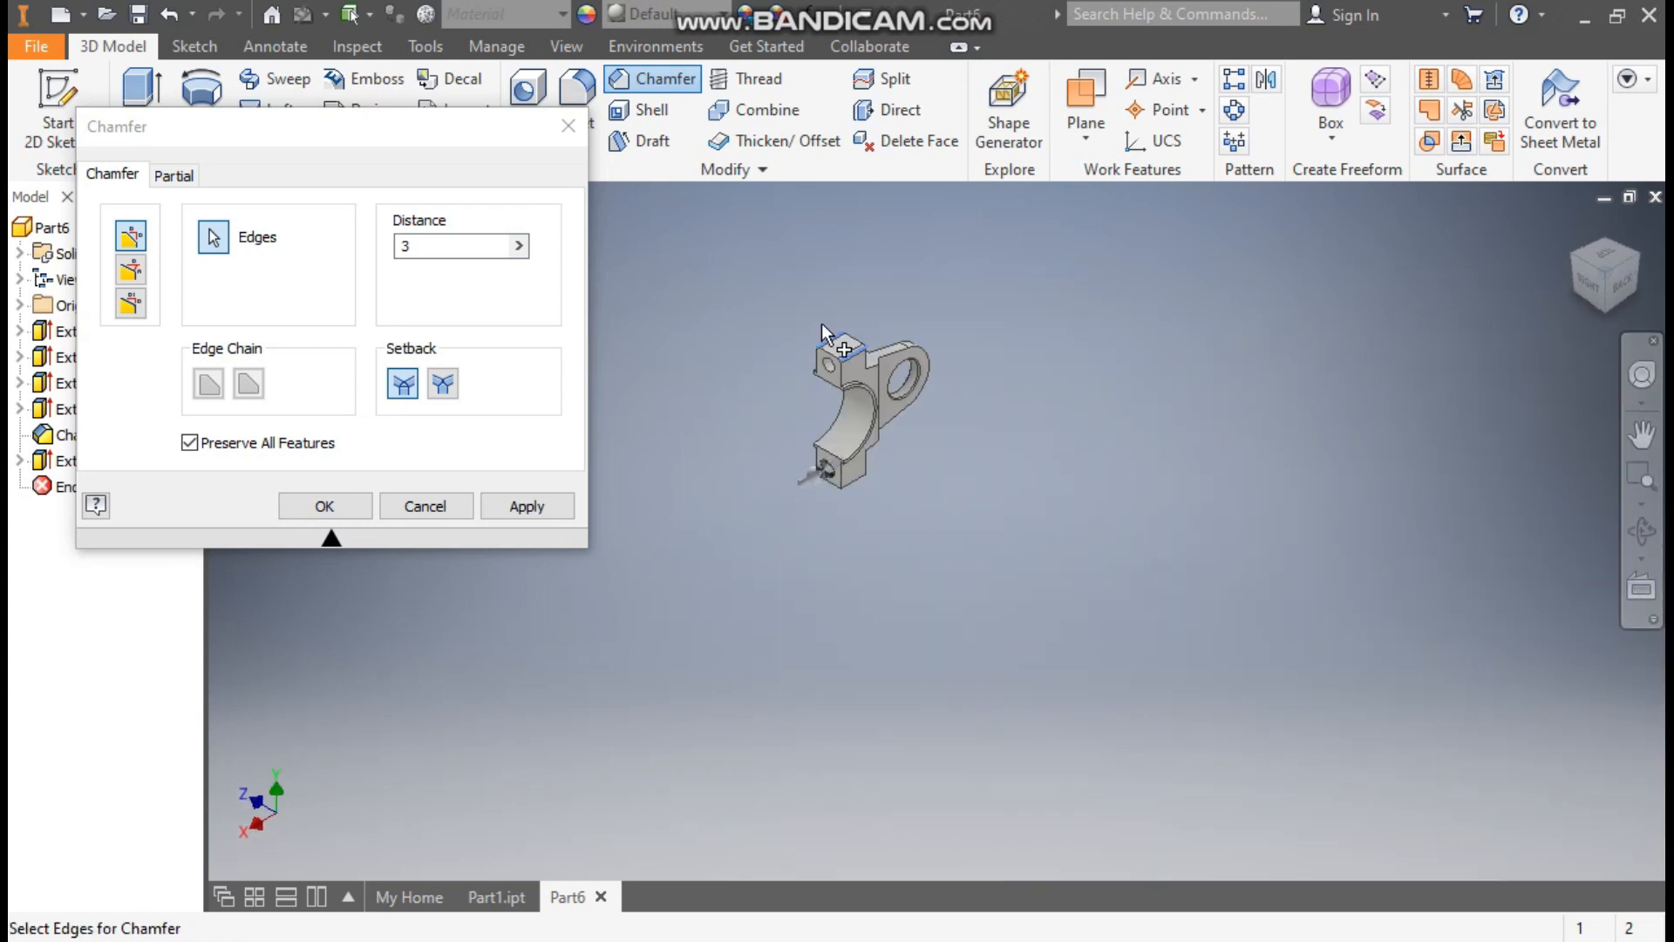
scroll(837, 483, "down", 3)
left_click(870, 481)
scroll(822, 252, "down", 4)
scroll(824, 265, "up", 1)
middle_click_drag(824, 266, 898, 353)
left_click(328, 505)
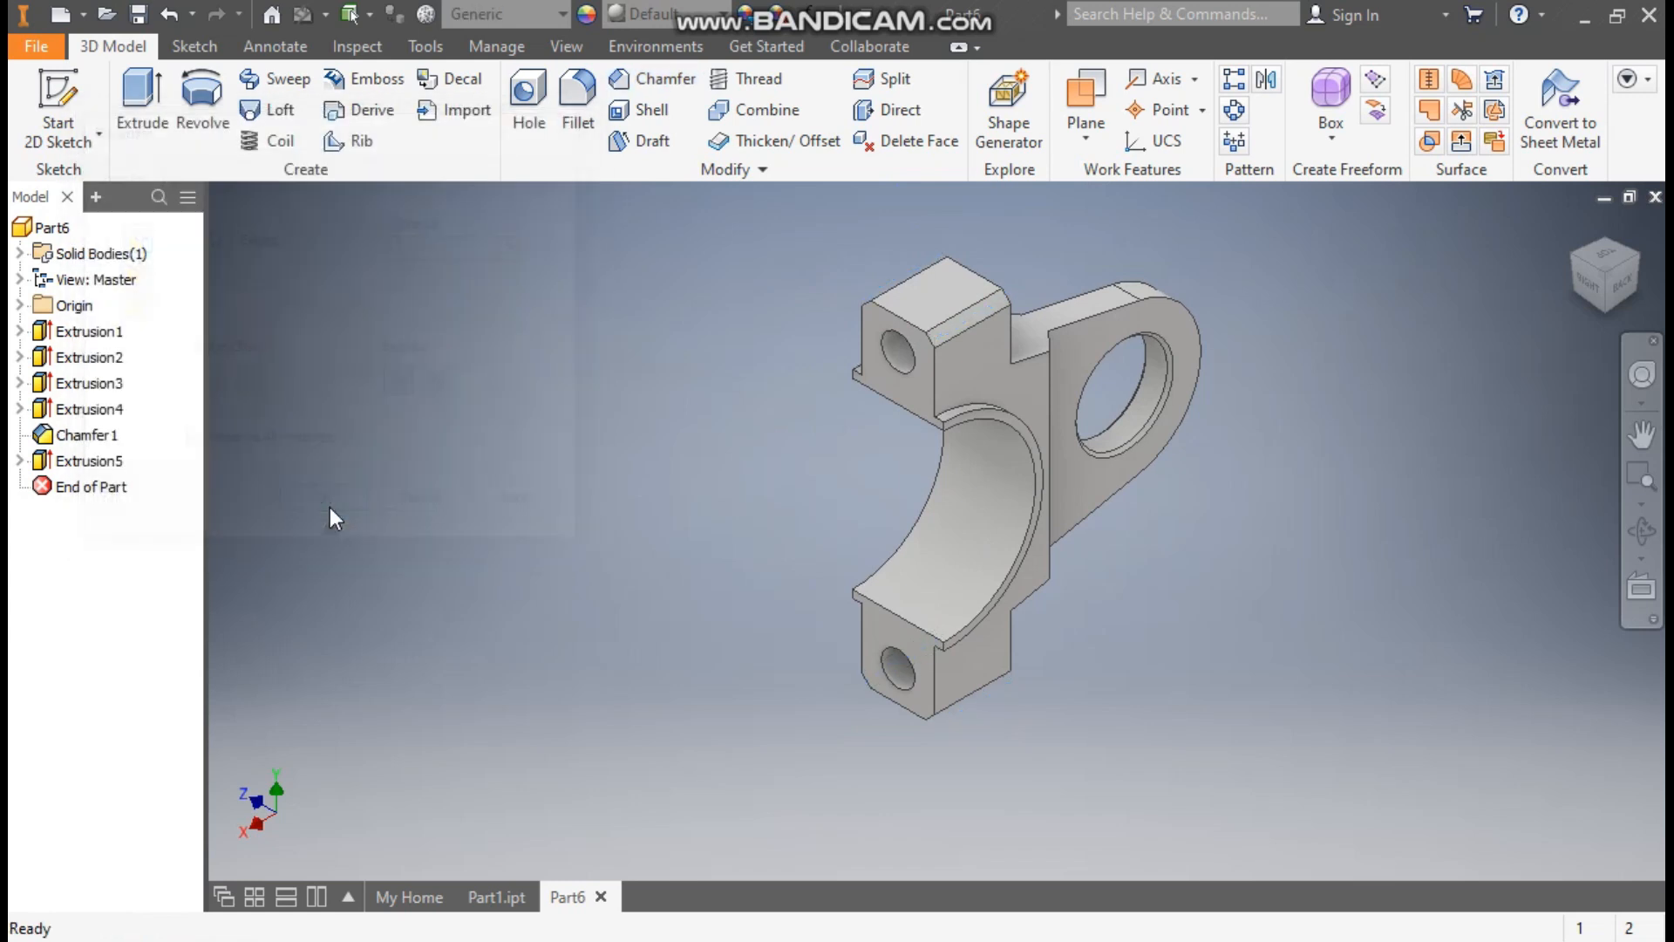
- Fillet the arc edges where the semicircular flange meets the block on both sides with a 0.5 mm radius
left_click(1579, 225)
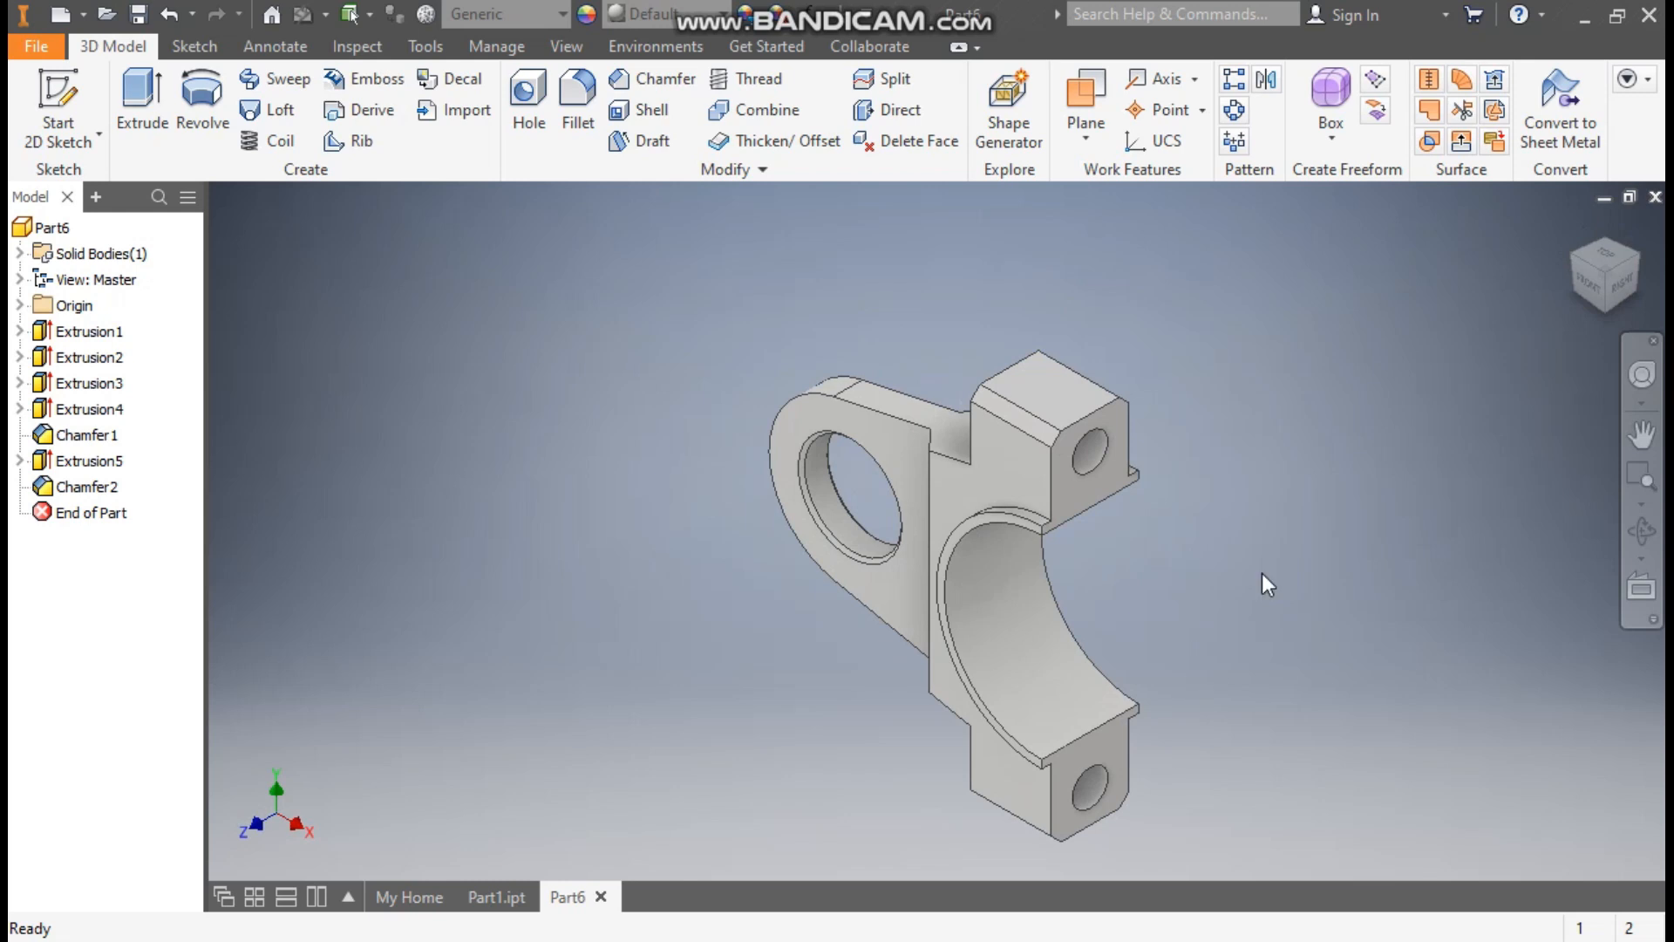
left_click(1571, 255)
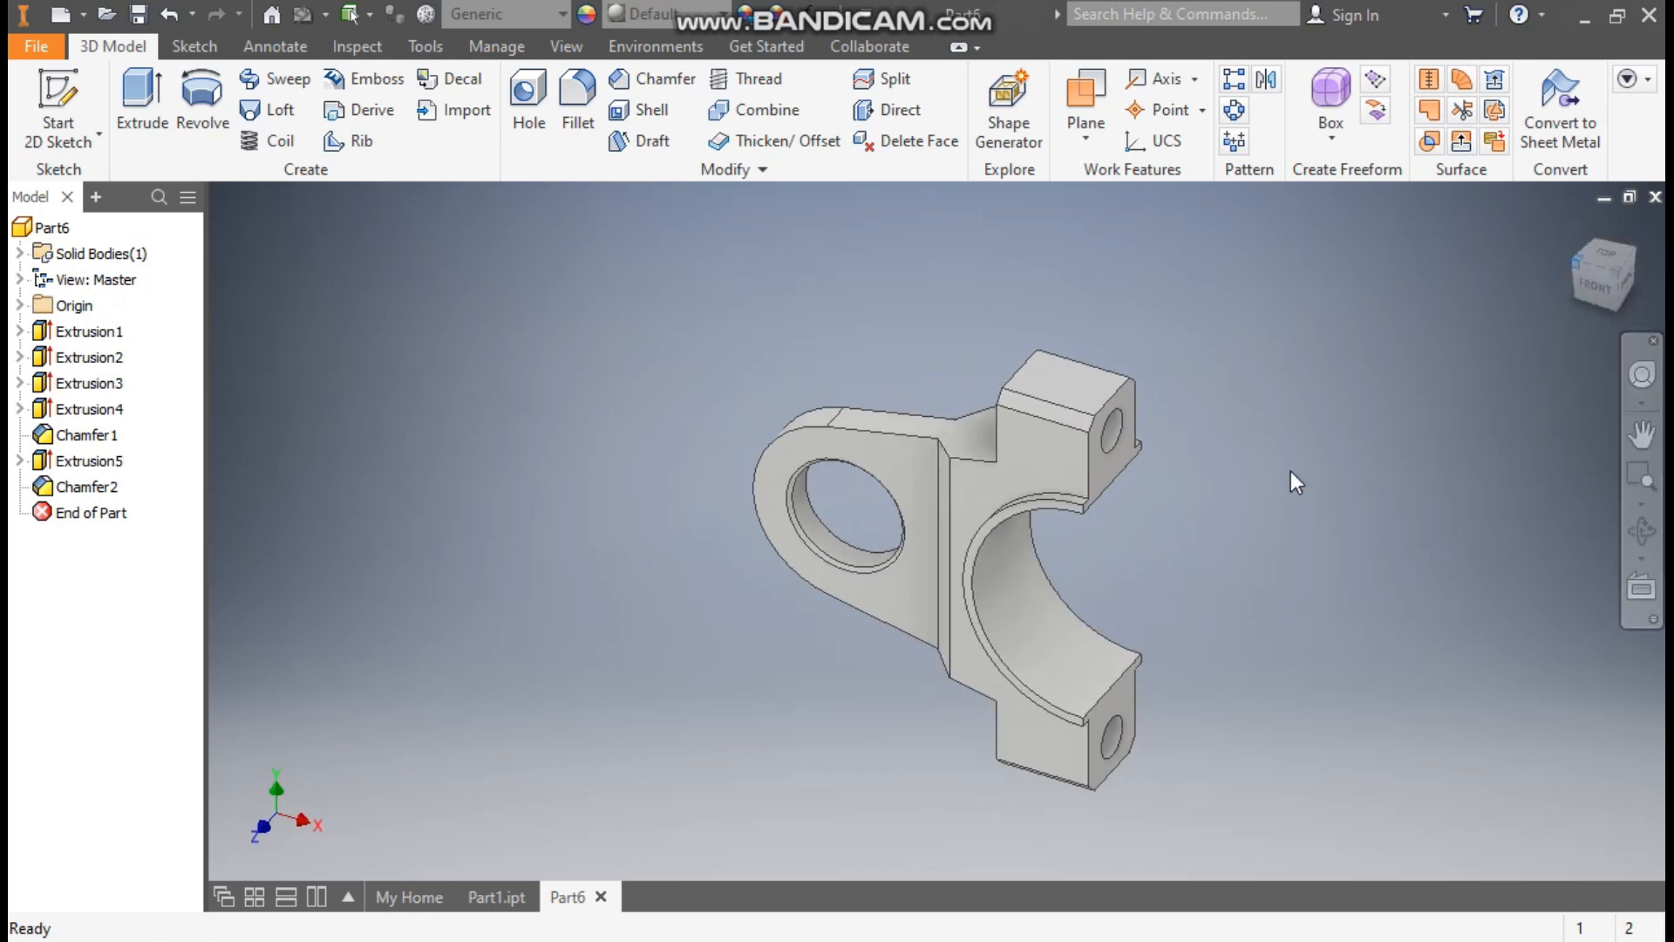
scroll(944, 550, "down", 3)
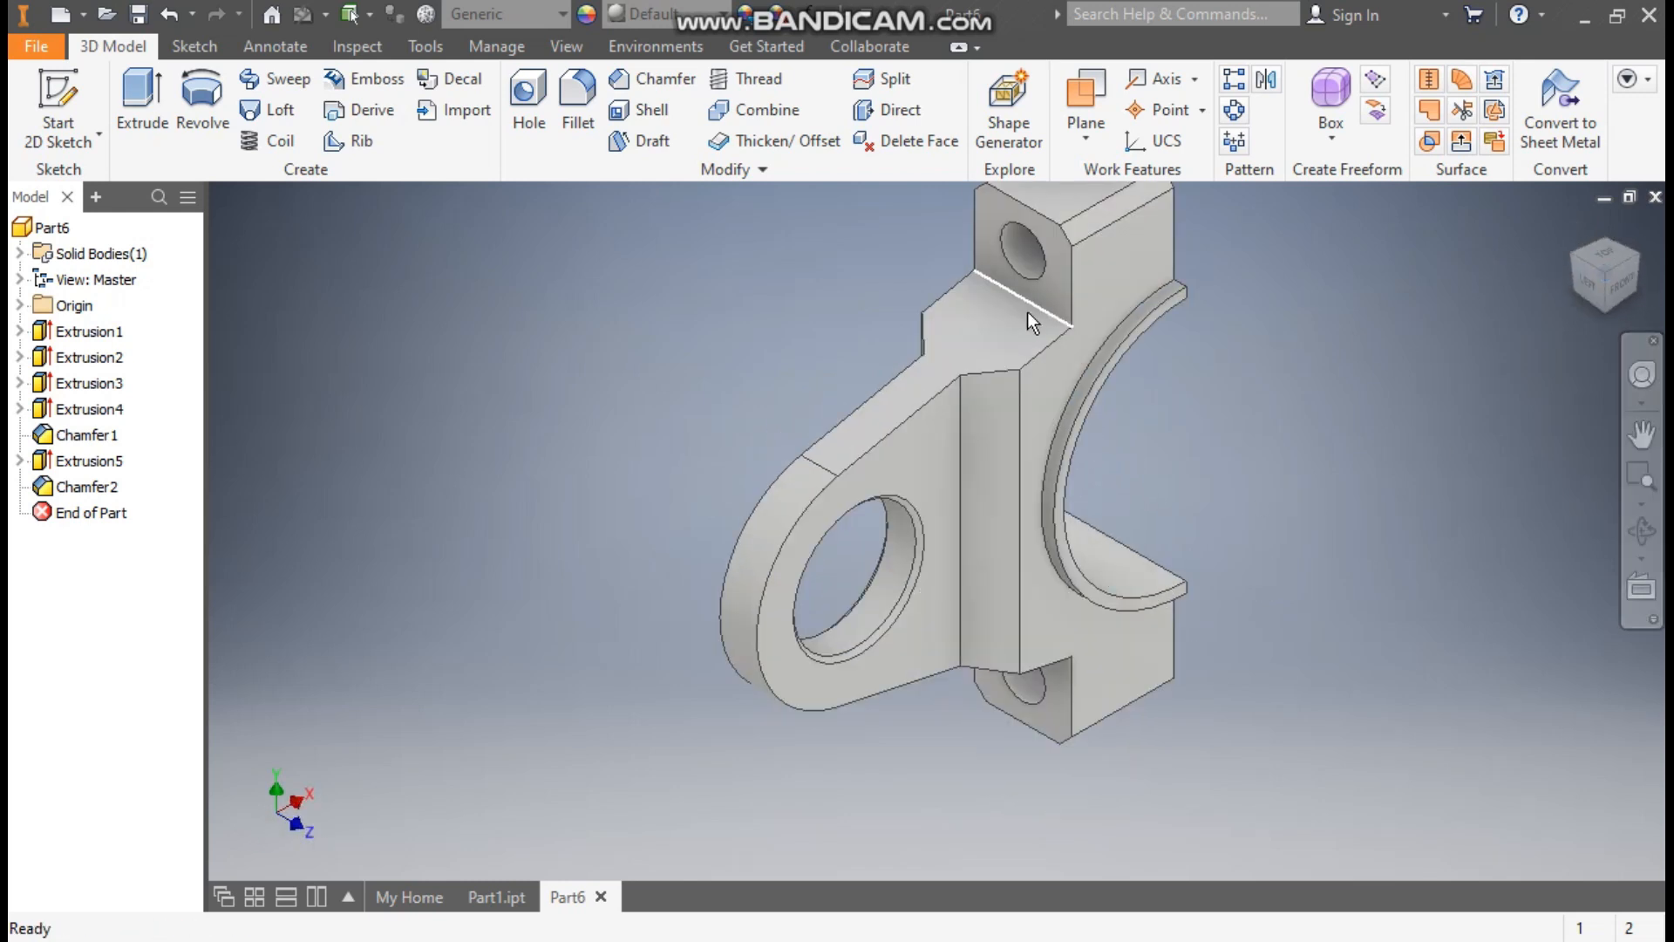
left_click(1048, 507)
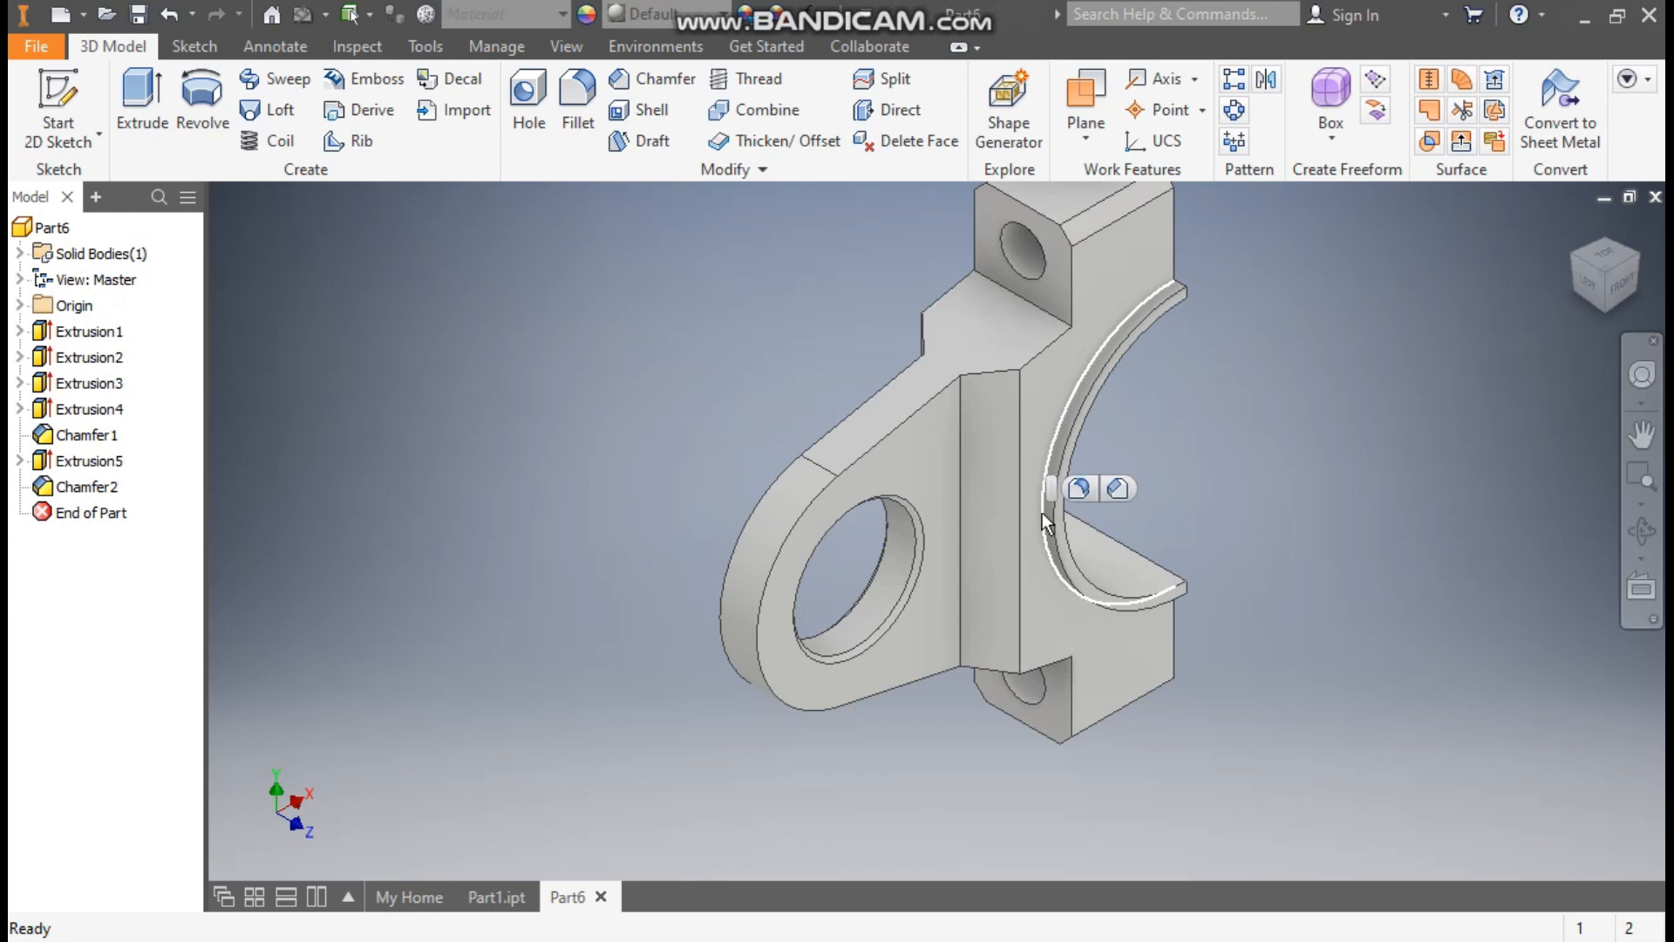
left_click(1079, 489)
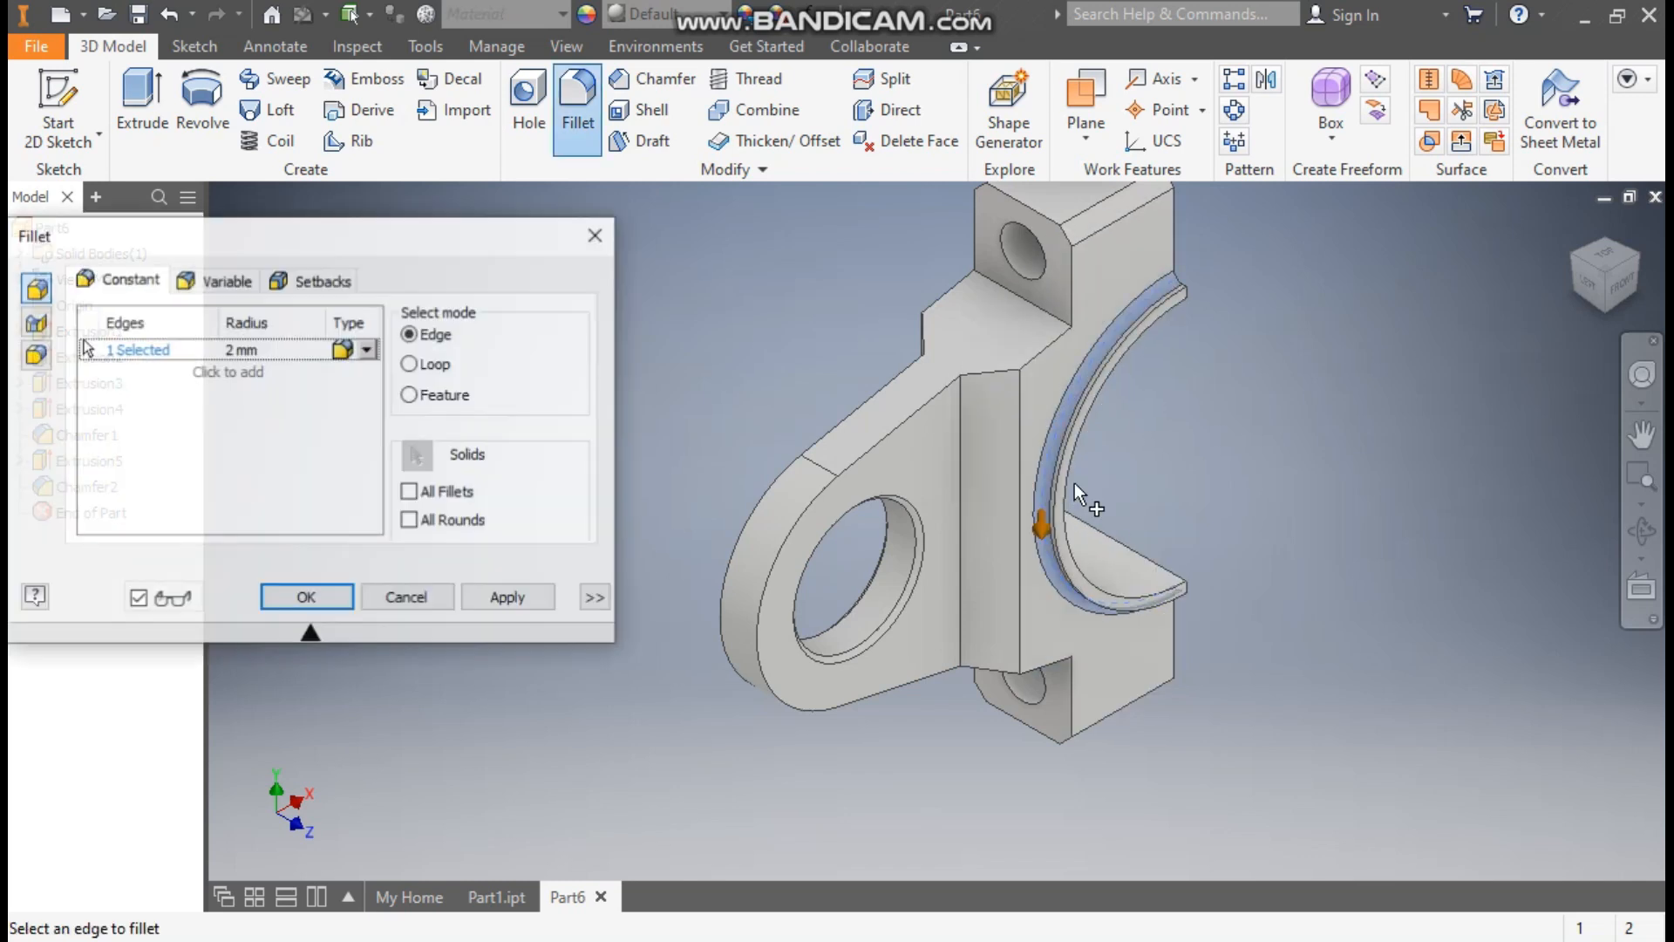
type("0.5")
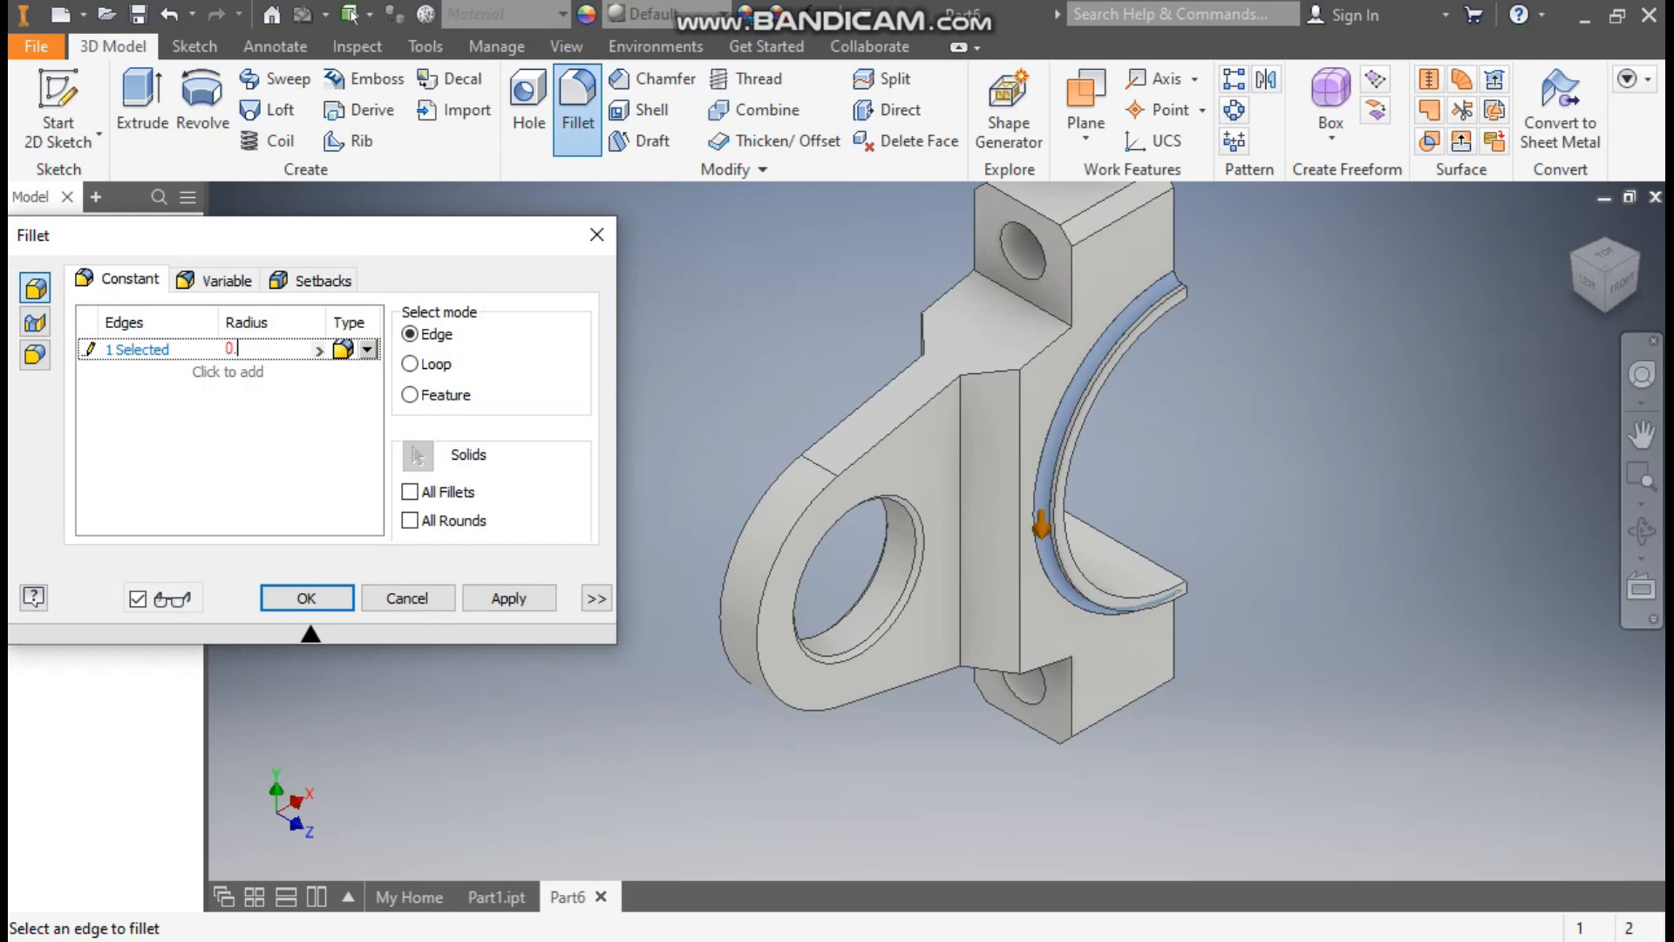
left_click(1569, 256)
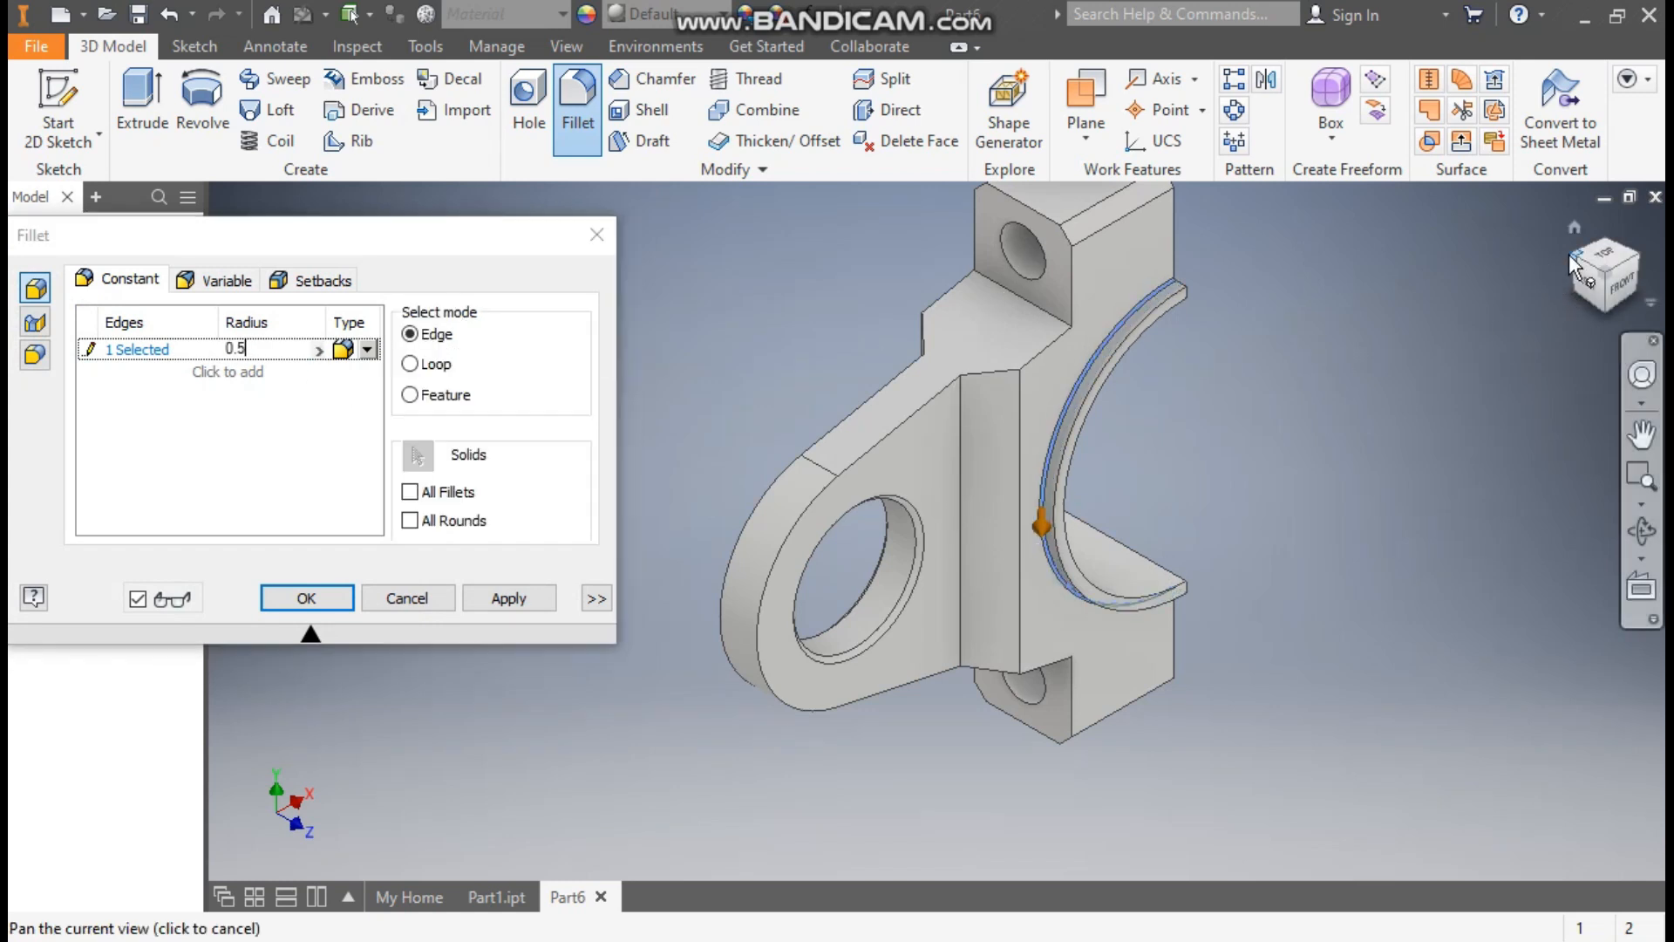
left_click(856, 490)
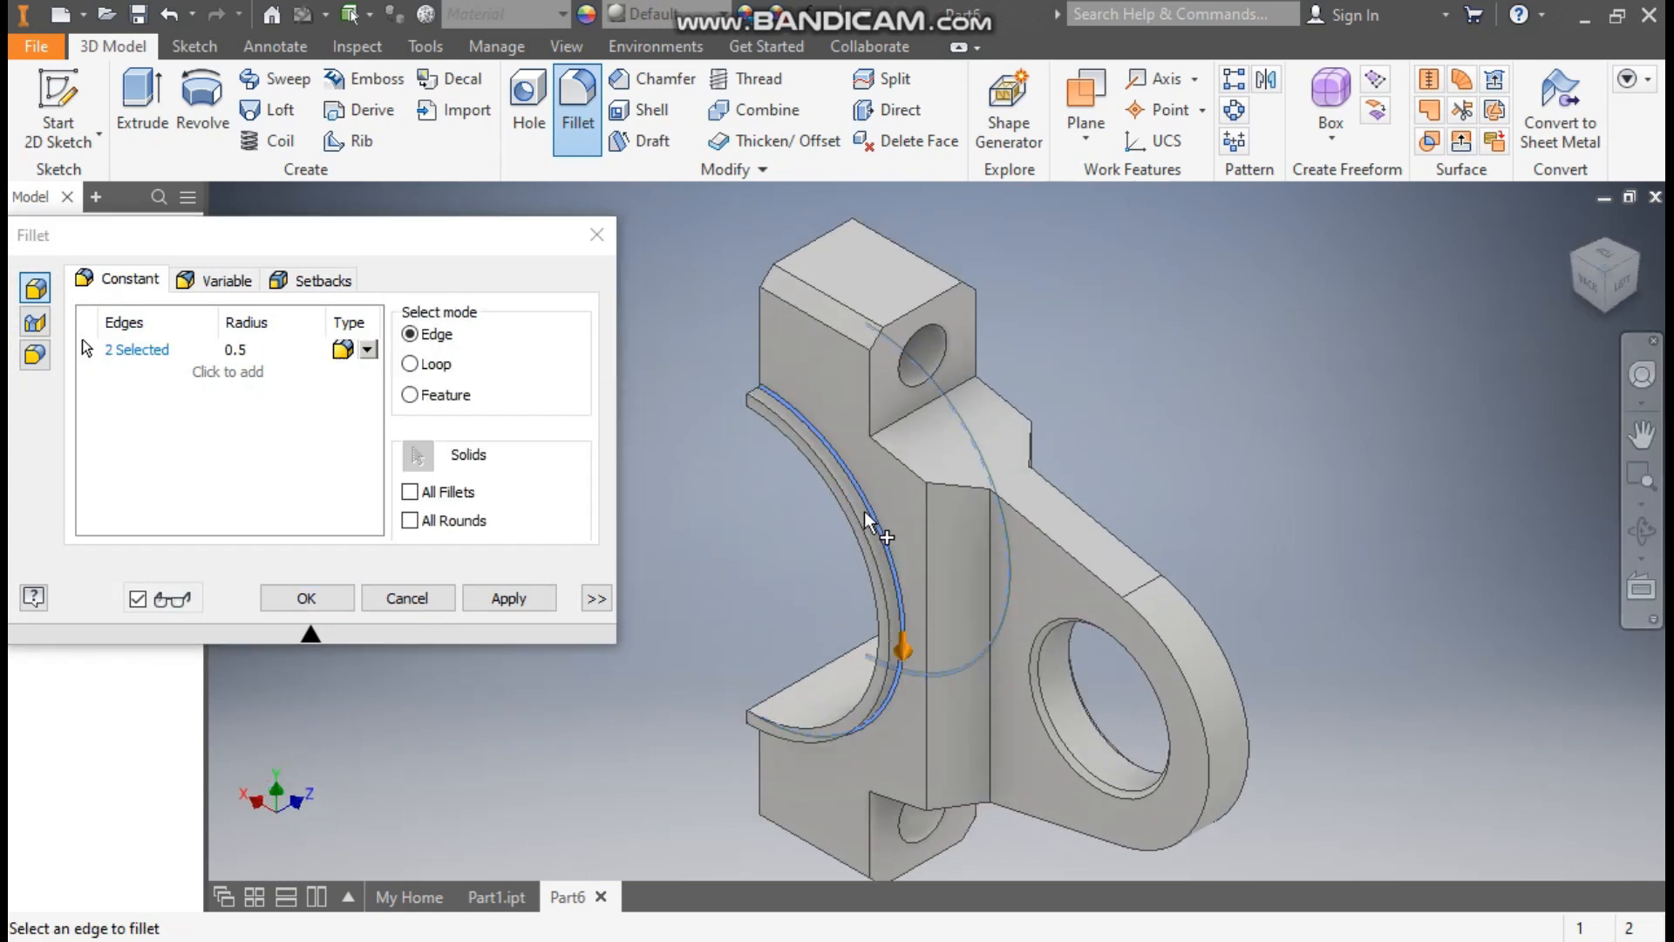
left_click(326, 606)
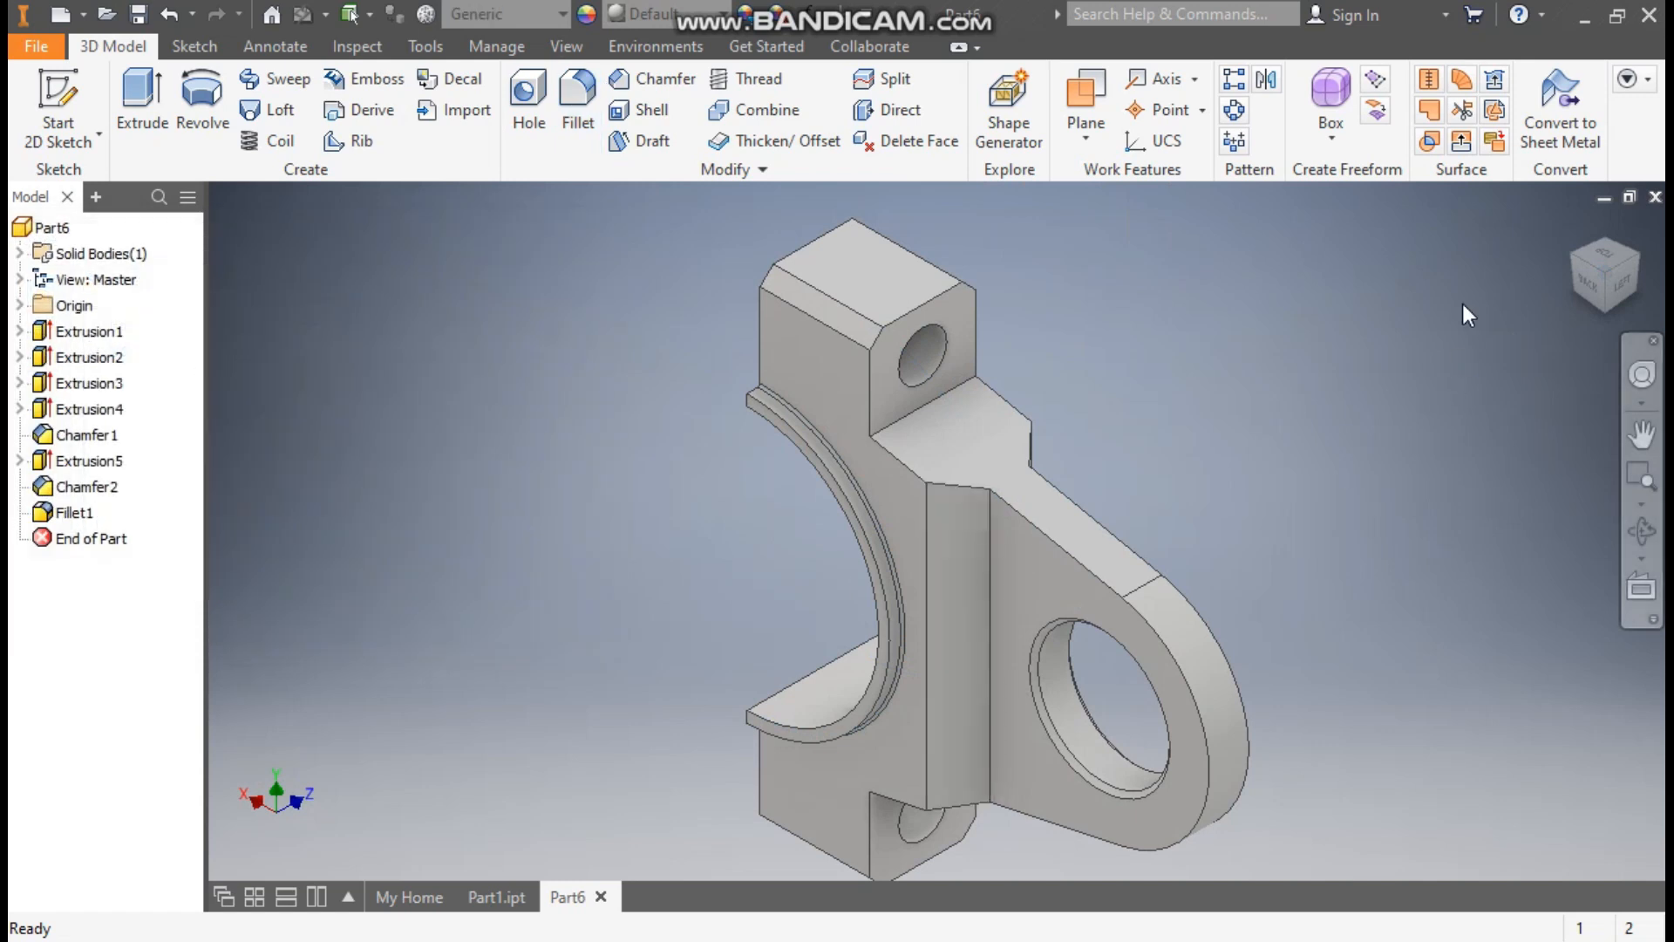
- Compare the bracket in its home view with the finished model in Part1.ipt, and return to Part6
left_click(1574, 227)
scroll(1160, 548, "down", 2)
middle_click_drag(1144, 549, 1116, 527)
scroll(1122, 525, "up", 2)
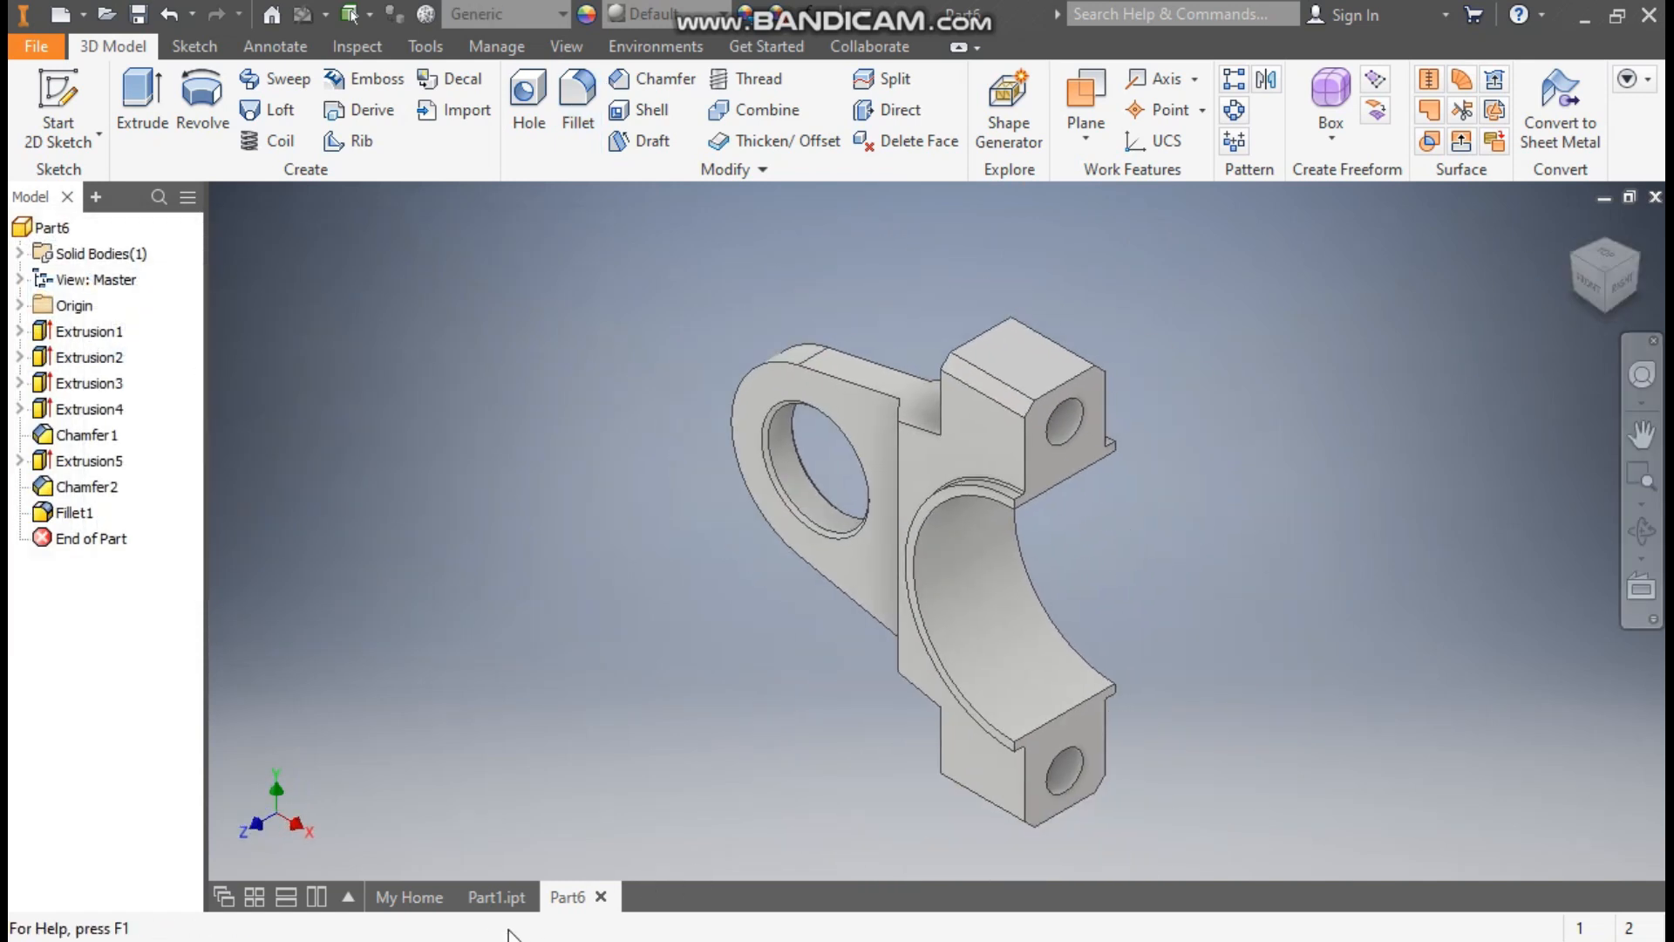
left_click(496, 896)
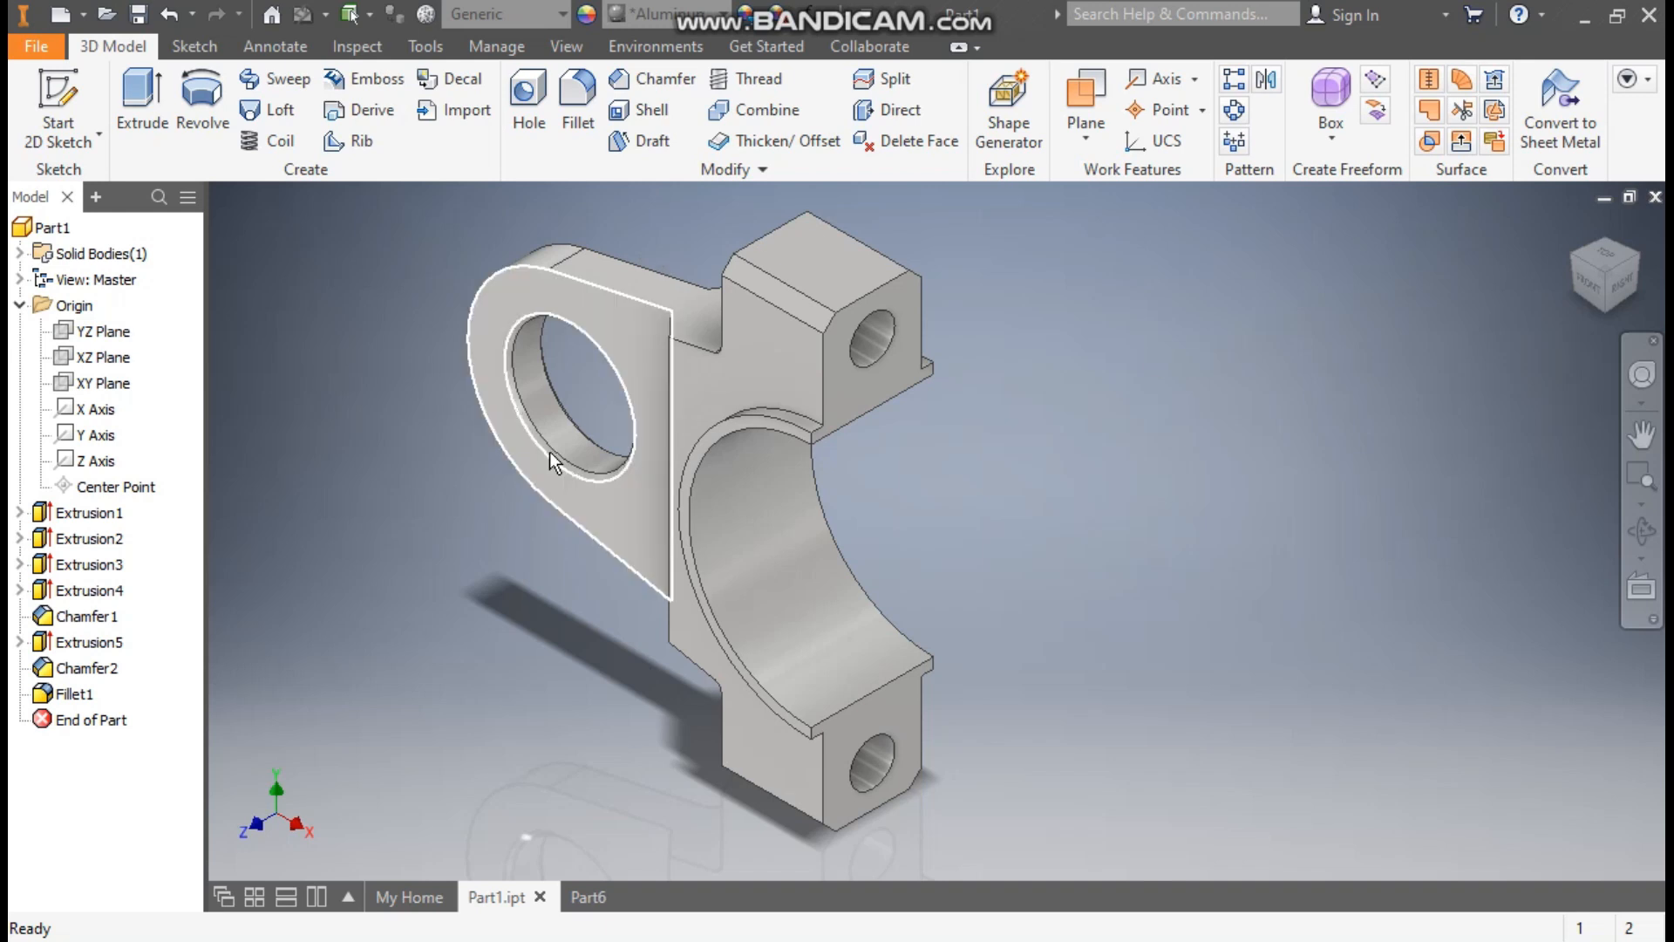
left_click(582, 894)
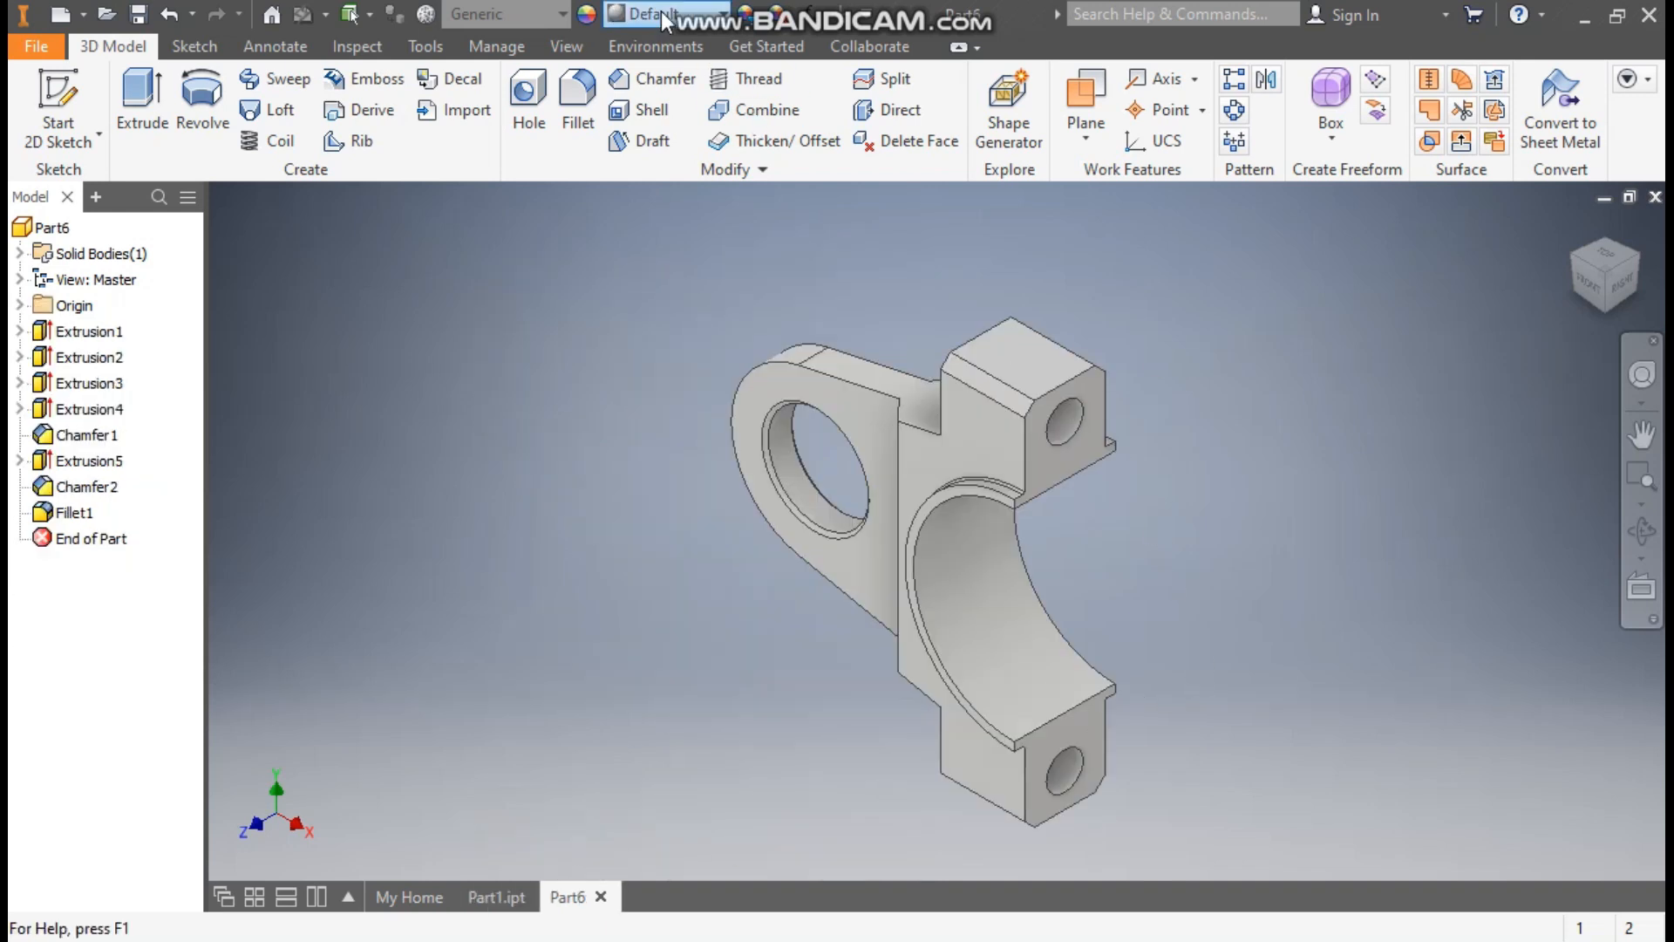
- Set the bracket's appearance to Aluminum - Polished from the Inventor Material Library
left_click(664, 20)
scroll(714, 448, "up", 10)
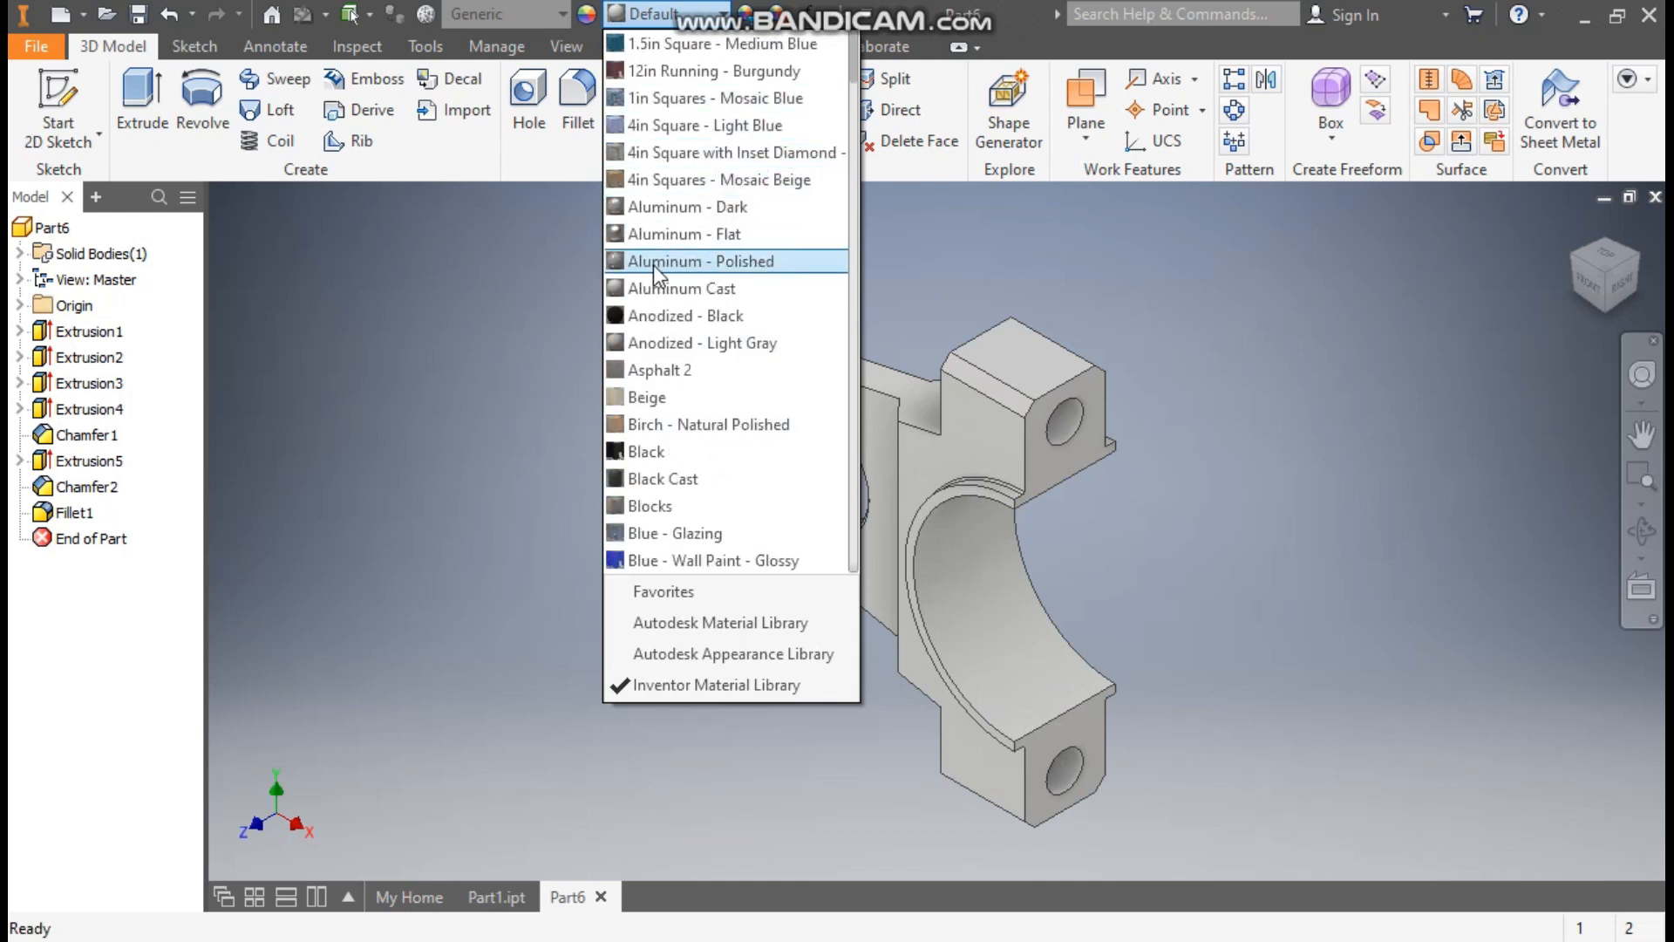
left_click(703, 261)
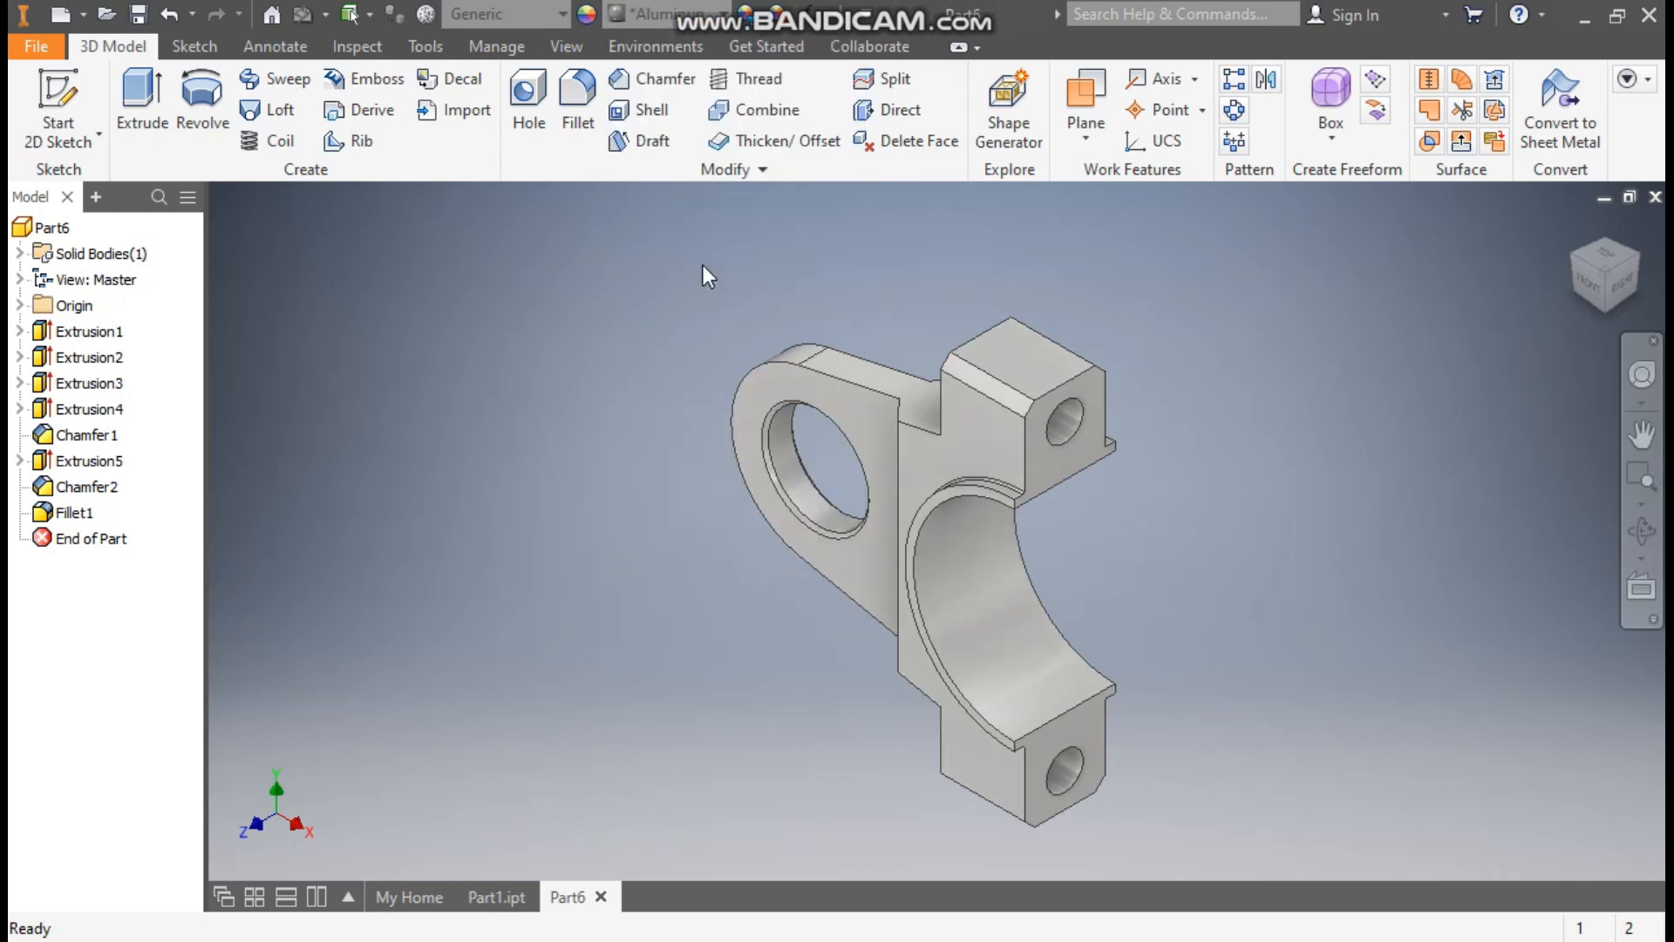
middle_click_drag(784, 709, 683, 685)
scroll(746, 700, "down", 4)
scroll(684, 686, "up", 4)
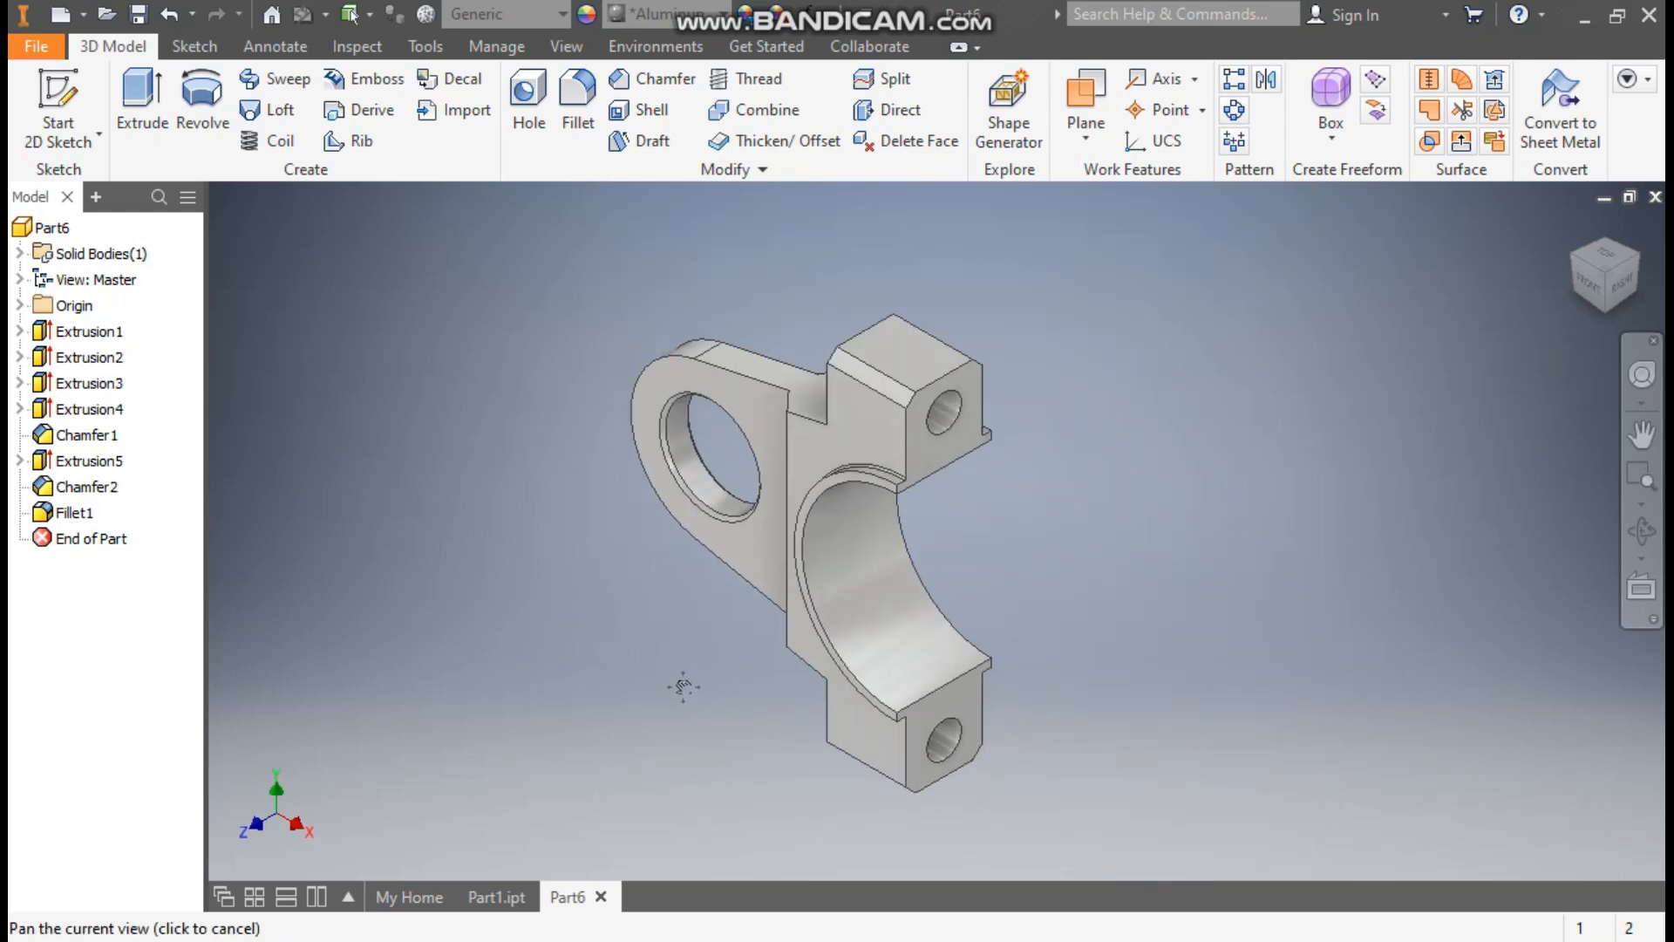
scroll(683, 686, "down", 1)
key("Escape")
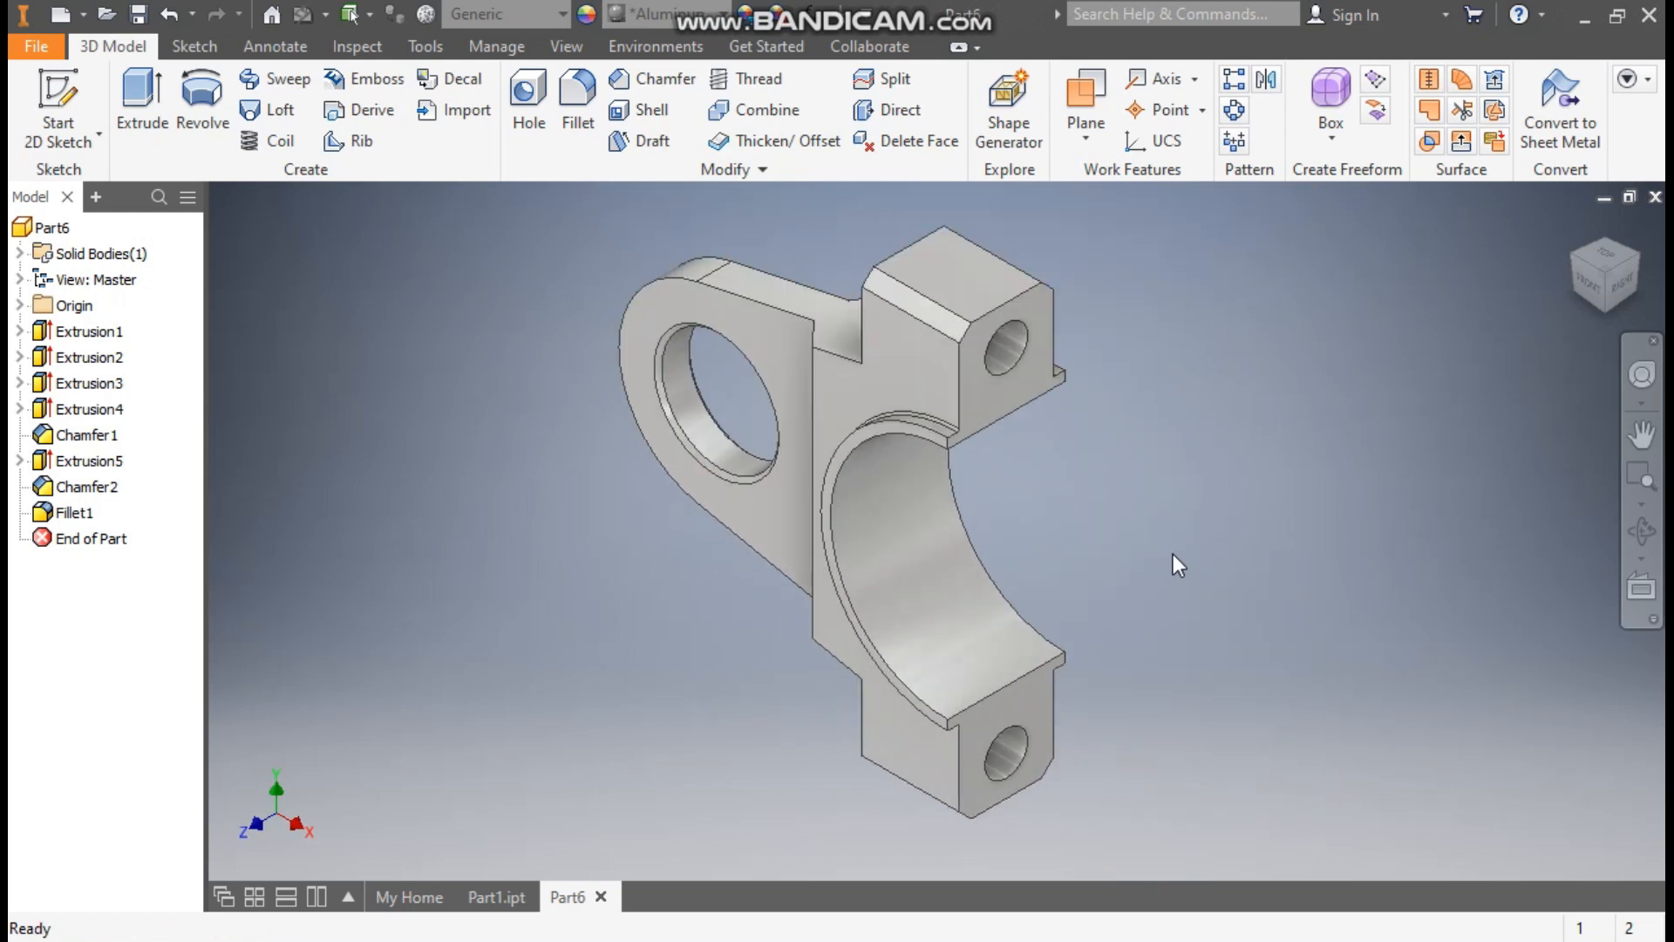